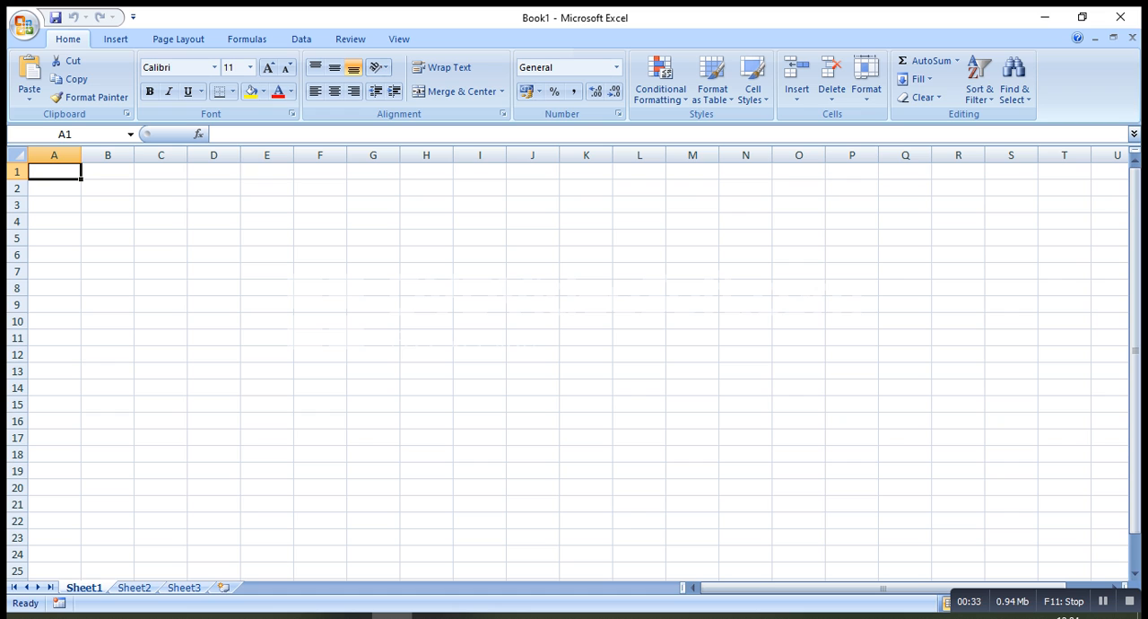
Enter the column header "Employee Id" in cell A1
type("E")
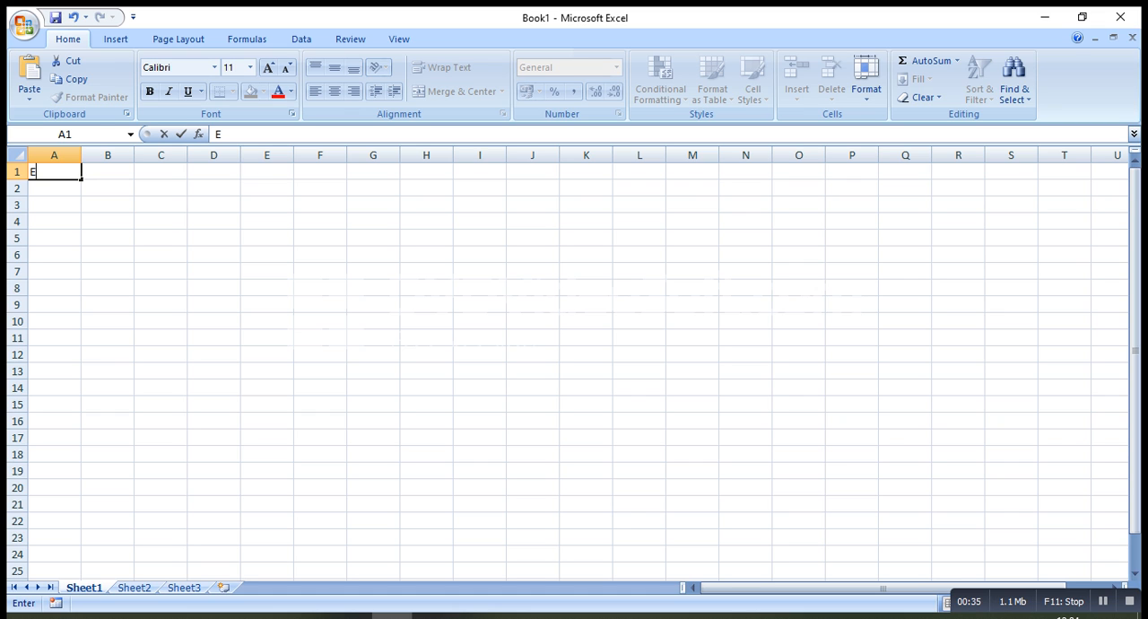
type("mployee Id")
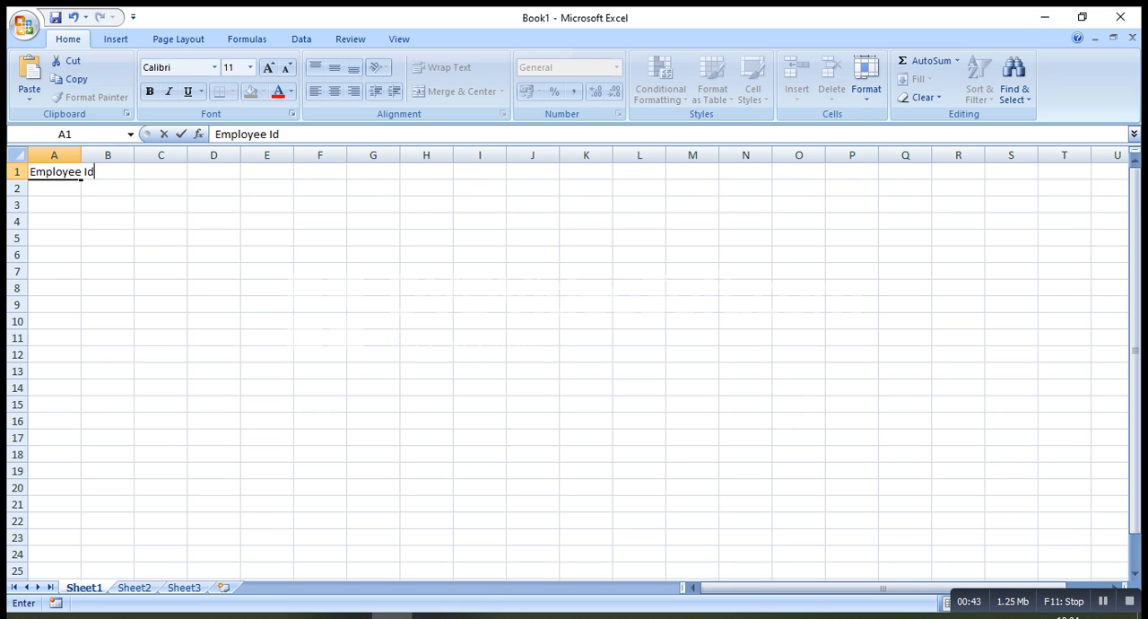
key("Tab")
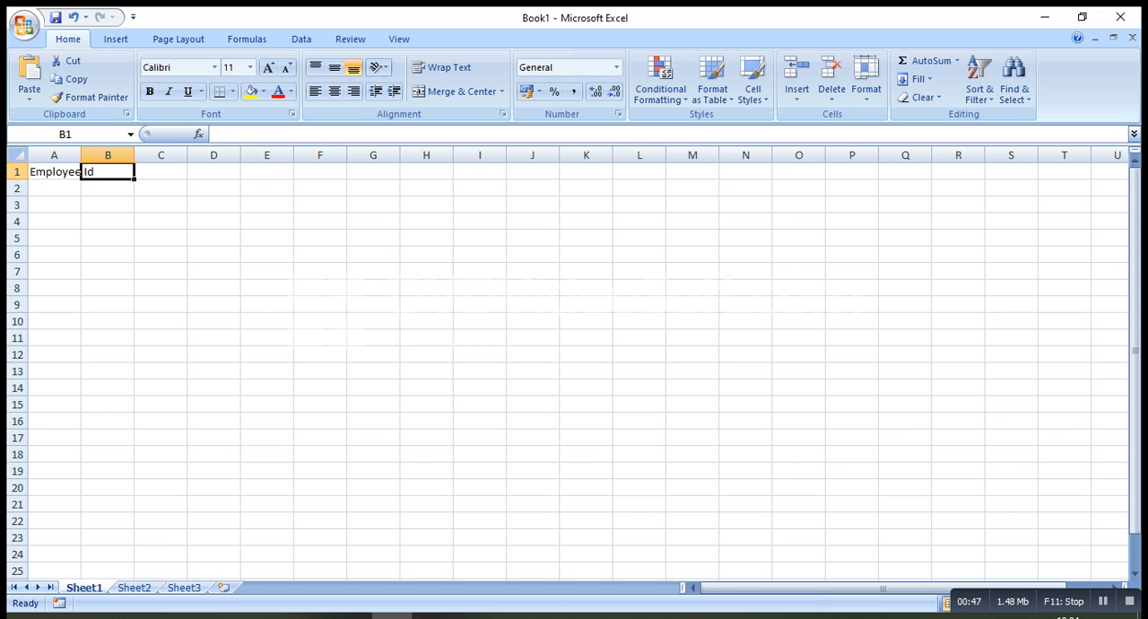
Enter the column headers "Employee Name" in cell B1 and "Designation" in cell C1
type("Emp")
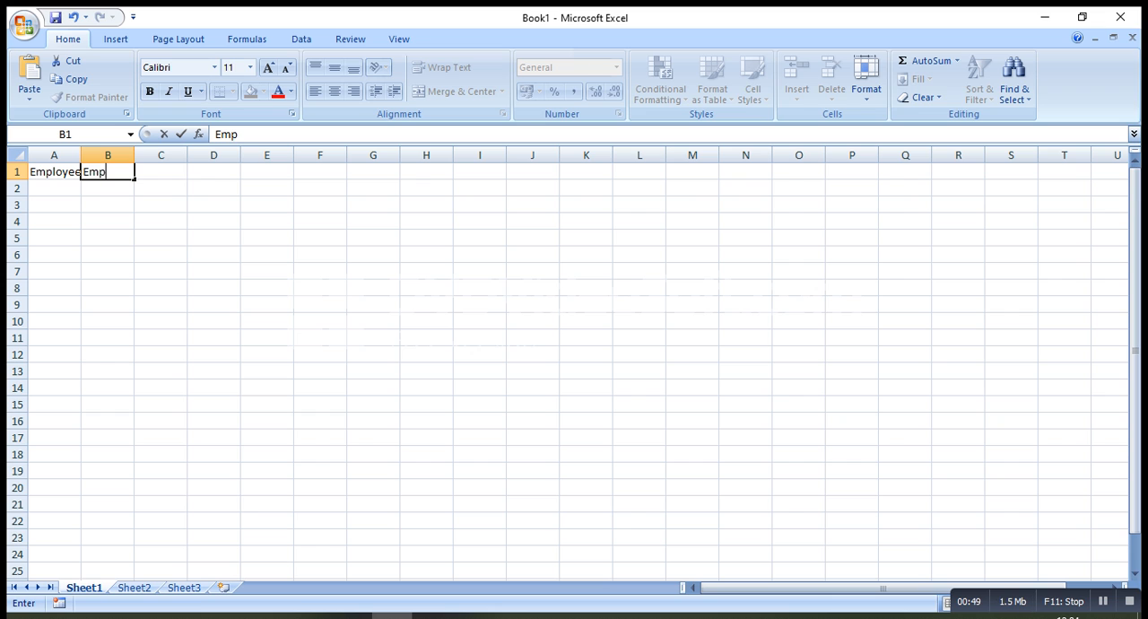
type("loyee")
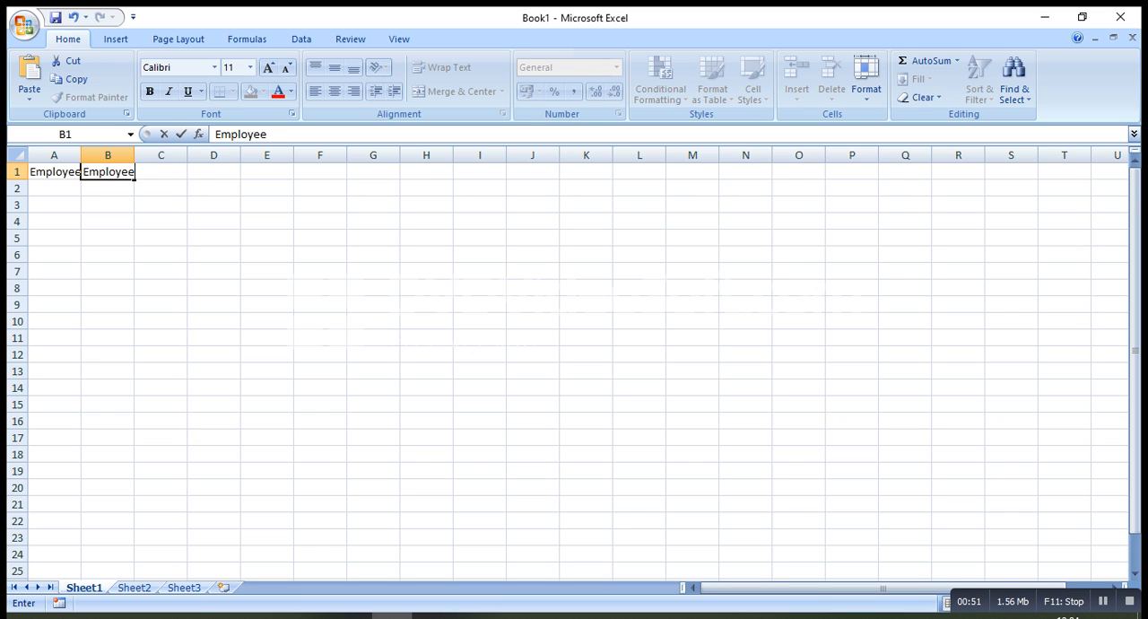
type(" Name")
key("Tab")
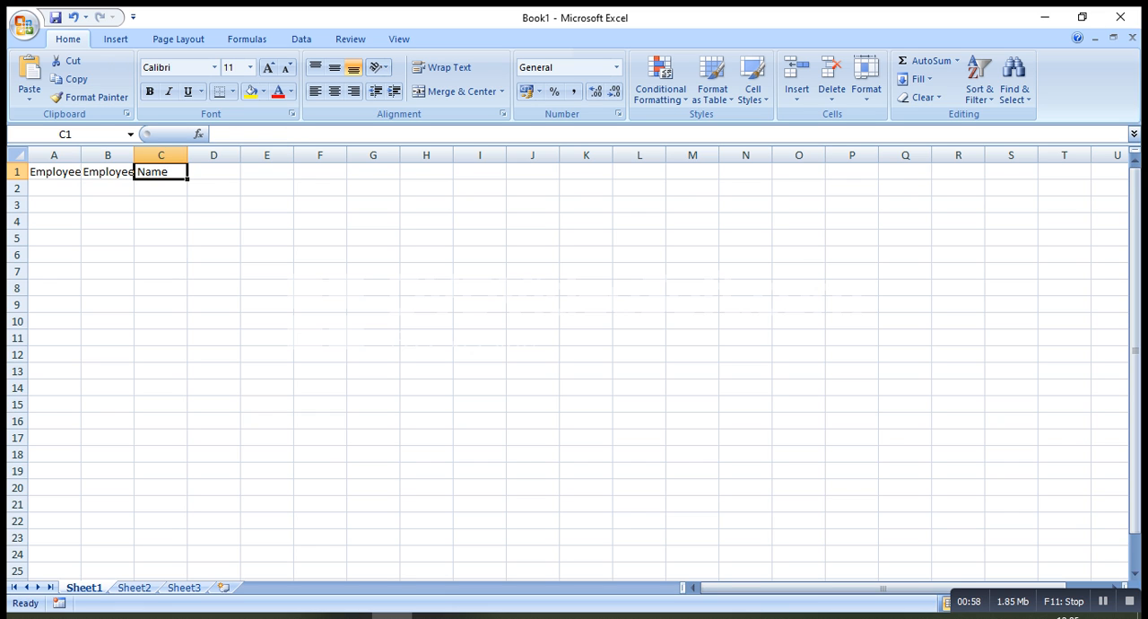
type("De")
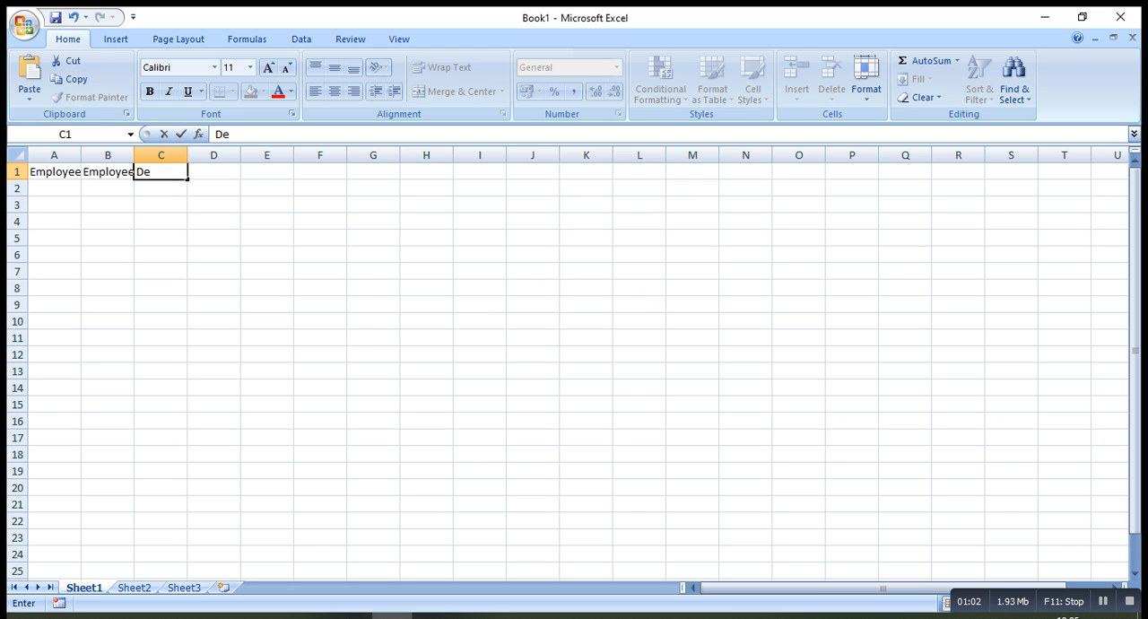
type("signation")
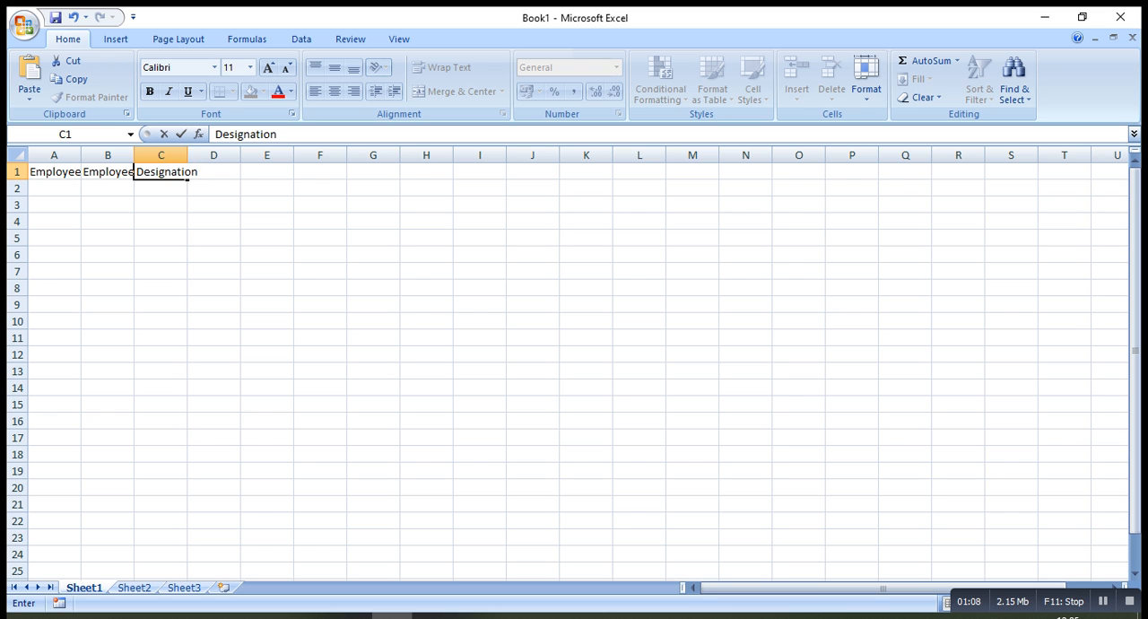
key("Tab")
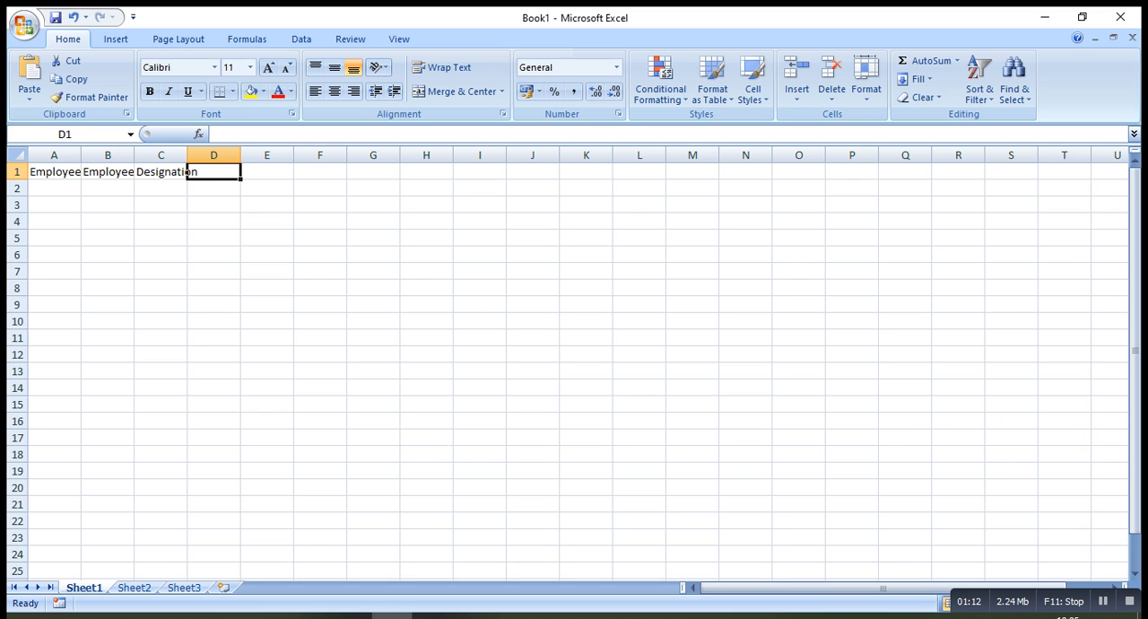
Enter the column header "Month & year" in cell D1
type("Mi")
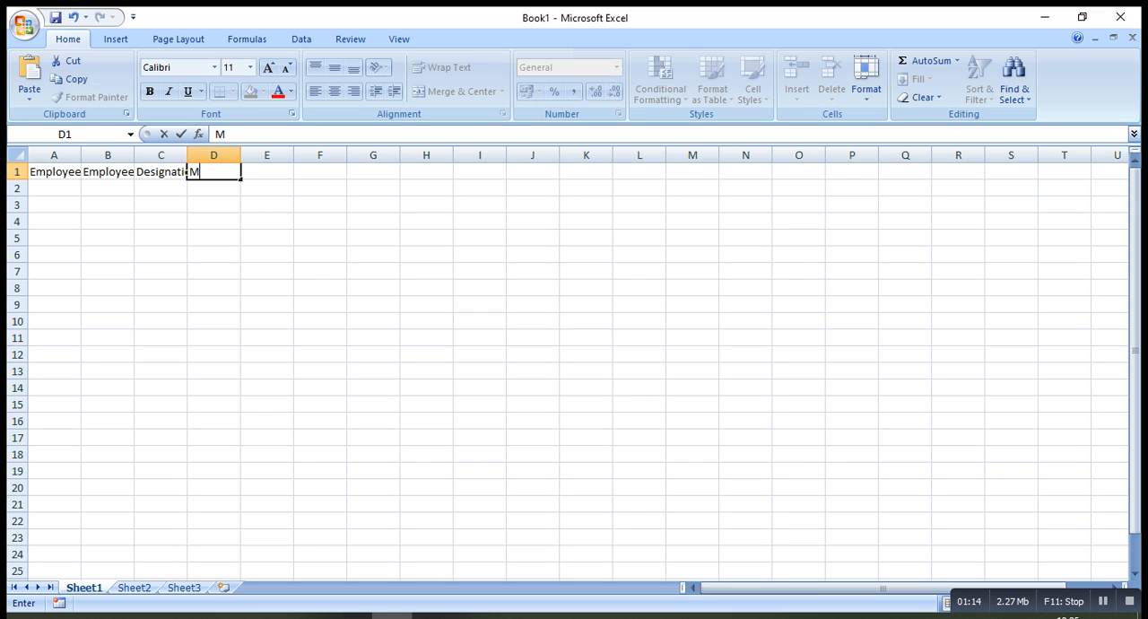
key("BackSpace")
type("onth & y")
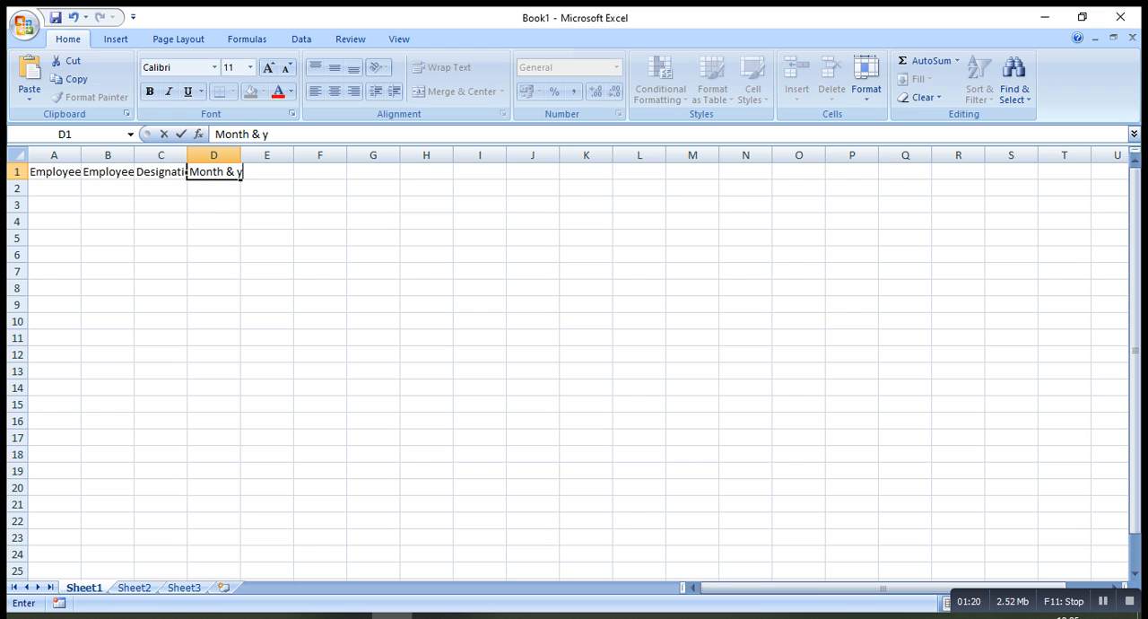
type("ear")
key("Tab")
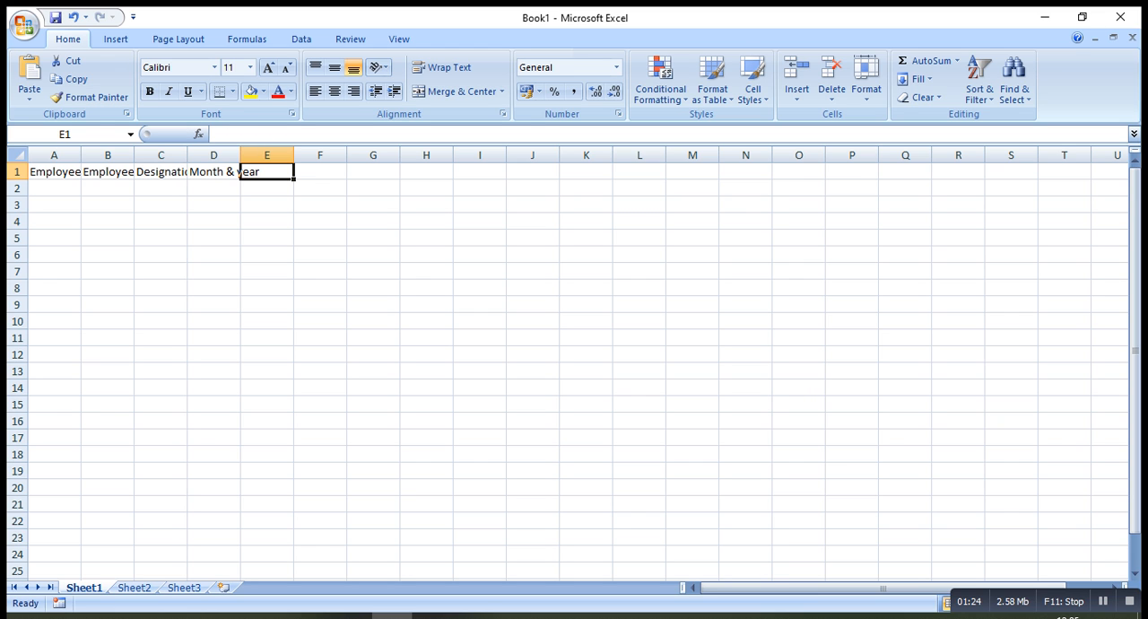
Enter the column headers "Basic" in cell E1 and "overtime" in cell F1
type("V")
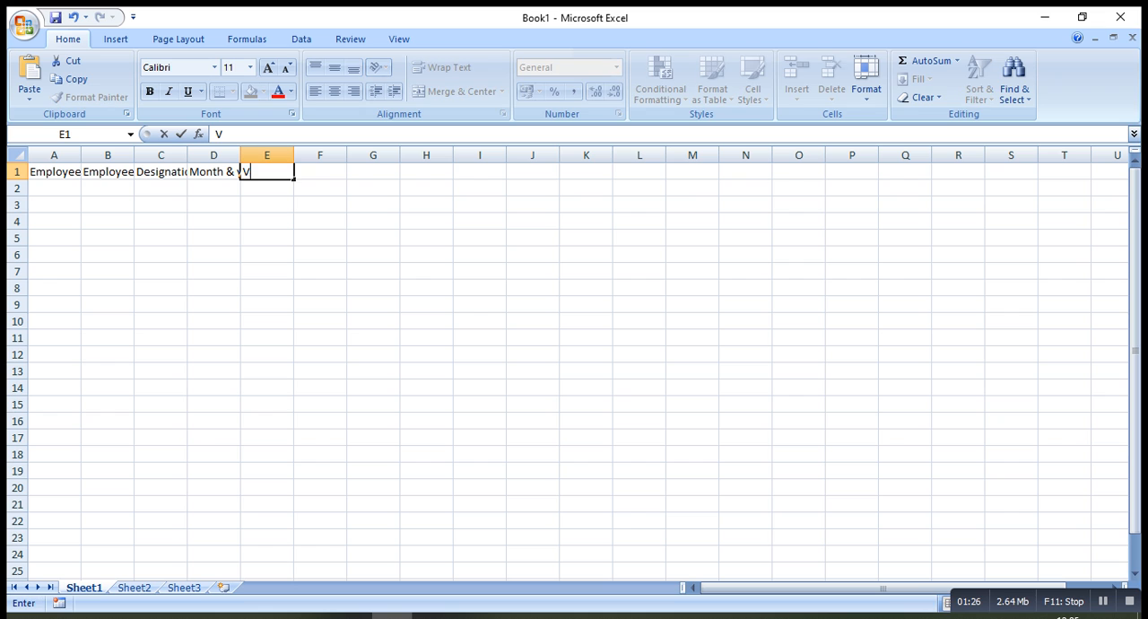
key("BackSpace")
type("Basic")
key("Tab")
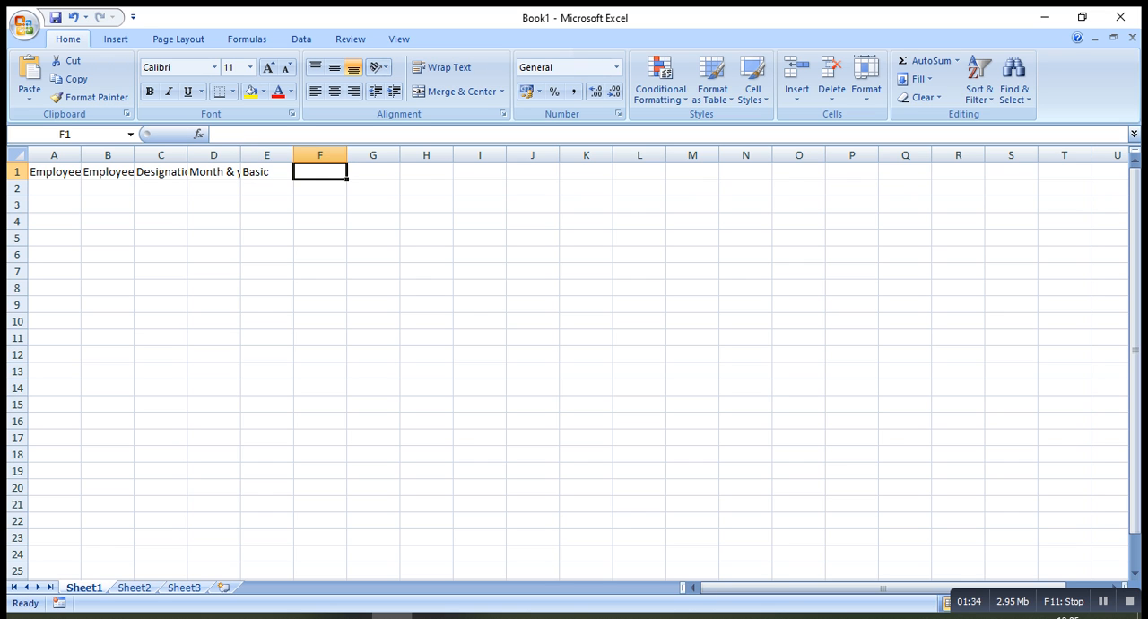
type("tr")
key("BackSpace")
key("BackSpace")
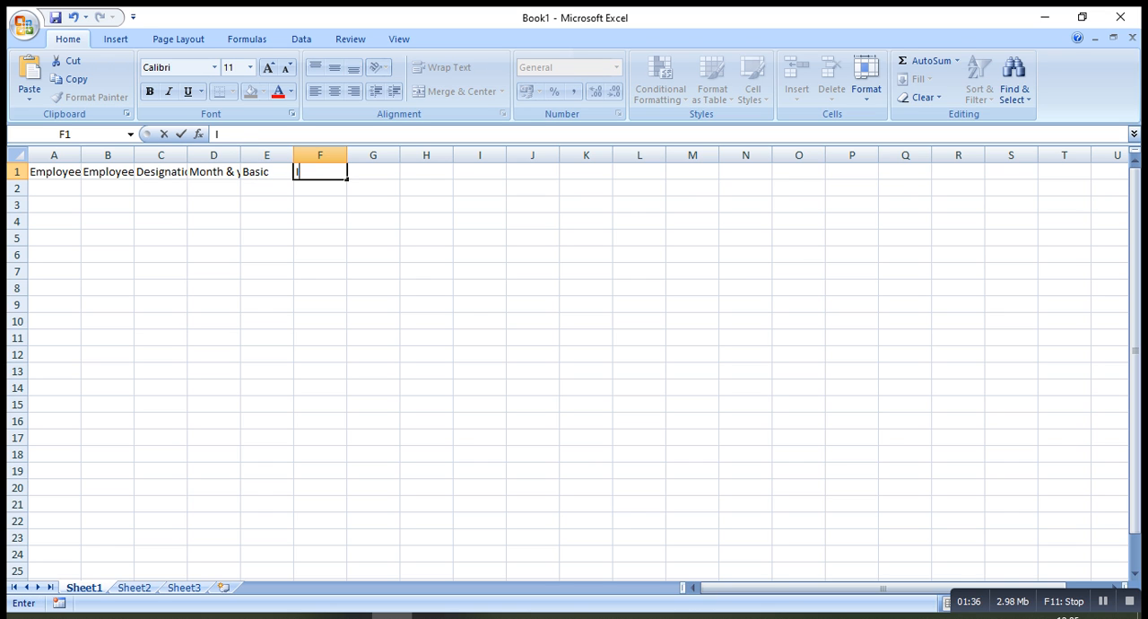
type("overtime")
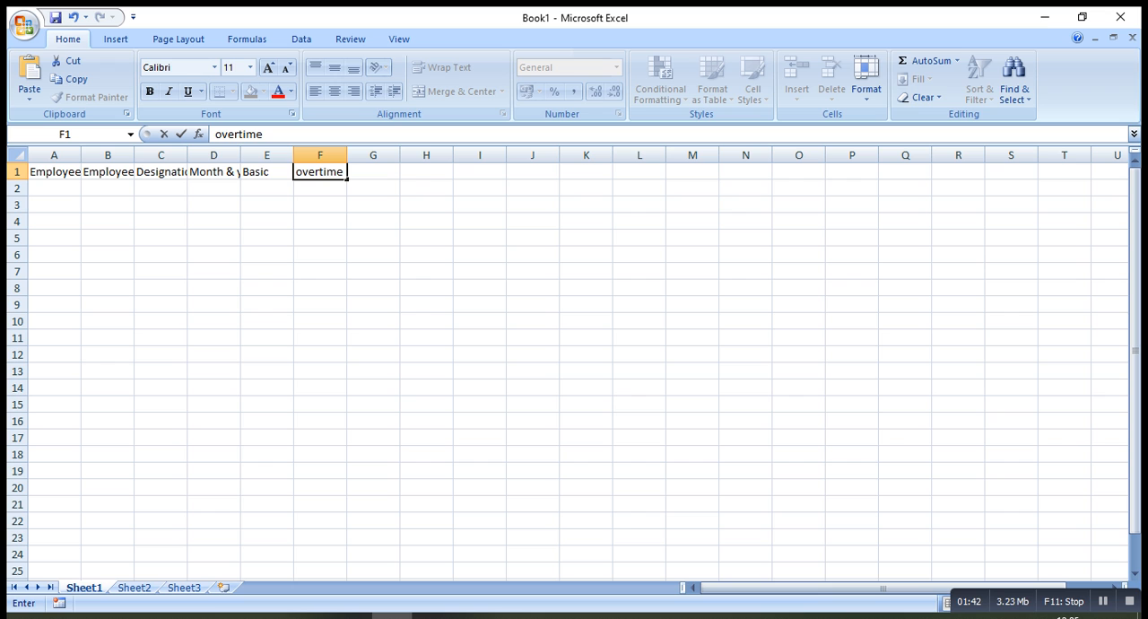
key("Tab")
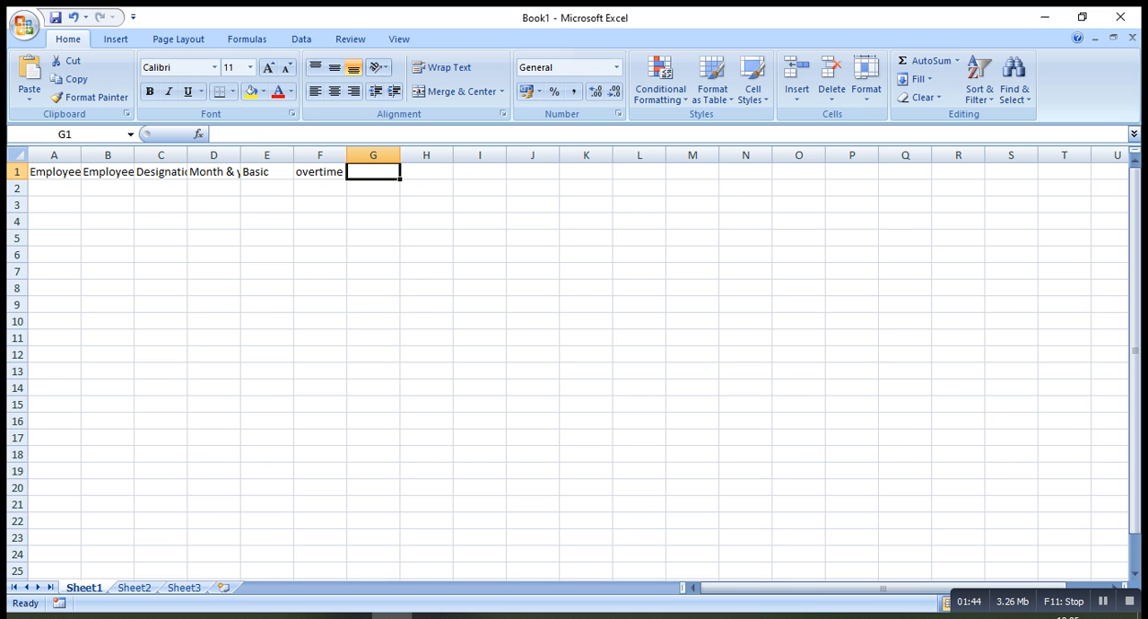
Enter the column header "Overtime rate" in cell G1
type("Over")
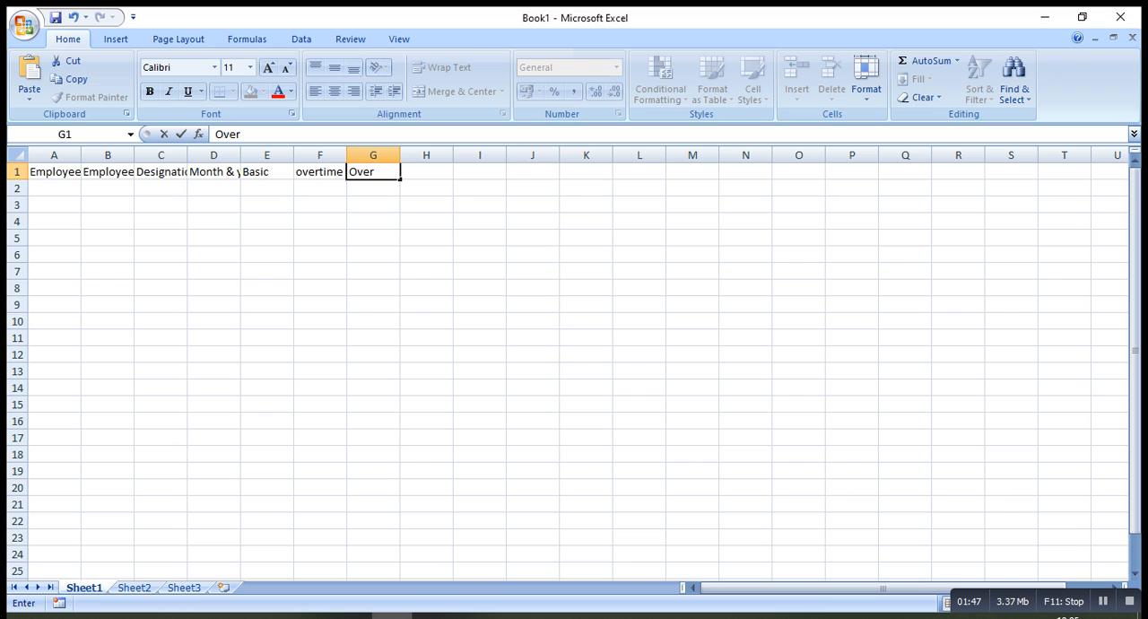
type("time rate")
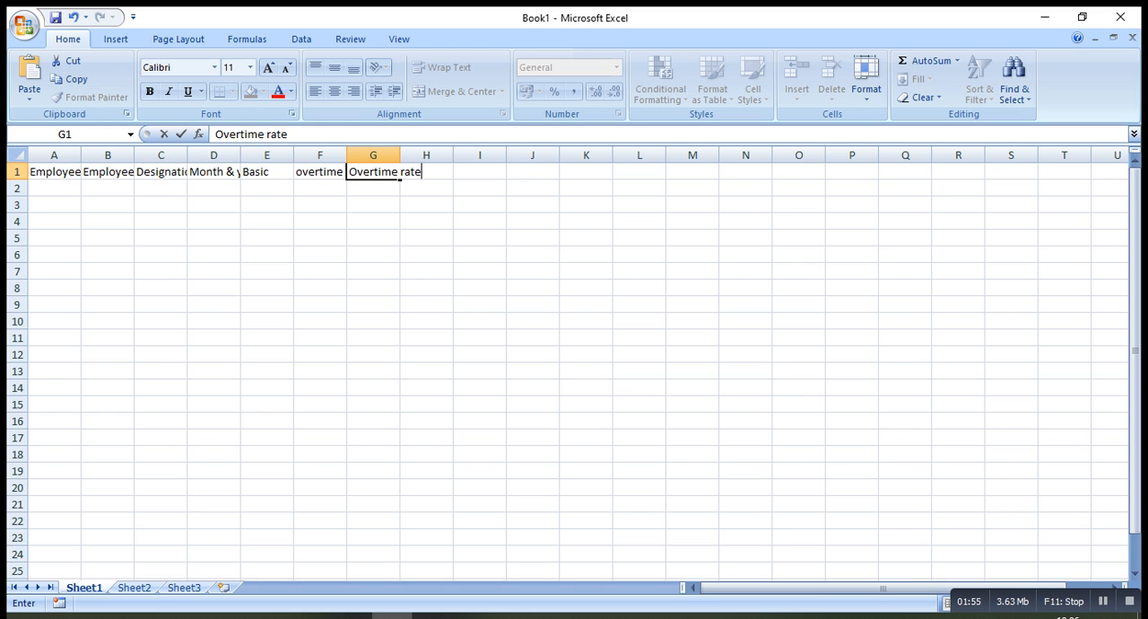
key("Tab")
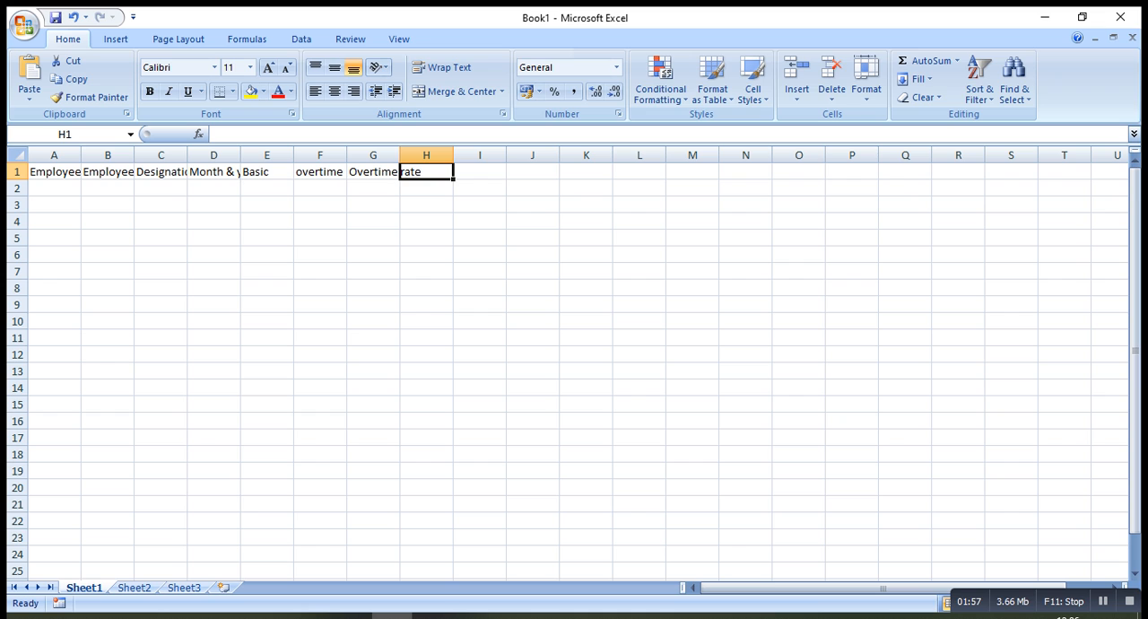
Enter the column header "Medical Allowance" in cell H1
type("Me")
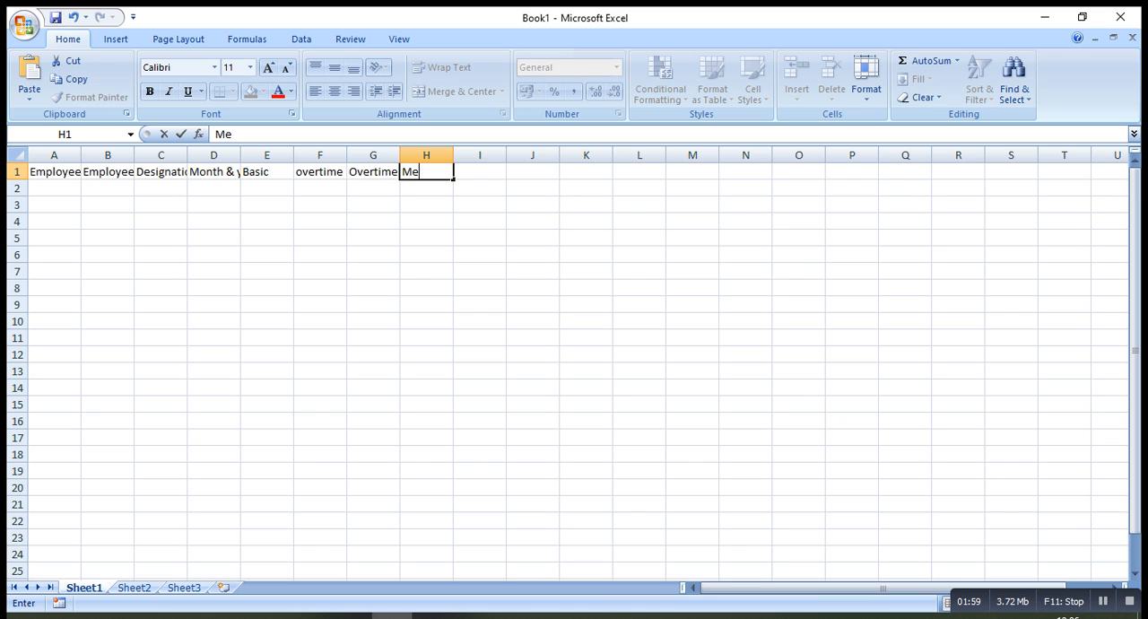
type("dical Allowance")
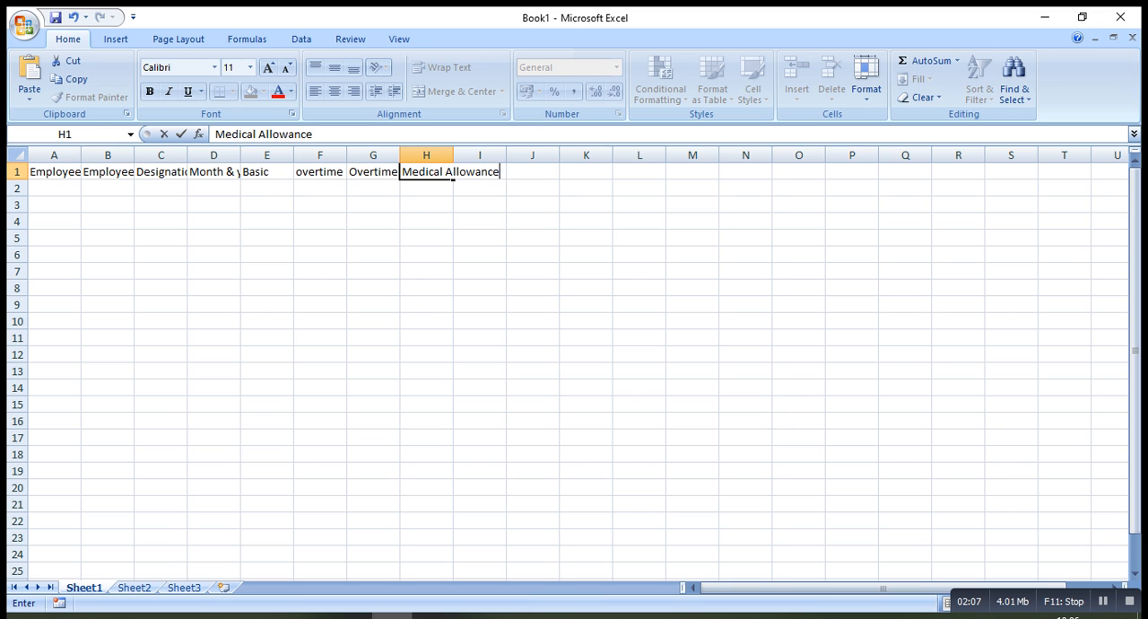
key("Tab")
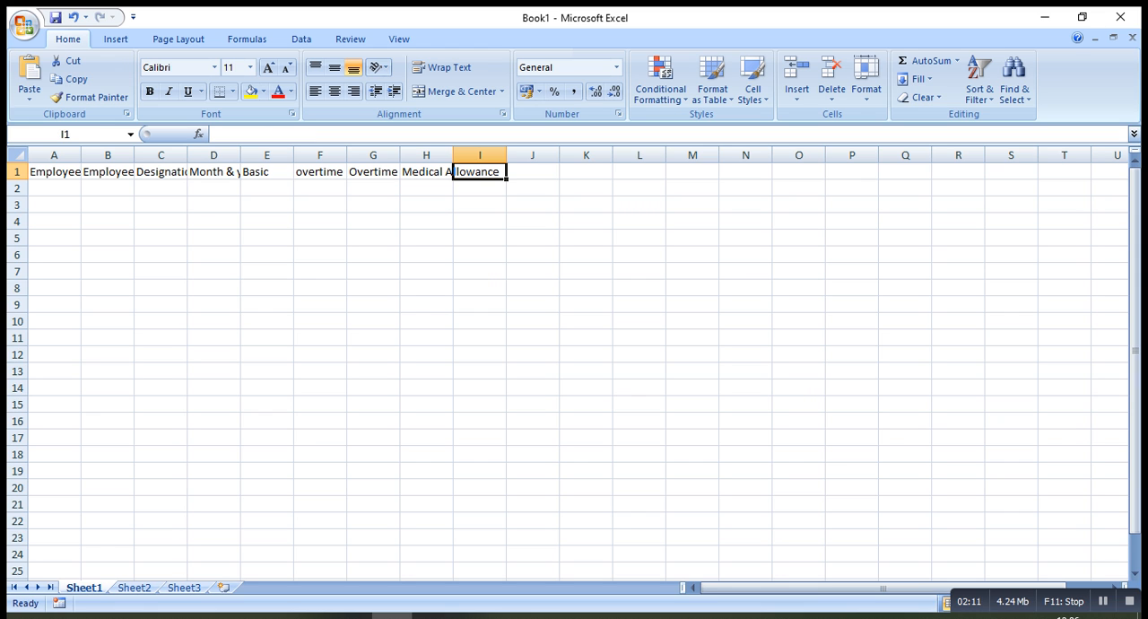
Enter the column header "House Rent" in cell I1
type("Houde")
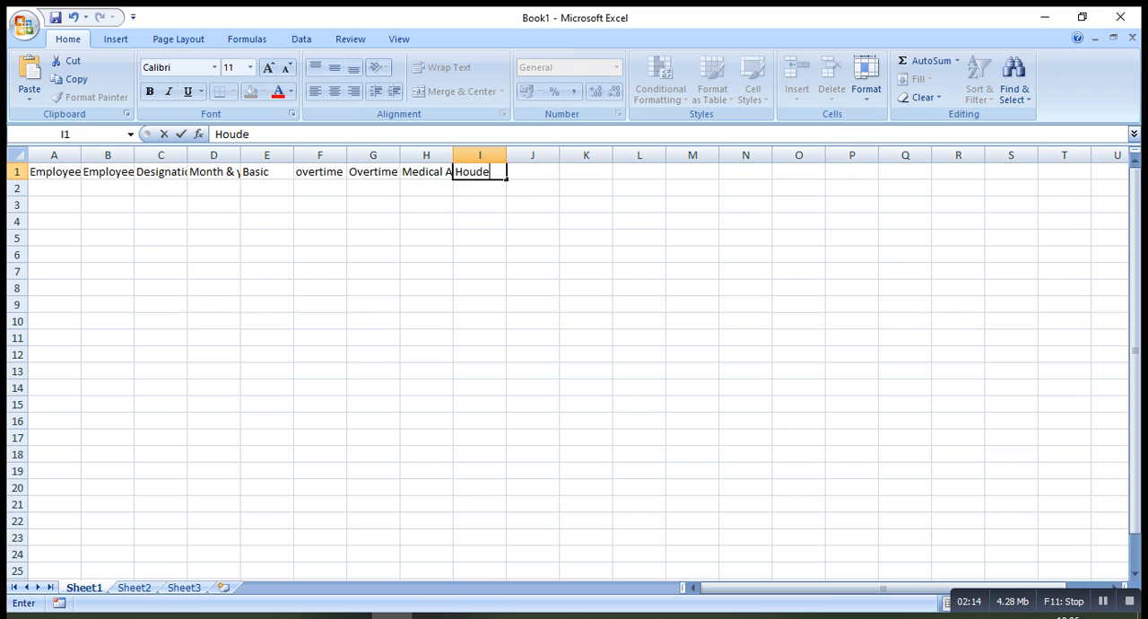
key("BackSpace")
key("BackSpace")
type("se Rent")
key("Tab")
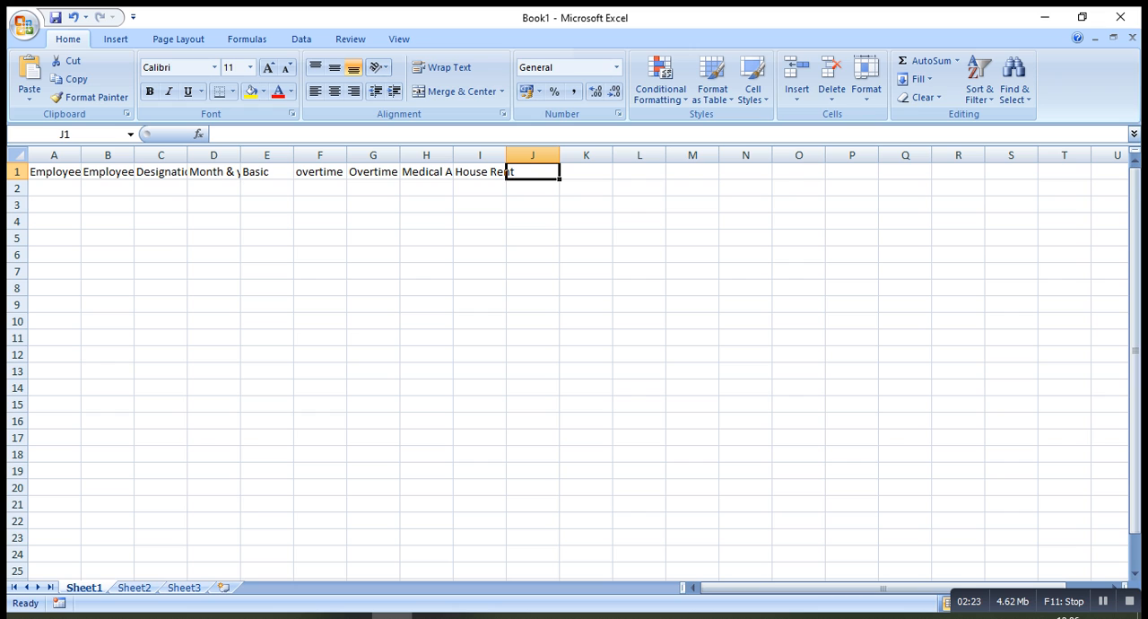
Enter the column header "Attendance Allowance" in cell J1
type("A")
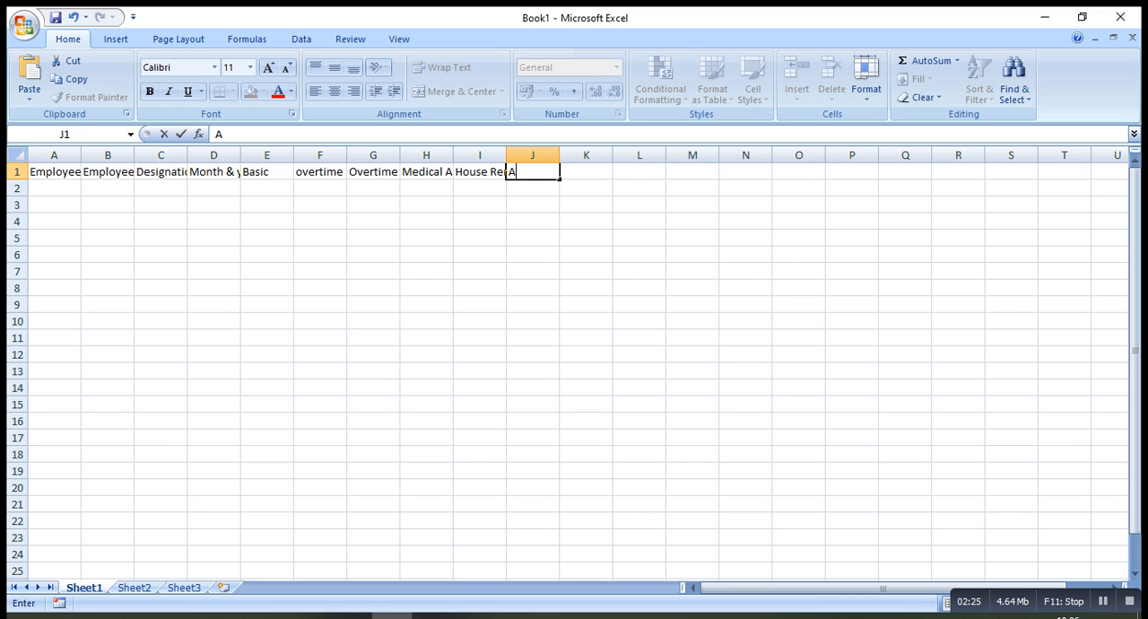
type("ttenda")
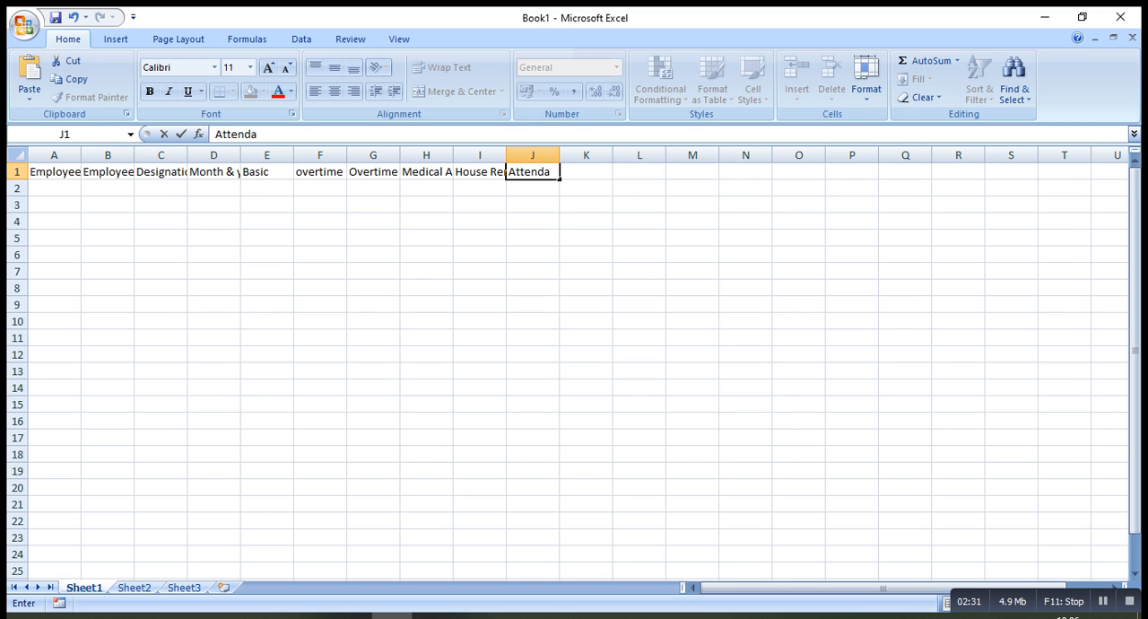
type("nce Allow")
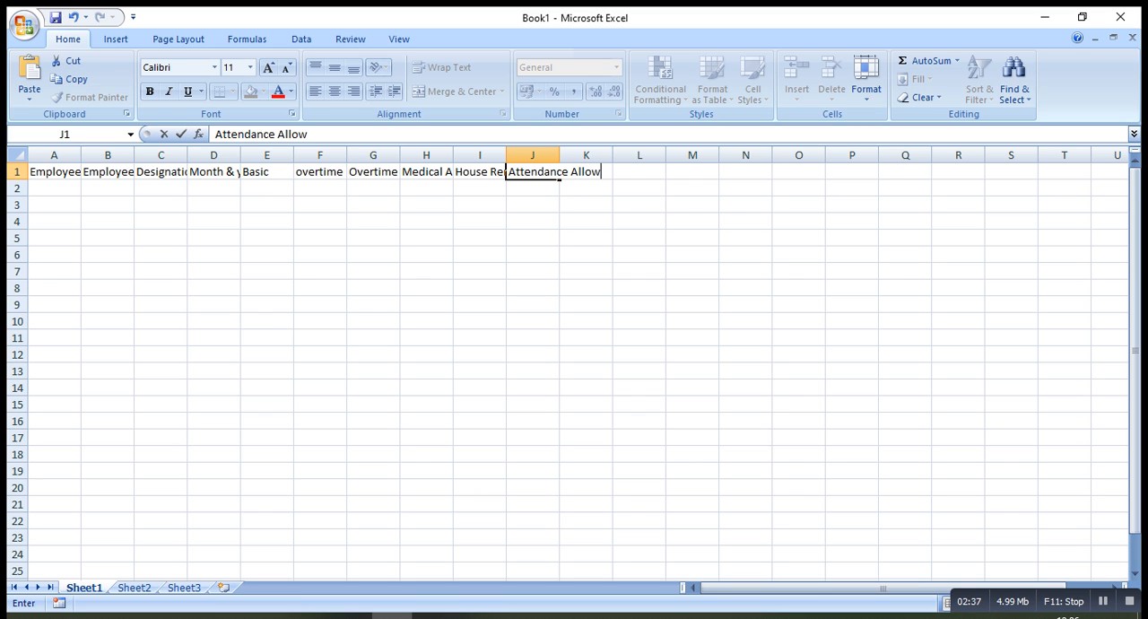
type("ance")
key("Tab")
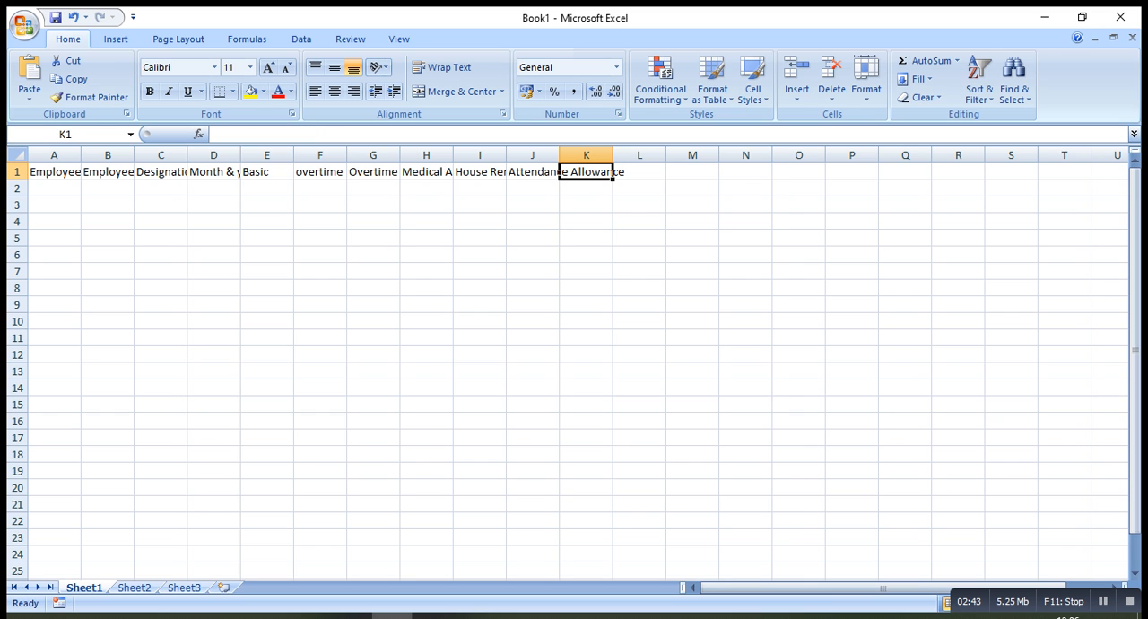
Enter the column header "Provident Fund" in cell K1
type("P")
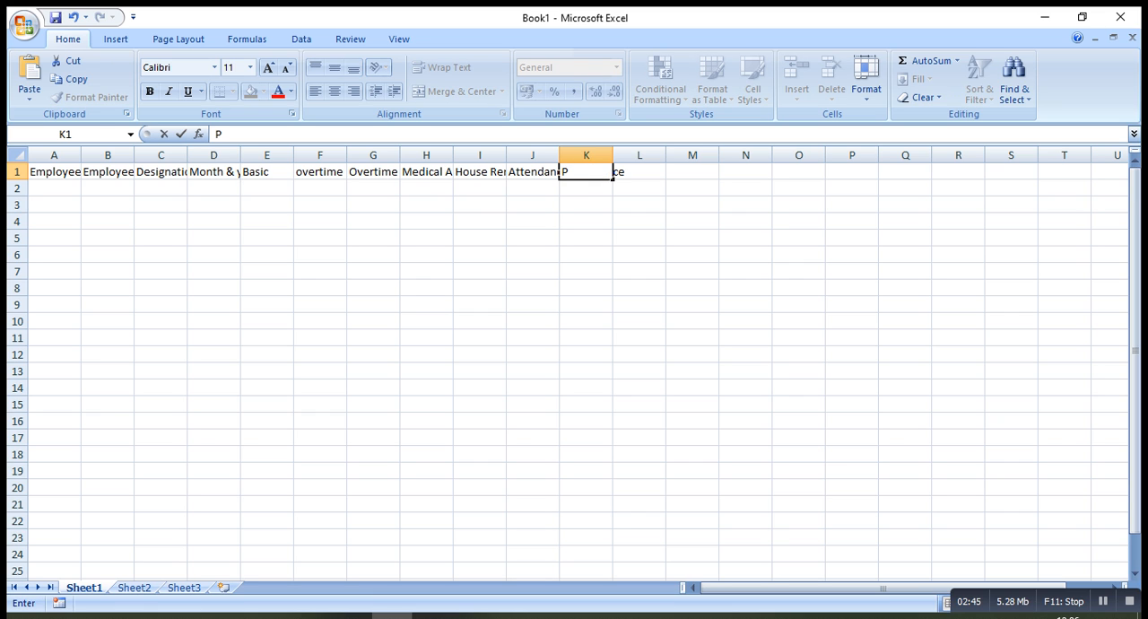
type("rovide")
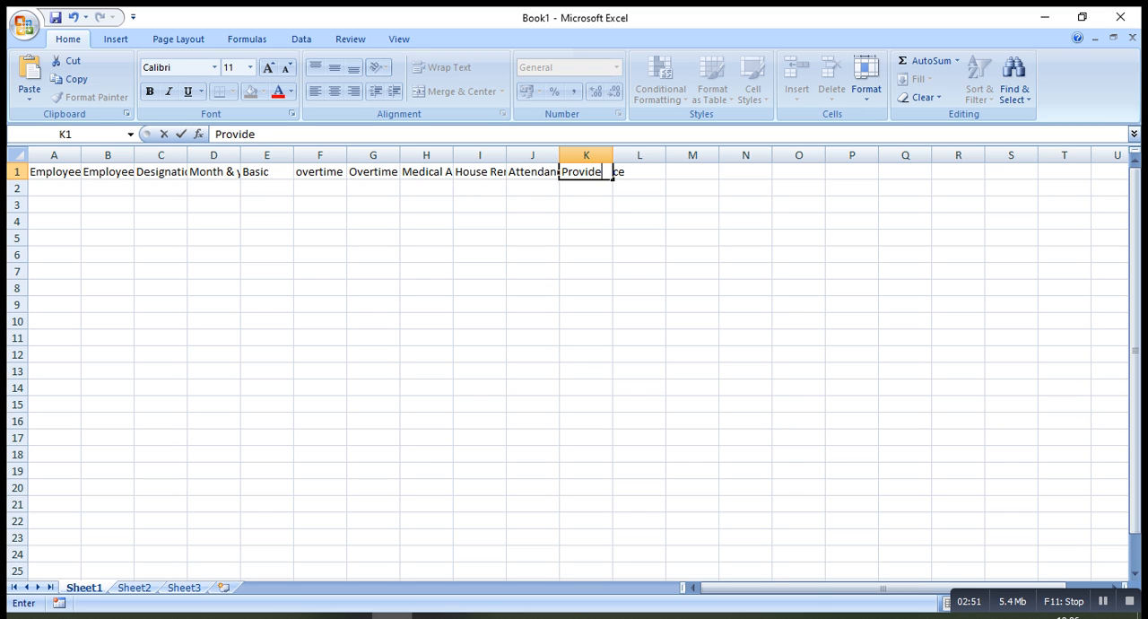
type("nt Fund")
key("Tab")
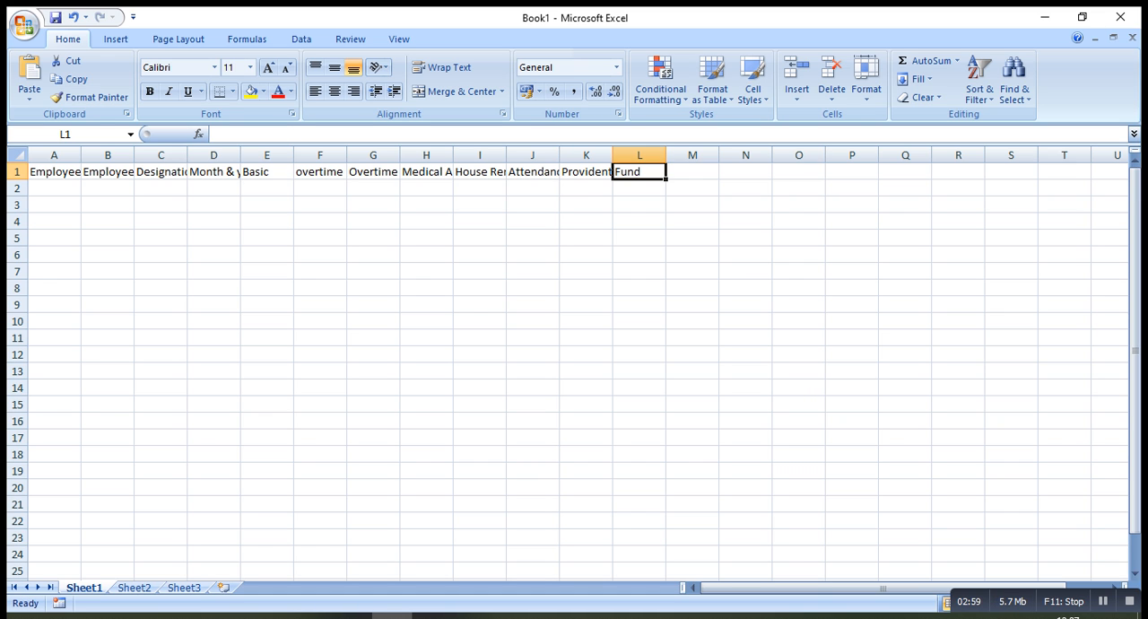
Enter the column header "Loan" in cell L1
type("Load")
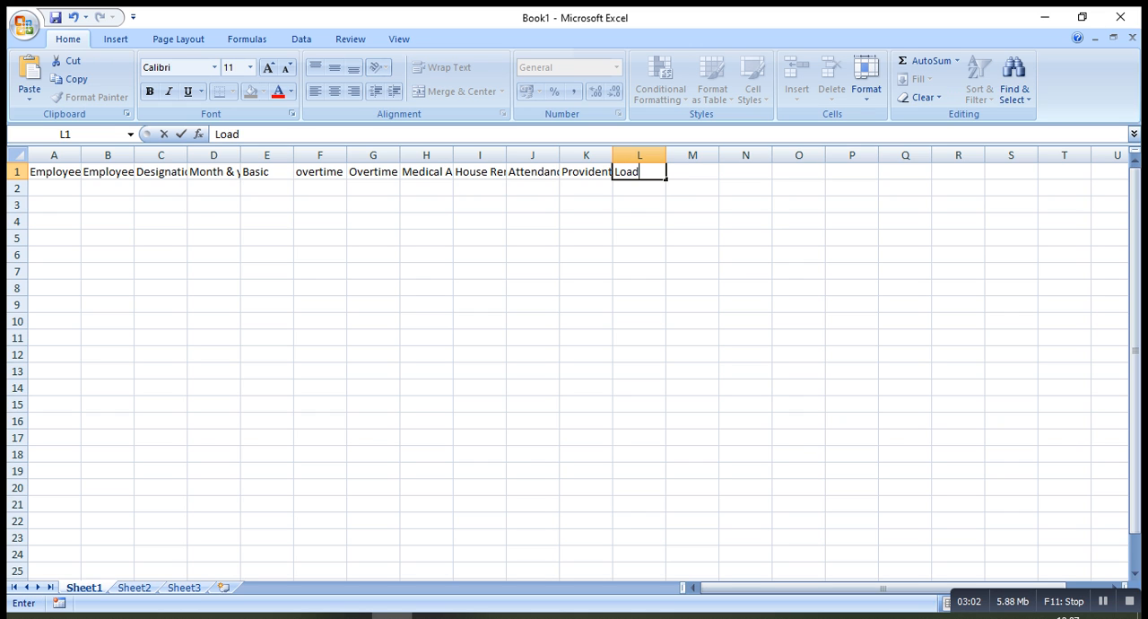
key("BackSpace")
type("n")
key("Tab")
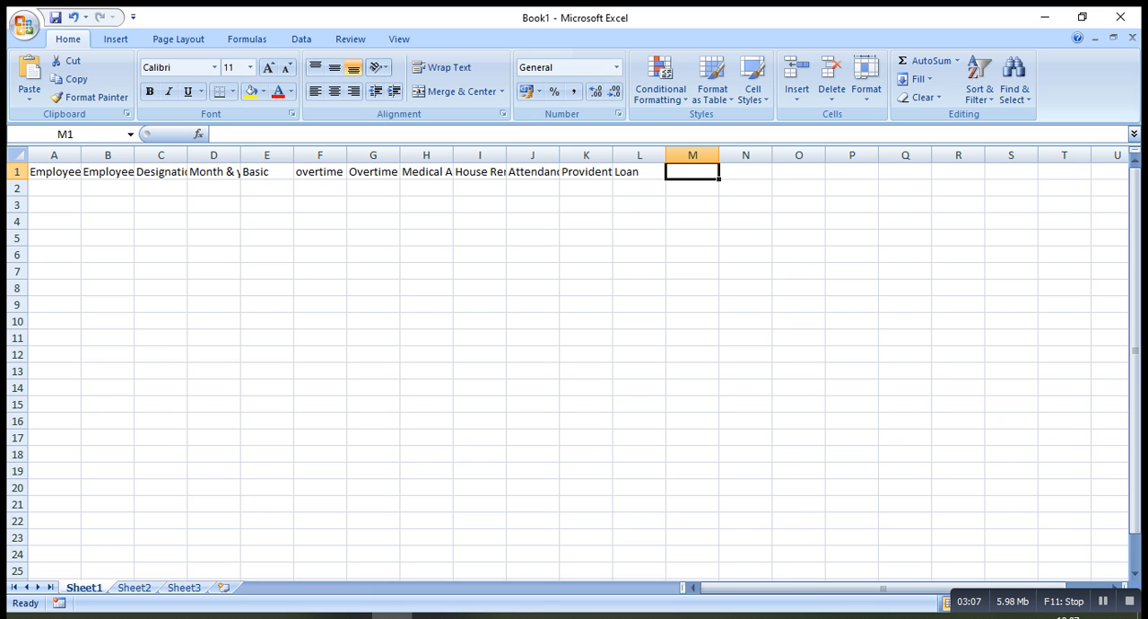
Enter the column headers "Tax" in cell M1 and "Net Salary" in cell N1
type("T")
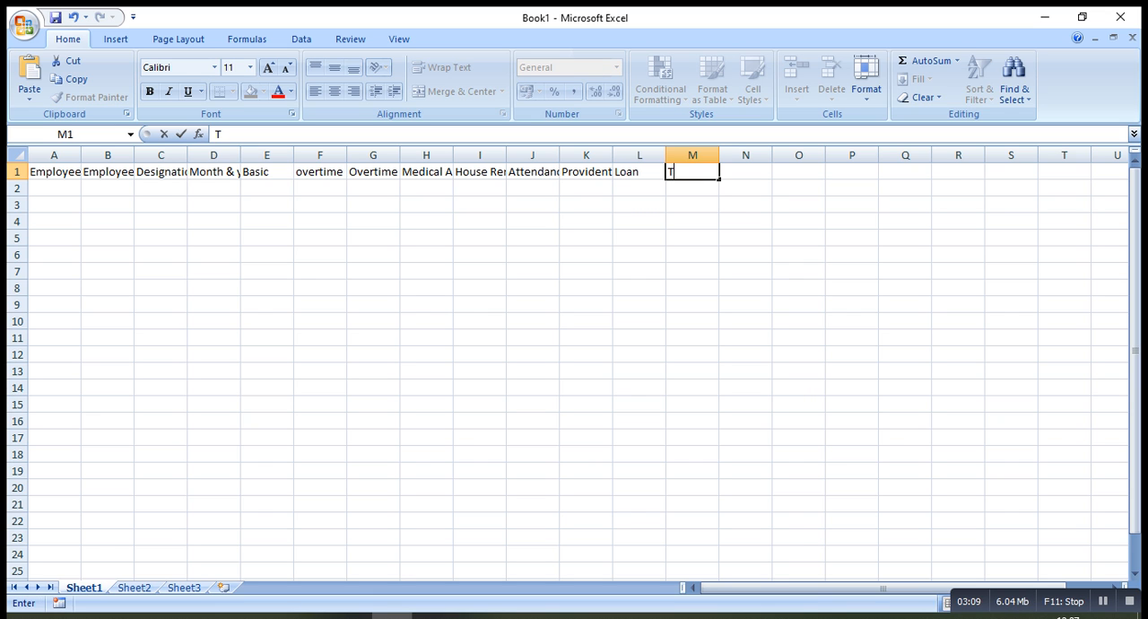
type("ax")
key("Tab")
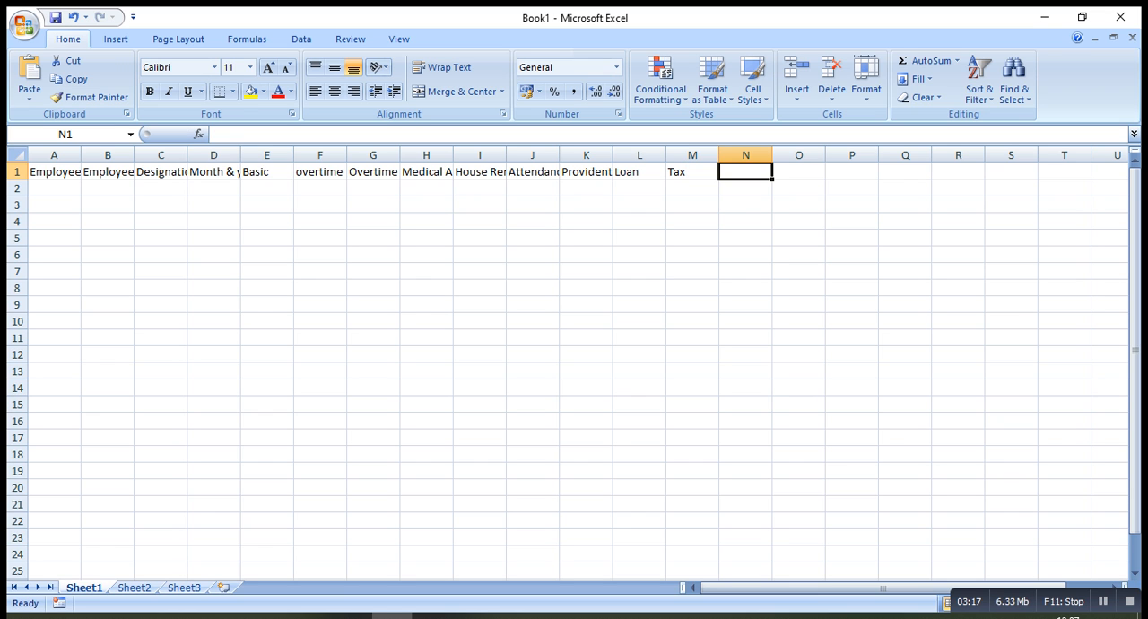
type("Net")
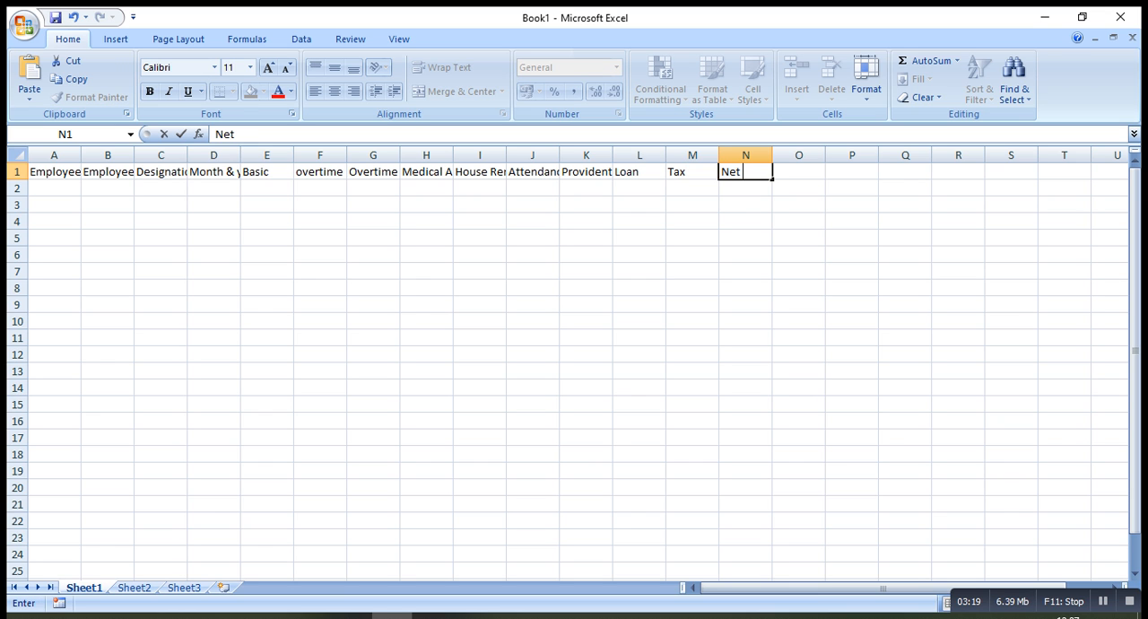
type(" Salary")
key("Left")
key("Left")
key("Left")
key("Left")
key("Left")
key("Left")
key("Left")
key("Left")
key("Left")
key("Left")
key("Left")
key("Left")
key("Left")
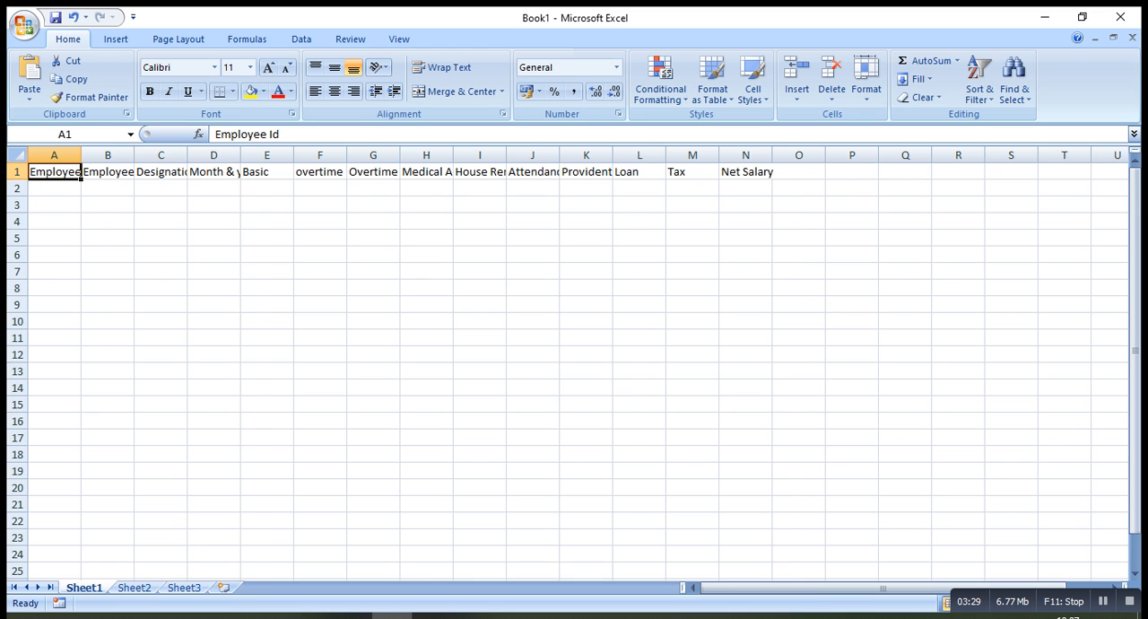
Auto-fit the widths of columns A through N to their header text
double_click(81, 155)
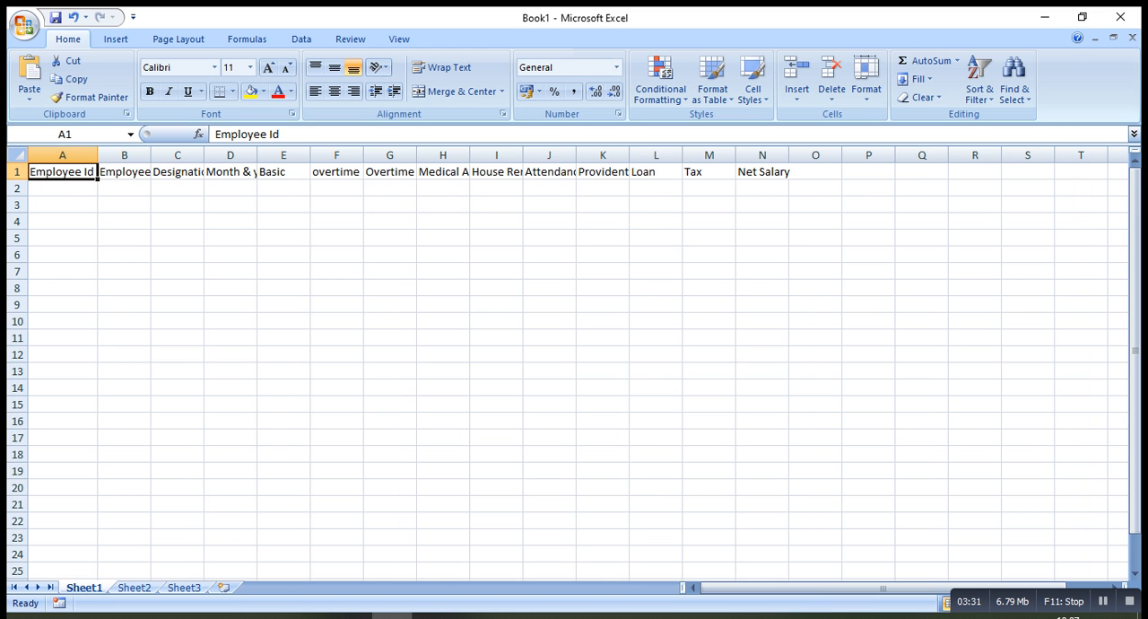
double_click(150, 155)
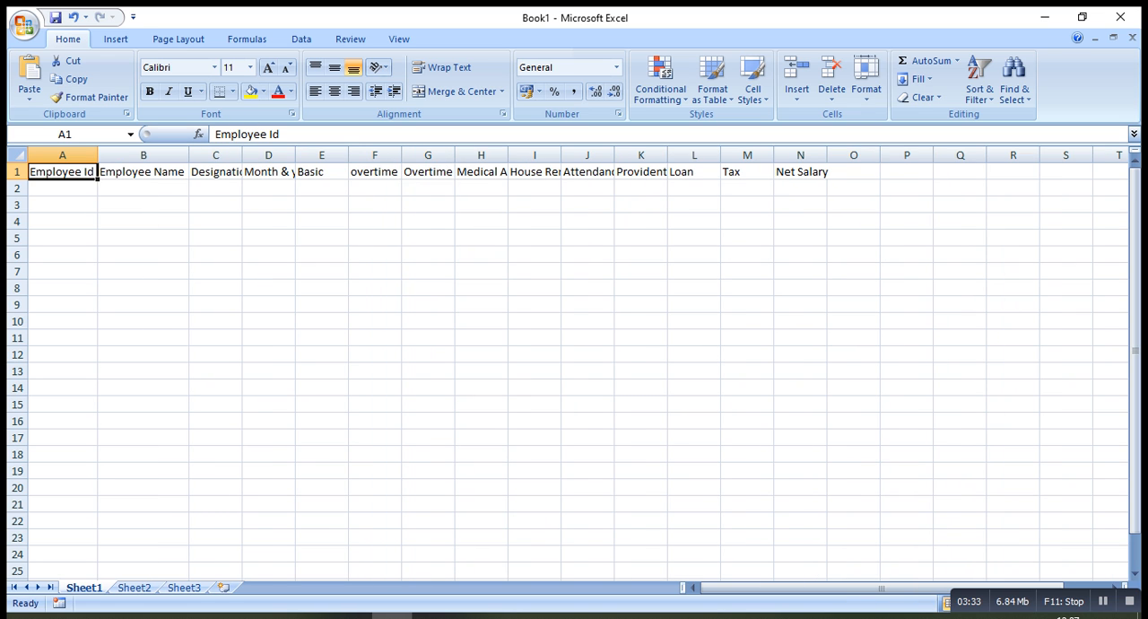
double_click(242, 155)
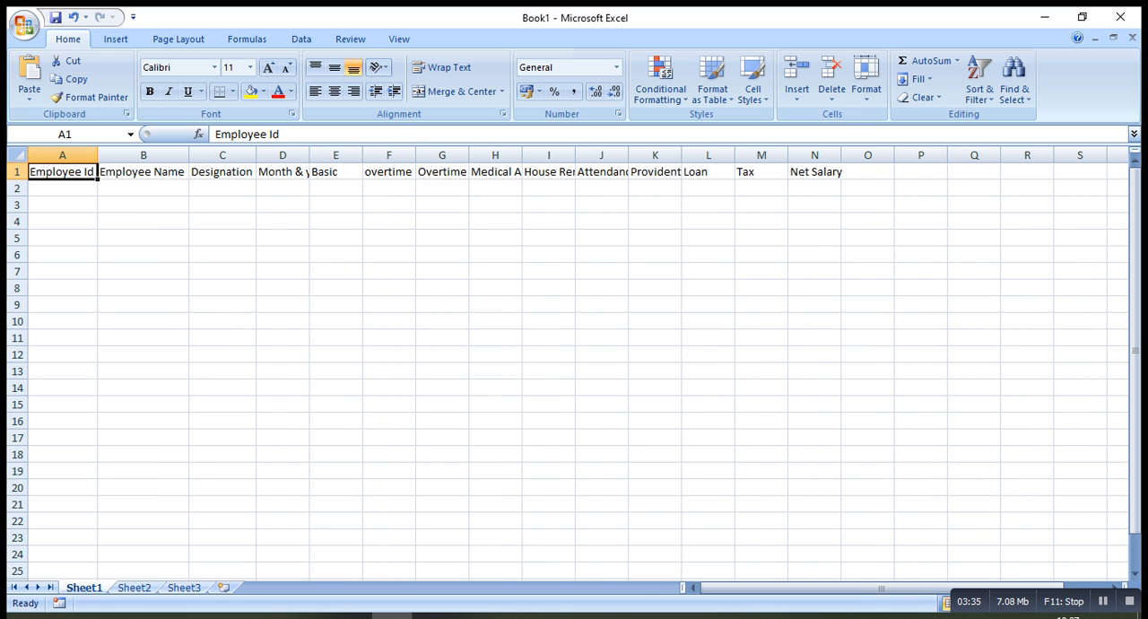
double_click(310, 156)
double_click(386, 156)
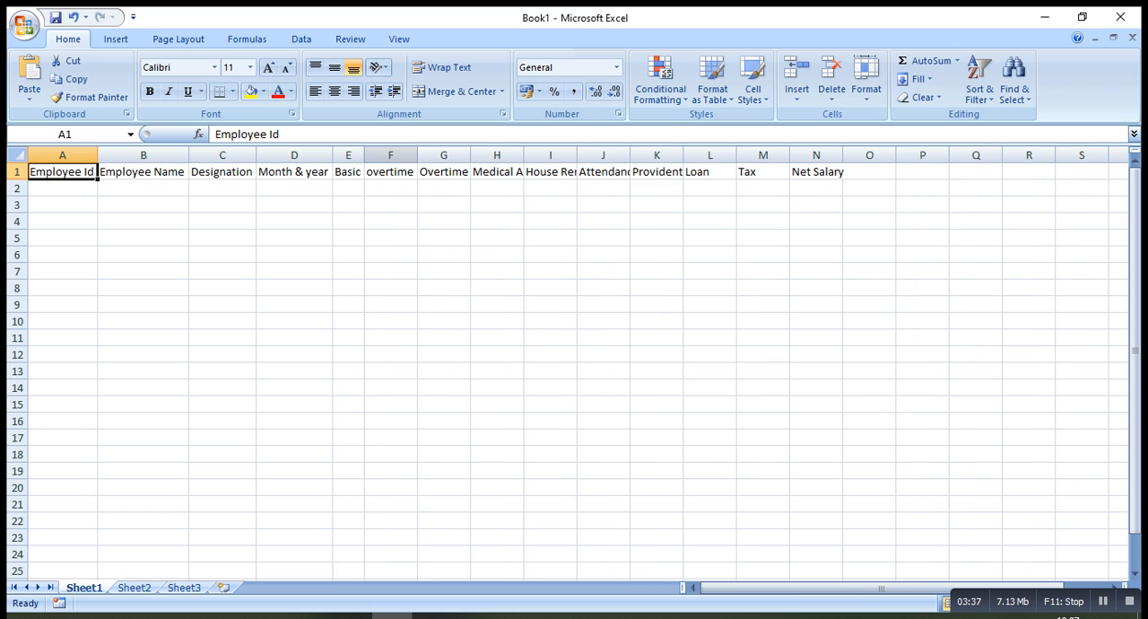
double_click(470, 156)
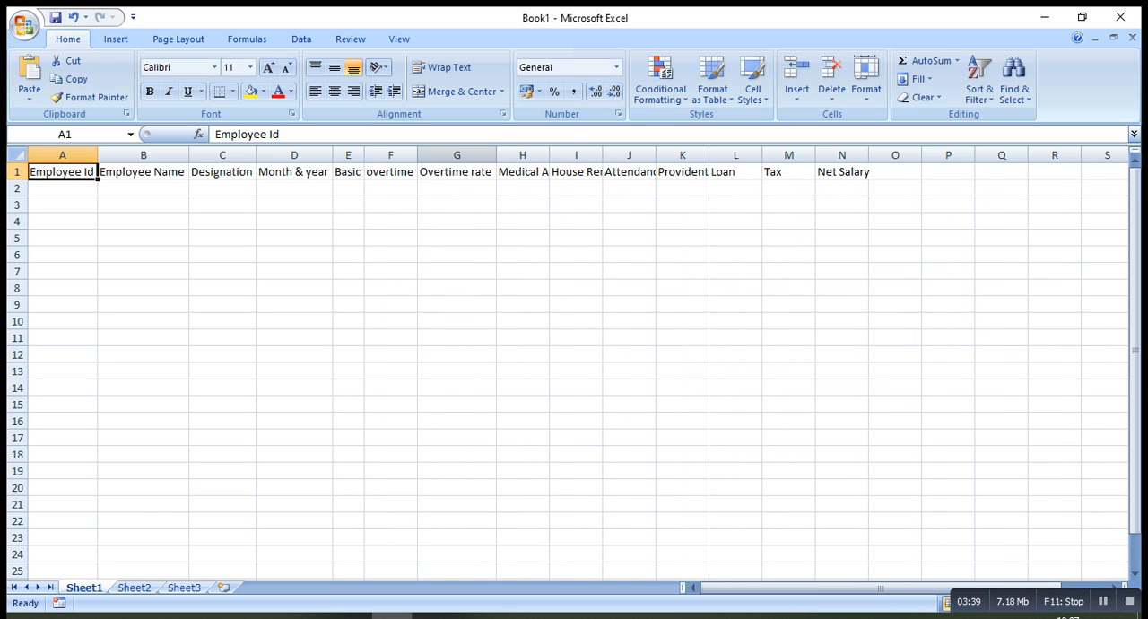
double_click(550, 155)
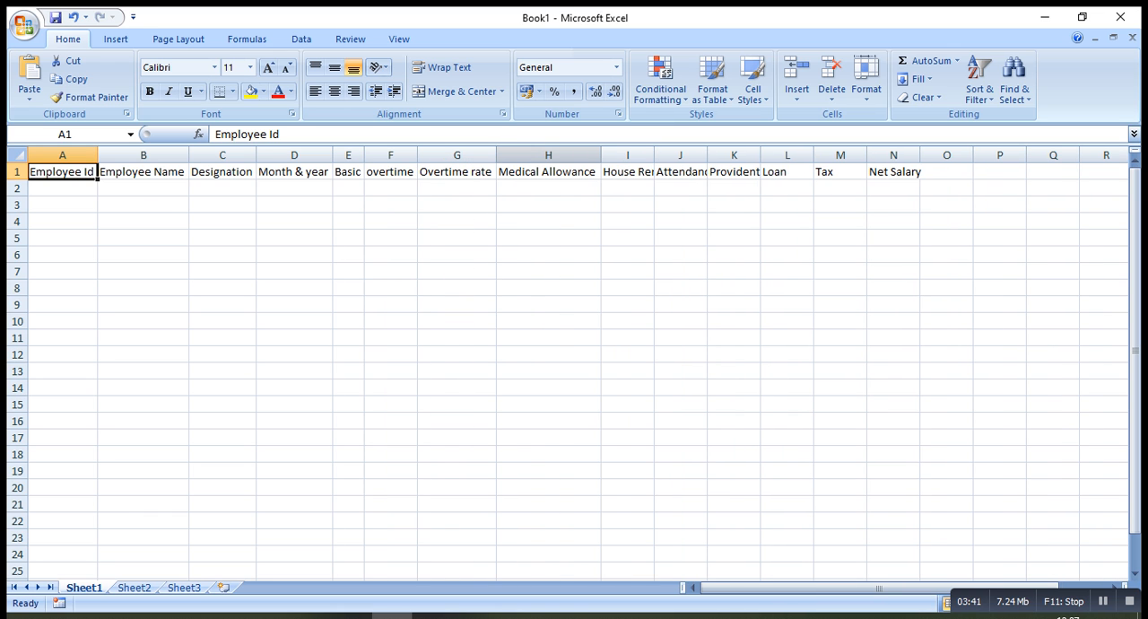
double_click(654, 155)
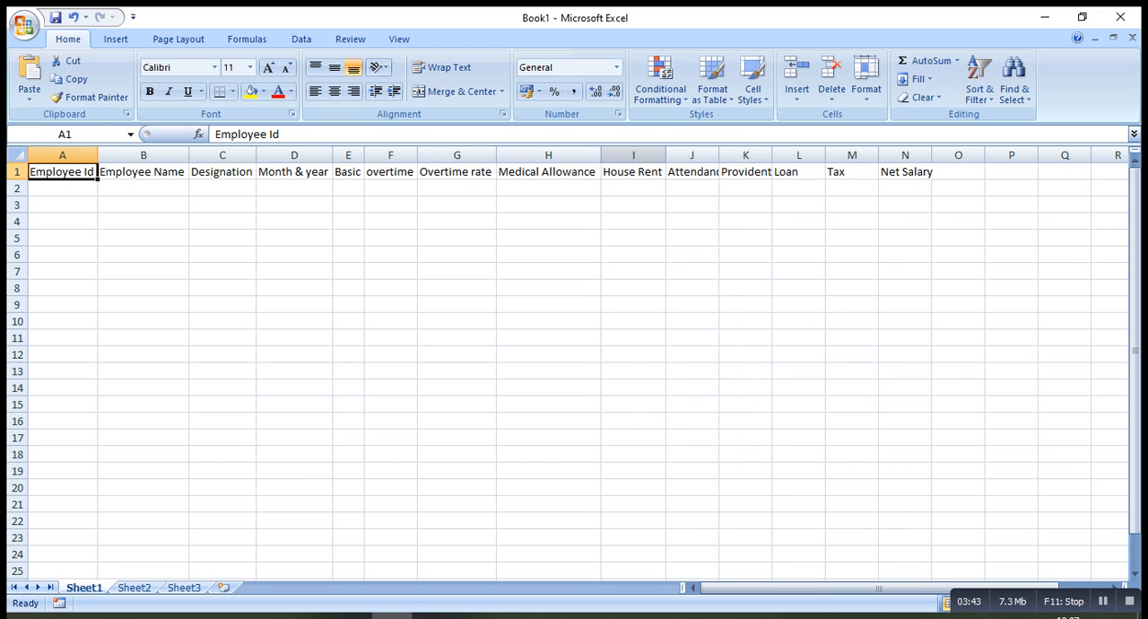
double_click(718, 155)
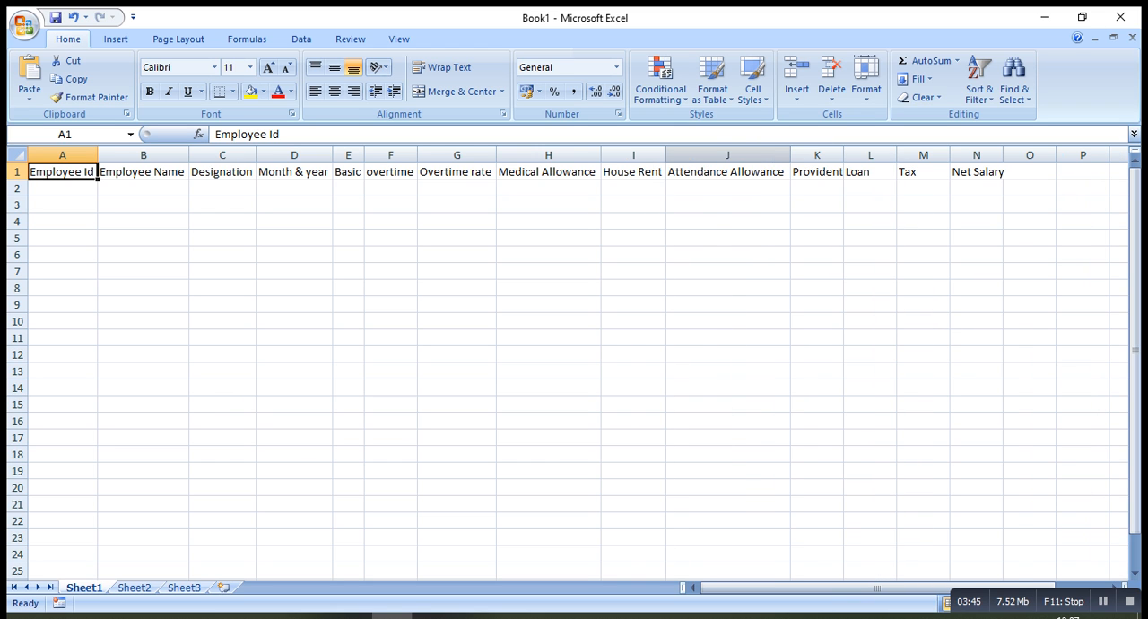
double_click(843, 156)
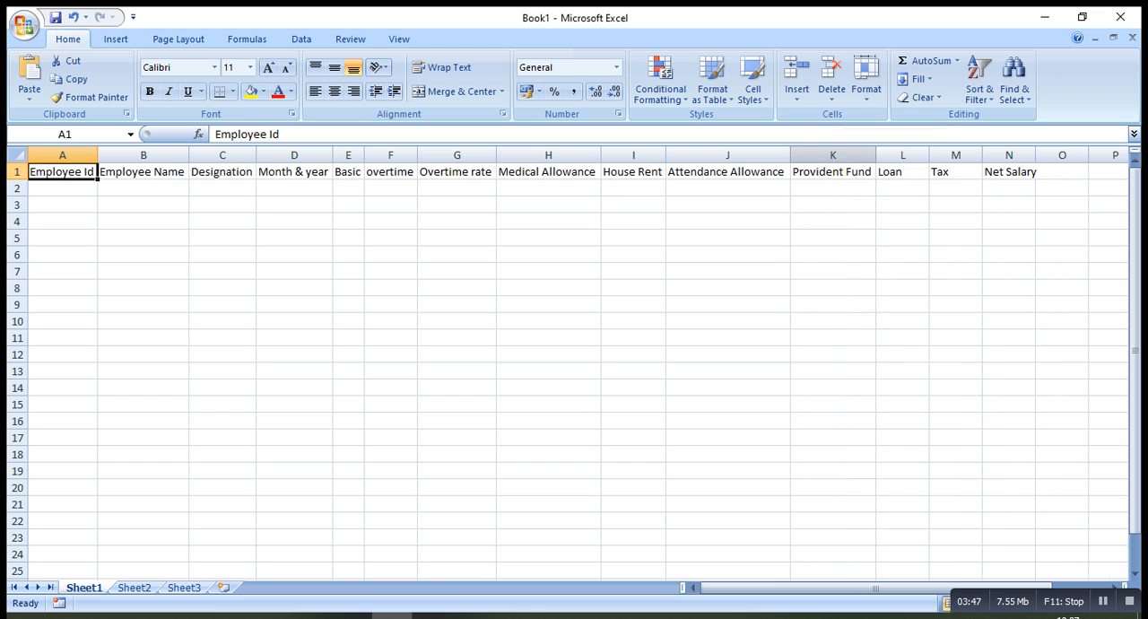
double_click(929, 155)
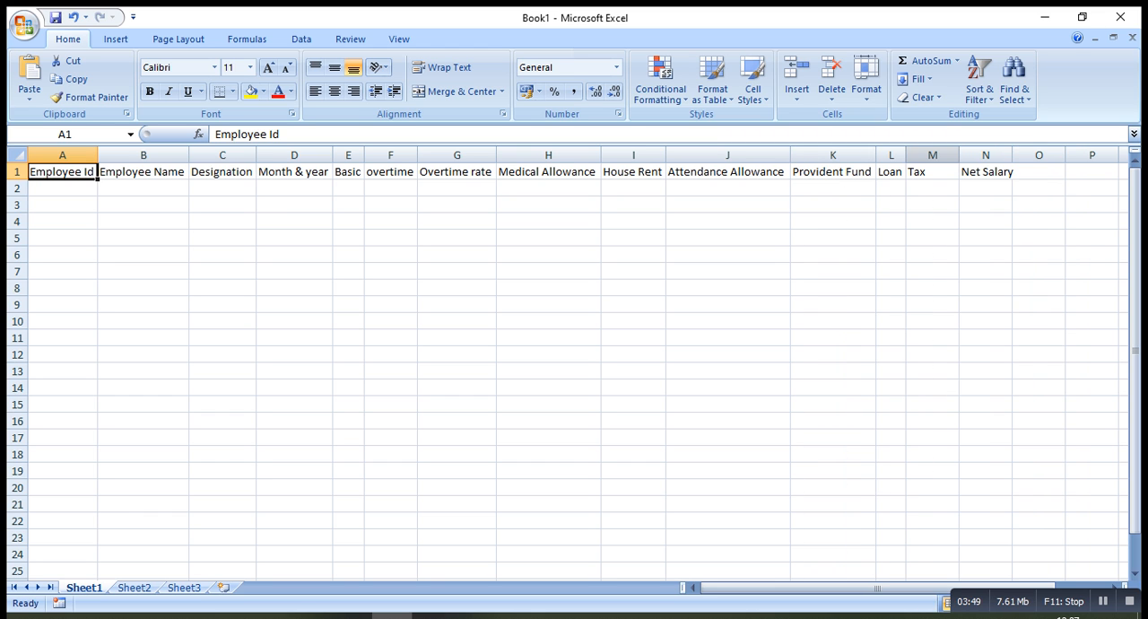
double_click(959, 155)
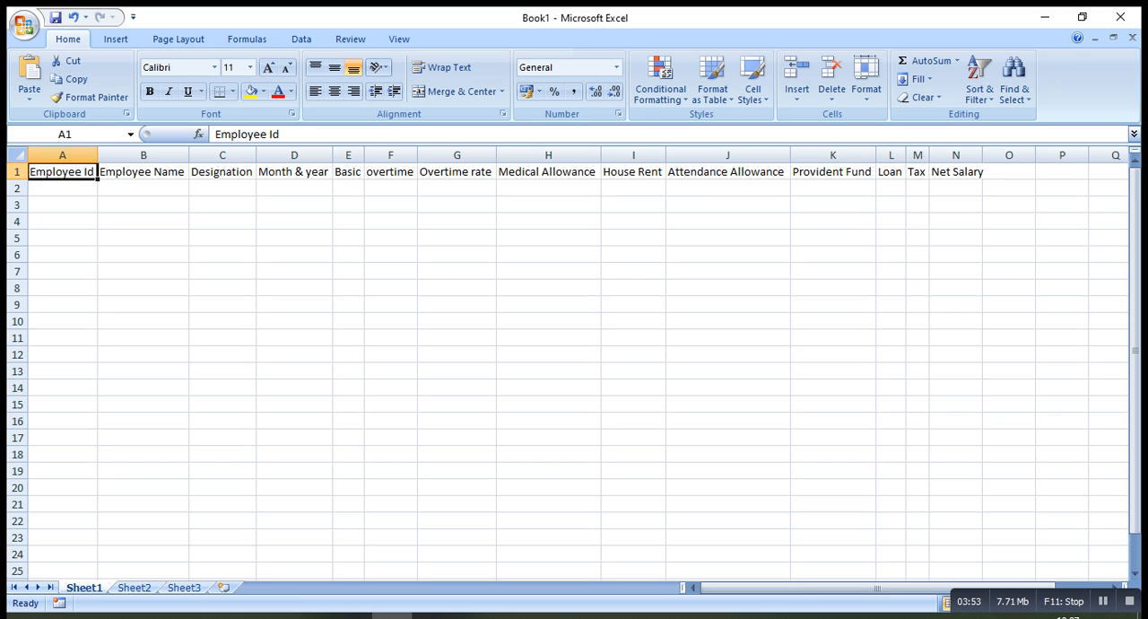
double_click(982, 156)
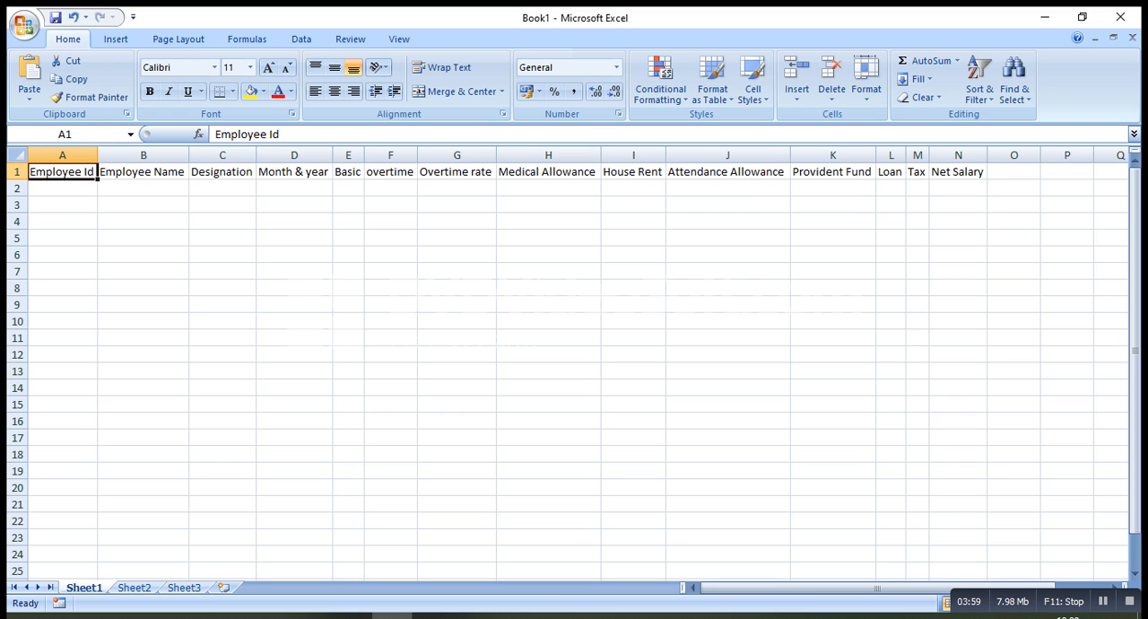
Enter the first employee's ID in cell A2 and the employee's name in cell B2
left_click(63, 188)
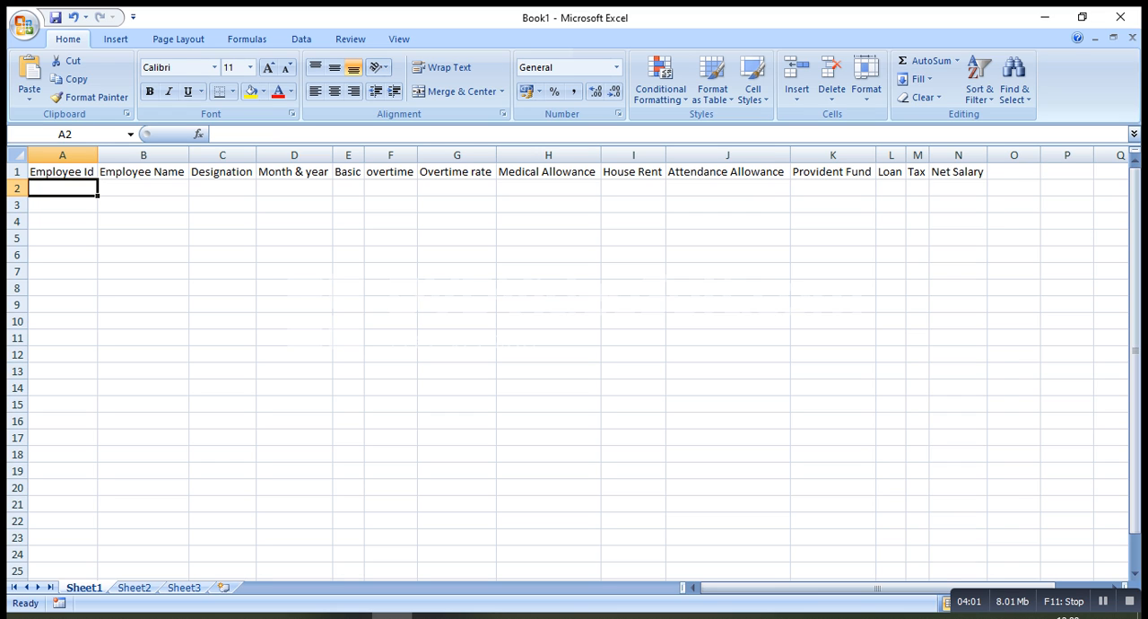
type("B")
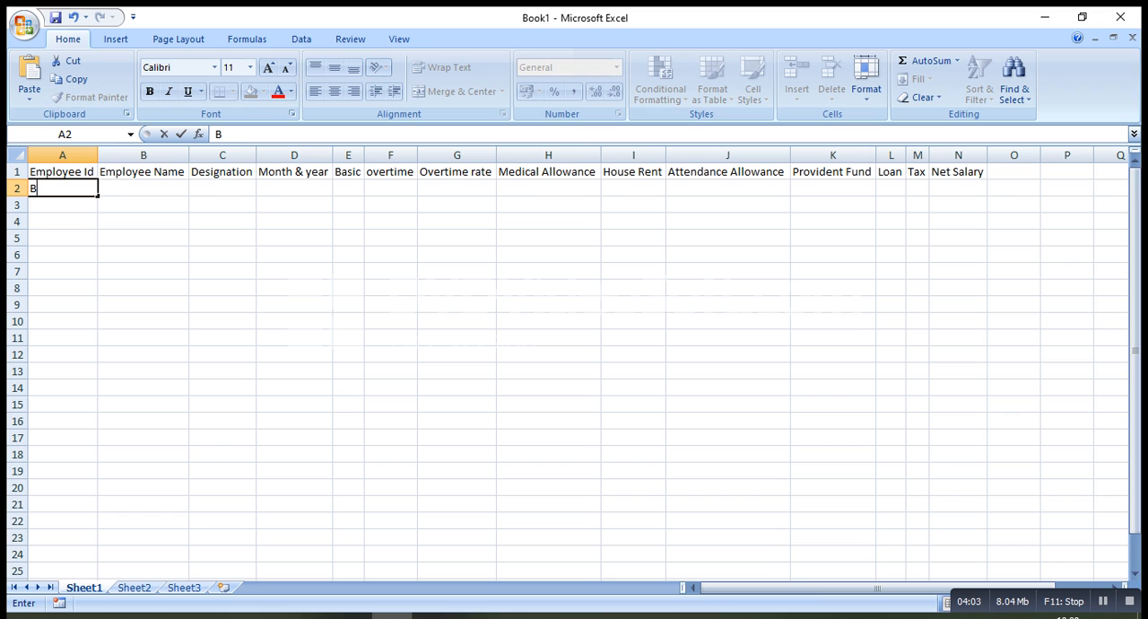
type("D101")
key("Tab")
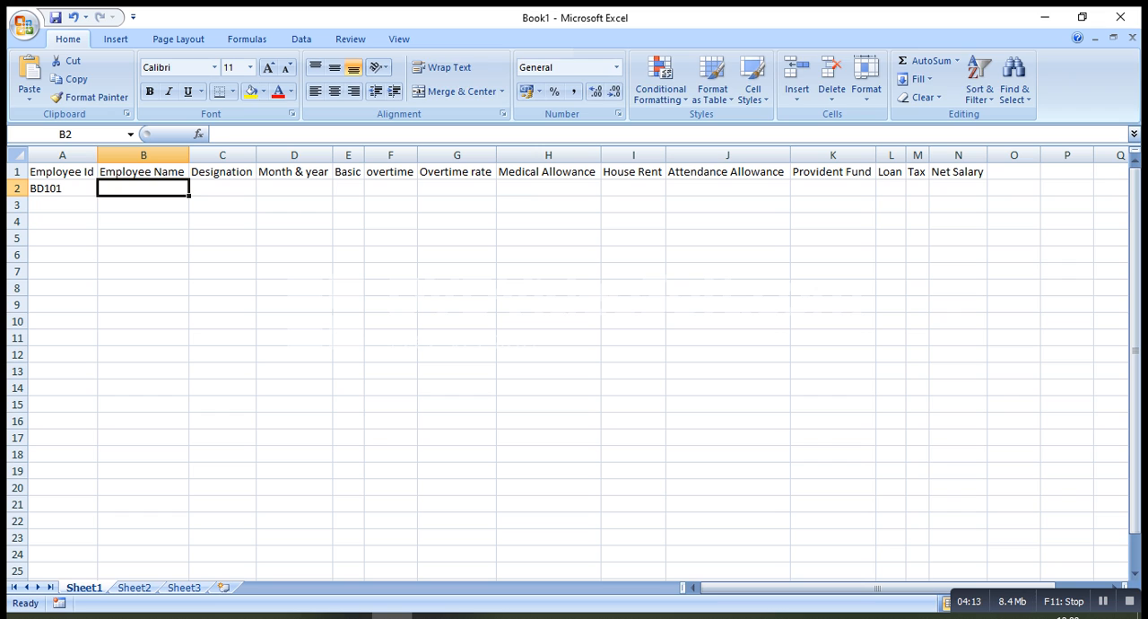
type("Jesmin")
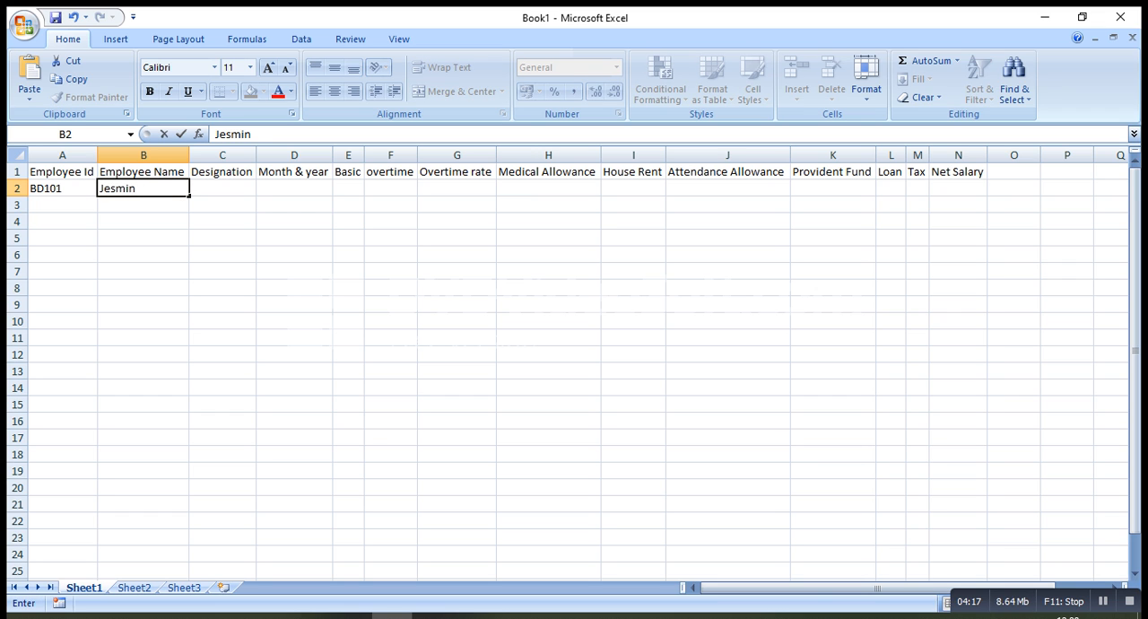
key("Tab")
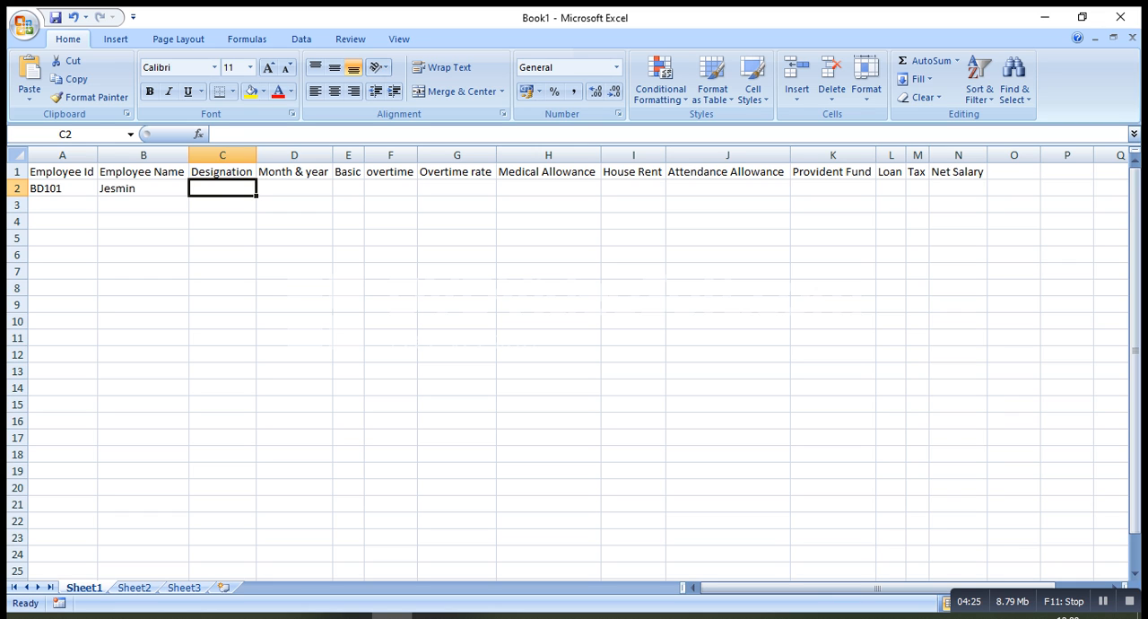
Enter the designation "Senior Oparator" in cell C2 for the first employee
type("Sen")
type("ior O")
type("pa")
type("ra")
key("BackSpace")
type("ator")
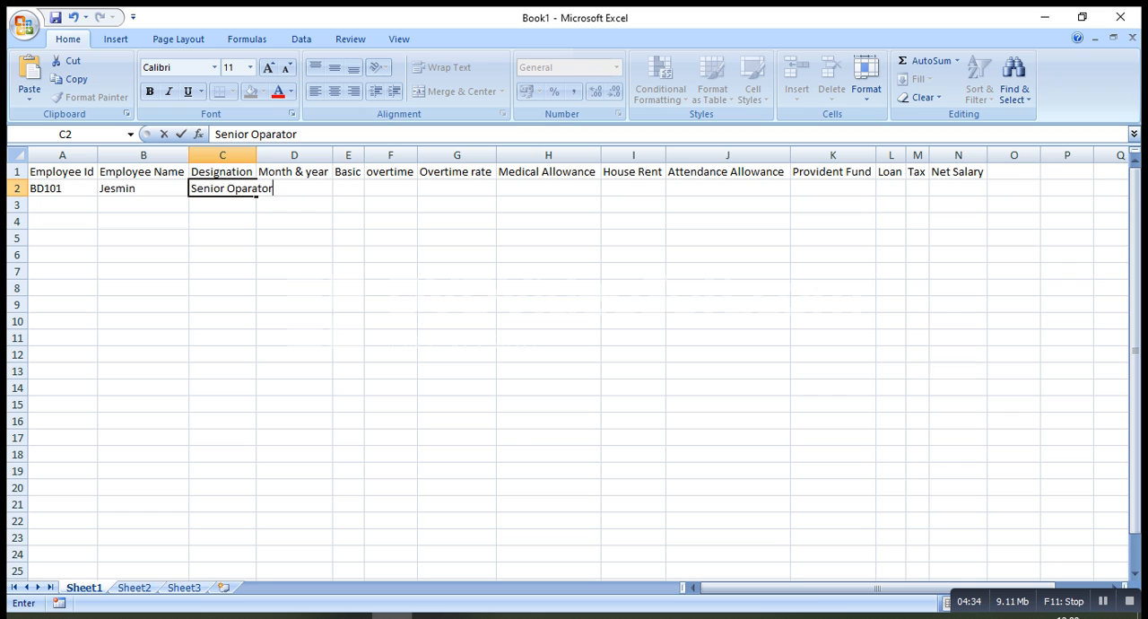
key("Tab")
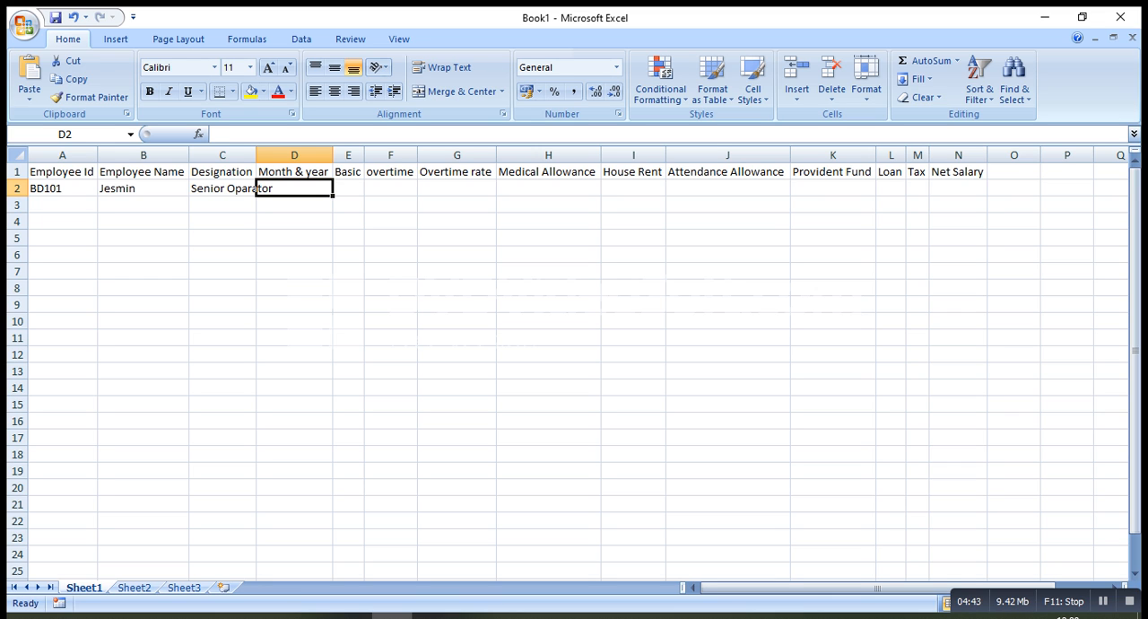
Enter the date 18.12.2020 in cell D2 and the basic salary 8500 in cell E2
type("18.12.2020")
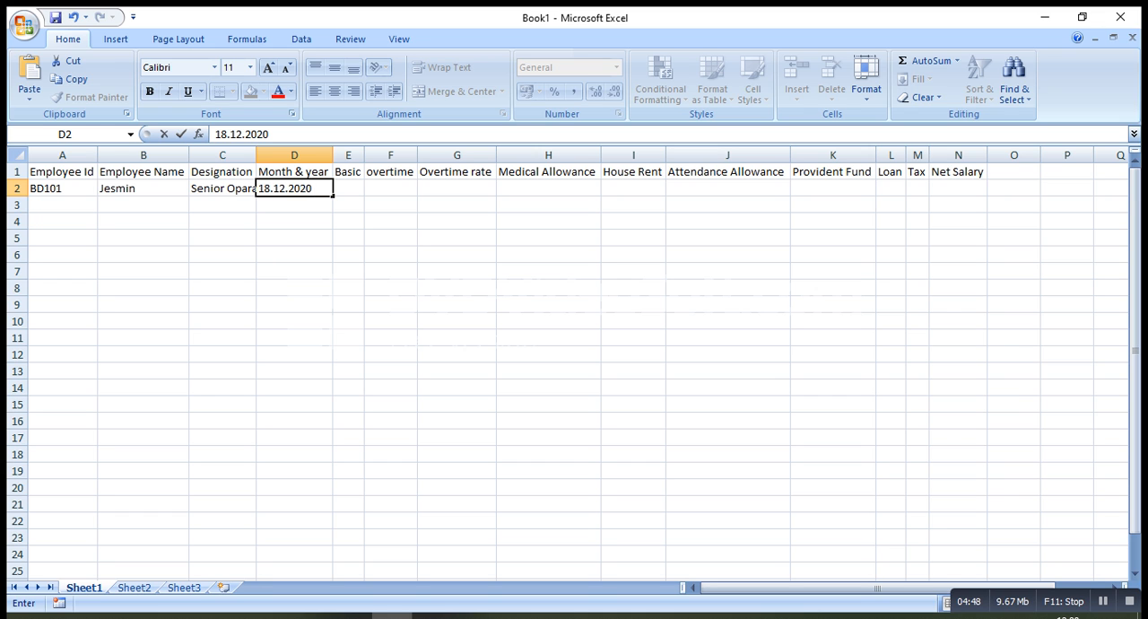
key("Tab")
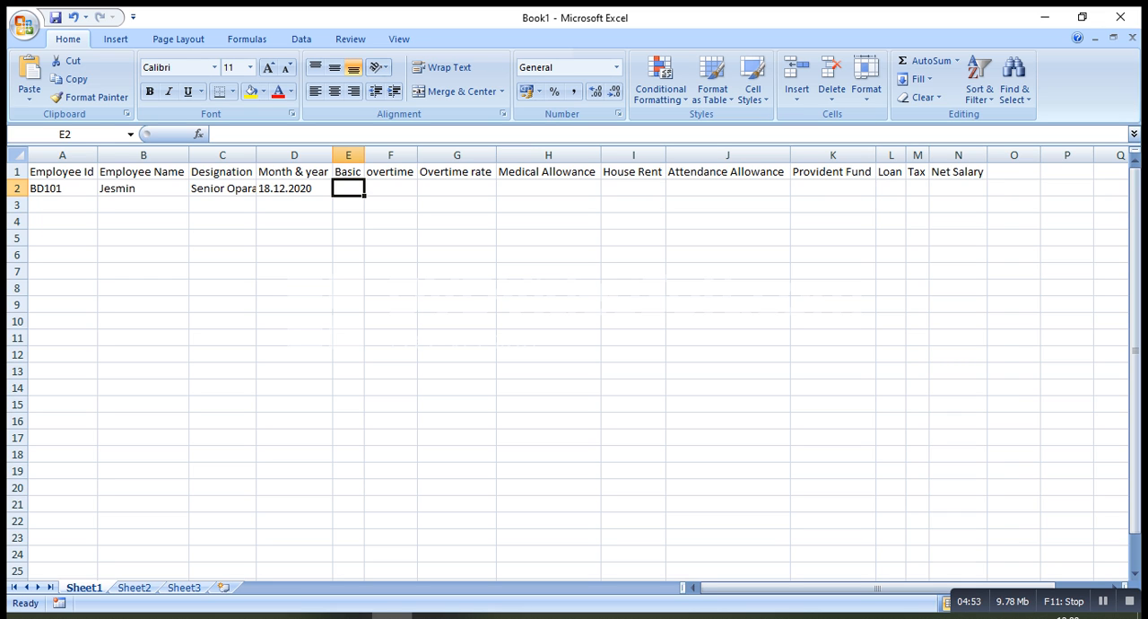
type("8500")
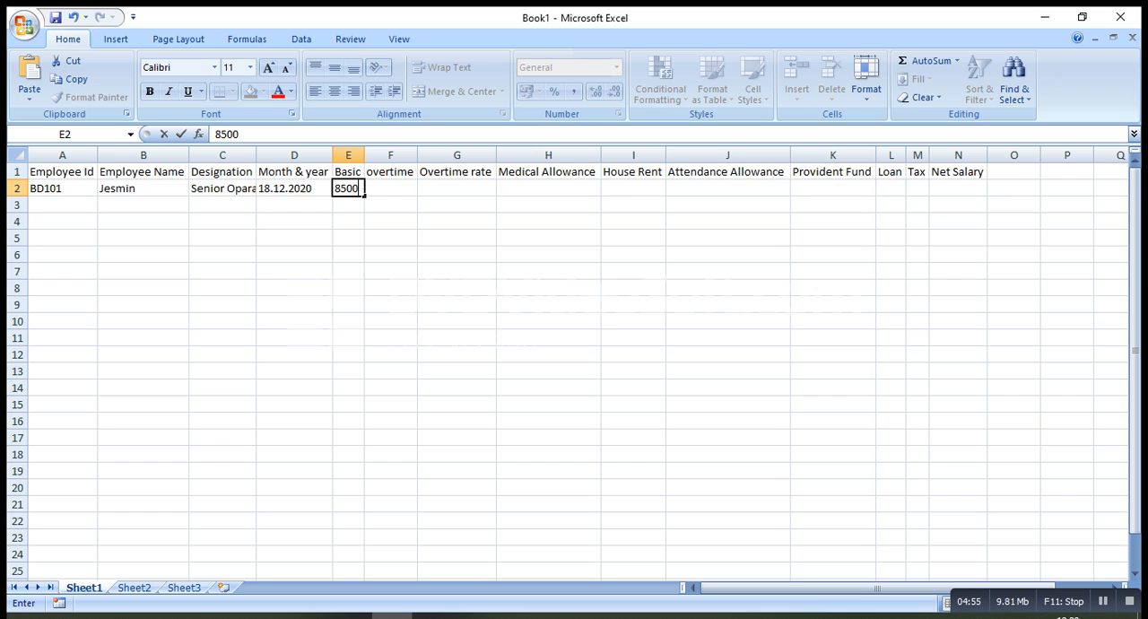
key("Tab")
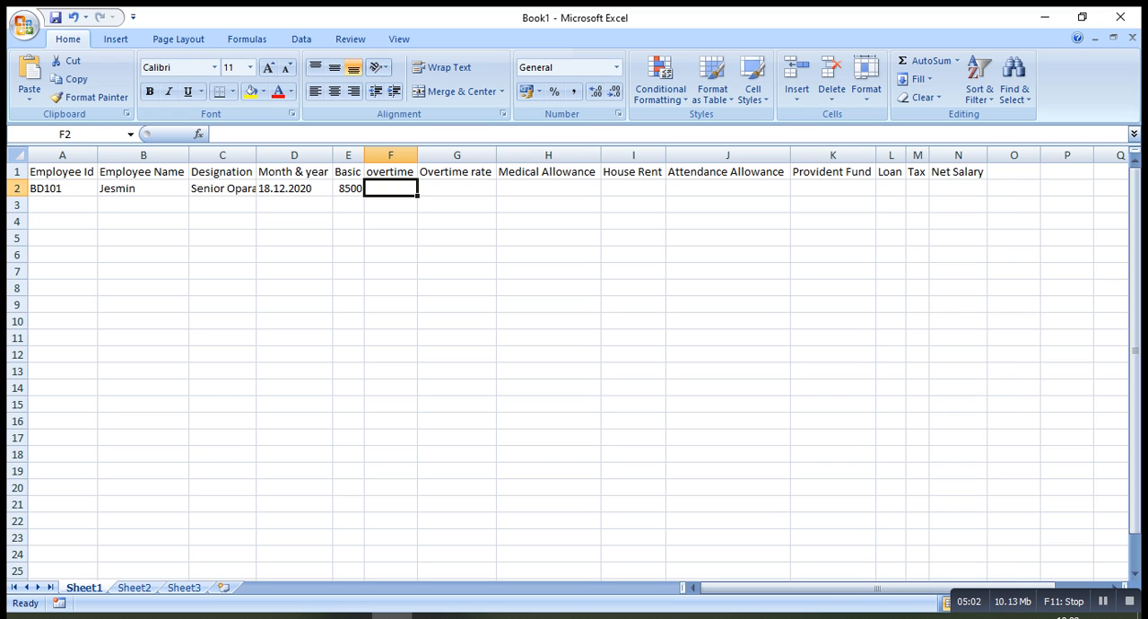
Change the header in cell F1 to "overtime hours" and auto-fit column F to it
key("Up")
key("ctrl+Right")
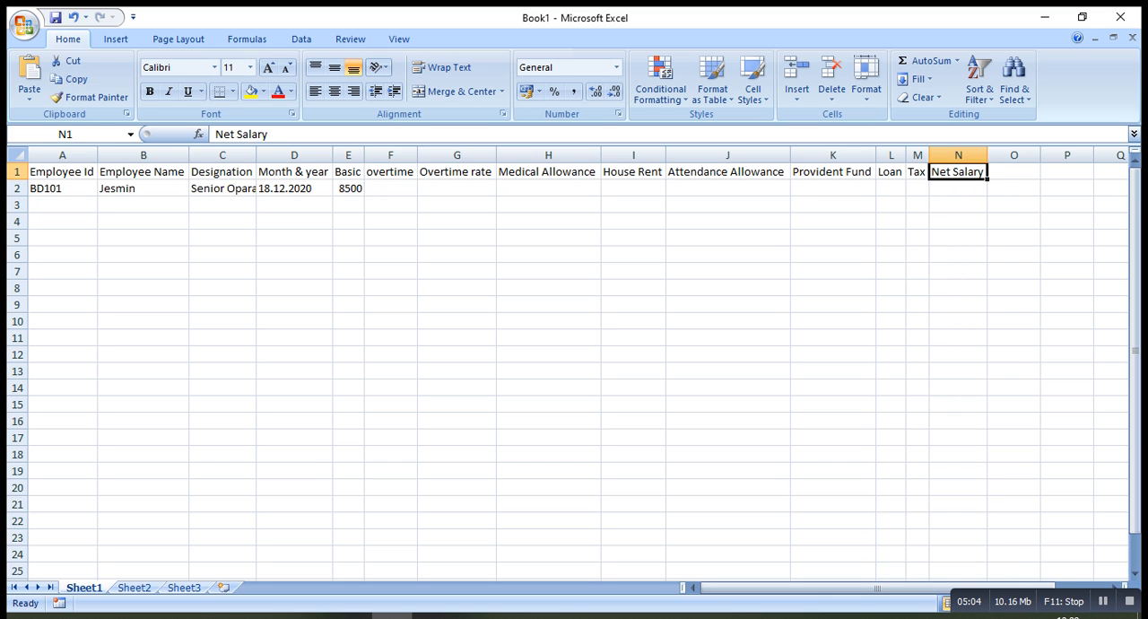
left_click(390, 171)
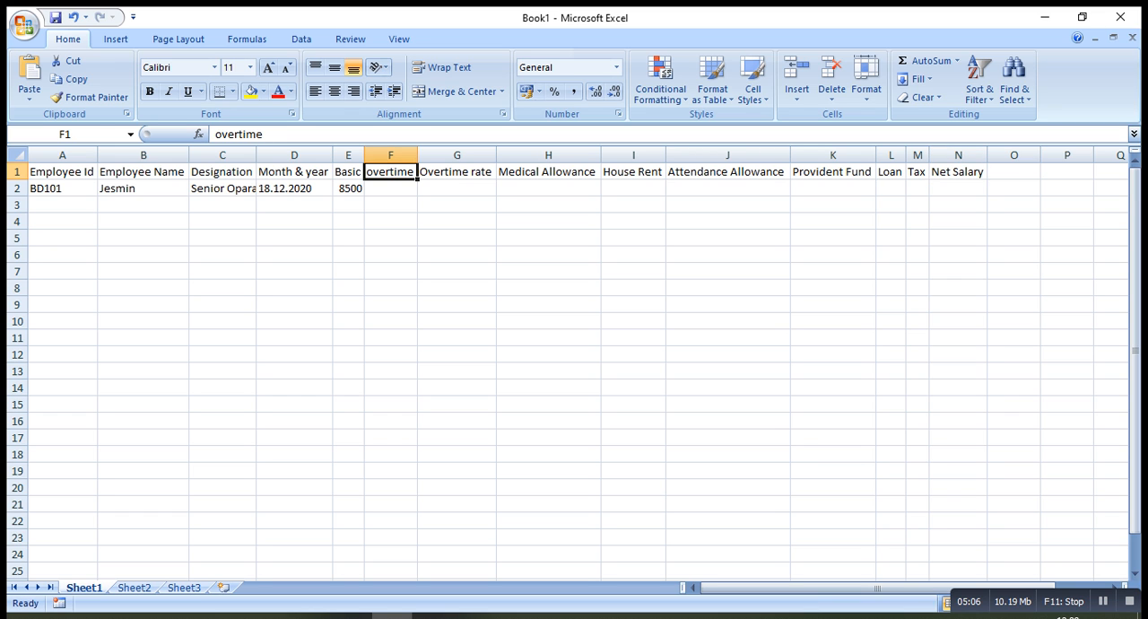
key("F2")
type("hours")
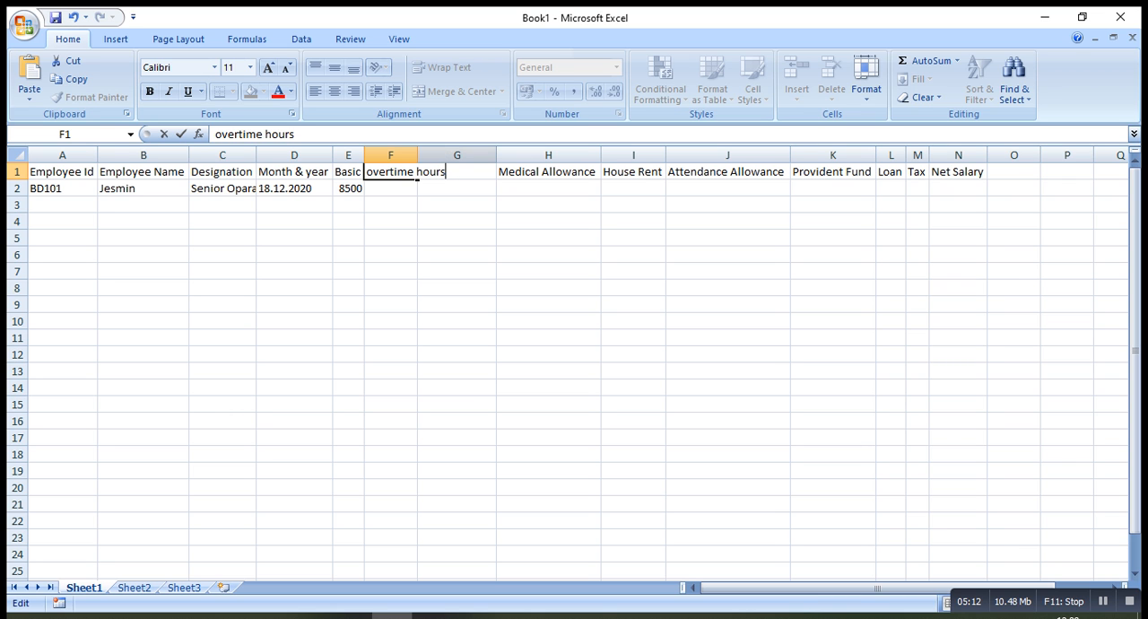
left_click(391, 155)
double_click(418, 155)
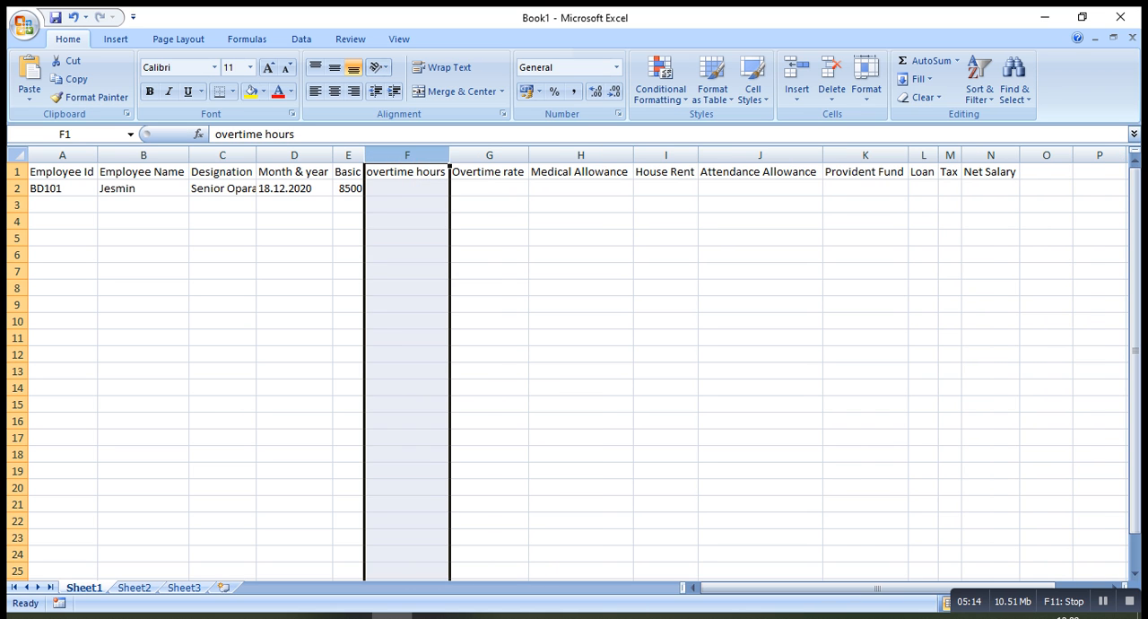
Enter 30 overtime hours in cell F2 for the first employee
left_click(407, 188)
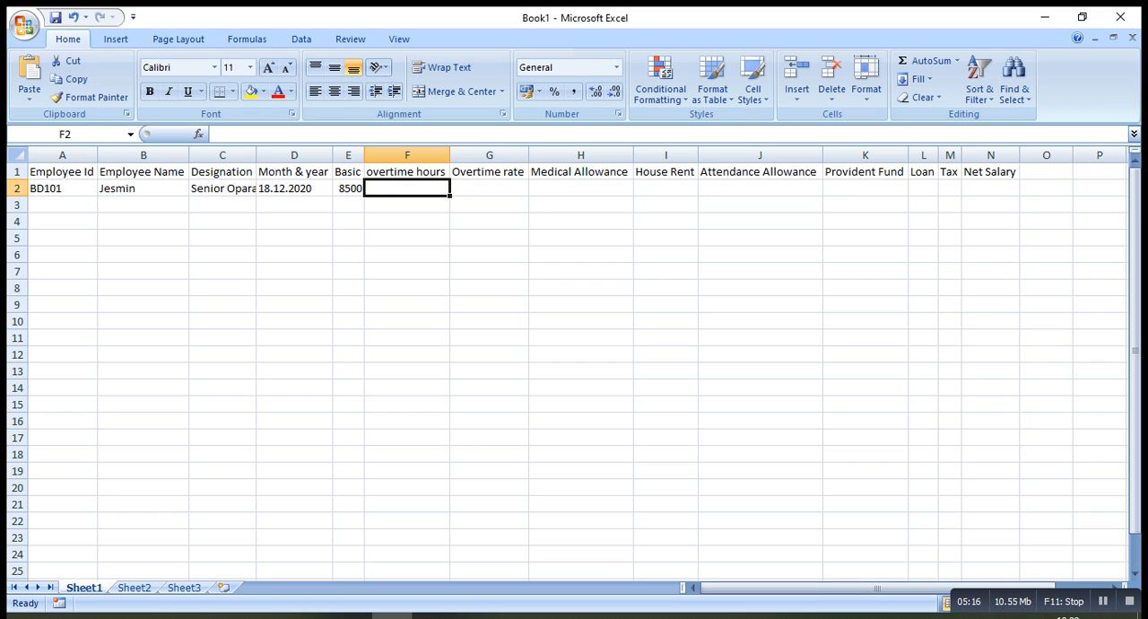
type("30")
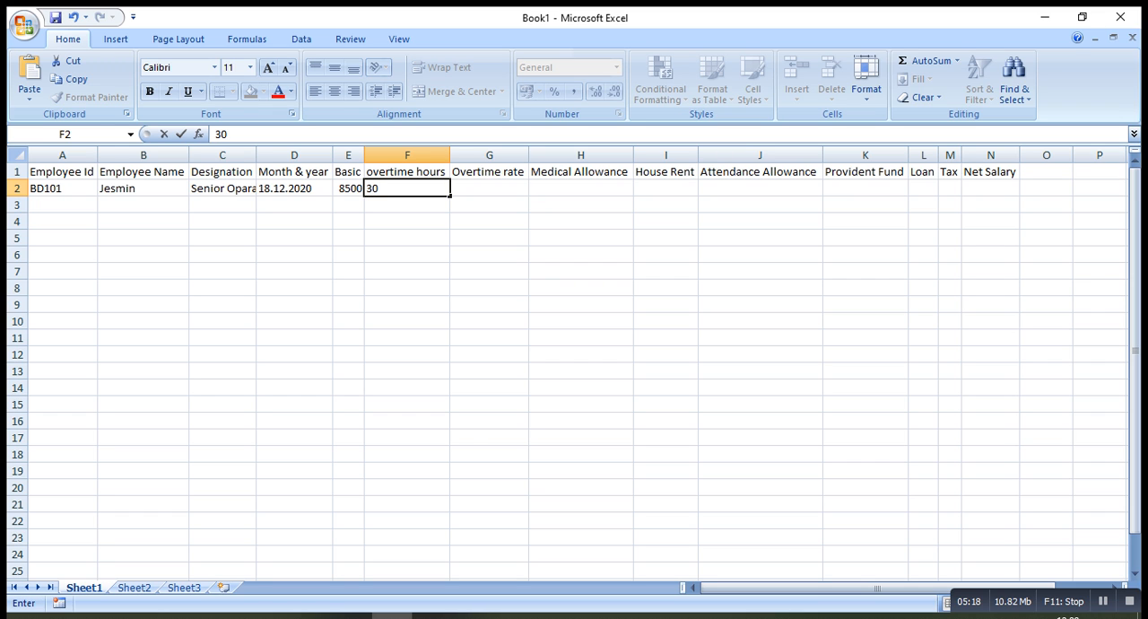
key("Tab")
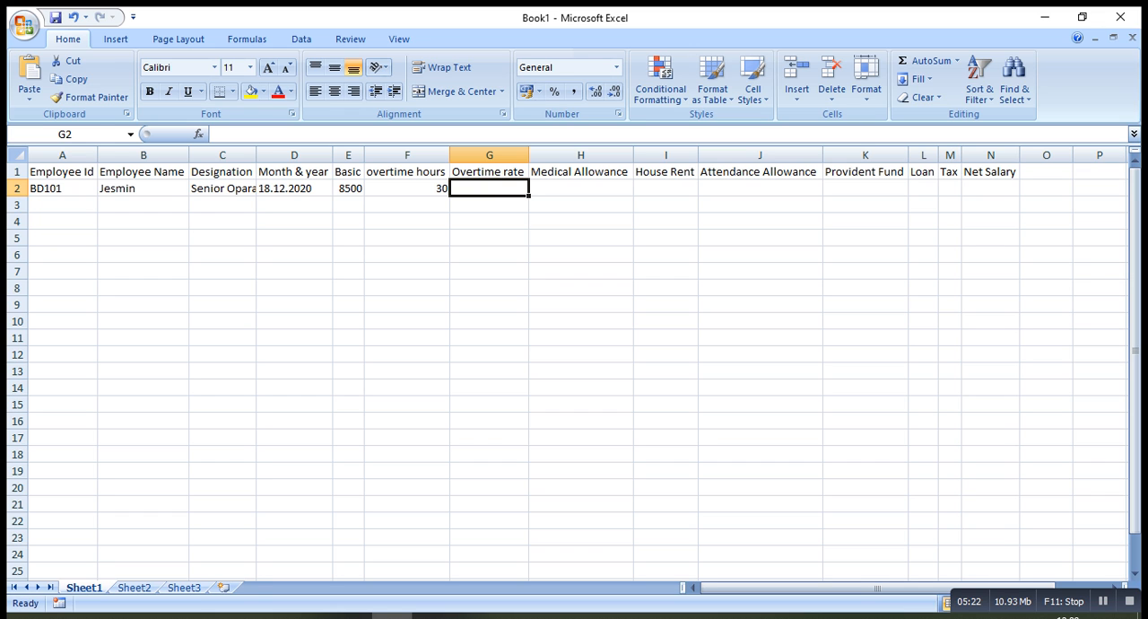
Enter 40 as the first employee's overtime rate in cell G2
type("30")
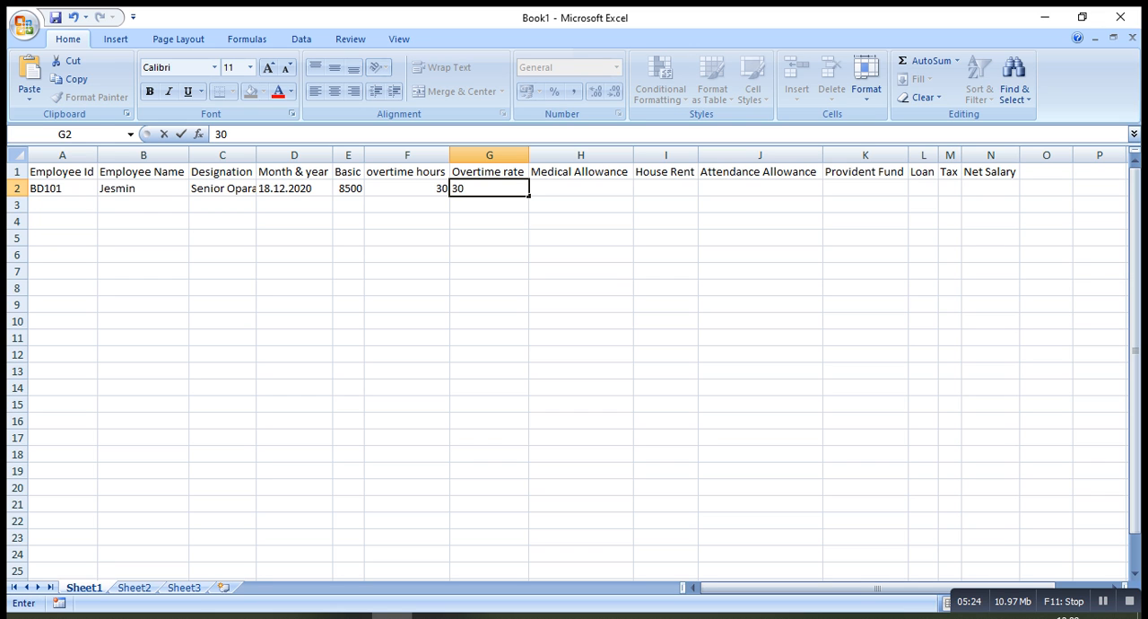
key("BackSpace")
key("BackSpace")
type("40")
key("Up")
Change the header in cell G1 to "Overtime rate 40%" and auto-fit column G to it
key("F2")
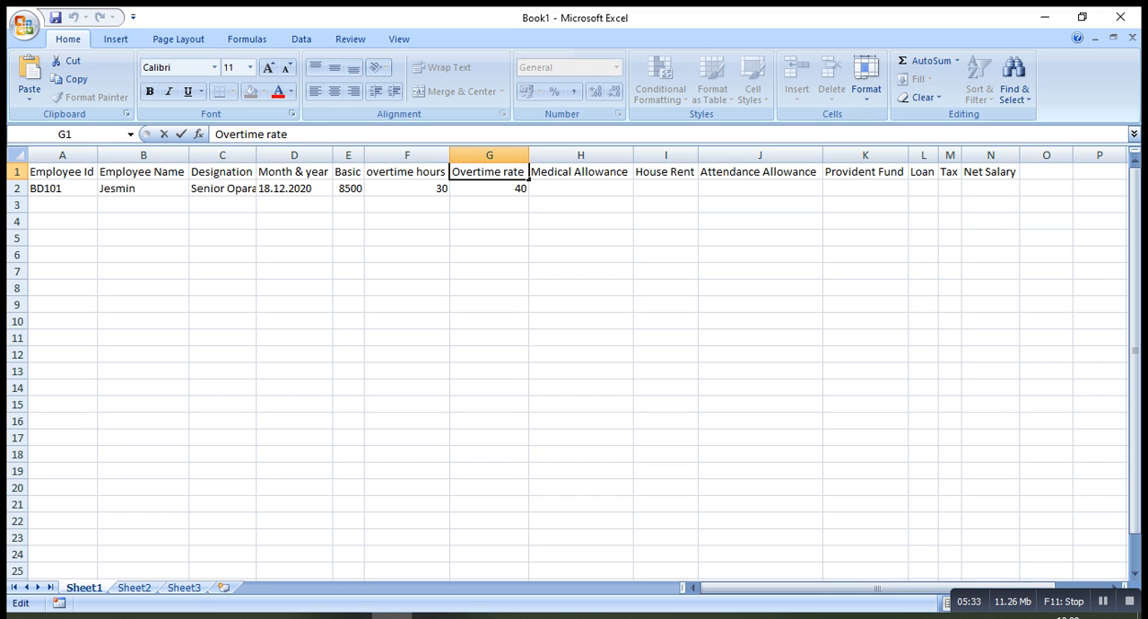
type("40")
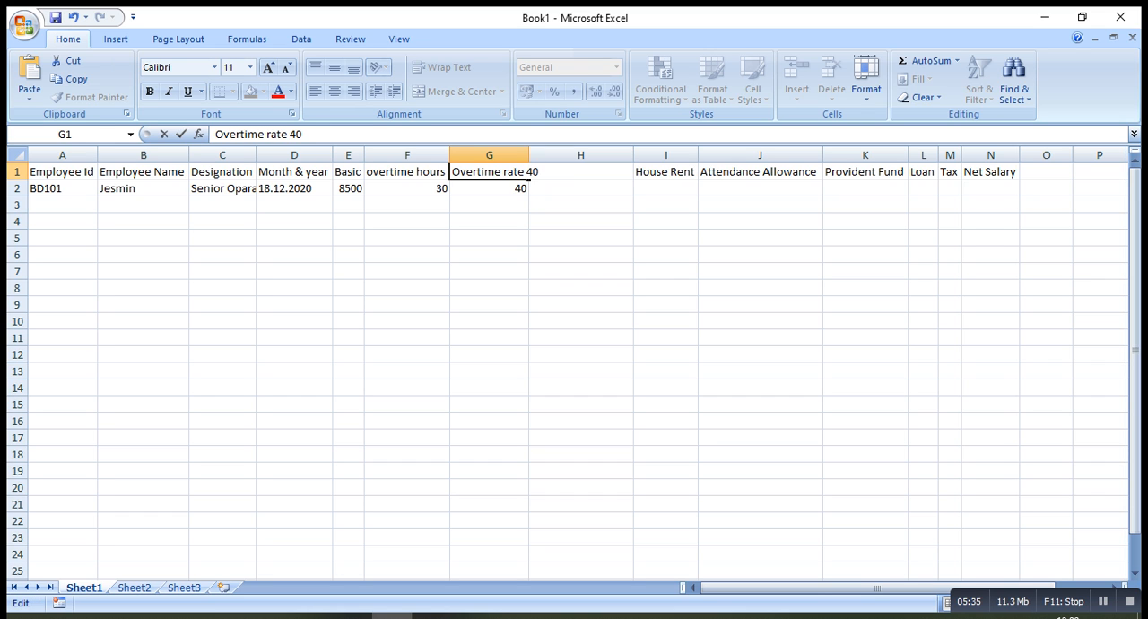
type("%")
key("Tab")
type("Medical Allowance")
key("Return")
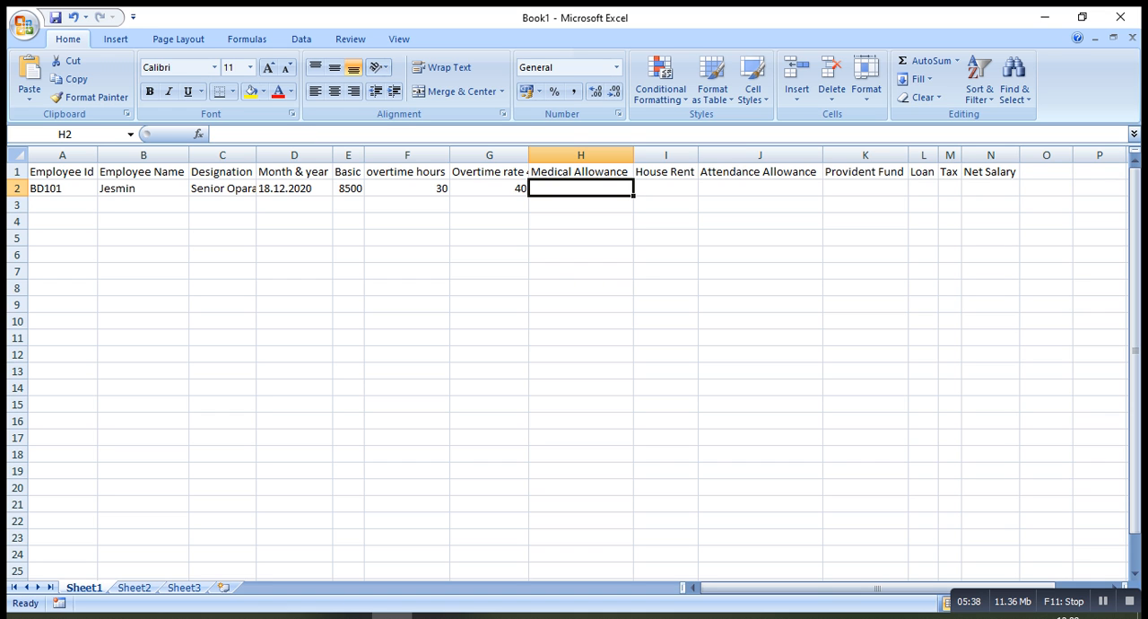
double_click(528, 155)
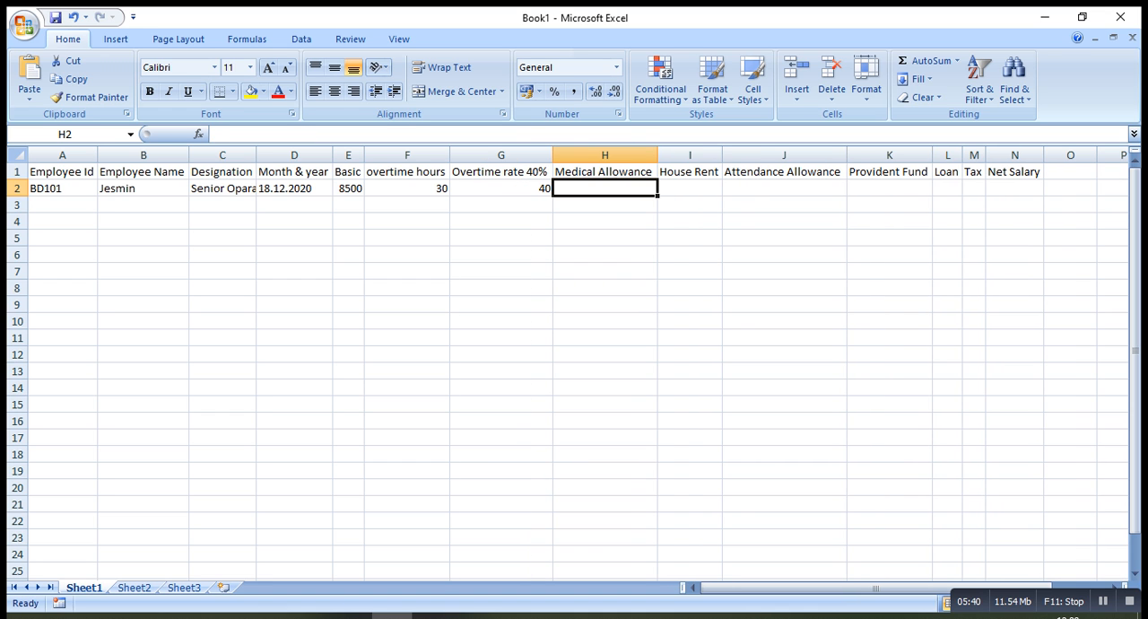
Change the header in cell H1 to "Medical Allowance 30%" and auto-fit column H to it
double_click(587, 171)
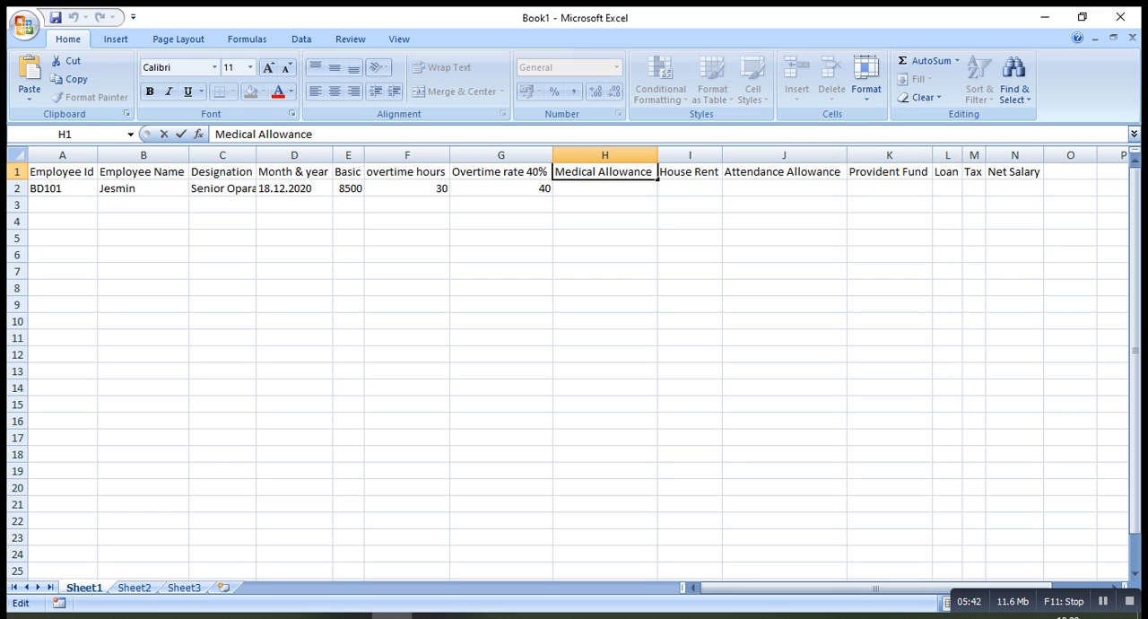
left_click(654, 172)
type("30")
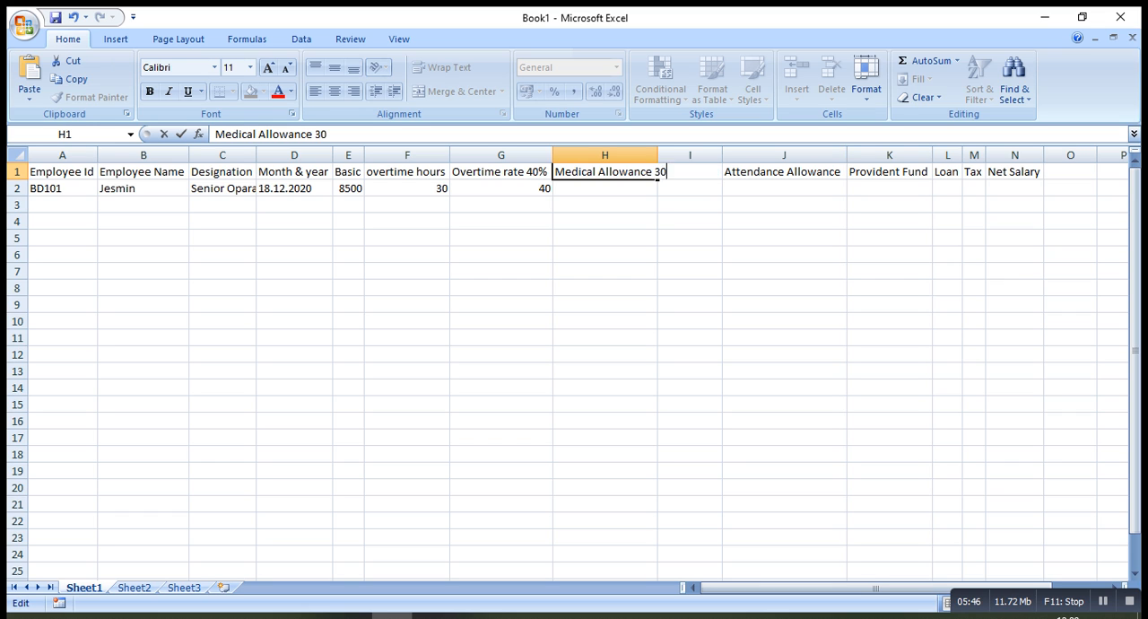
type("%")
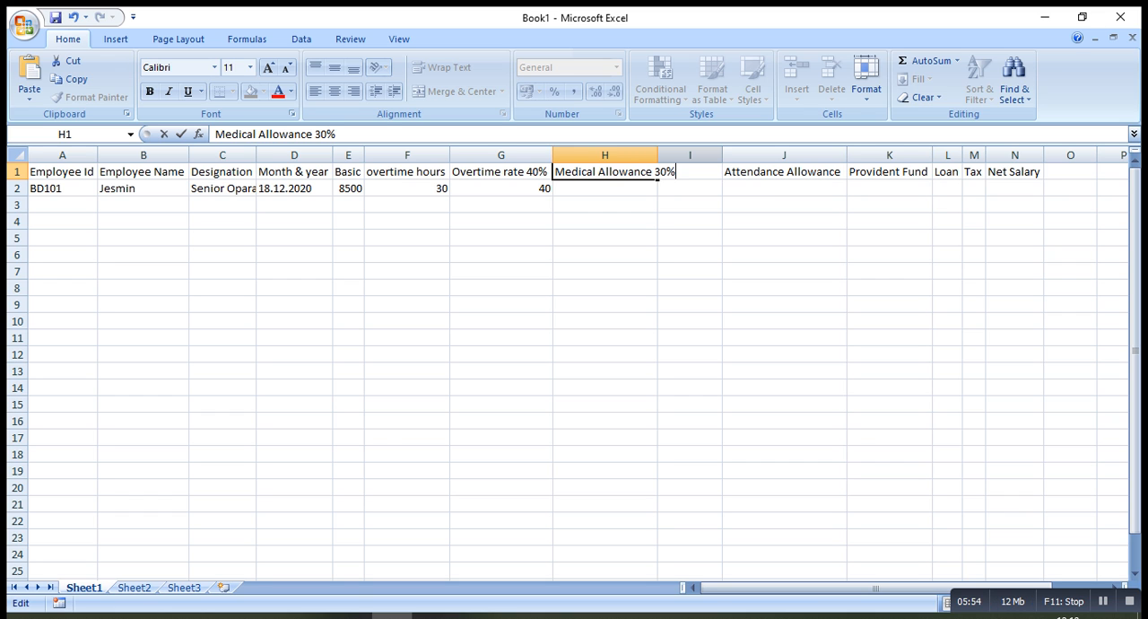
double_click(658, 156)
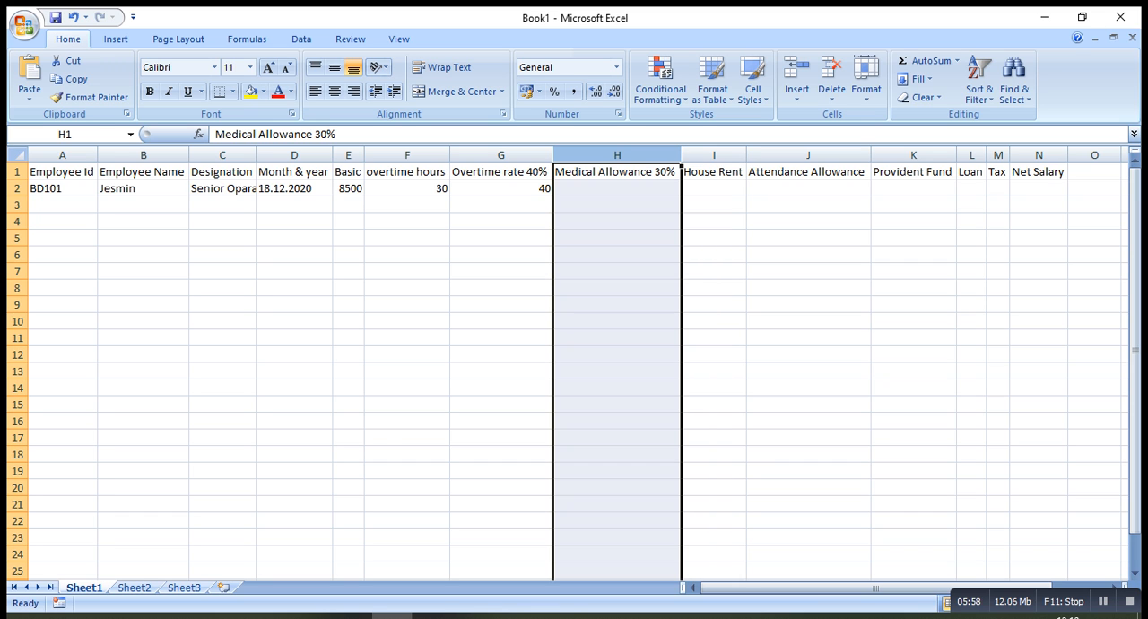
Change the header in cell I1 to "House Rent 10%" and auto-fit column I to it
double_click(721, 171)
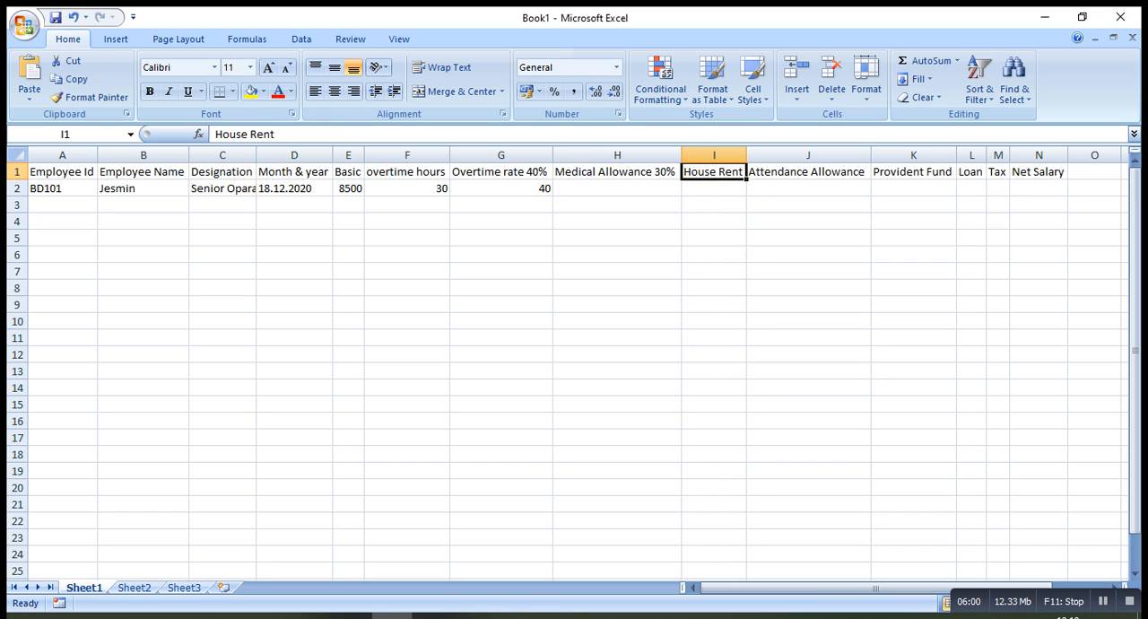
type("10")
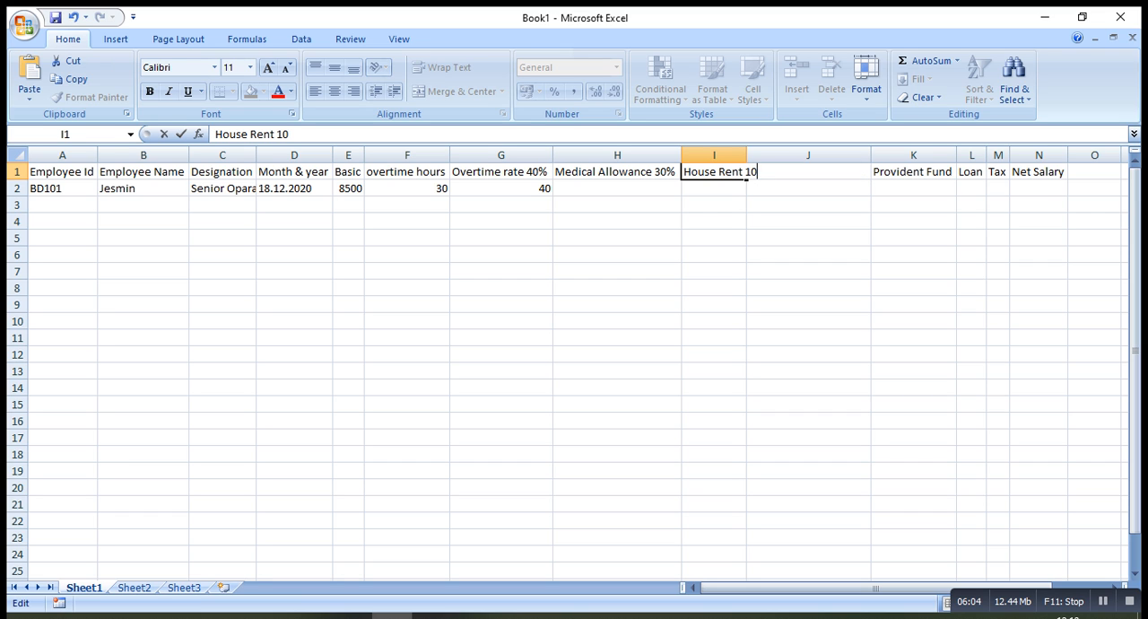
type("%")
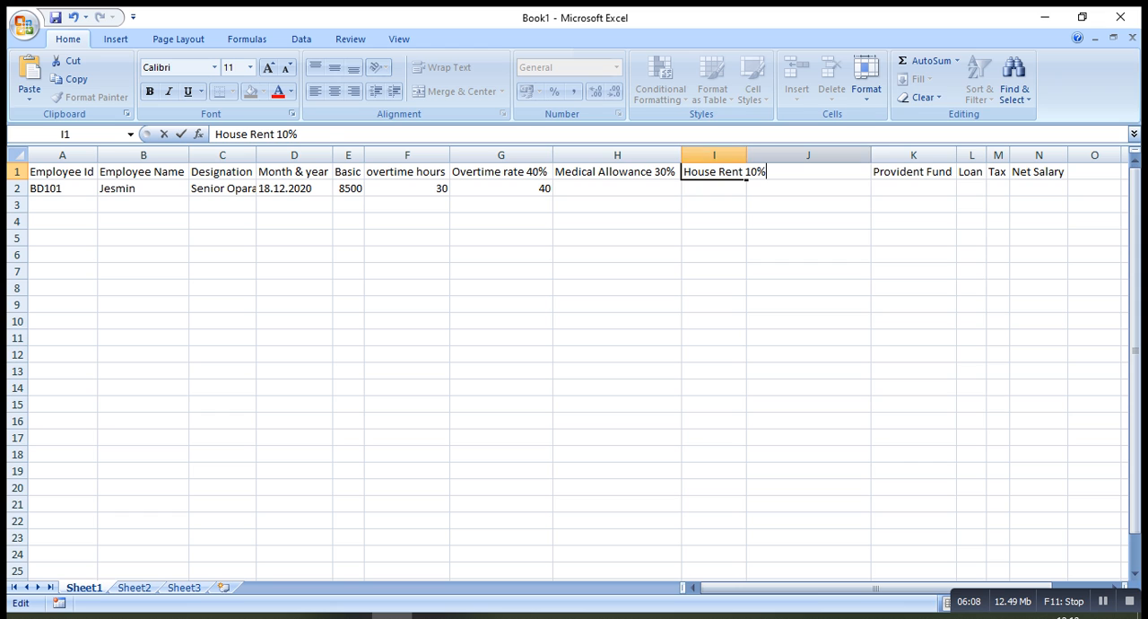
double_click(747, 155)
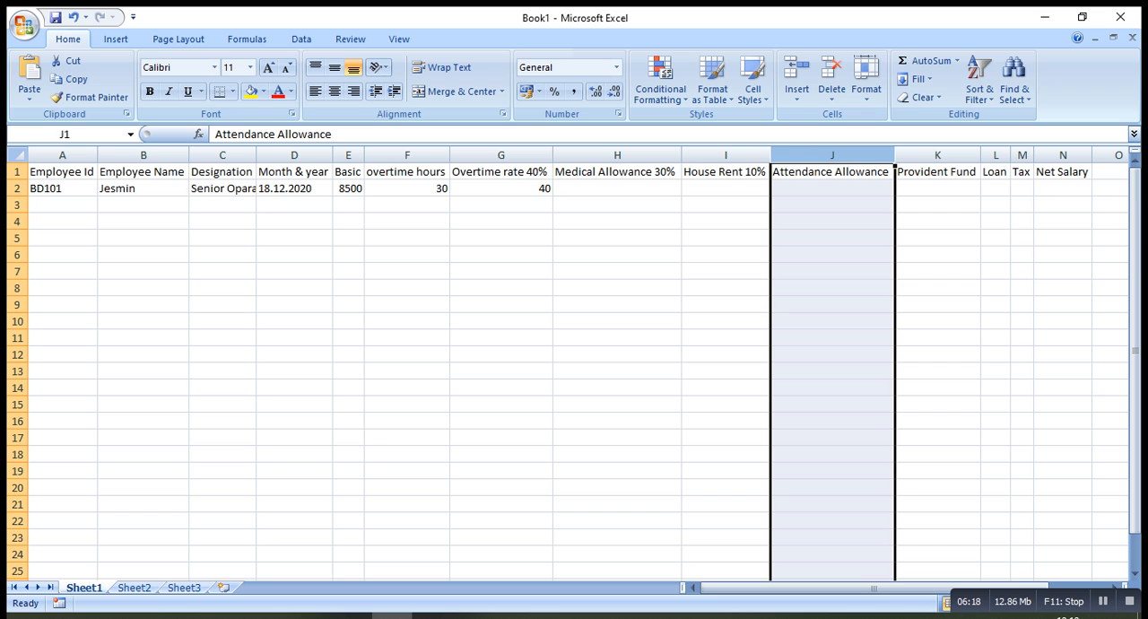
Replace the overtime value in cell G2 with the formula =F2*40, multiplying the overtime hours by 40
double_click(502, 188)
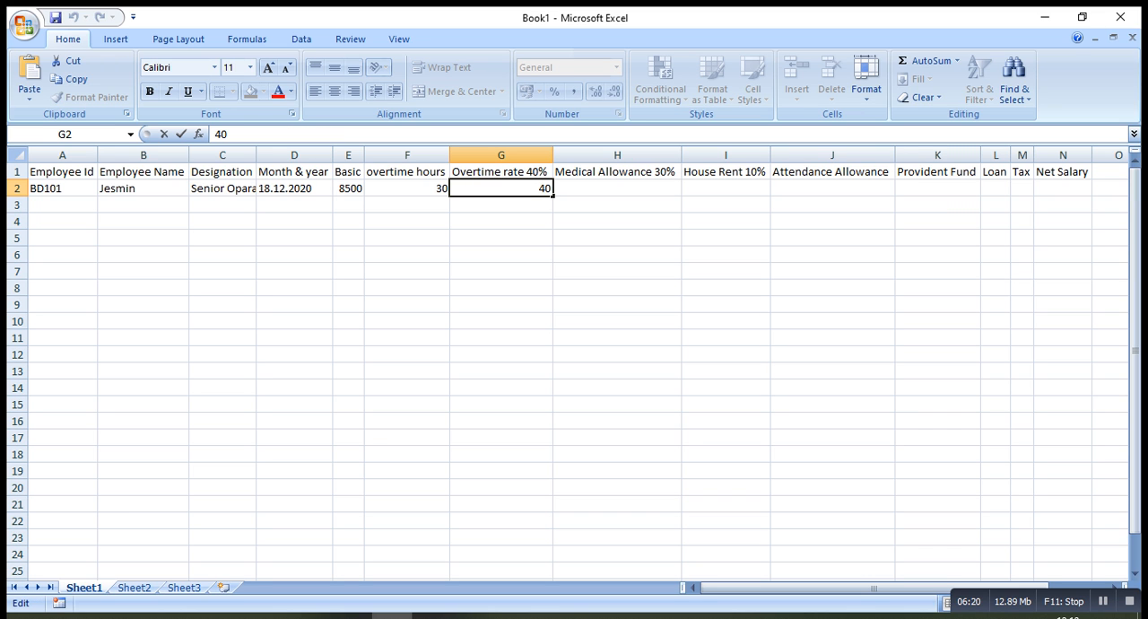
key("BackSpace")
key("BackSpace")
type("=")
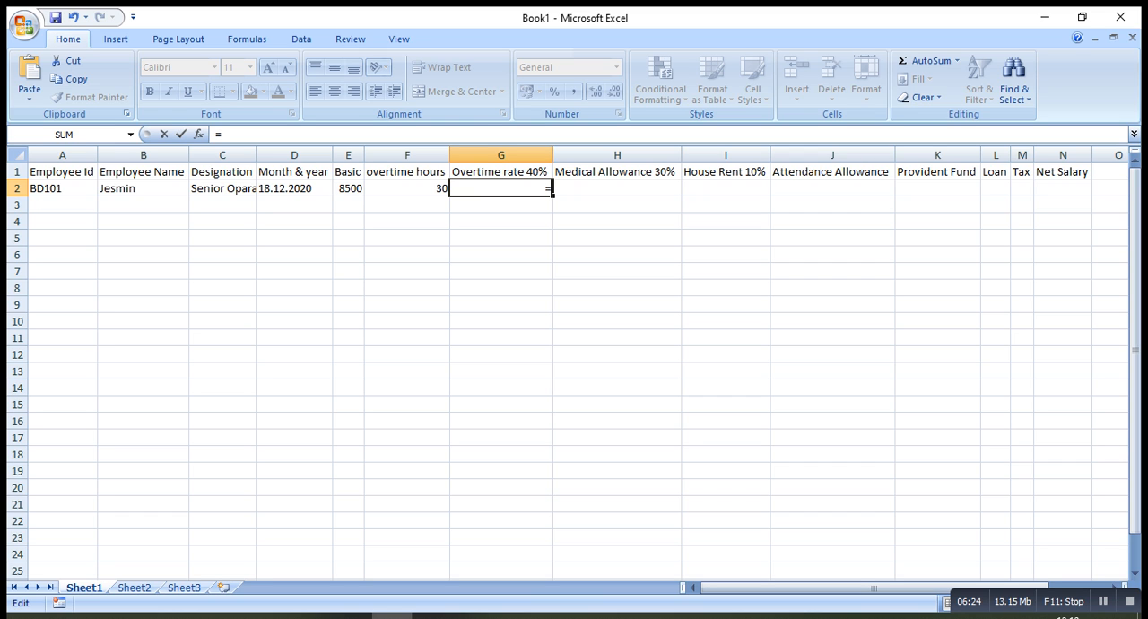
left_click(407, 188)
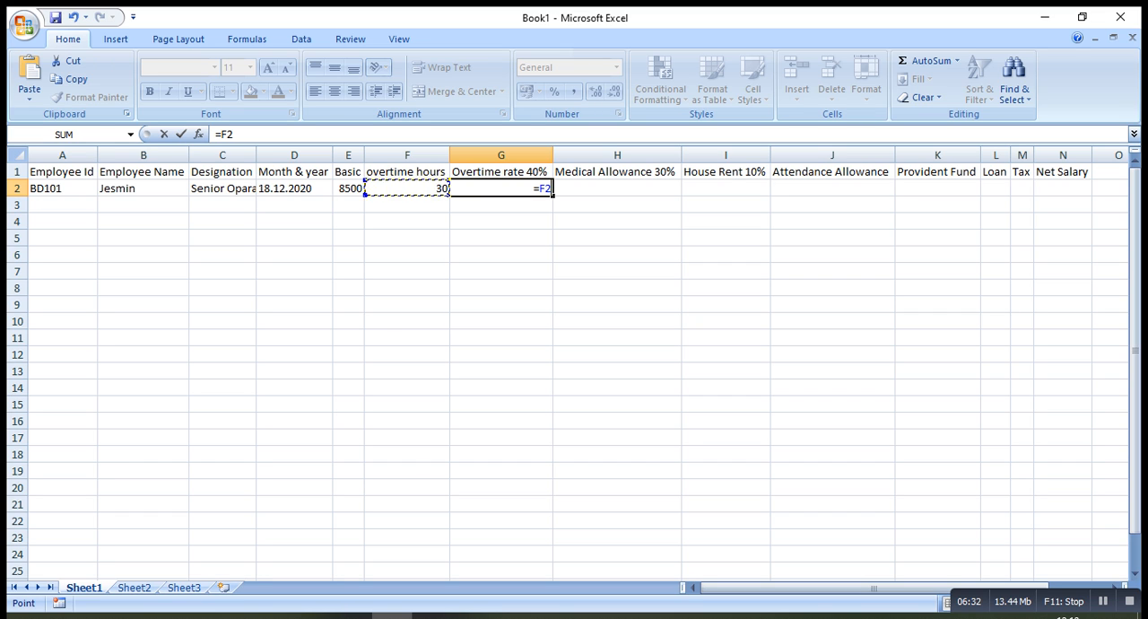
type("*40")
key("Return")
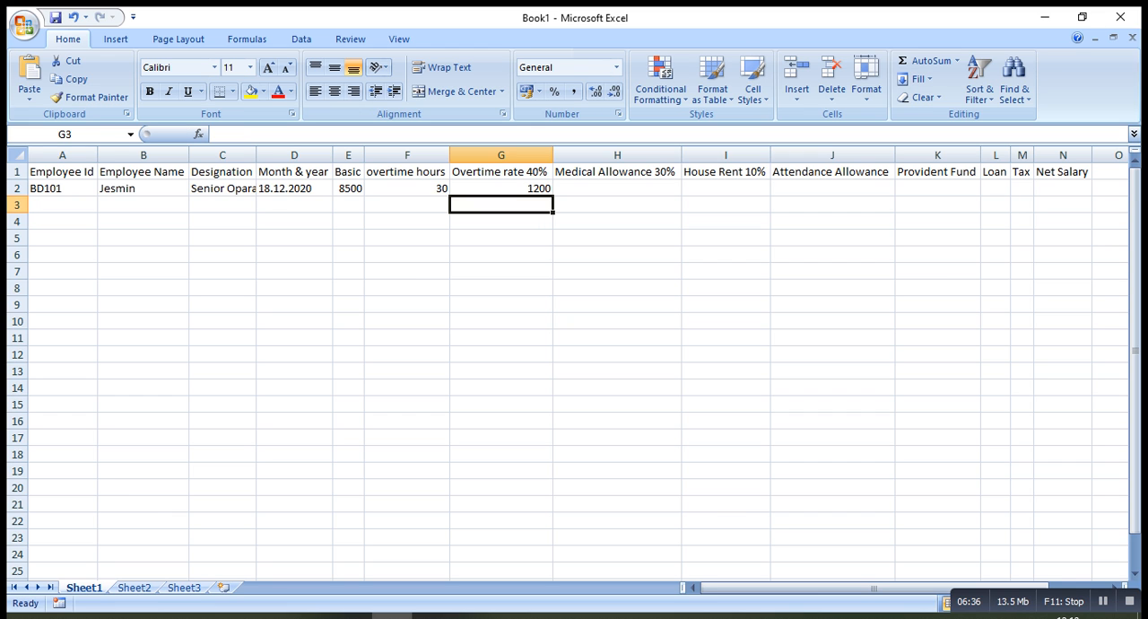
Calculate the medical allowance in cell H2 from the basic salary with the formula =E2*30%
left_click(617, 188)
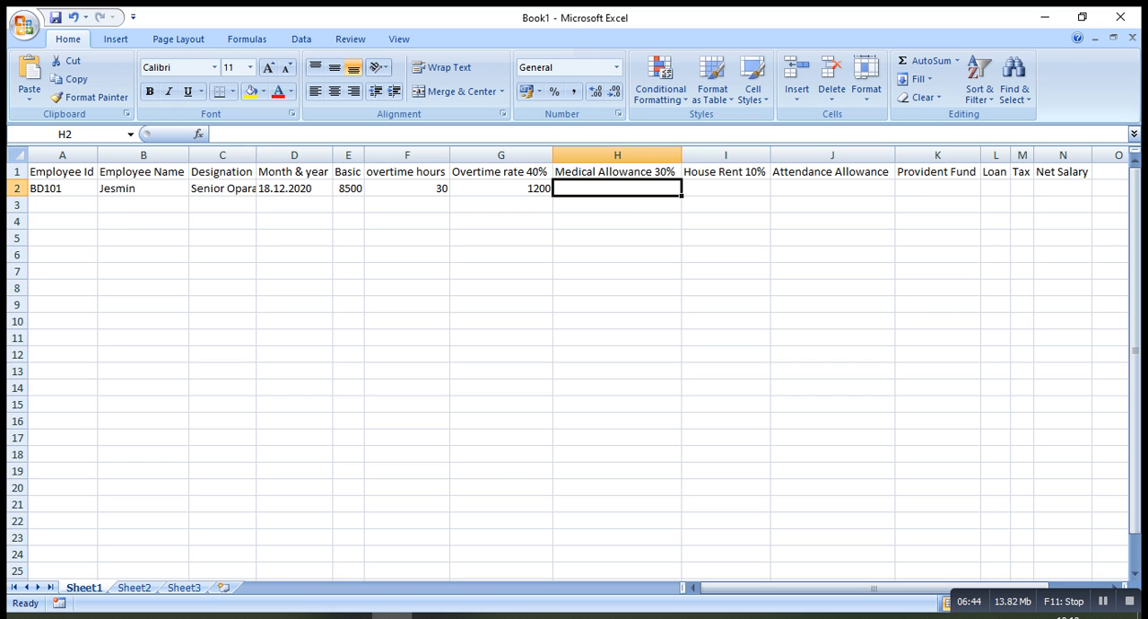
type("=")
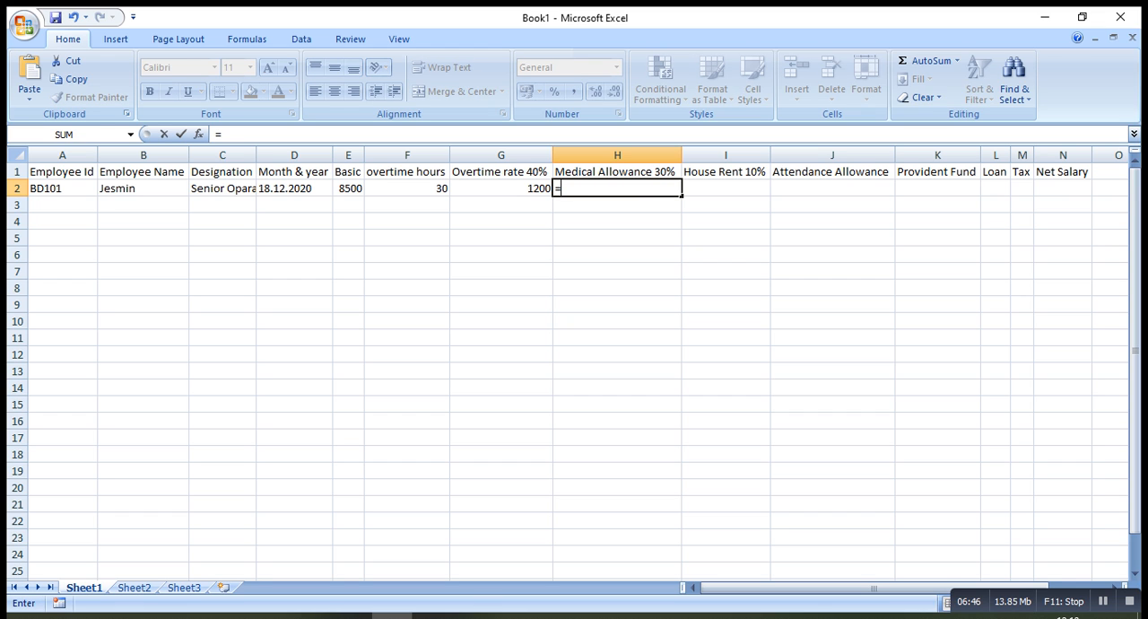
left_click(348, 189)
type("*30")
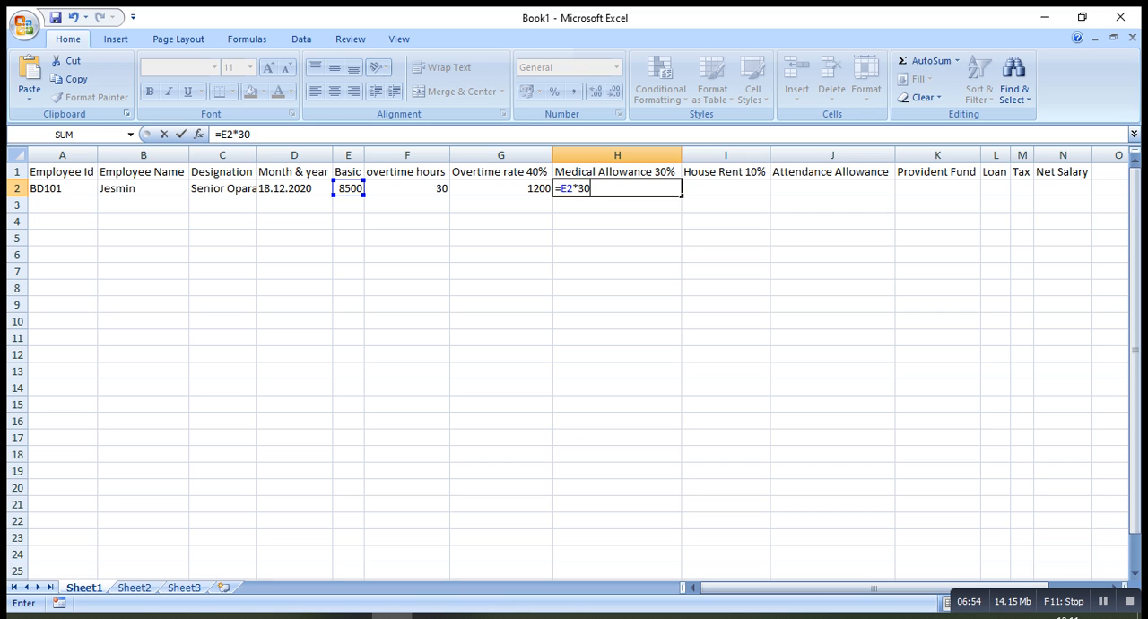
type("%")
key("Return")
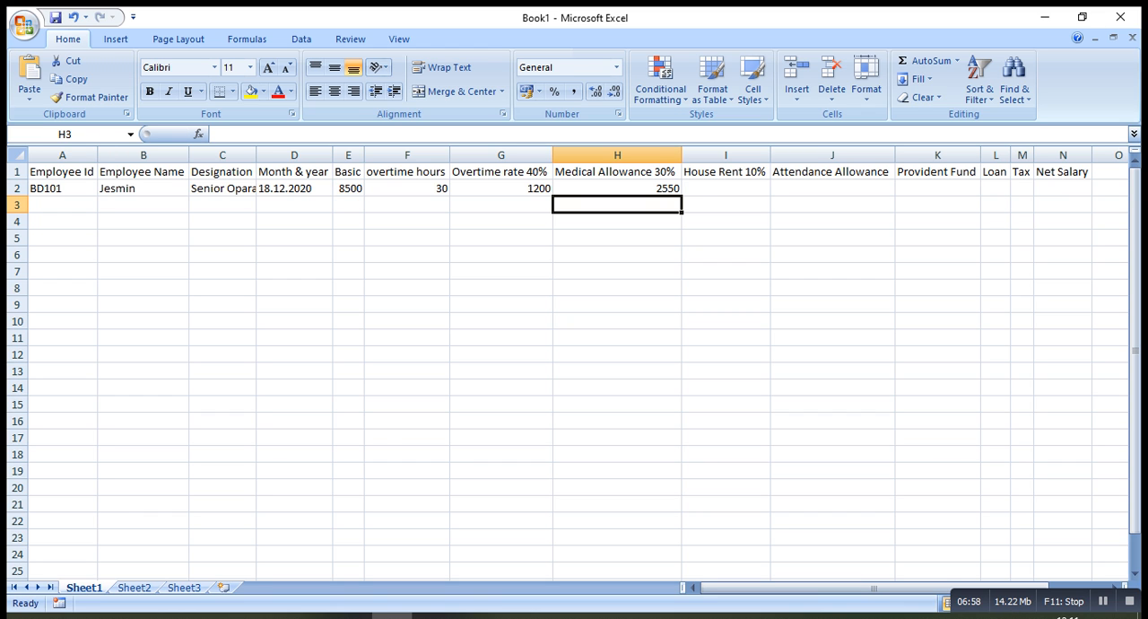
Calculate the house rent in cell I2 from the basic salary with the formula =E2*10%
left_click(726, 189)
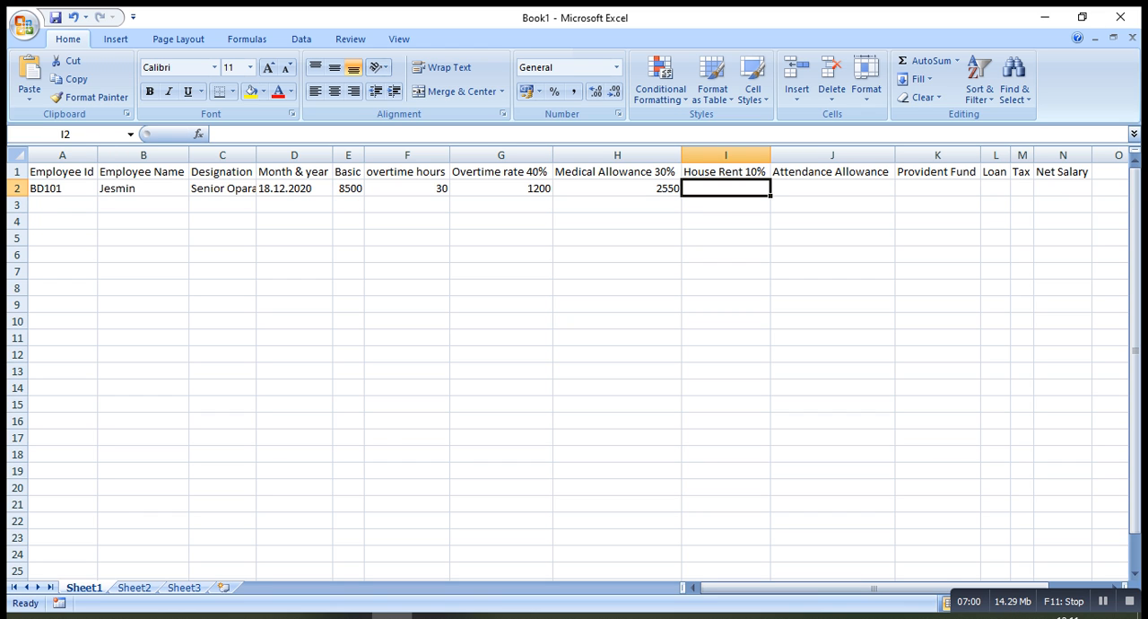
type("=")
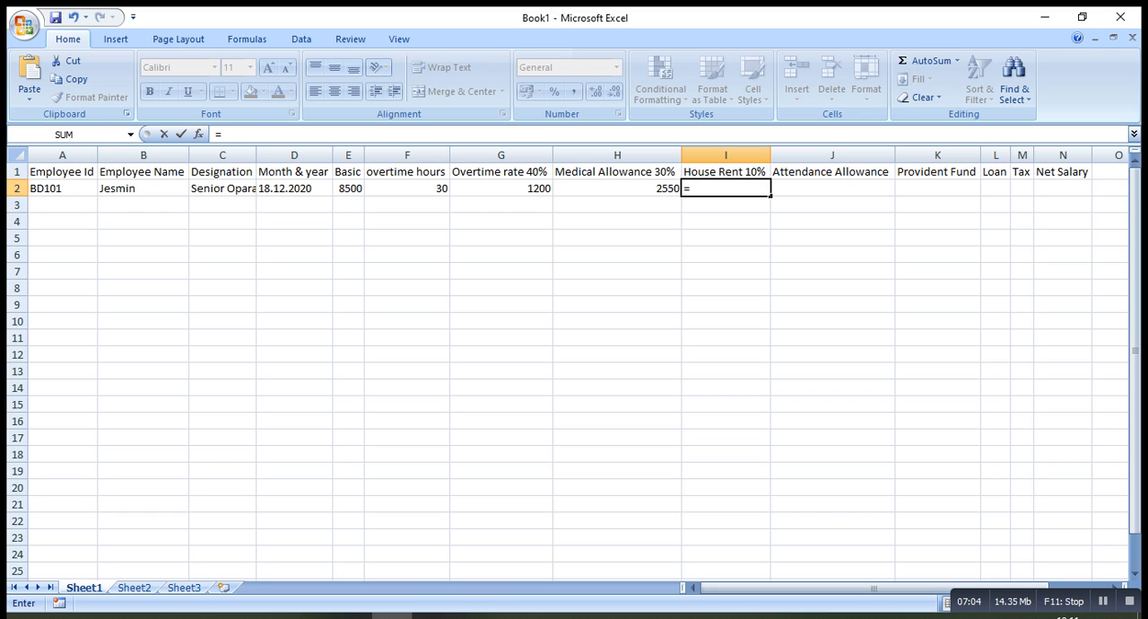
left_click(349, 188)
type("*10")
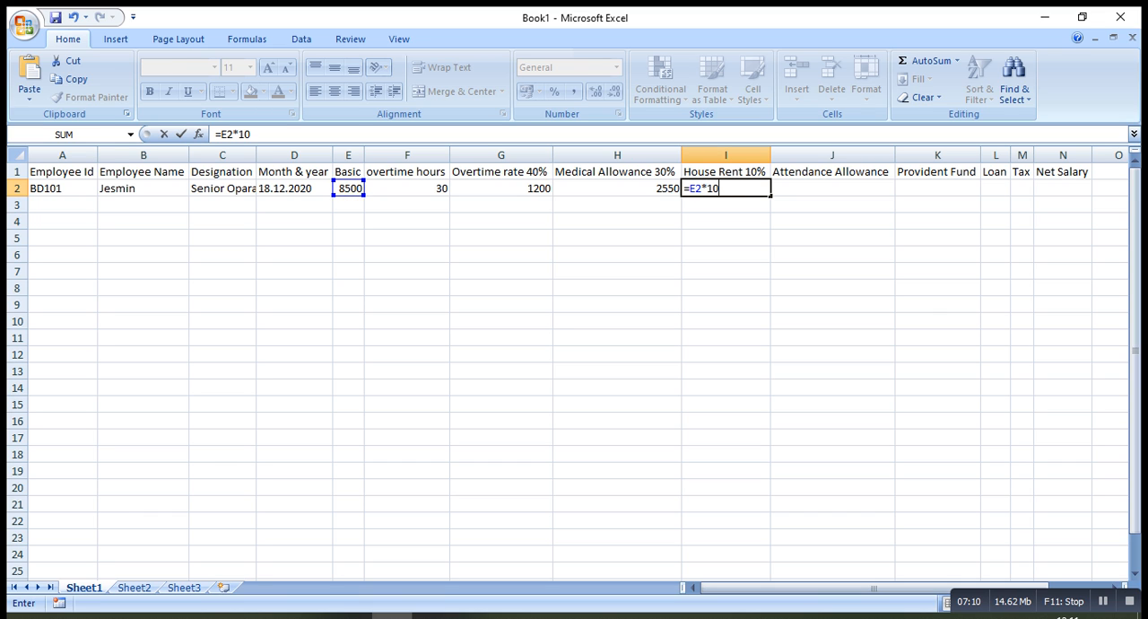
type("%")
key("Return")
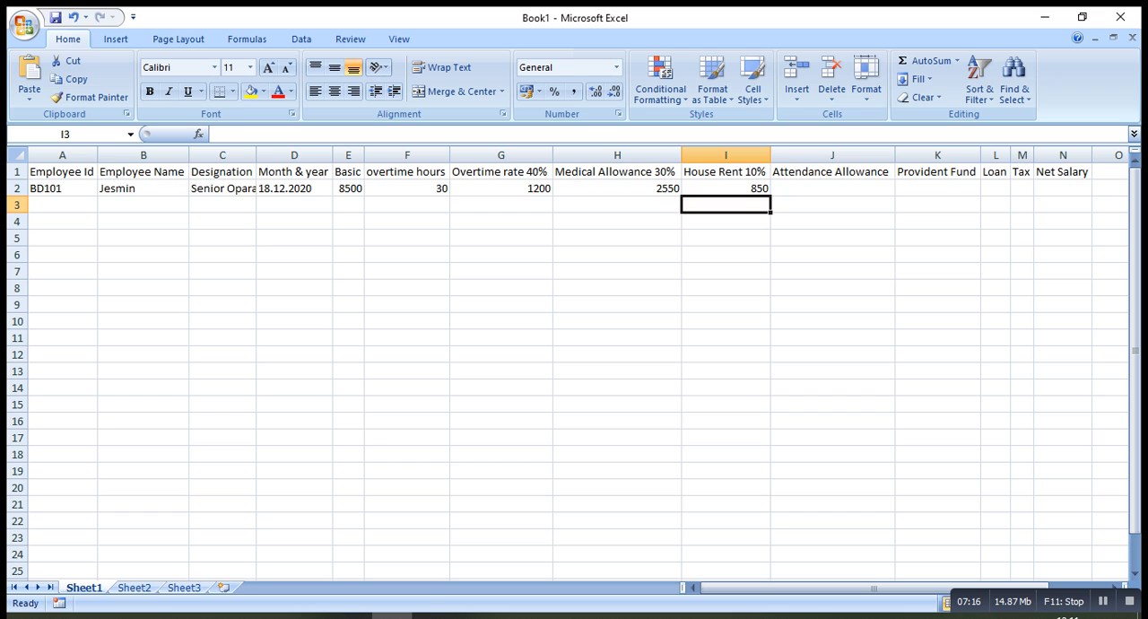
Enter the attendance allowance 500 in cell J2 and the provident fund amount 1000 in cell K2
left_click(832, 188)
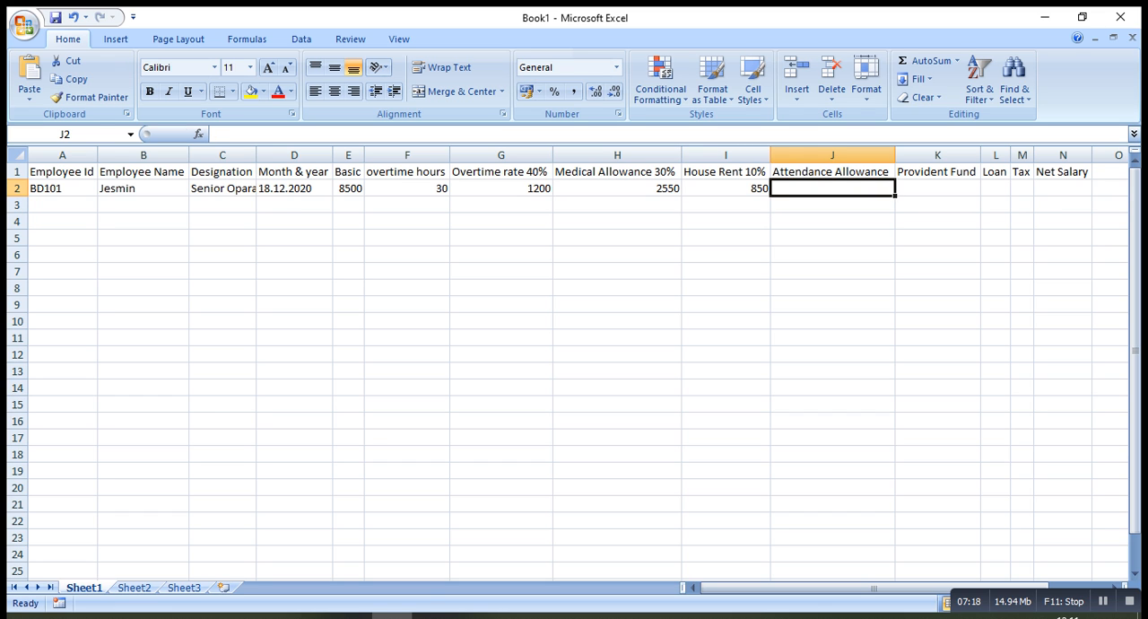
type("500")
key("Tab")
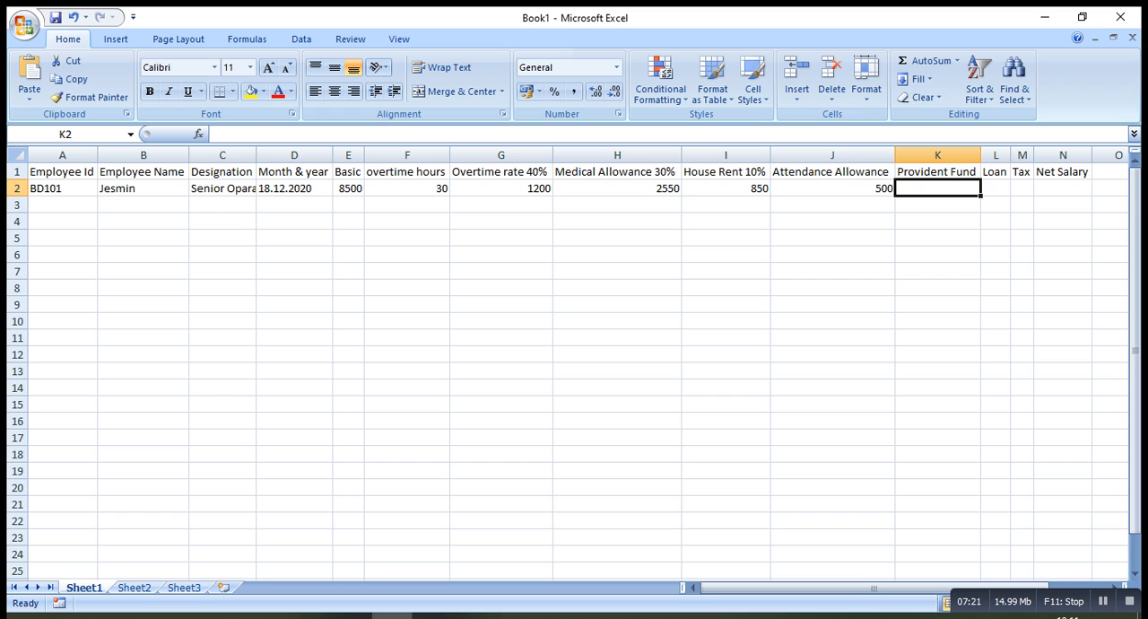
type("100")
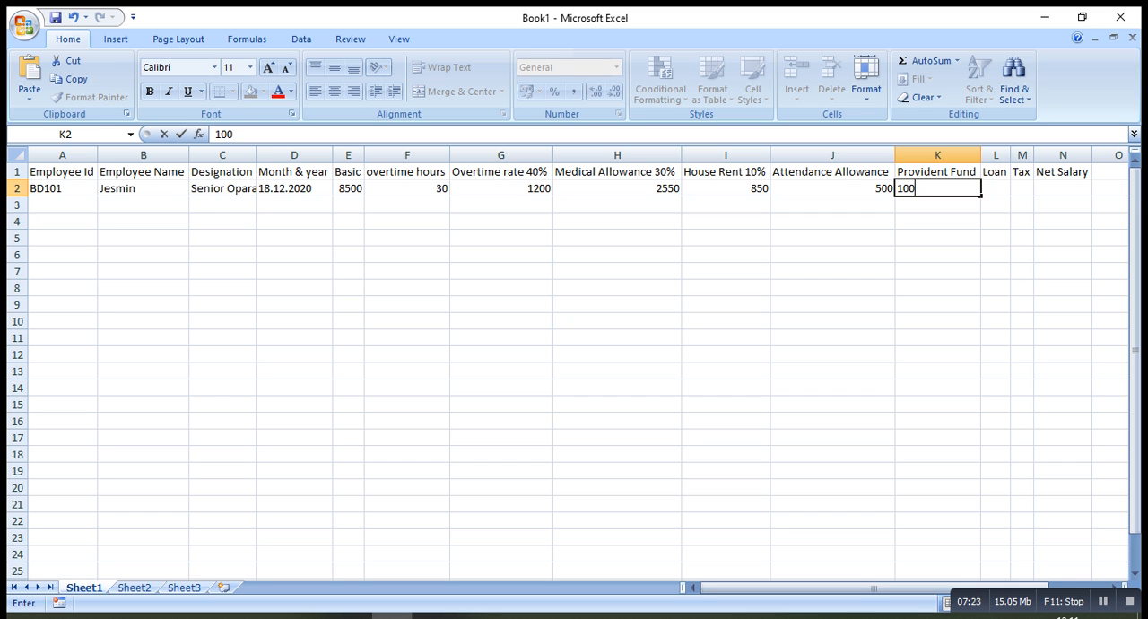
type("0")
key("Tab")
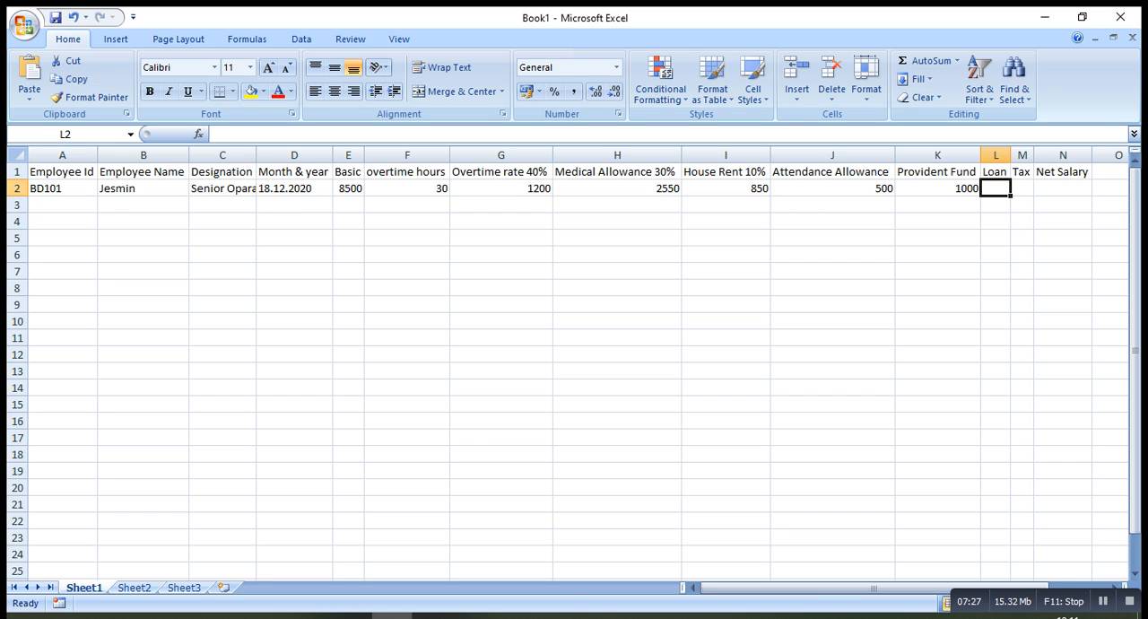
Enter the loan amount 500 in cell L2 and the tax amount 200 in cell M2
type("500")
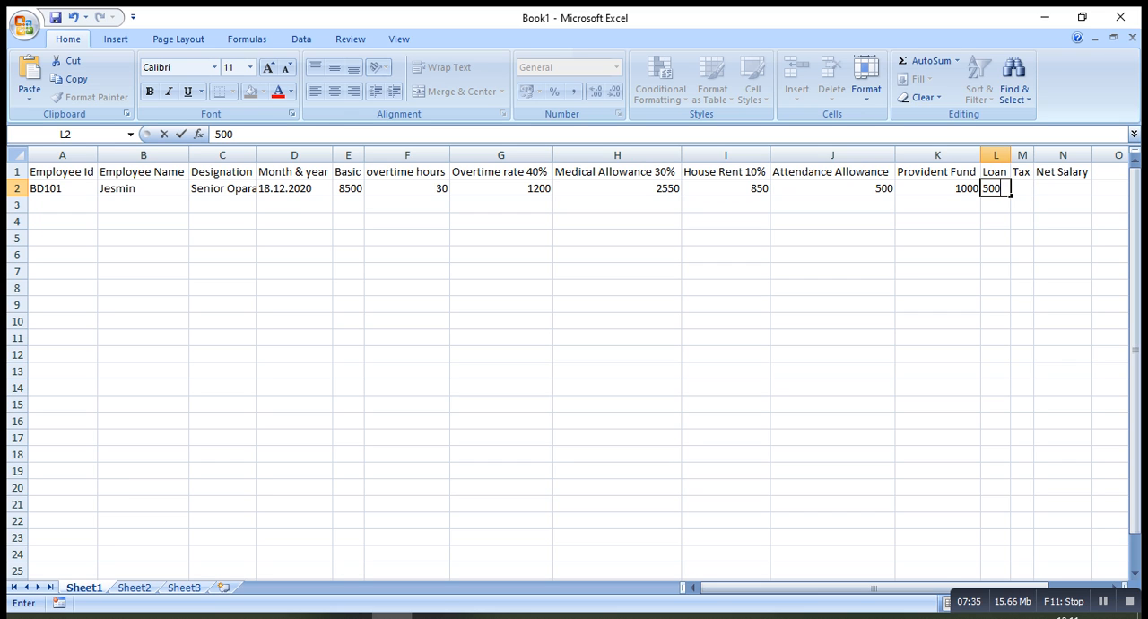
key("Tab")
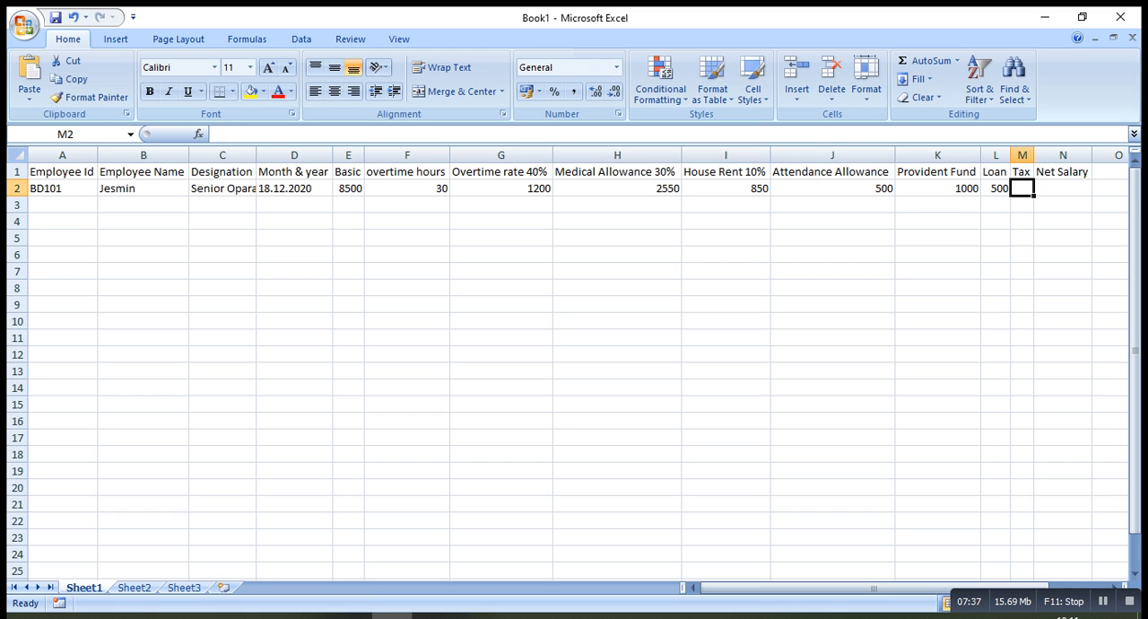
type("200")
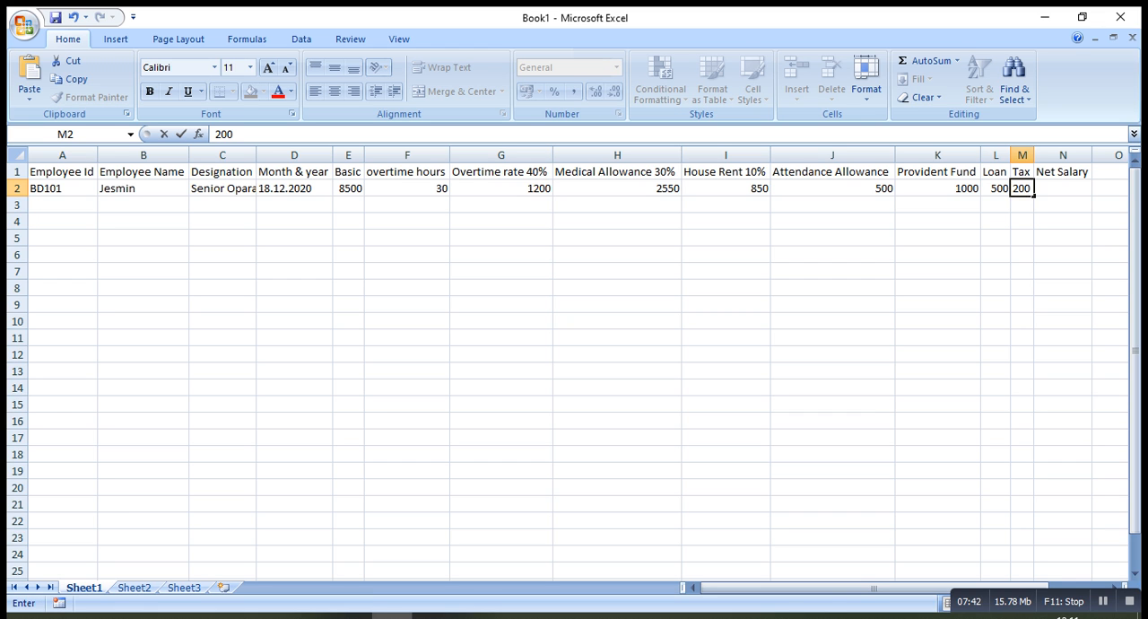
key("Tab")
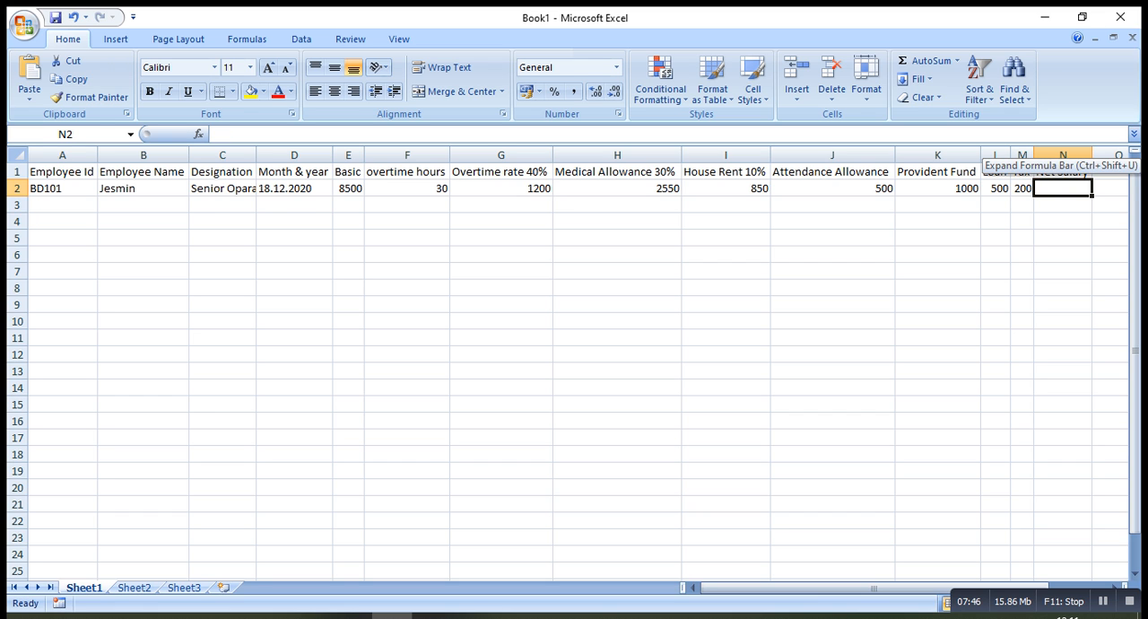
Begin the net salary formula in cell N2 by adding basic pay, overtime, and allowances as =(E2+G2+H2+I2+J2)
type("=")
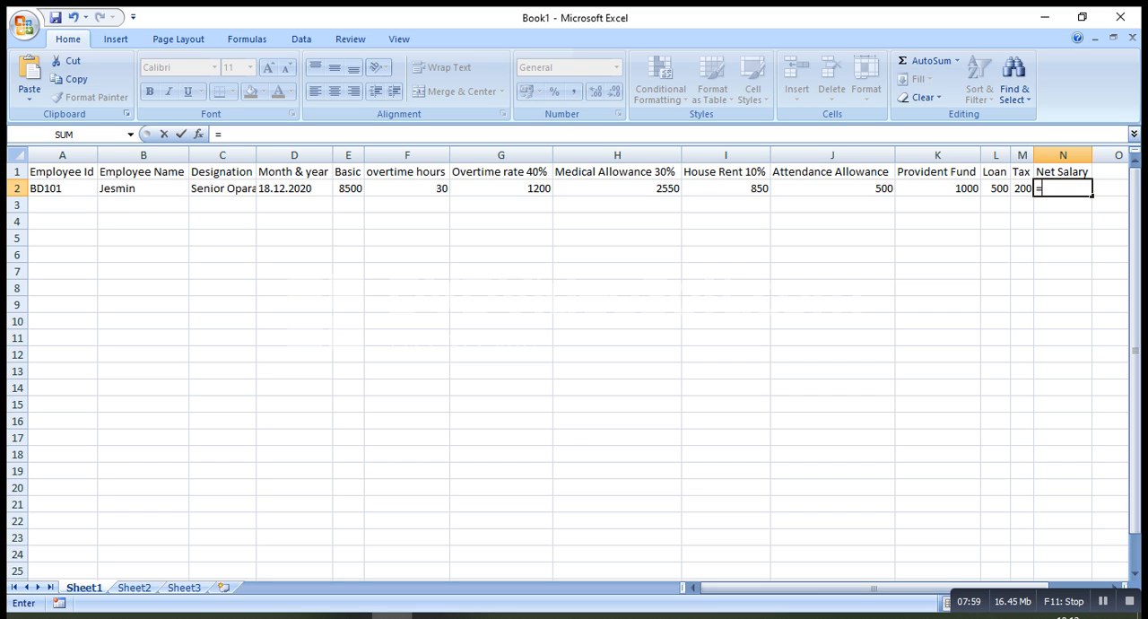
type("(")
left_click(348, 188)
type("+")
left_click(502, 188)
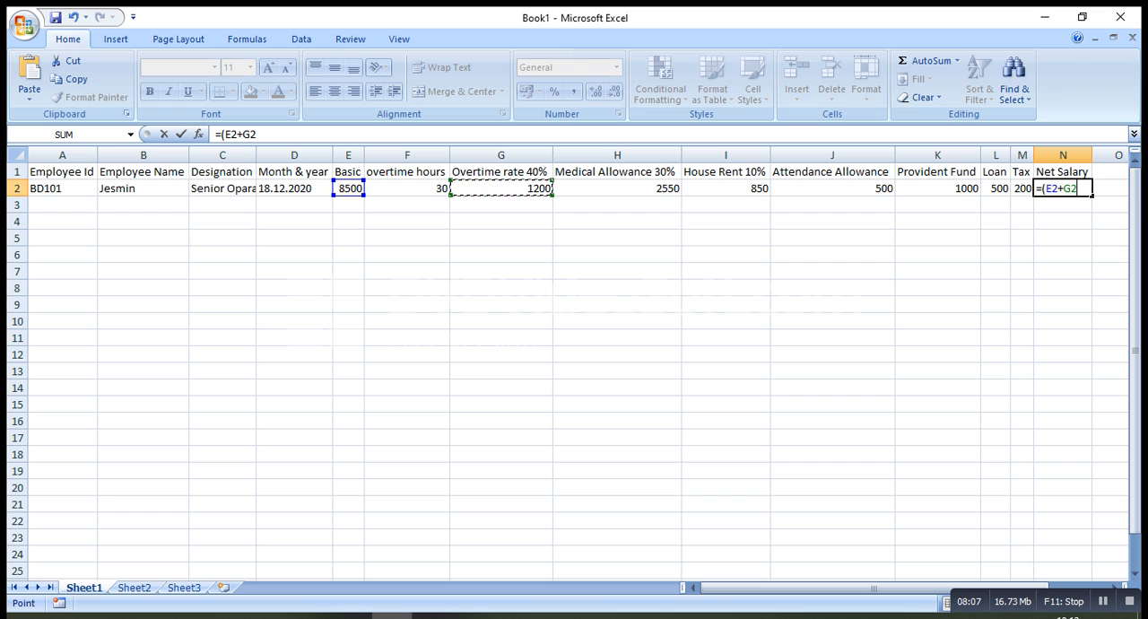
type("+")
left_click(617, 188)
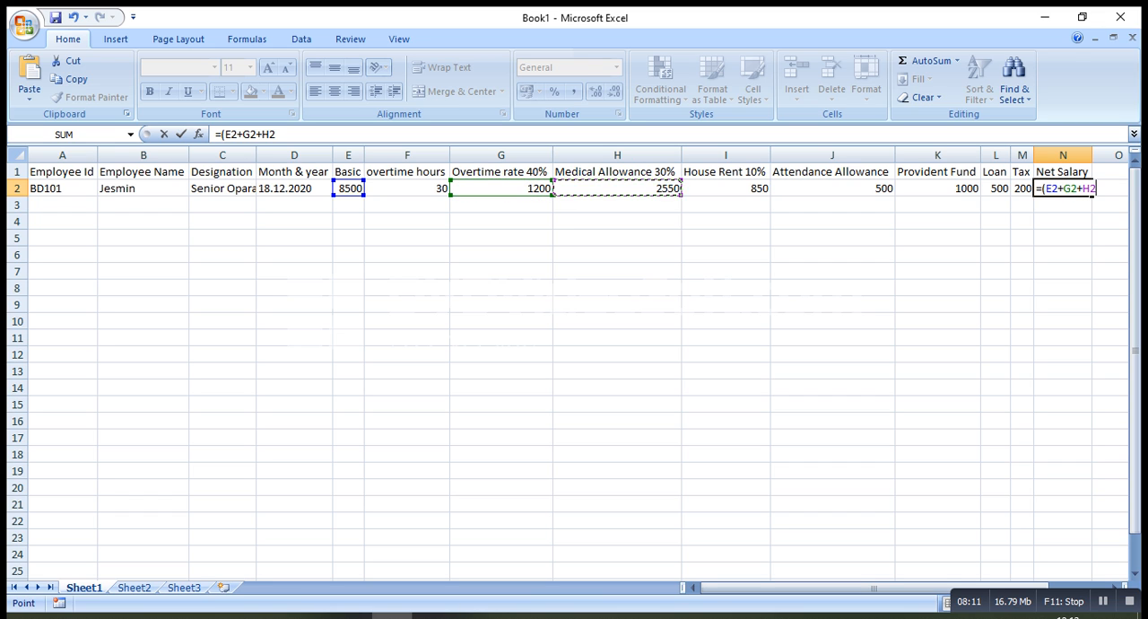
type("+")
left_click(726, 189)
type("+")
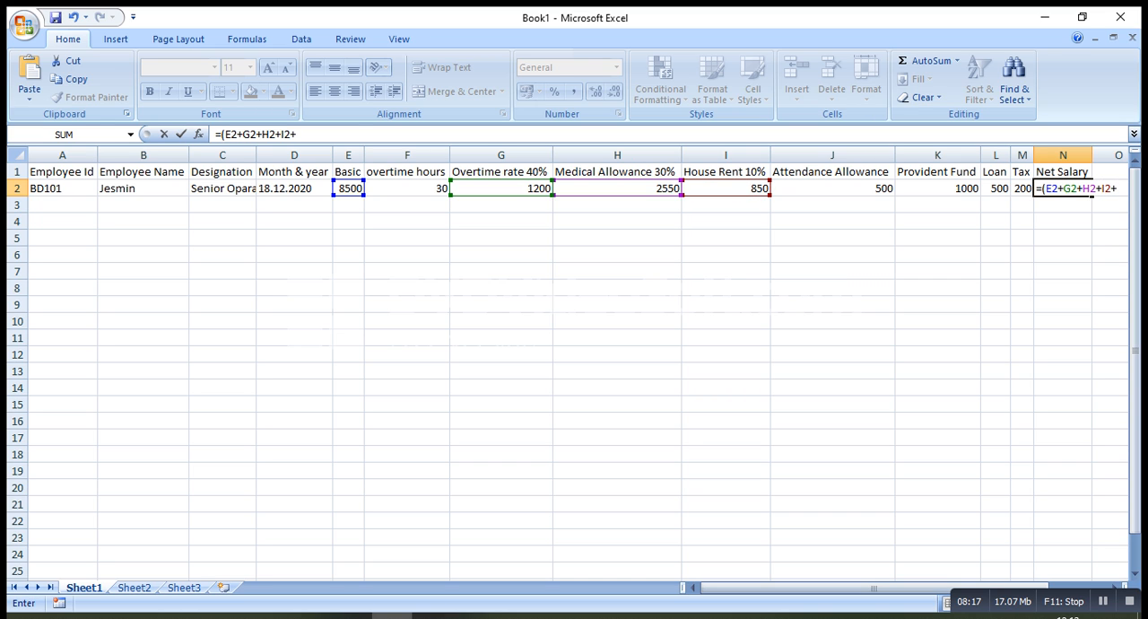
left_click(833, 189)
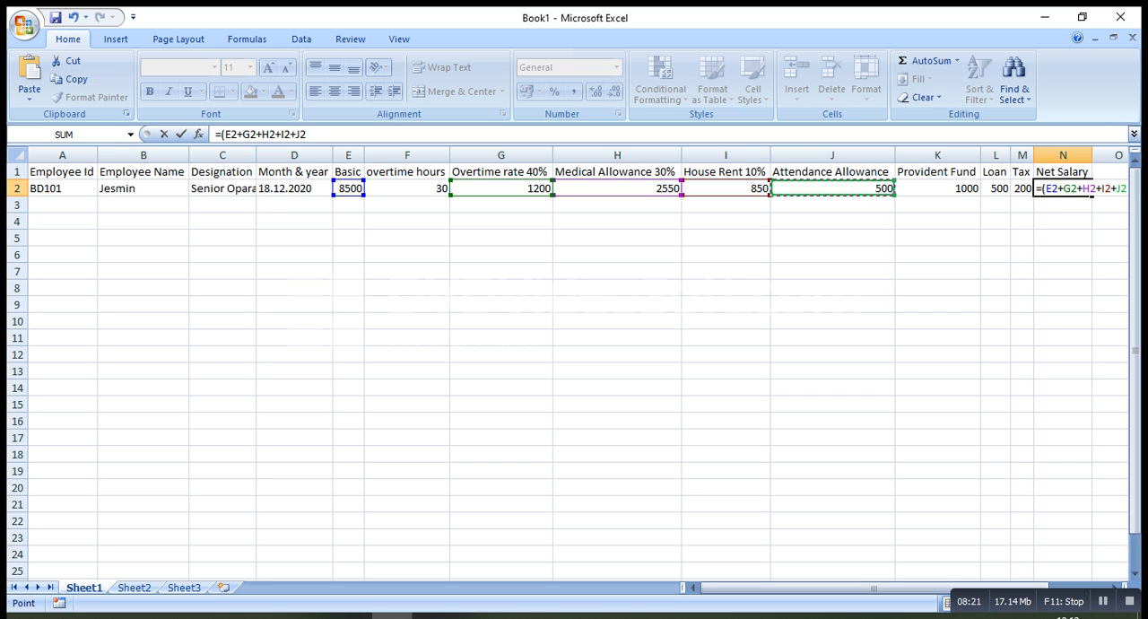
type(")-(")
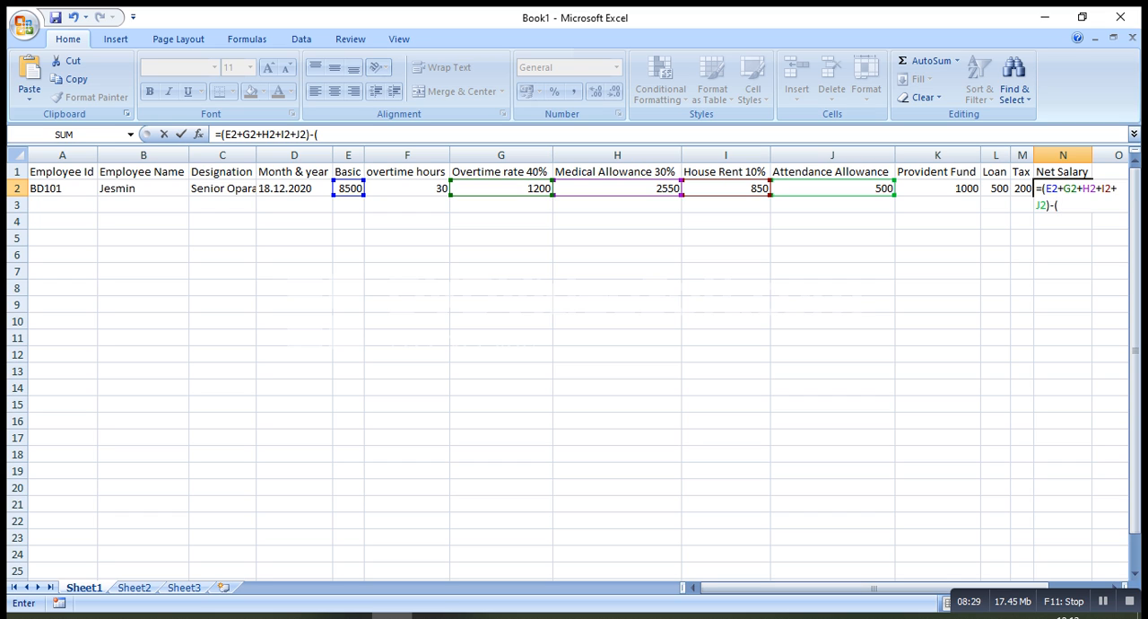
Extend the net salary formula to subtract the provident fund, loan and tax with -(K2+L2+M2)
left_click(937, 188)
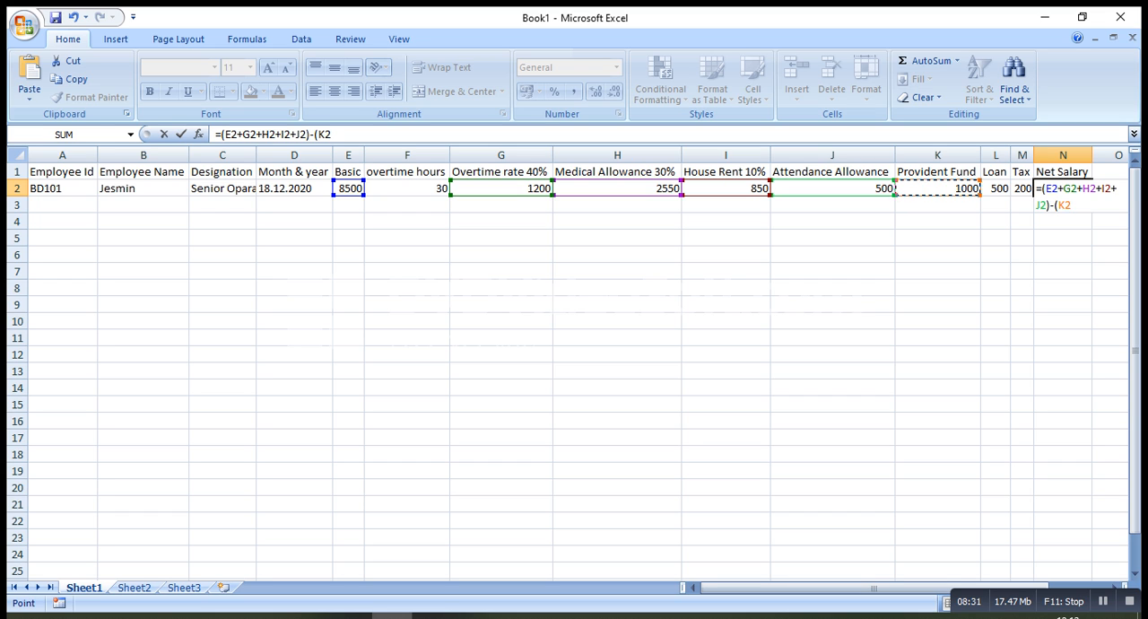
type("+")
left_click(995, 189)
type("+")
left_click(1022, 188)
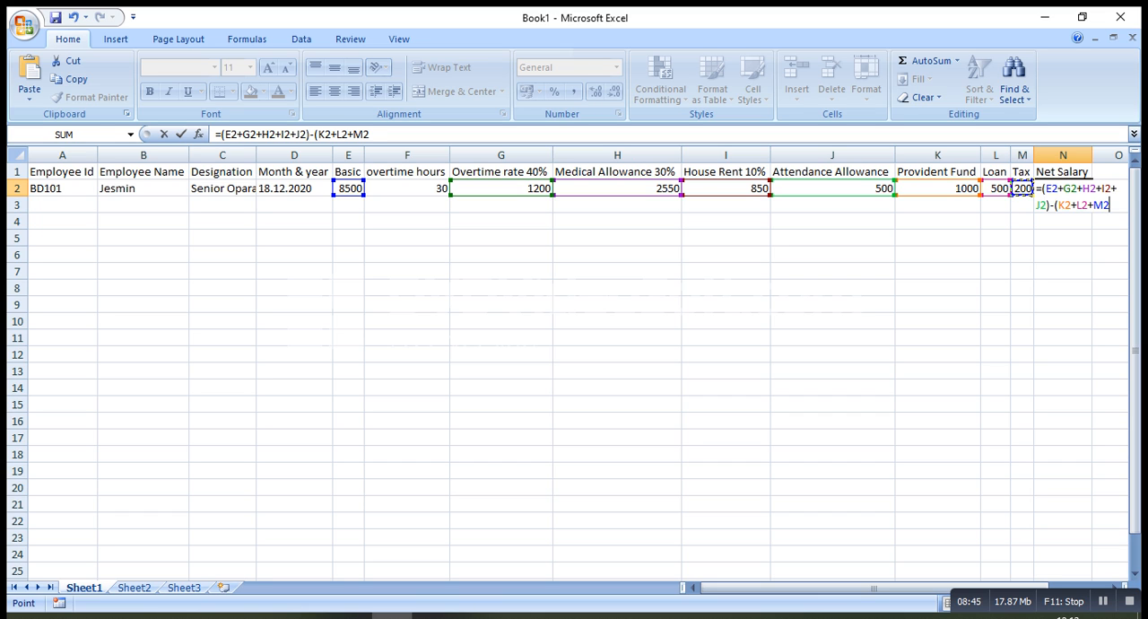
type(")")
Enclose the whole net salary expression in outer parentheses, giving =((E2+G2+H2+I2+J2)-(K2+L2+M2)), and enter it
key("F2")
type("(")
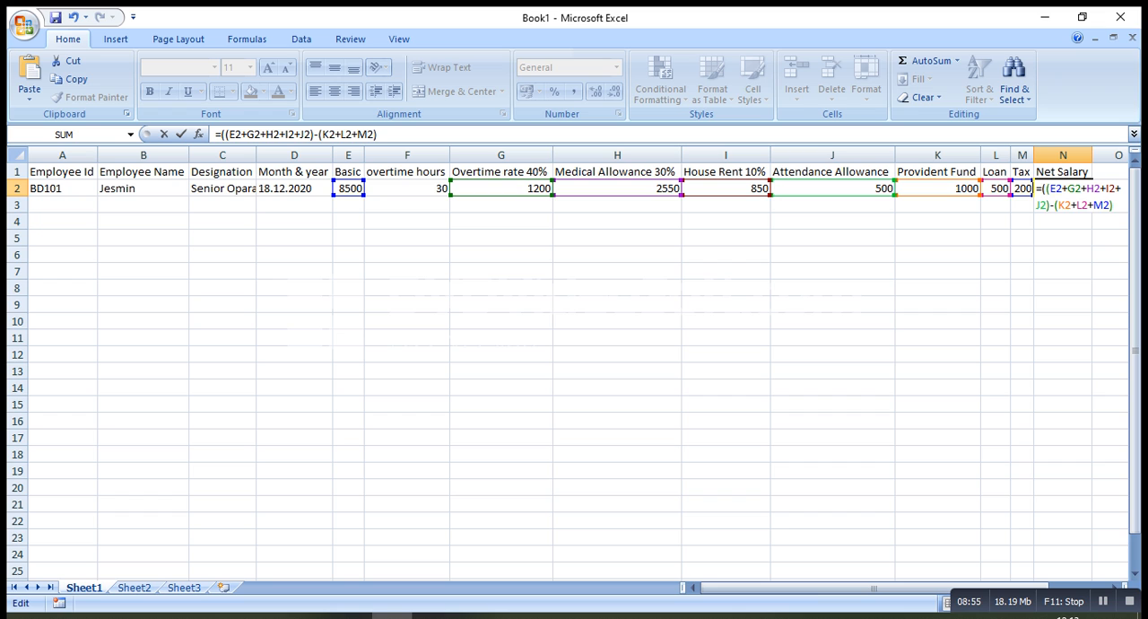
type(")")
key("Return")
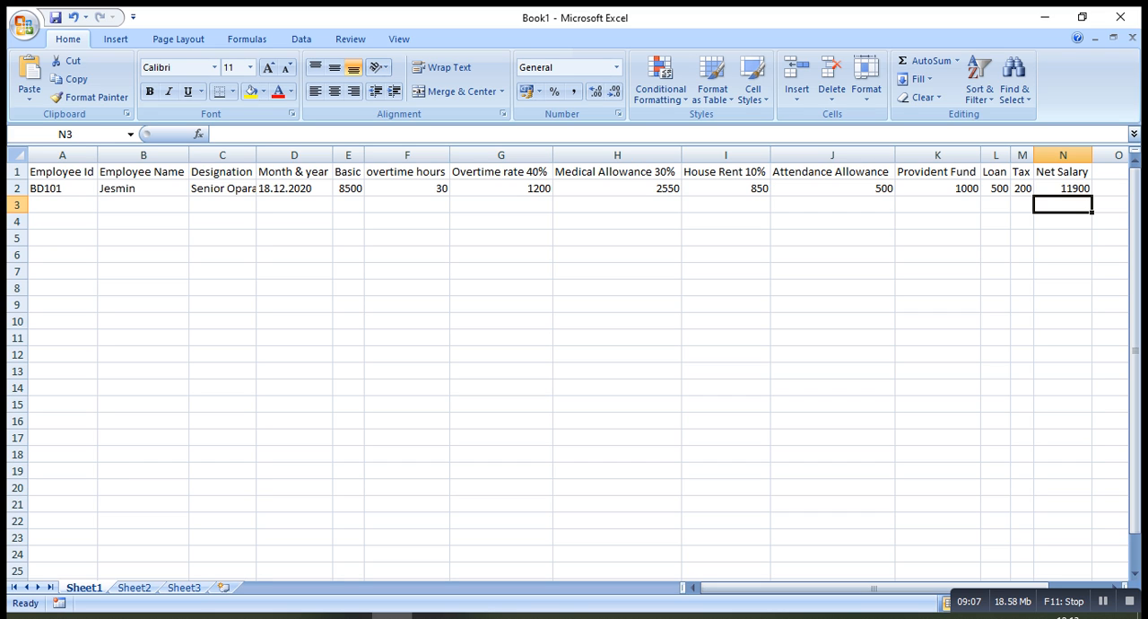
Fill the header cells A1:N1 with the grey White, Background 1, Darker 35% and apply All Borders to them
left_click_drag(875, 589, 875, 589)
left_click_drag(62, 172, 1063, 171)
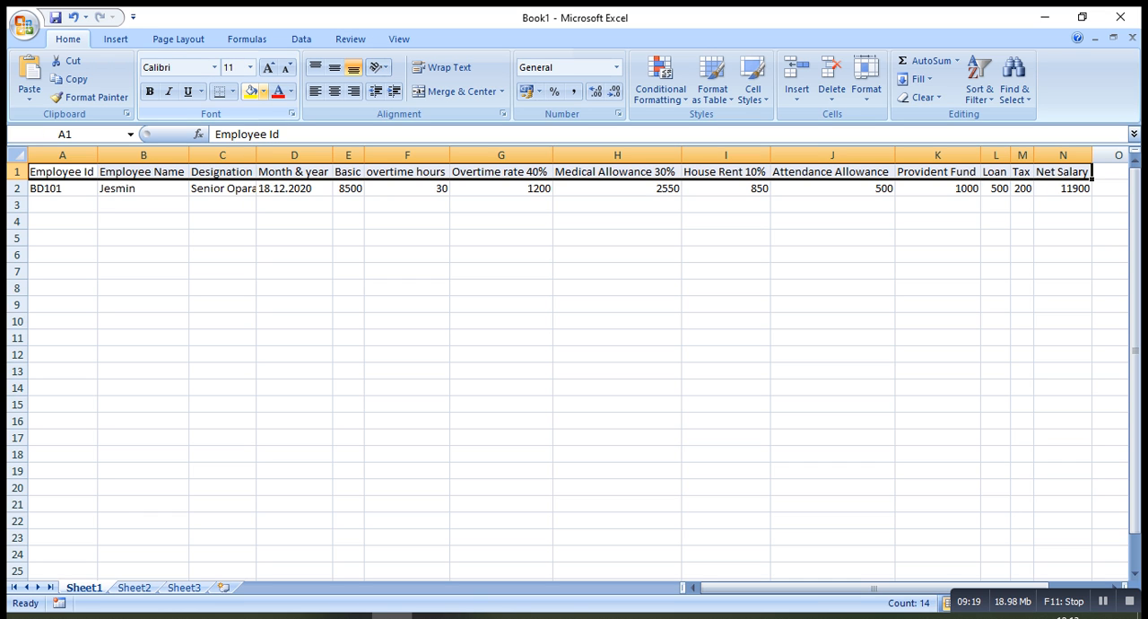
left_click(263, 90)
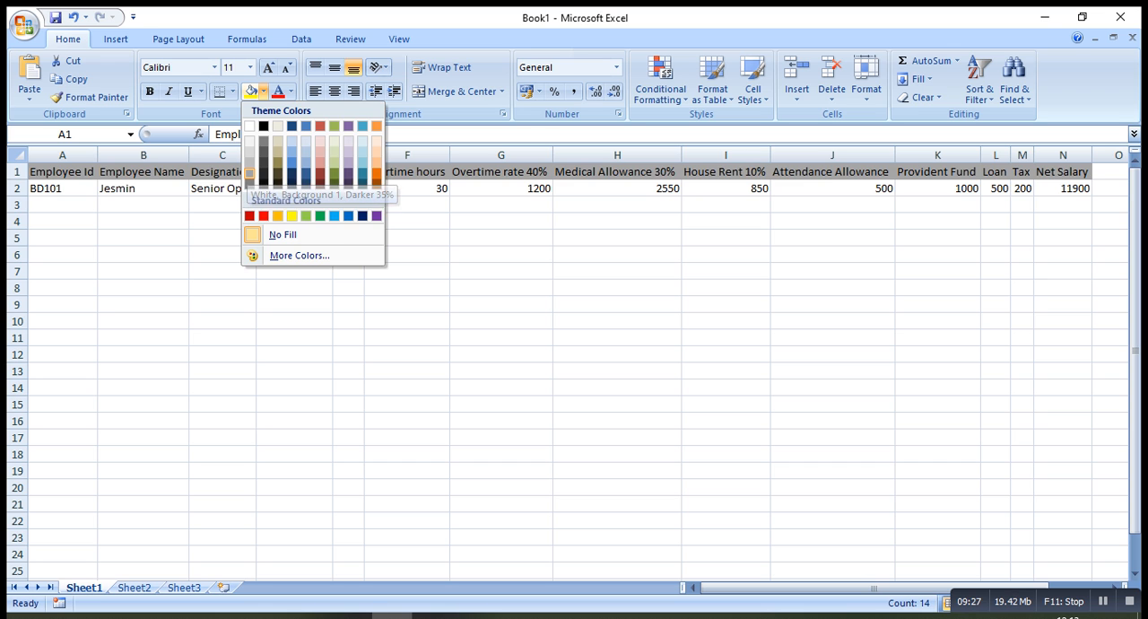
left_click(250, 174)
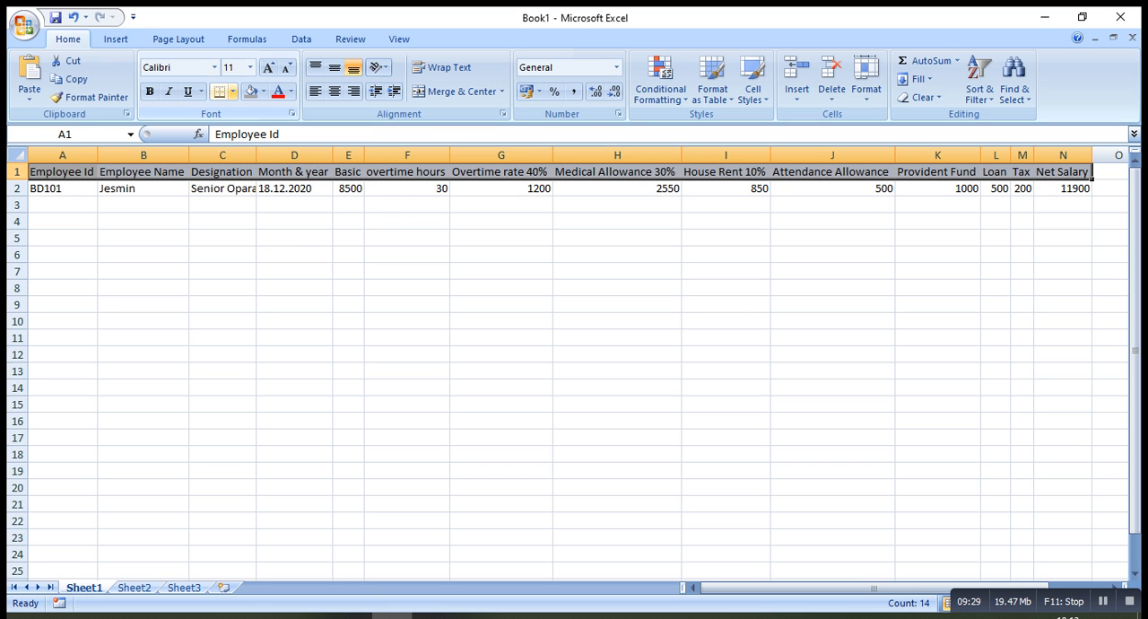
left_click(232, 90)
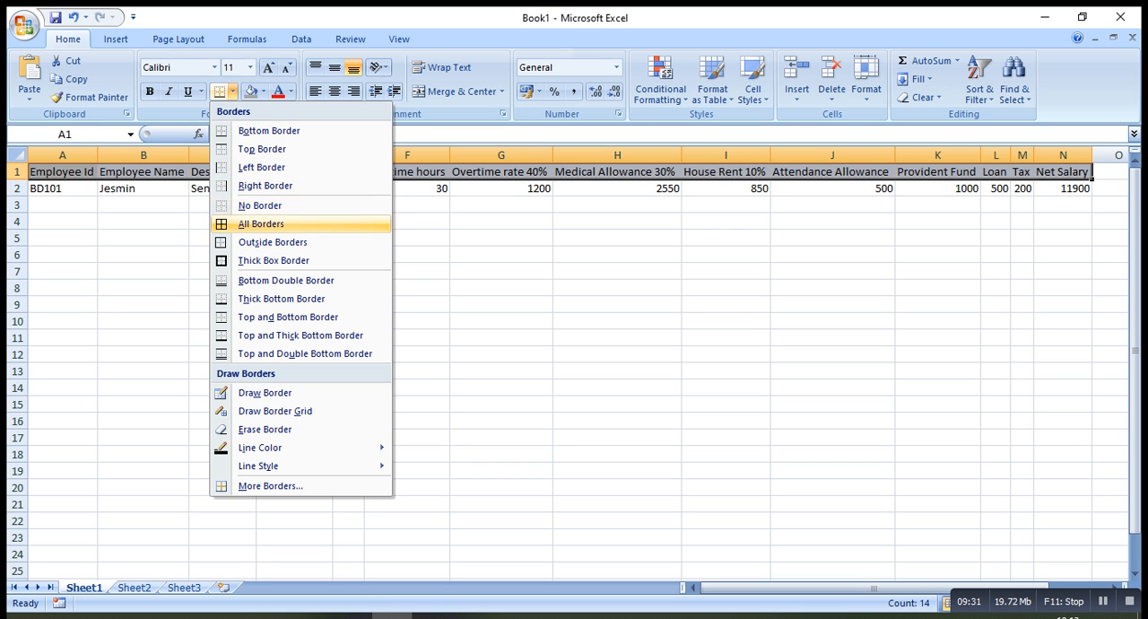
left_click(260, 224)
left_click(294, 287)
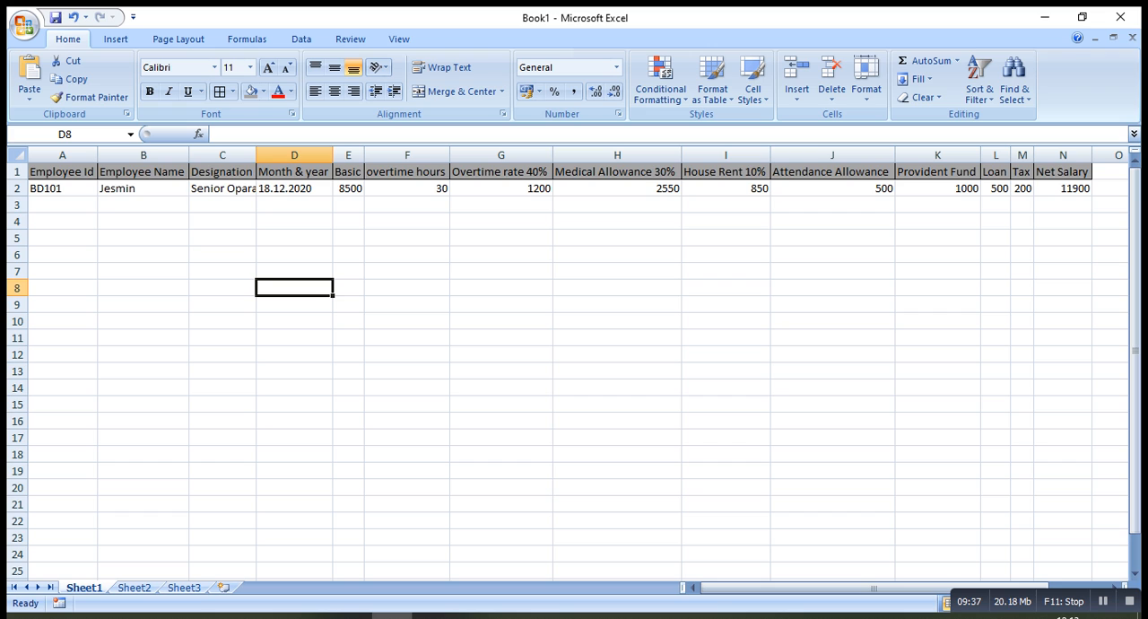
Extend the employee ID series from cell A2 down to A14
left_click(63, 206)
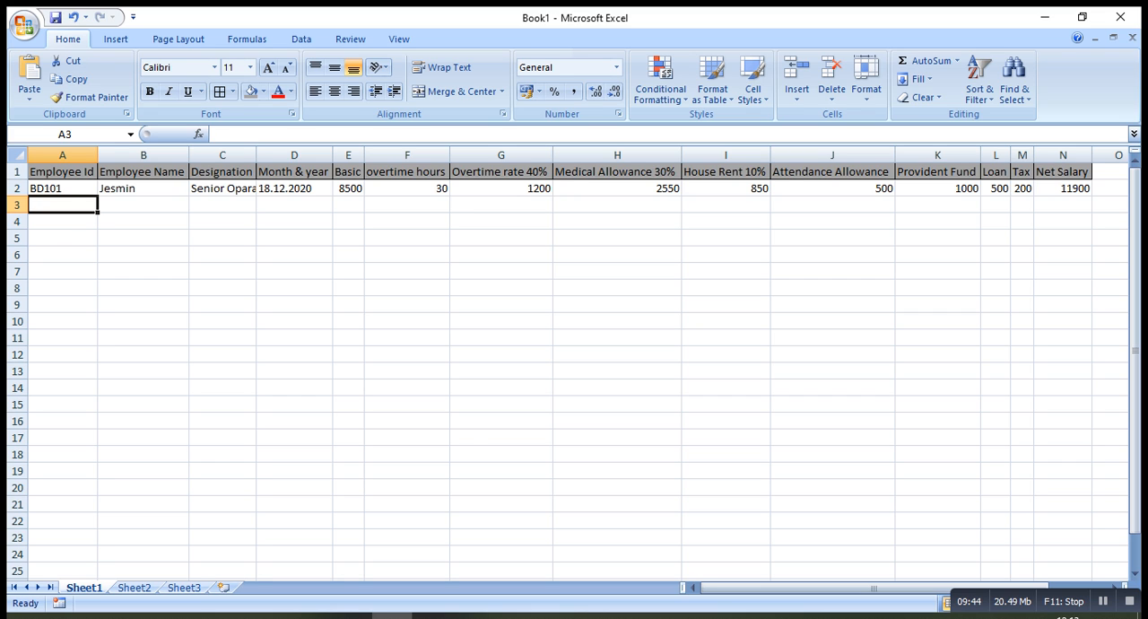
left_click(63, 189)
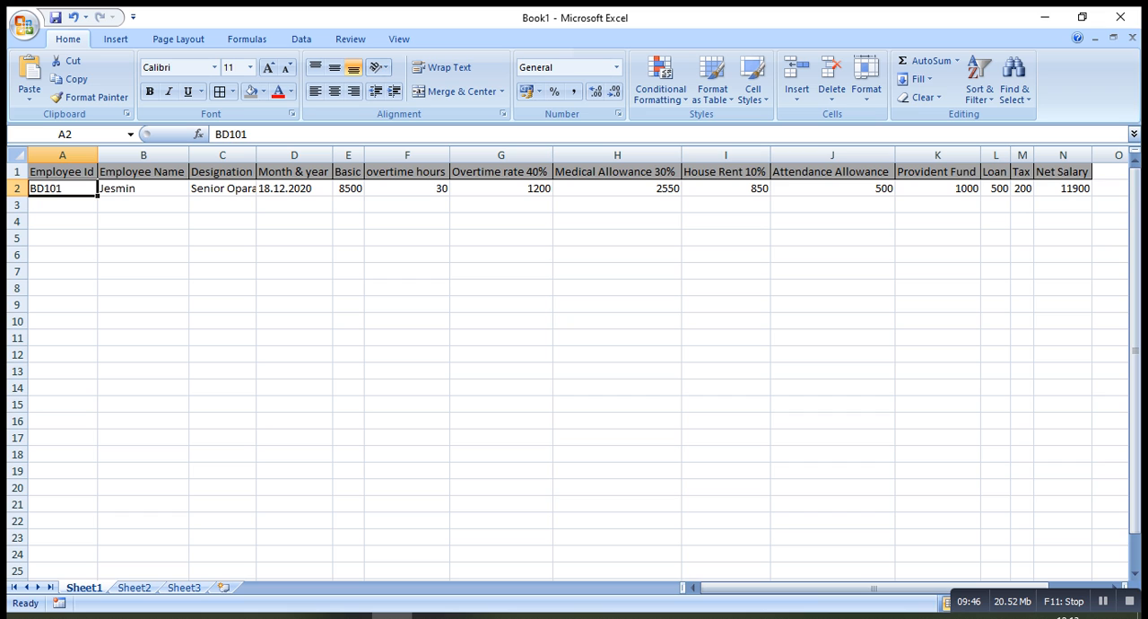
left_click_drag(97, 195, 103, 394)
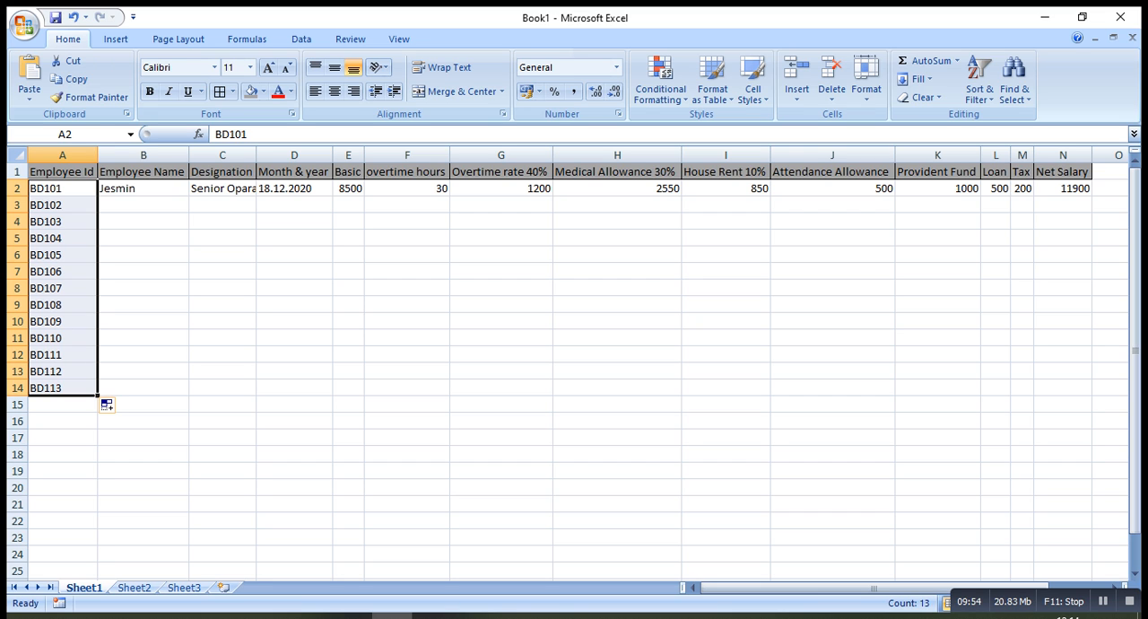
Enter the names of the second and third employees in cells B3 and B4
left_click(143, 205)
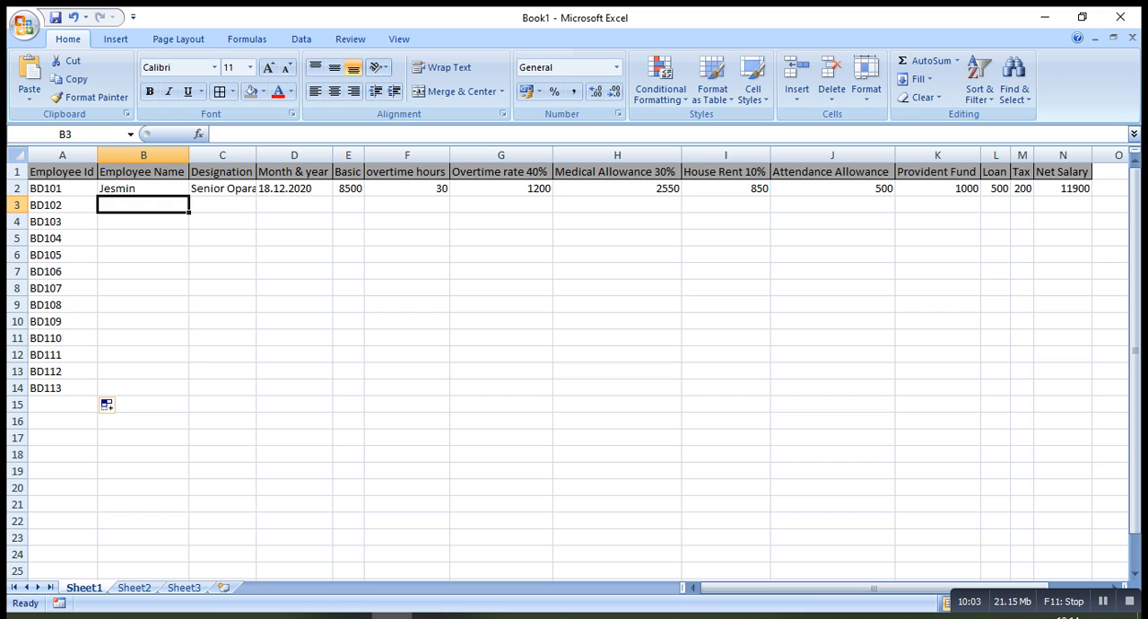
type("r")
key("BackSpace")
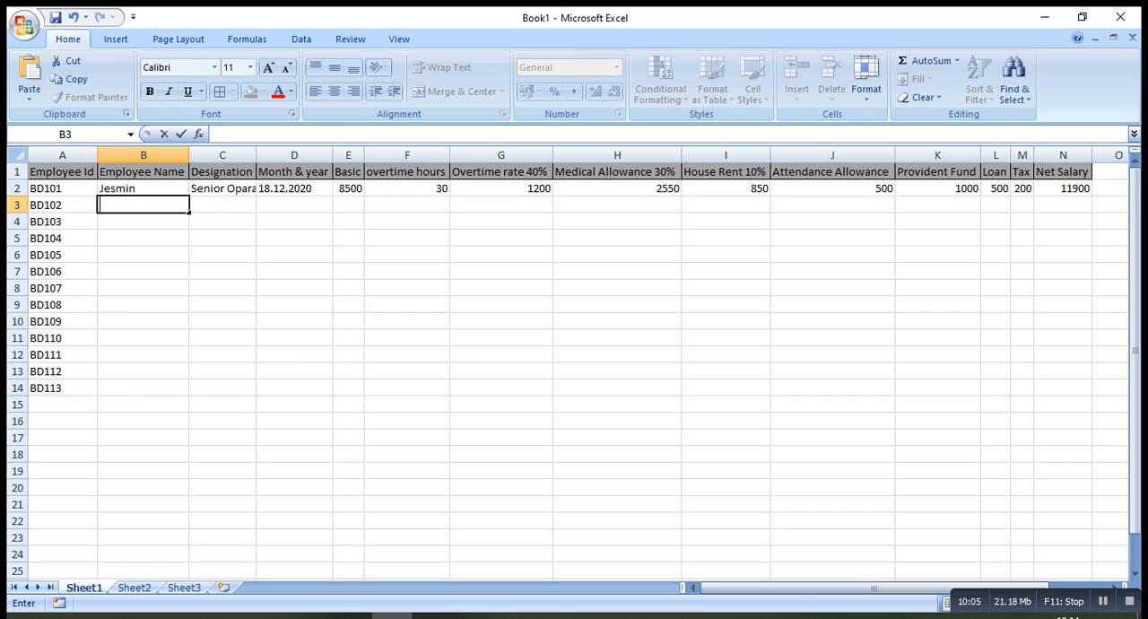
key("Caps_Lock")
key("BackSpace")
key("Caps_Lock")
type("Rahim")
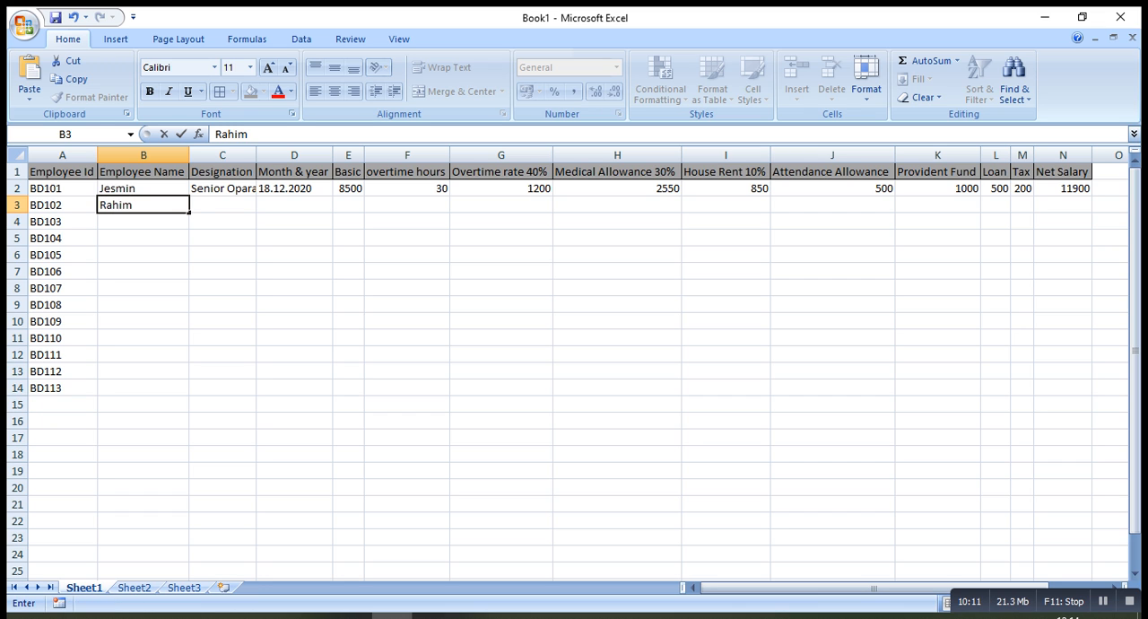
key("Return")
type("Karim")
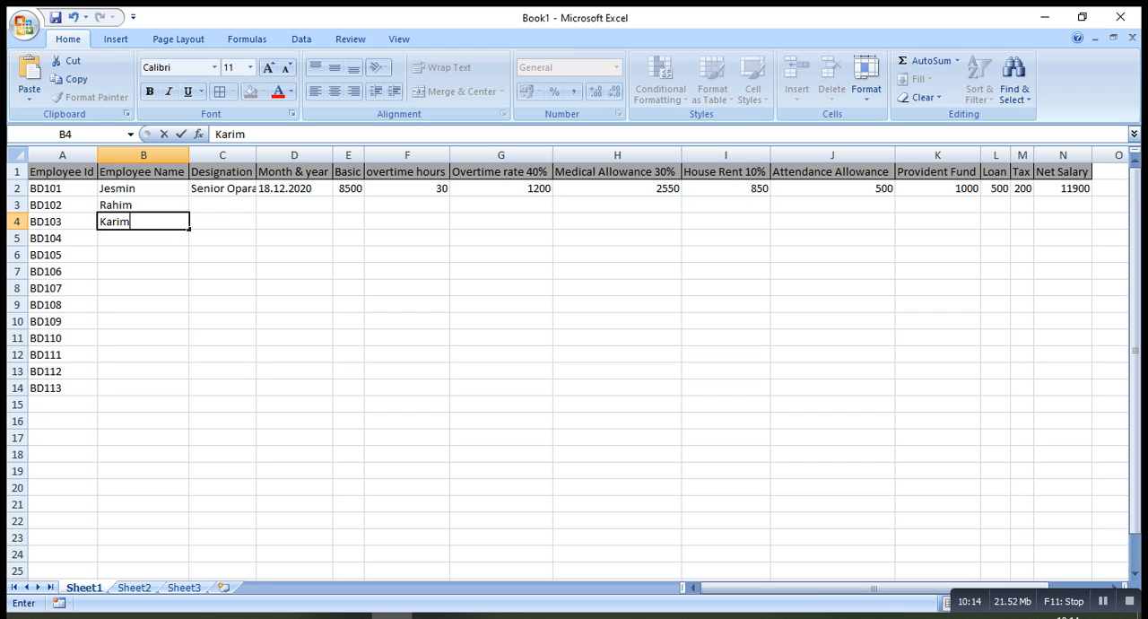
key("Return")
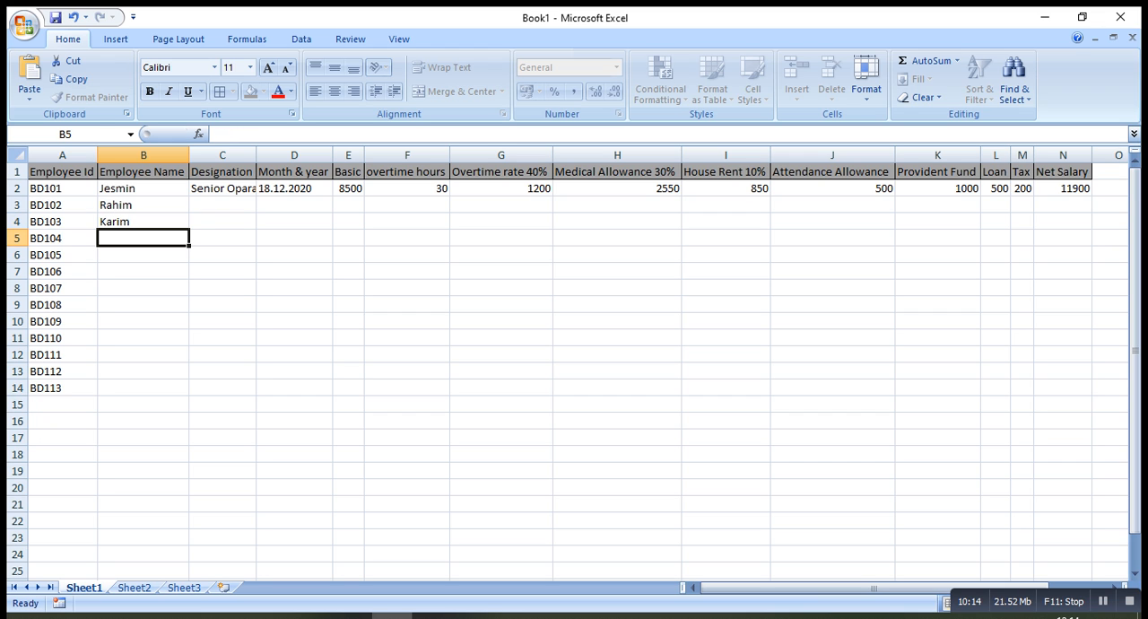
Enter the names of the next three employees in cells B5 to B7
type("Jafor")
key("Return")
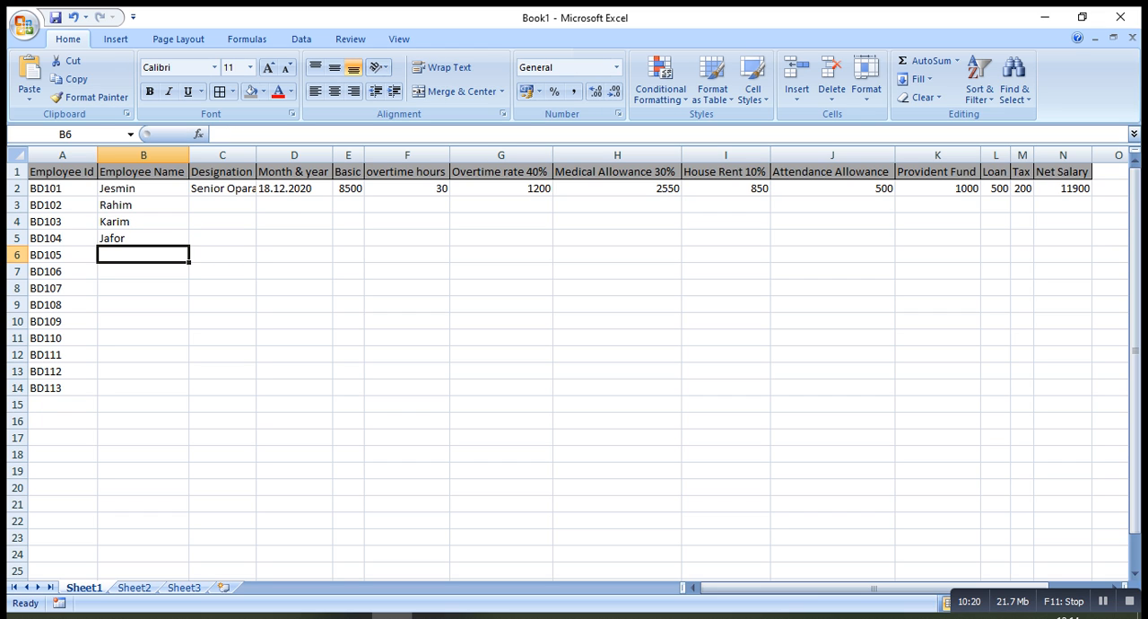
type("Sunny")
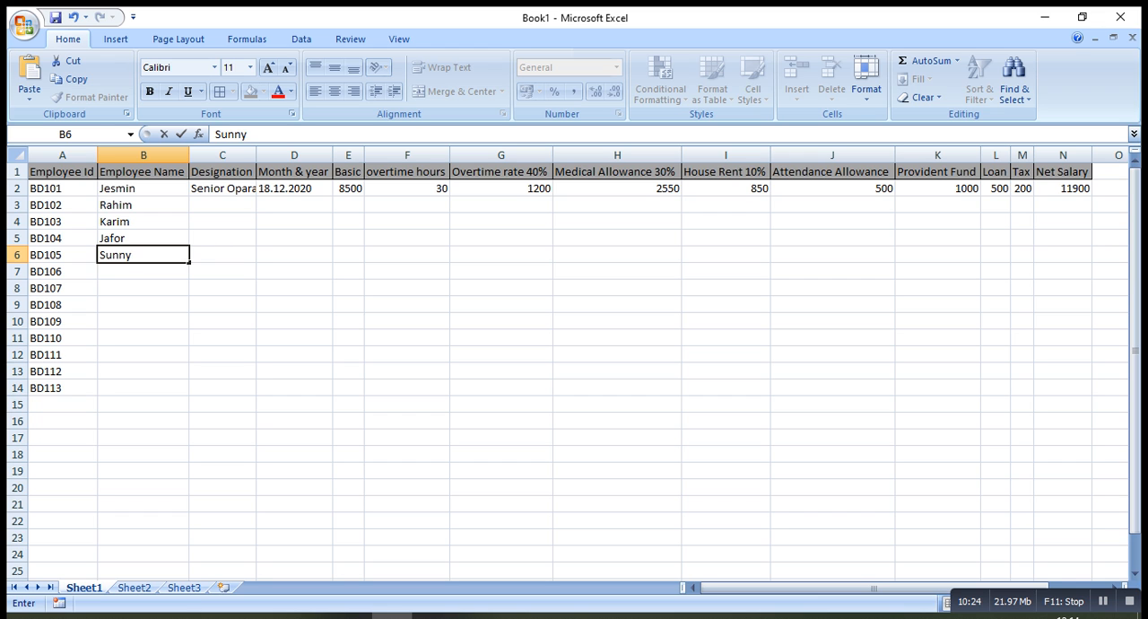
key("Return")
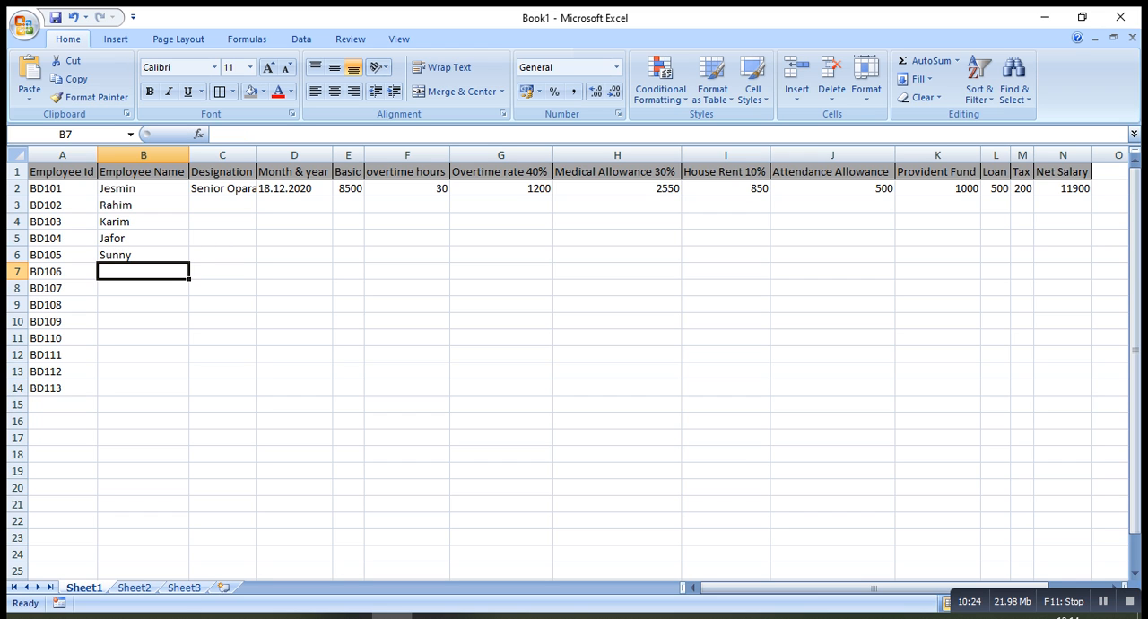
type("Rubel")
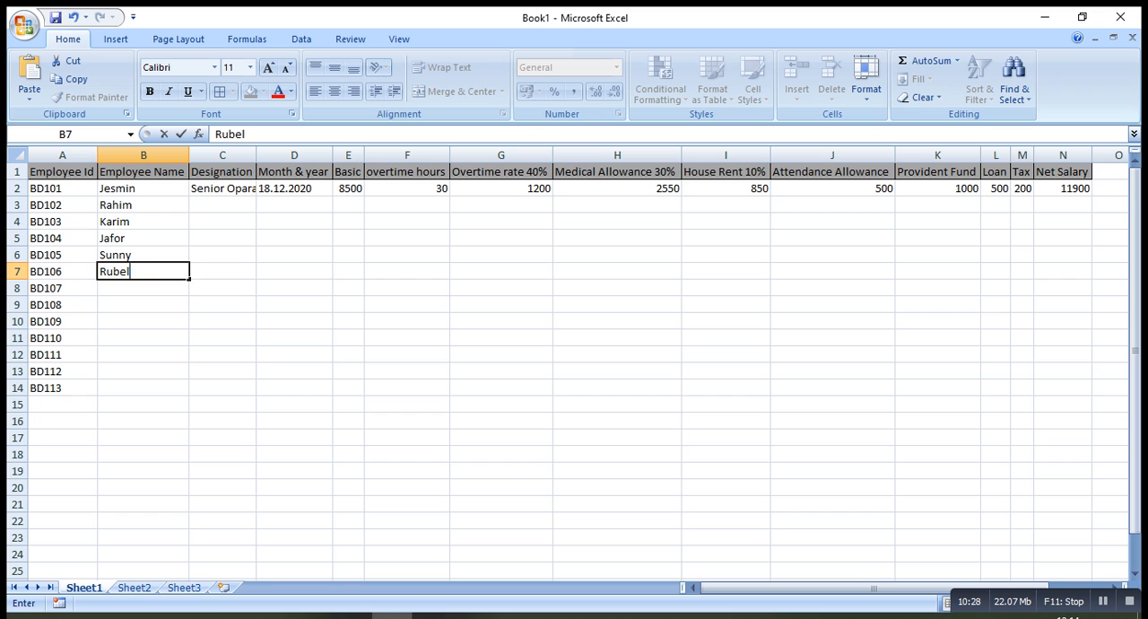
key("Return")
Enter the seventh employee's name in cell B8, correcting the typing errors
type("Ka")
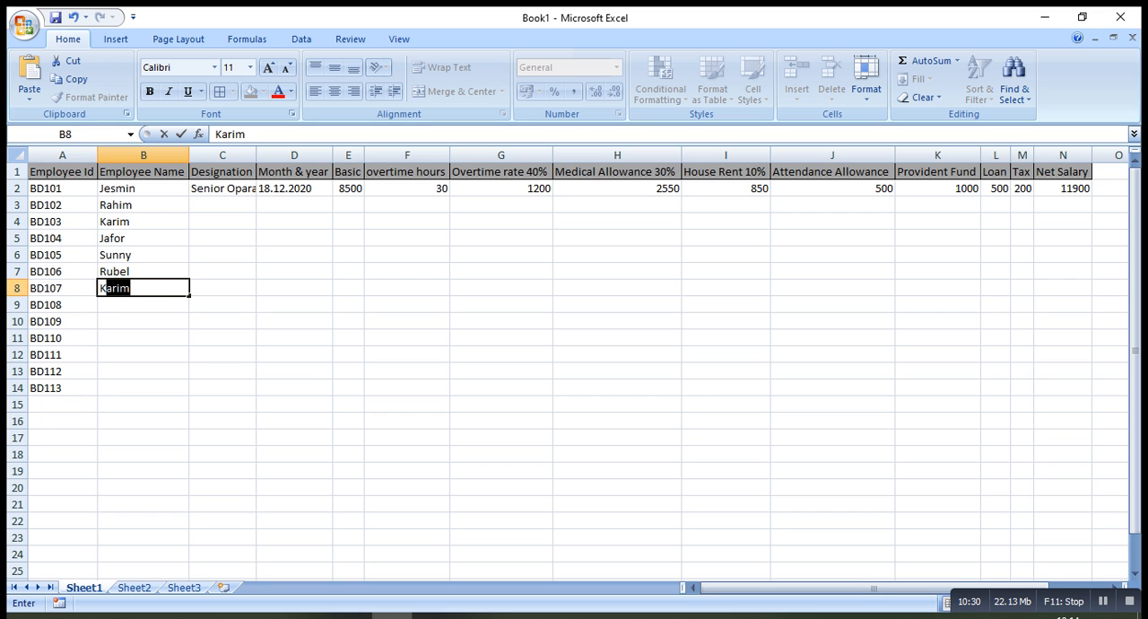
type("de==")
key("BackSpace")
key("BackSpace")
key("BackSpace")
key("BackSpace")
type("swm")
key("BackSpace")
key("BackSpace")
type("em")
key("Return")
Enter the eighth employee's name in cell B9, replacing the mistyped start
type("Jha")
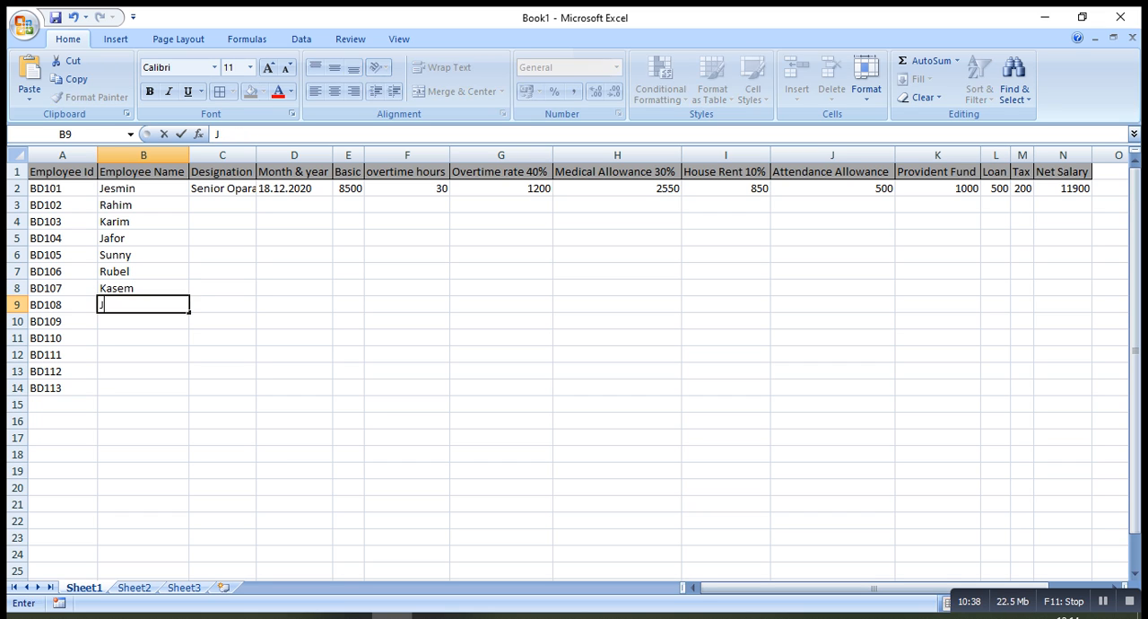
key("BackSpace")
key("BackSpace")
key("BackSpace")
type("khairul")
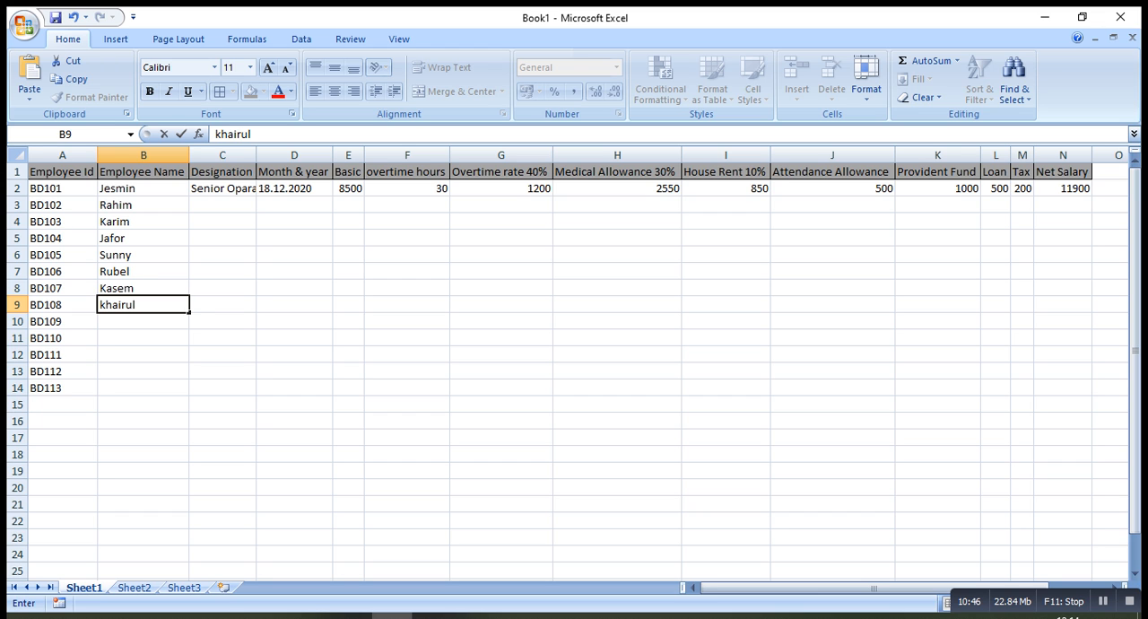
key("Return")
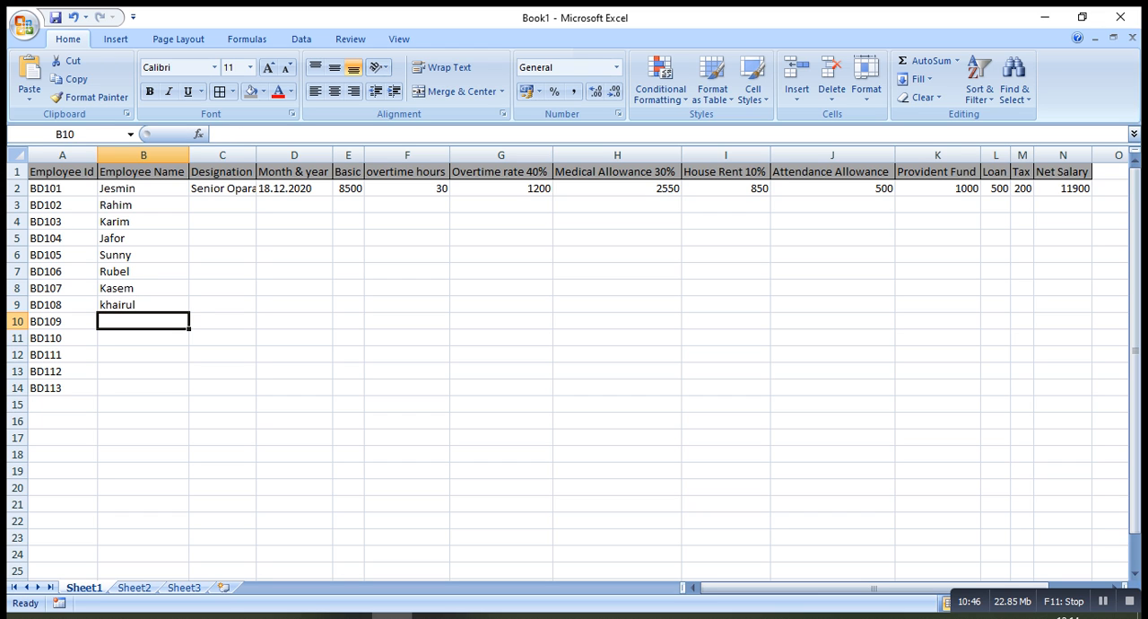
Enter the ninth and tenth employees' names in cells B10 and B11
type("Sha")
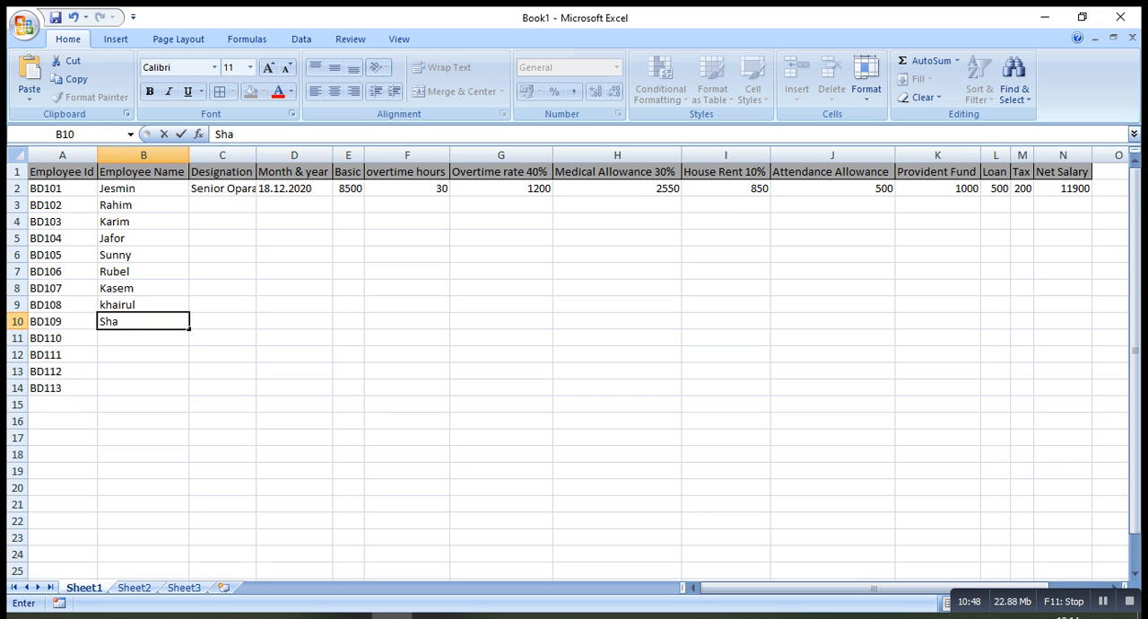
type("kil")
key("Return")
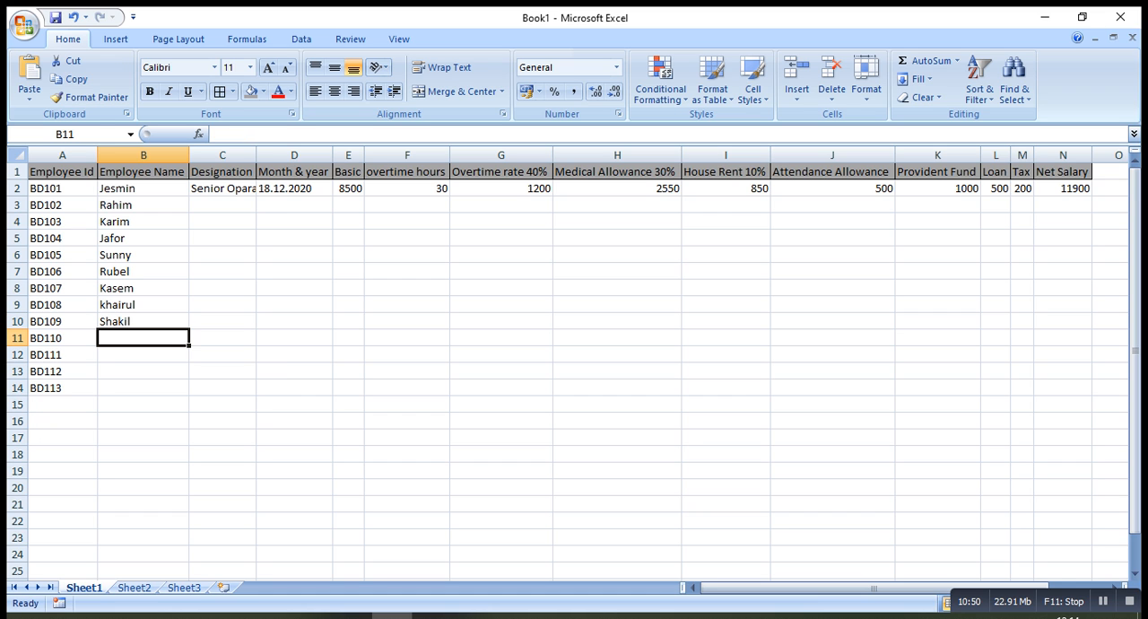
type("A")
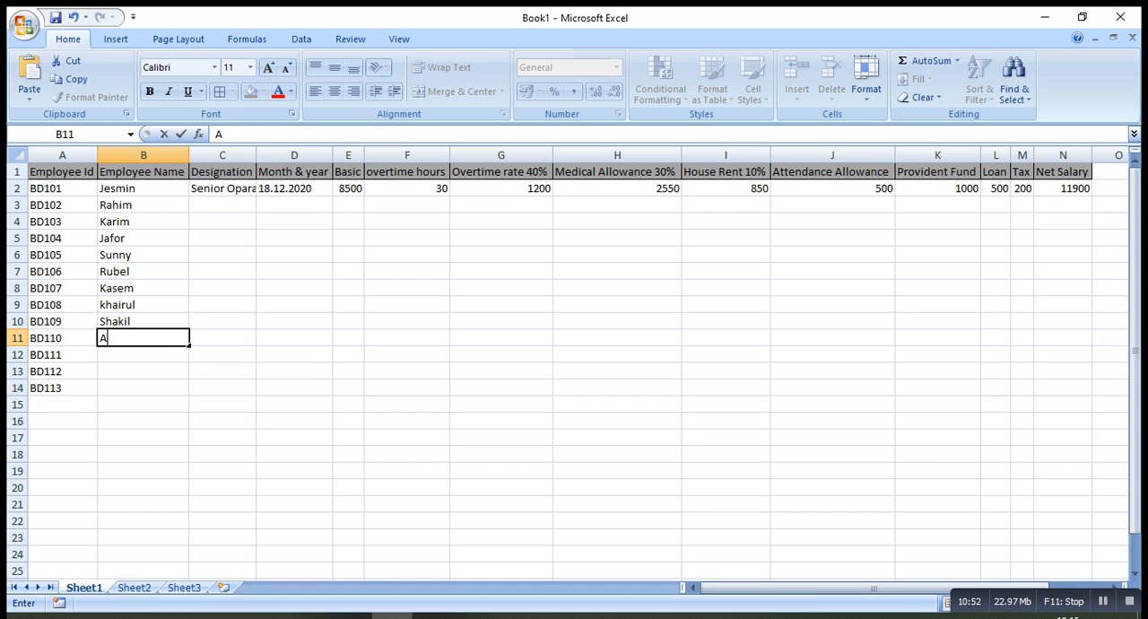
key("BackSpace")
type("Sofiq")
key("Return")
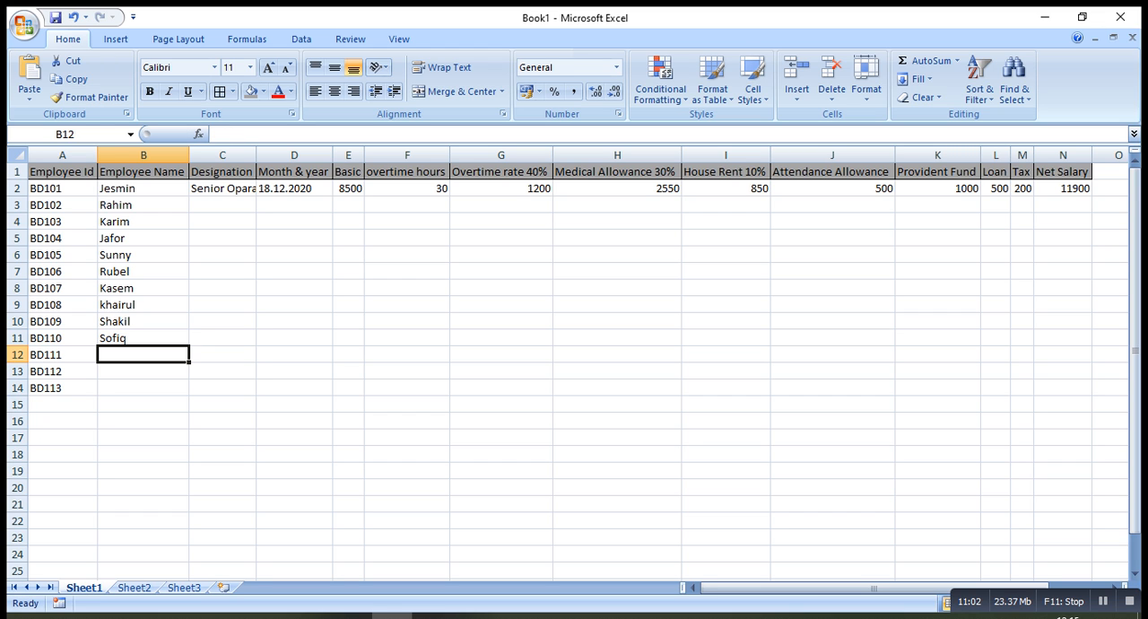
Enter the eleventh and twelfth employees' names in cells B12 and B13, capitalizing the one in B13
type("Mithu")
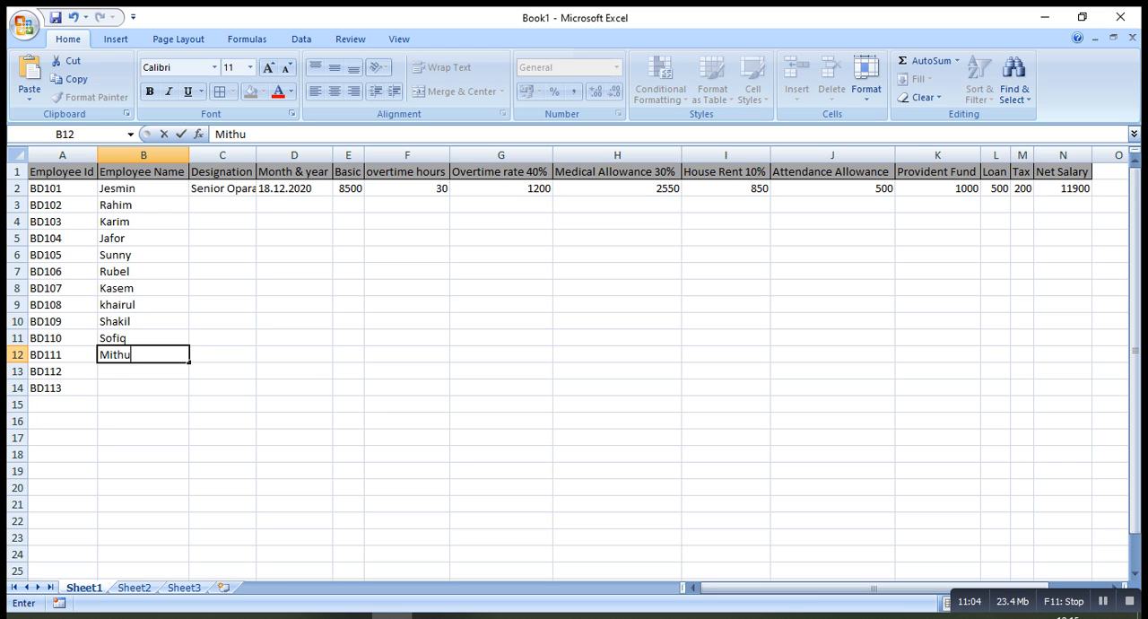
key("Return")
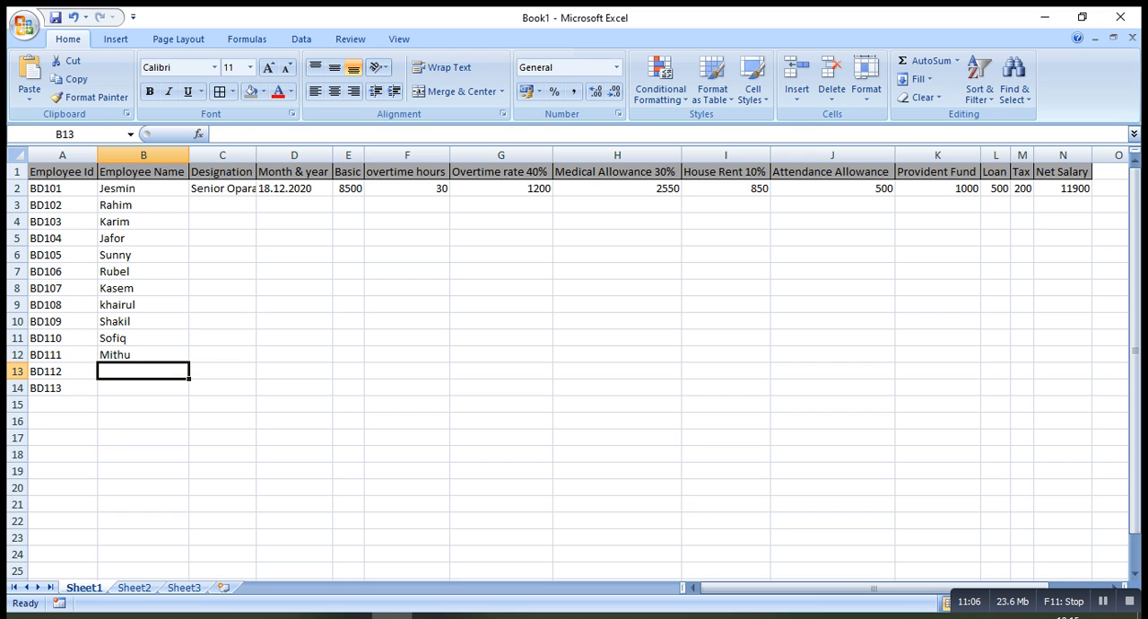
type("ar")
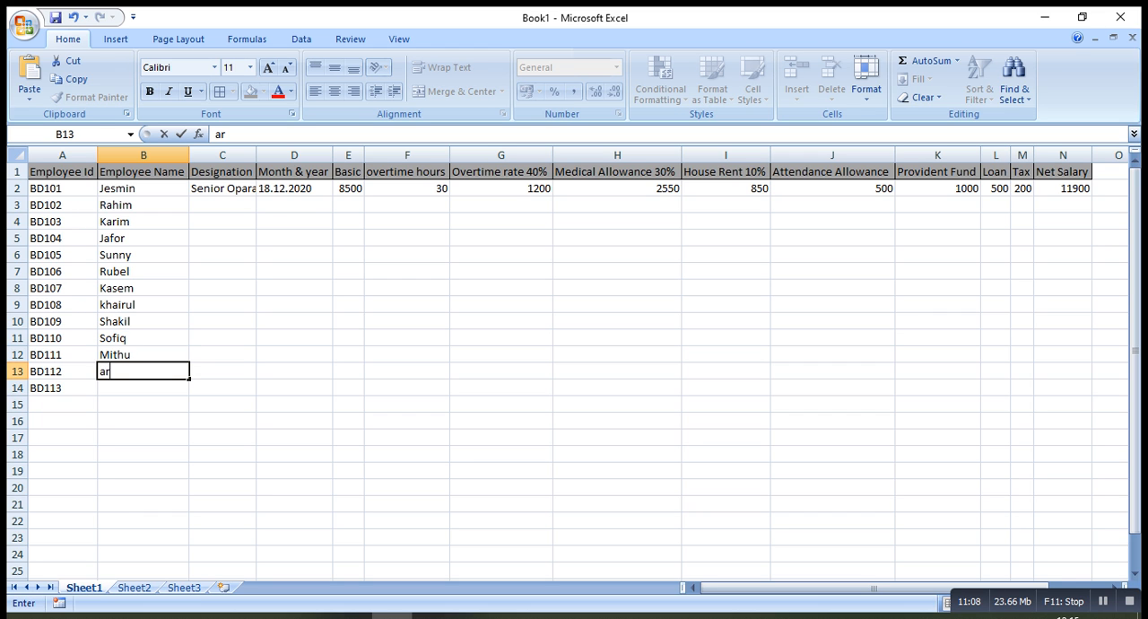
type("if")
key("BackSpace")
key("BackSpace")
key("BackSpace")
key("BackSpace")
type("Arif")
key("Return")
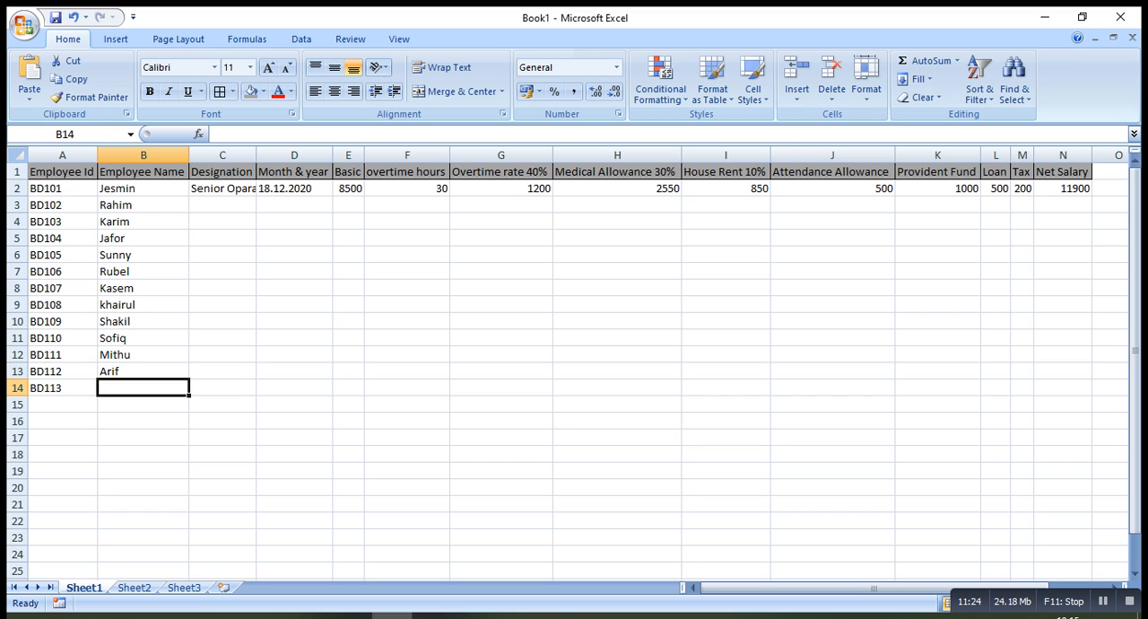
Enter the thirteenth employee's name in cell B14
type("Sumoon")
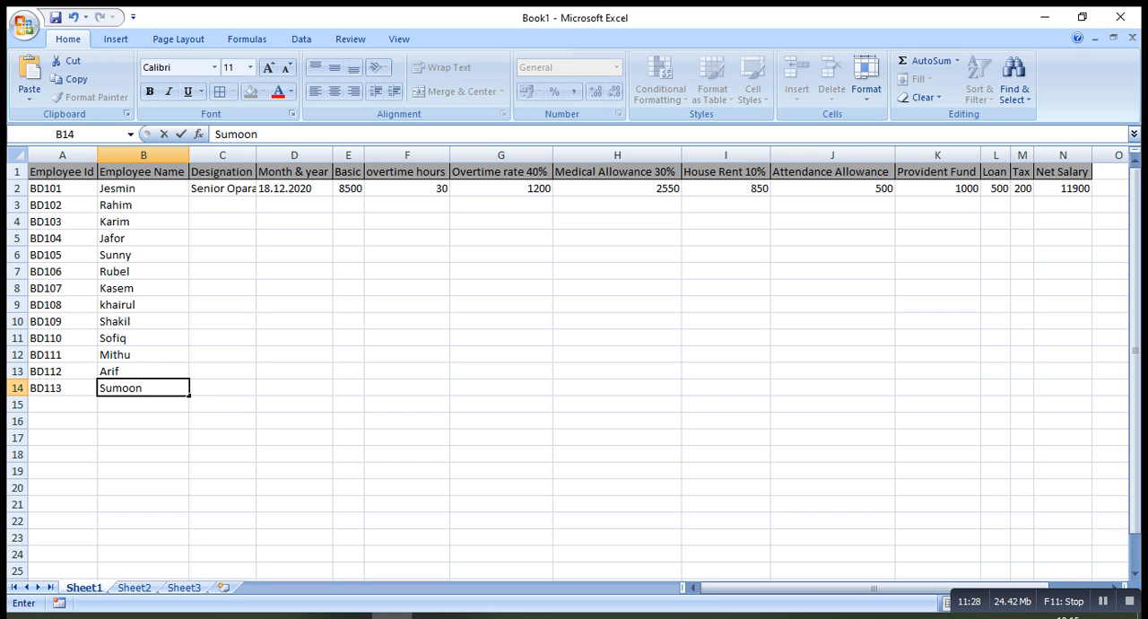
key("Return")
Fit the Designation column's width to its contents and fill Senior Oparator from C2 down to C14
key("Right")
key("Up")
key("Up")
key("Up")
key("Up")
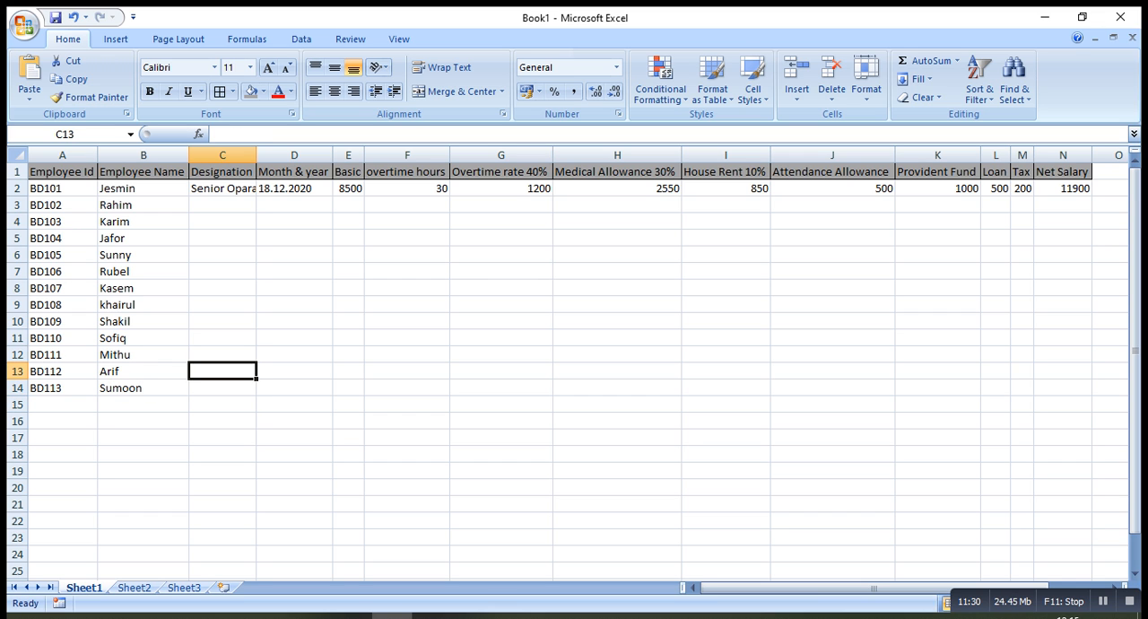
key("Up")
key("Up")
key("Up")
key("Up")
key("Up")
key("Up")
key("Up")
key("Up")
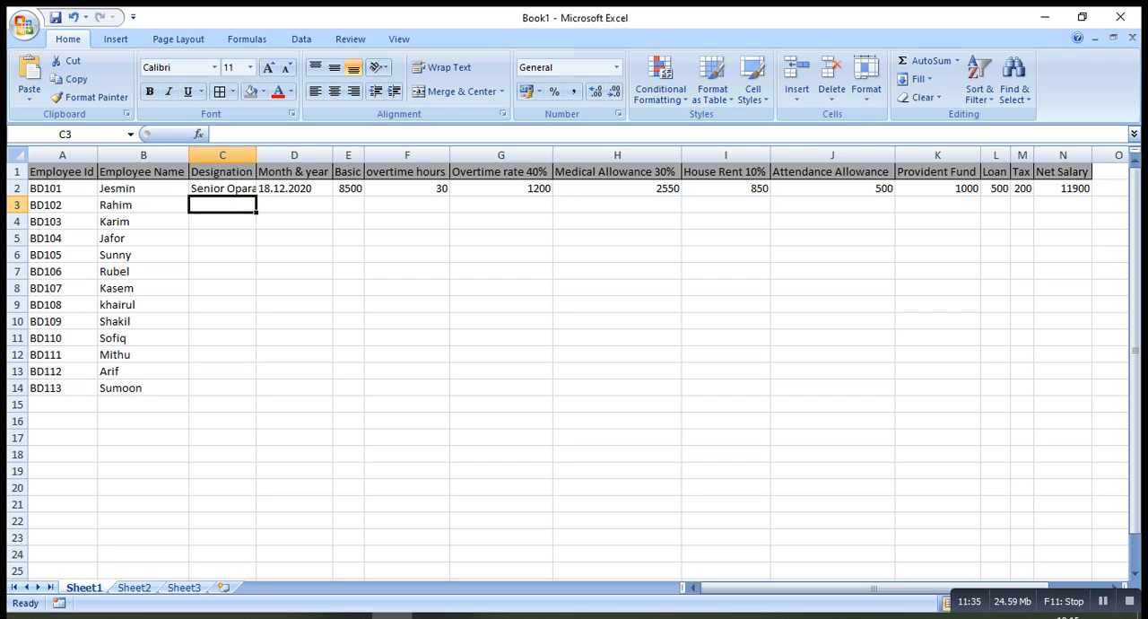
double_click(257, 155)
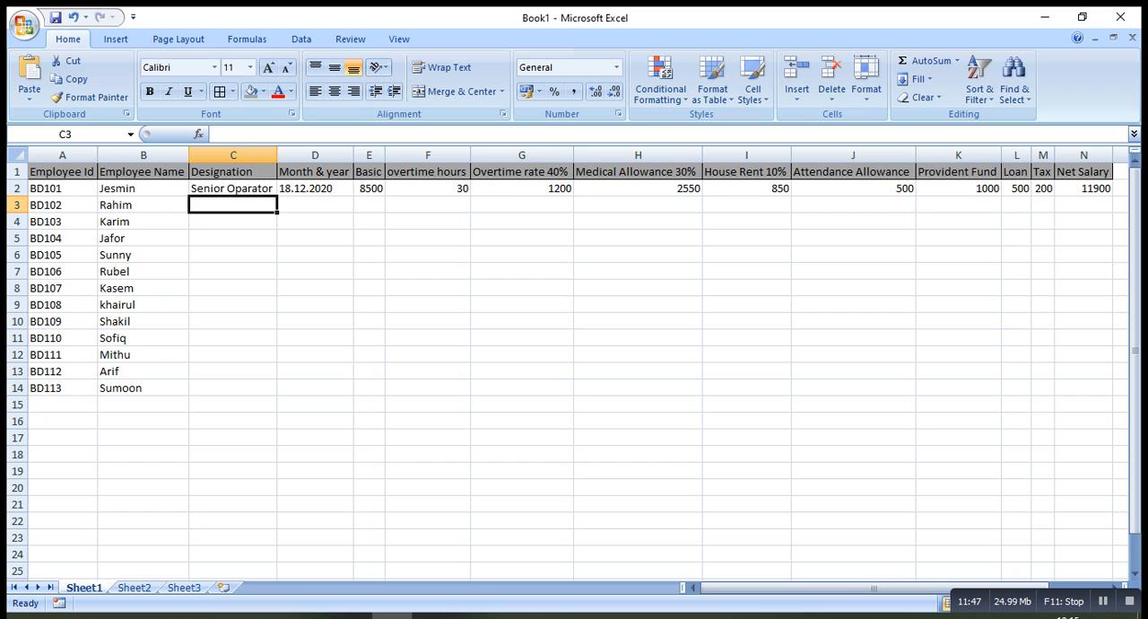
left_click(233, 189)
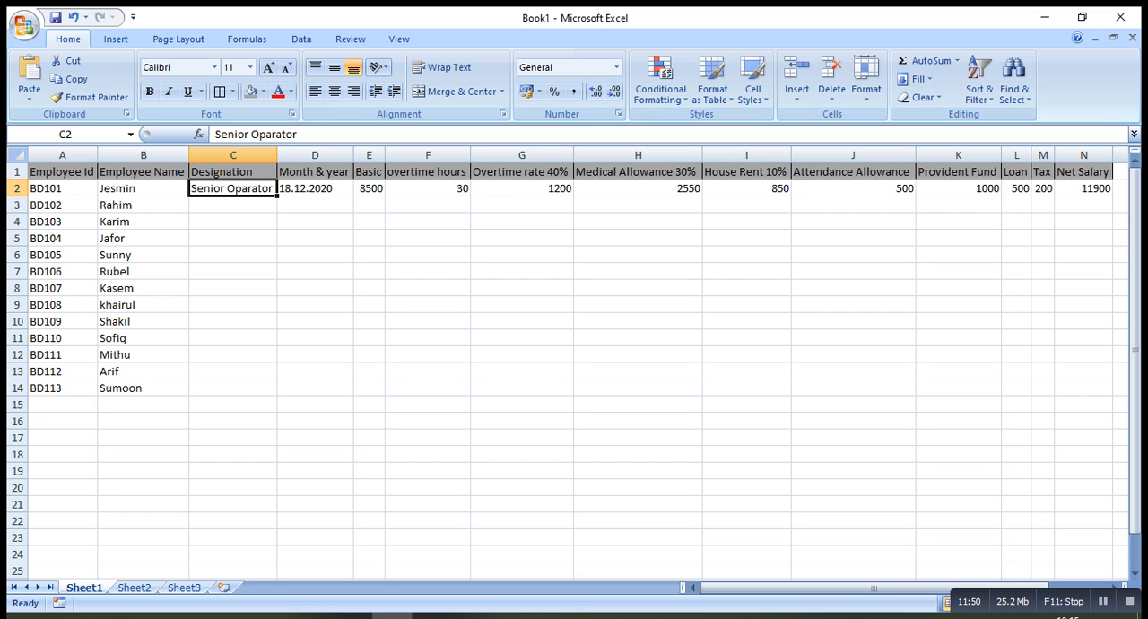
left_click_drag(276, 196, 275, 395)
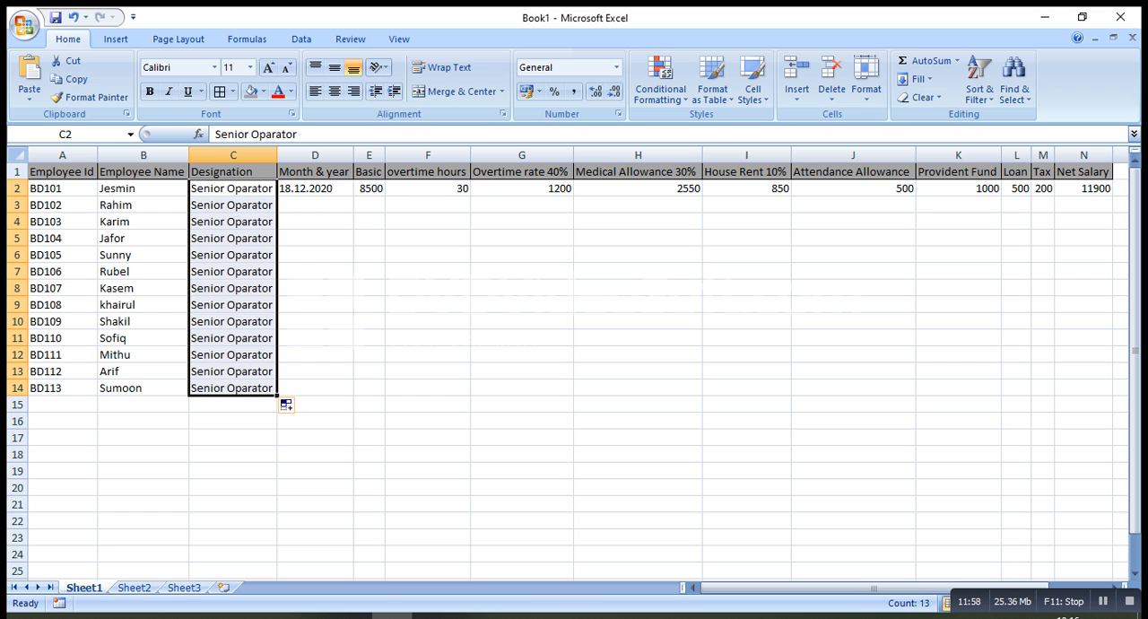
Copy the date 18.12.2020 from D2 into D3:D14 and left-align the pasted cells
left_click(315, 206)
left_click_drag(315, 206, 315, 189)
left_click(315, 190)
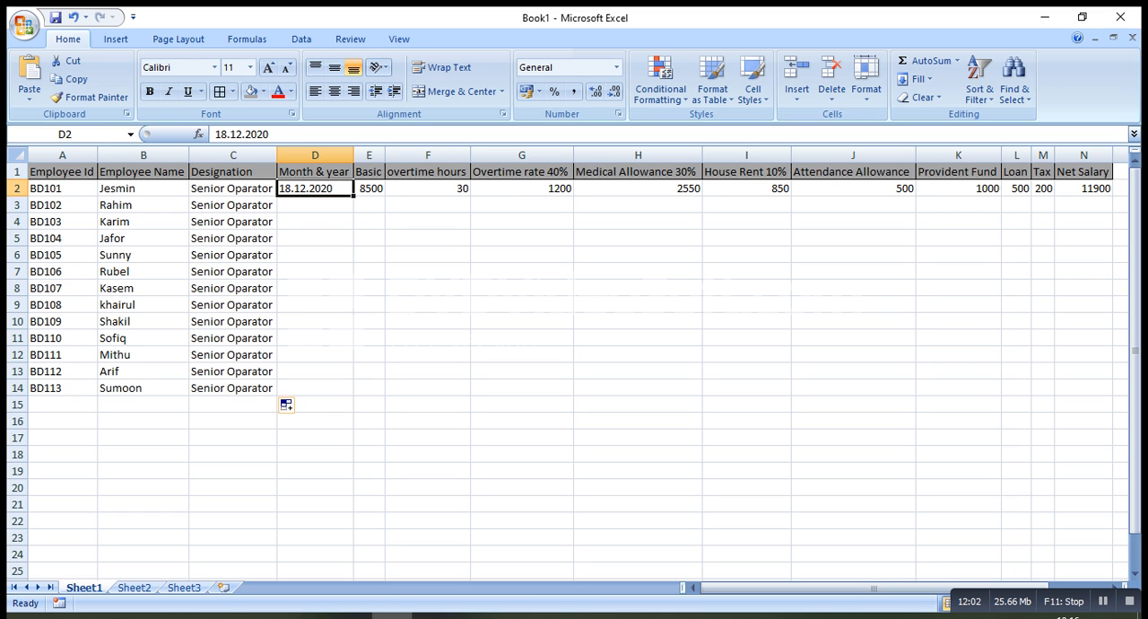
key("ctrl+c")
left_click_drag(314, 205, 315, 387)
key("ctrl+v")
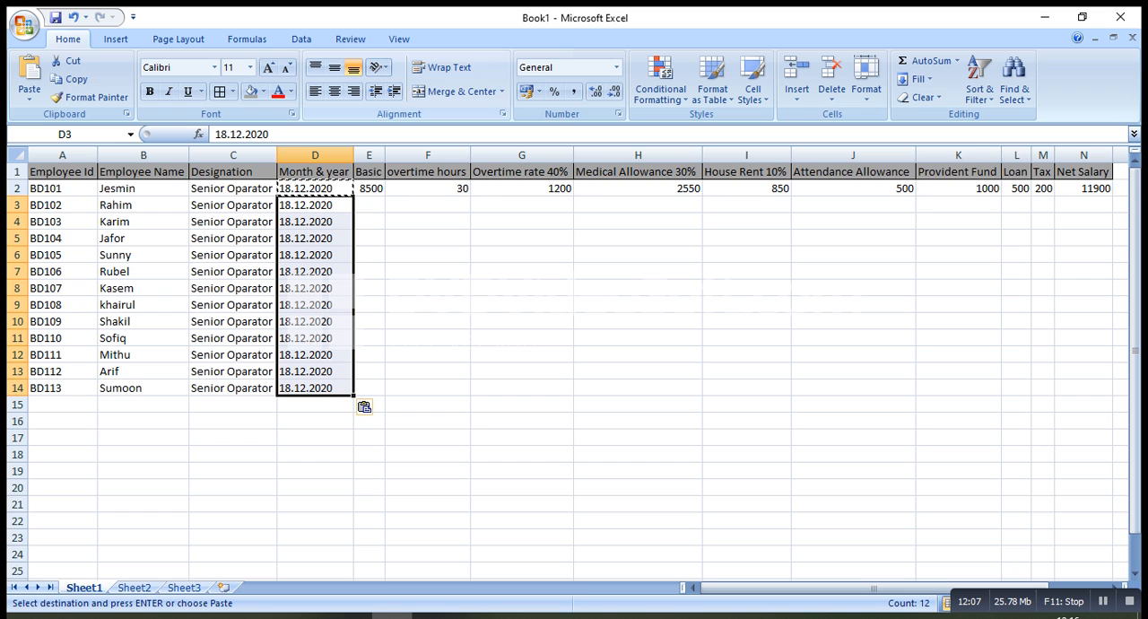
left_click(334, 91)
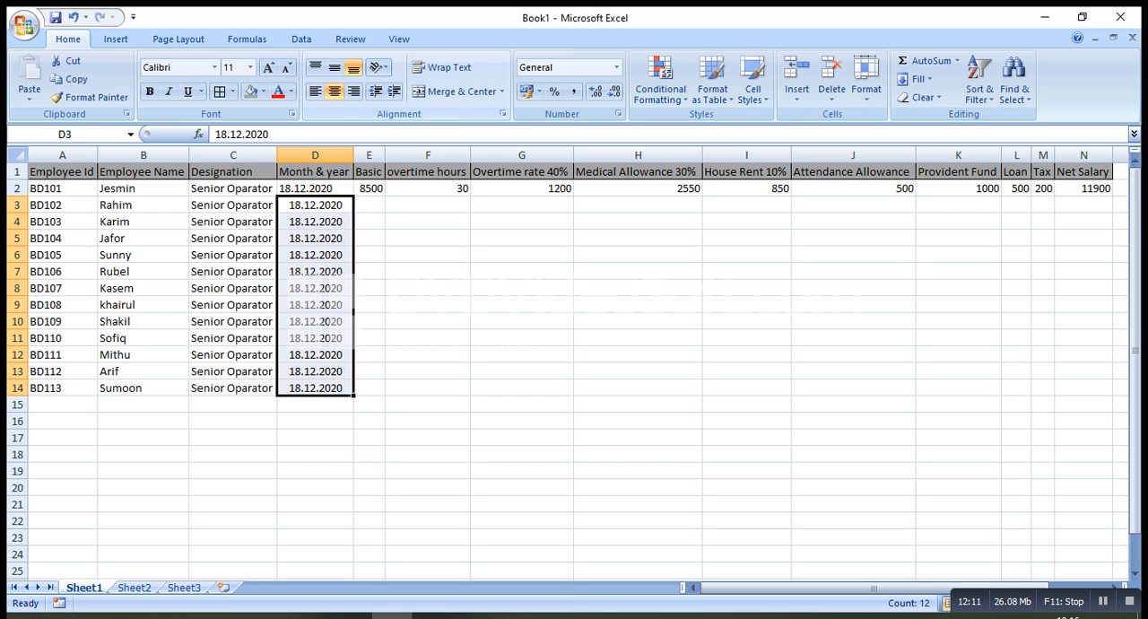
left_click(315, 90)
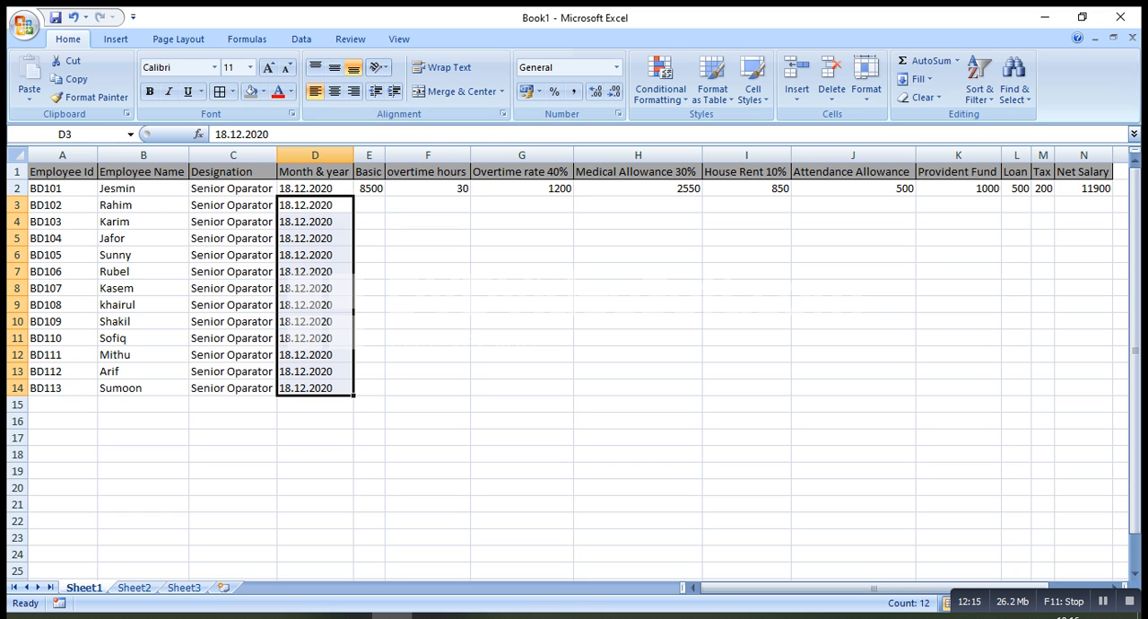
Extend the header in E1 to Basic Salary and fit the column's width to it
left_click(380, 174)
double_click(382, 176)
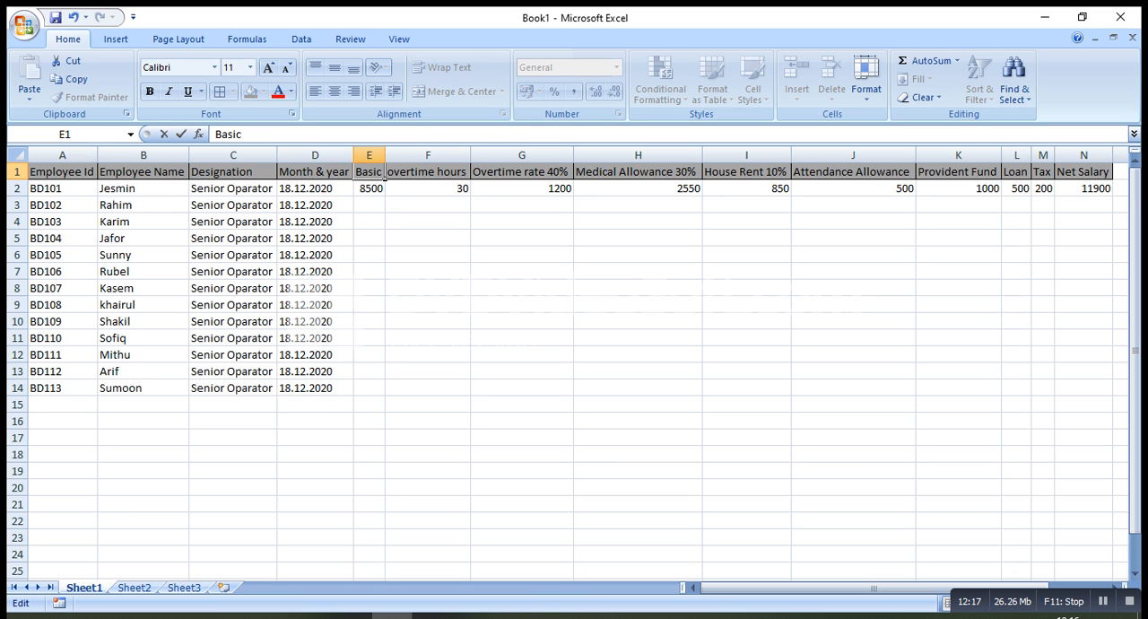
type("Salary")
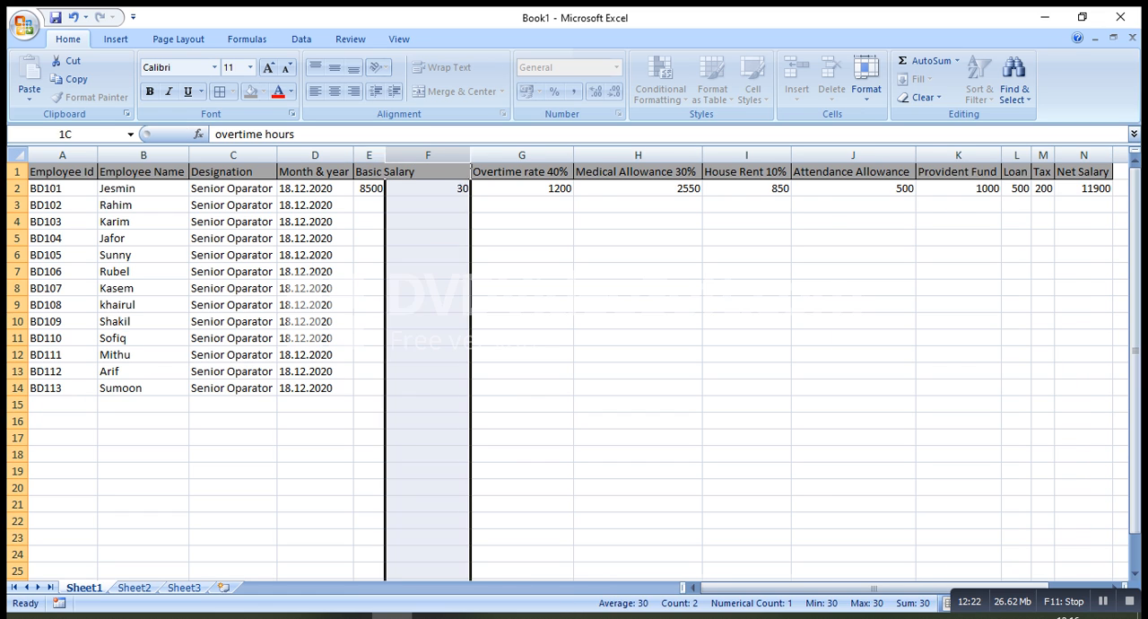
double_click(385, 155)
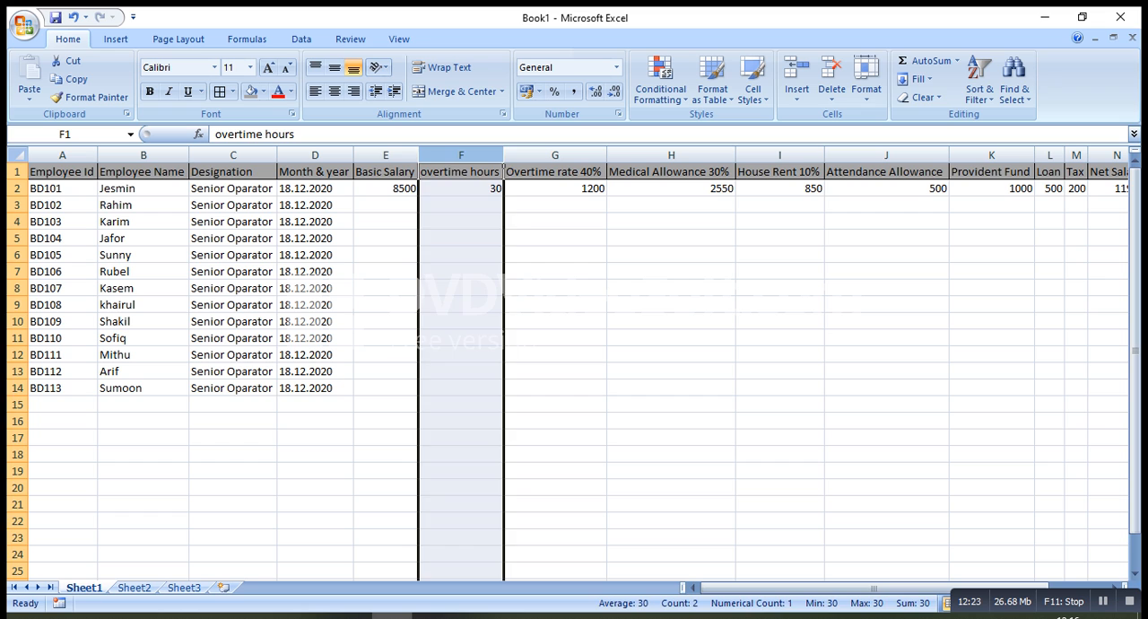
Enter the basic salaries 7000, 8600 and 8900 in cells E3 to E5
left_click(386, 205)
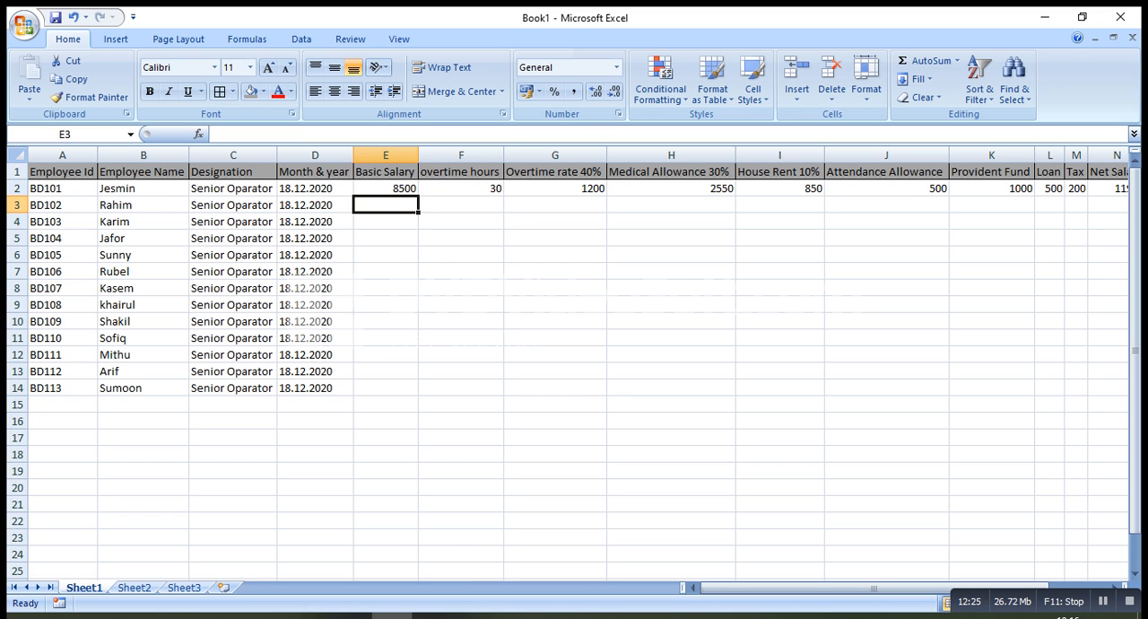
type("700")
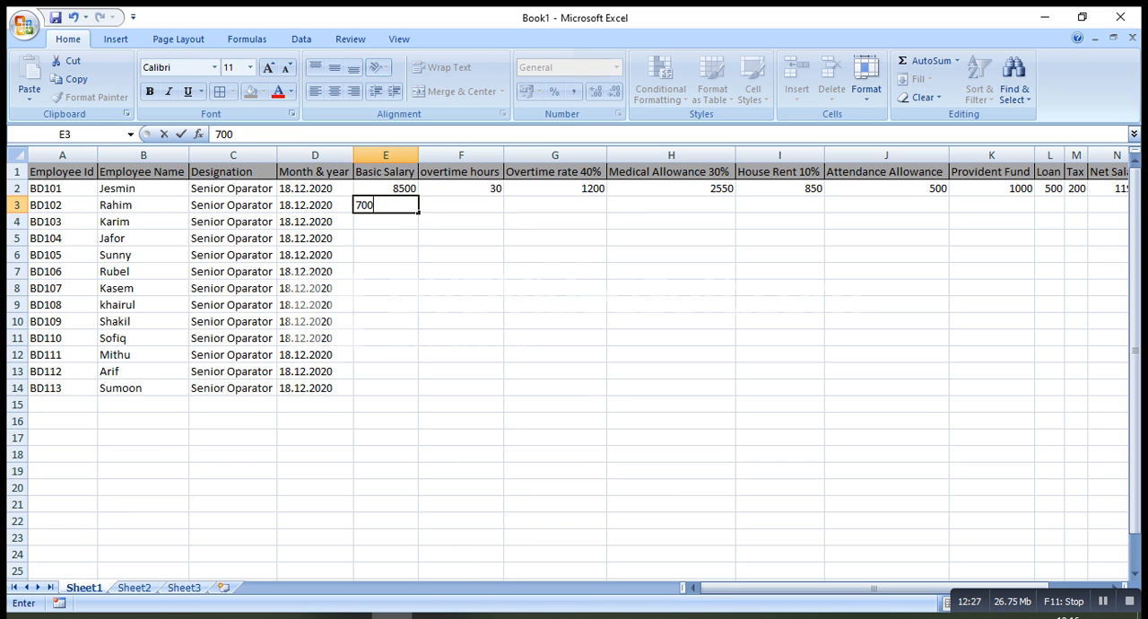
type("0")
key("Return")
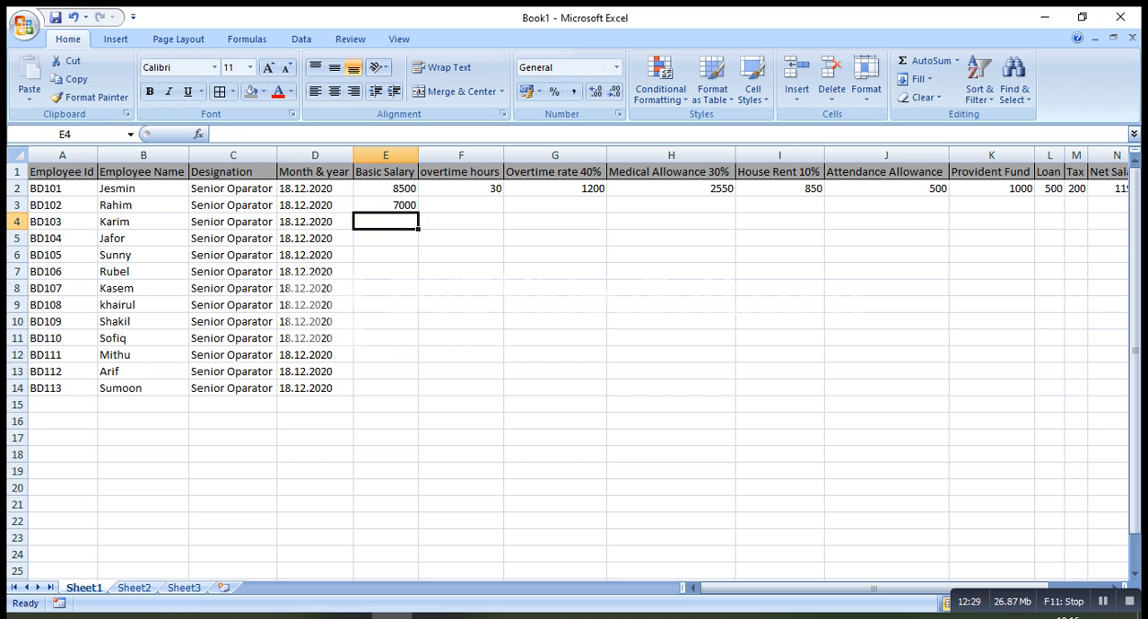
type("8600")
key("Return")
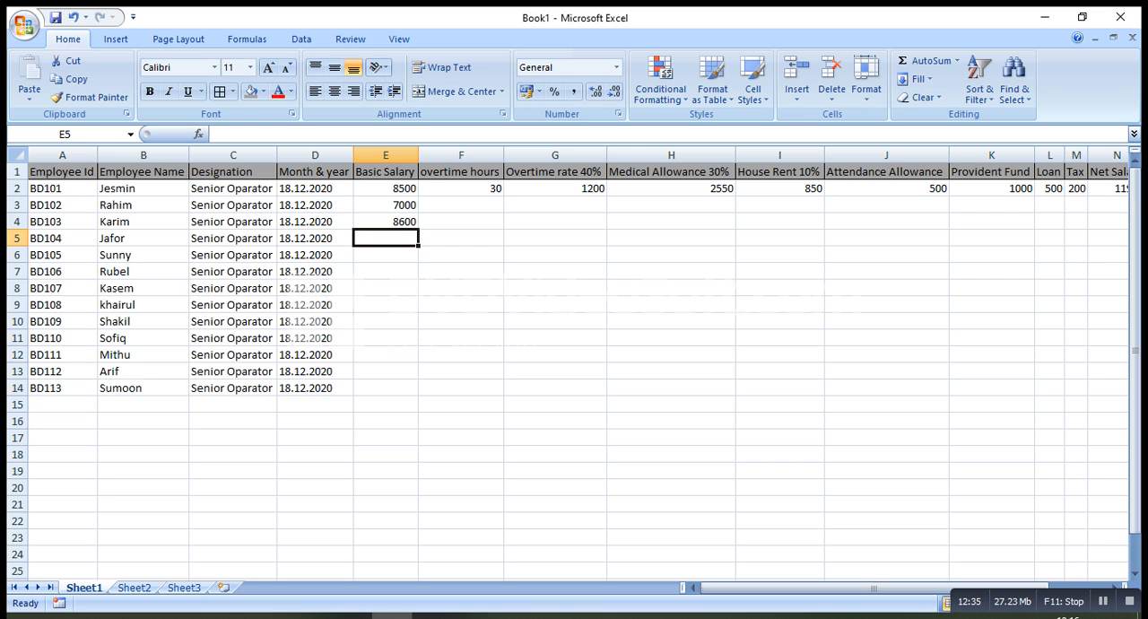
type("8900")
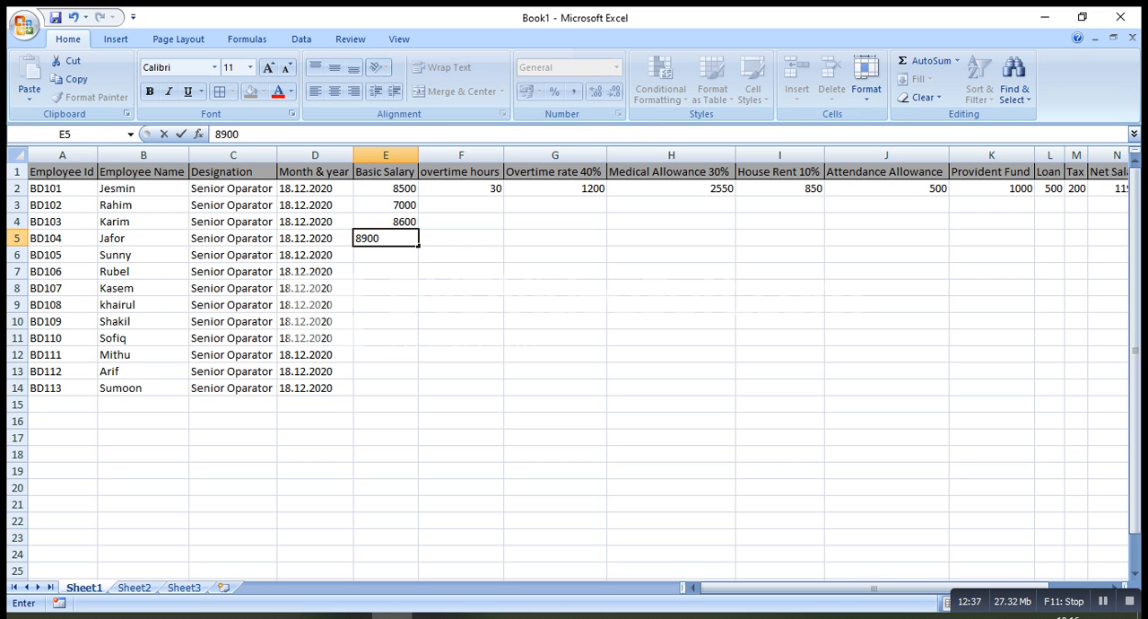
key("Return")
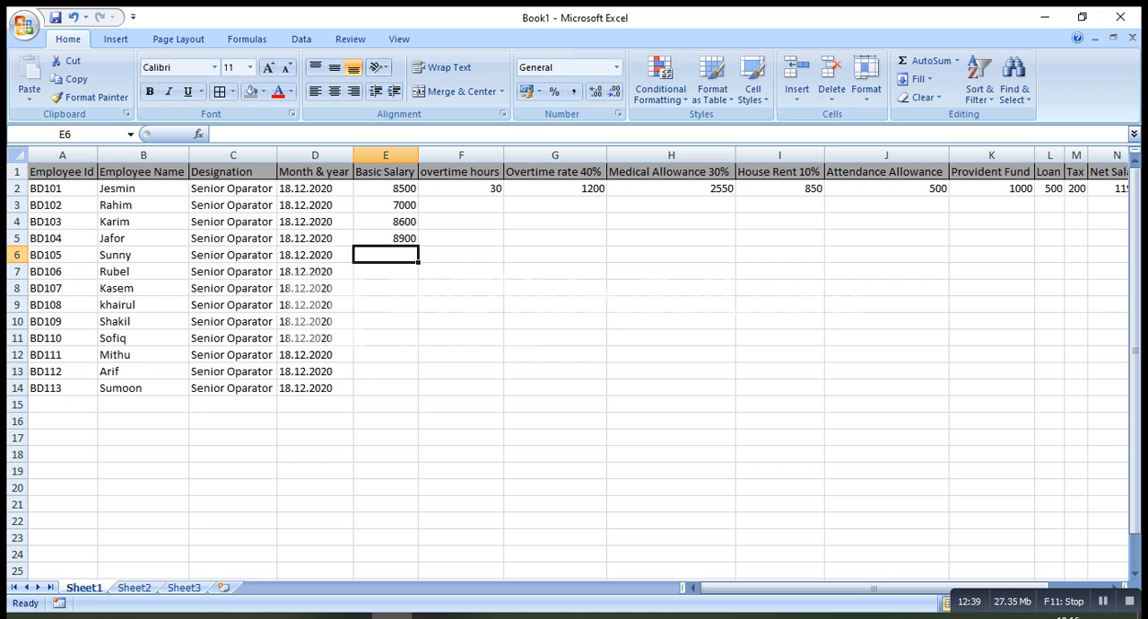
Enter the basic salaries 9000, 6500 and 9000 in cells E6 to E8
type("9000")
key("Return")
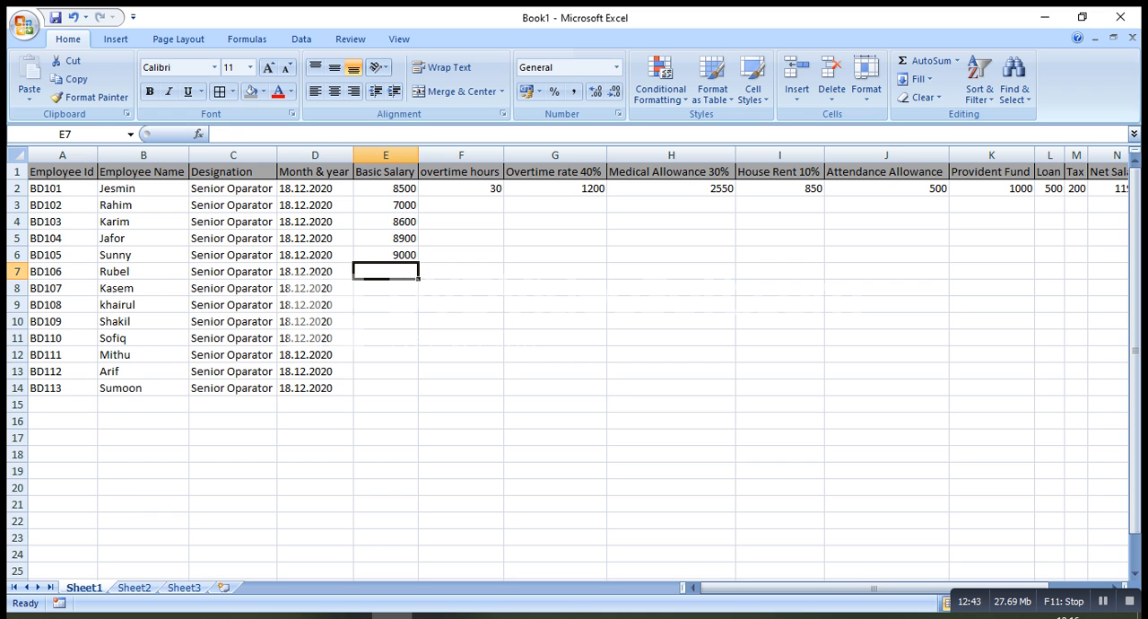
type("65000")
key("BackSpace")
key("Return")
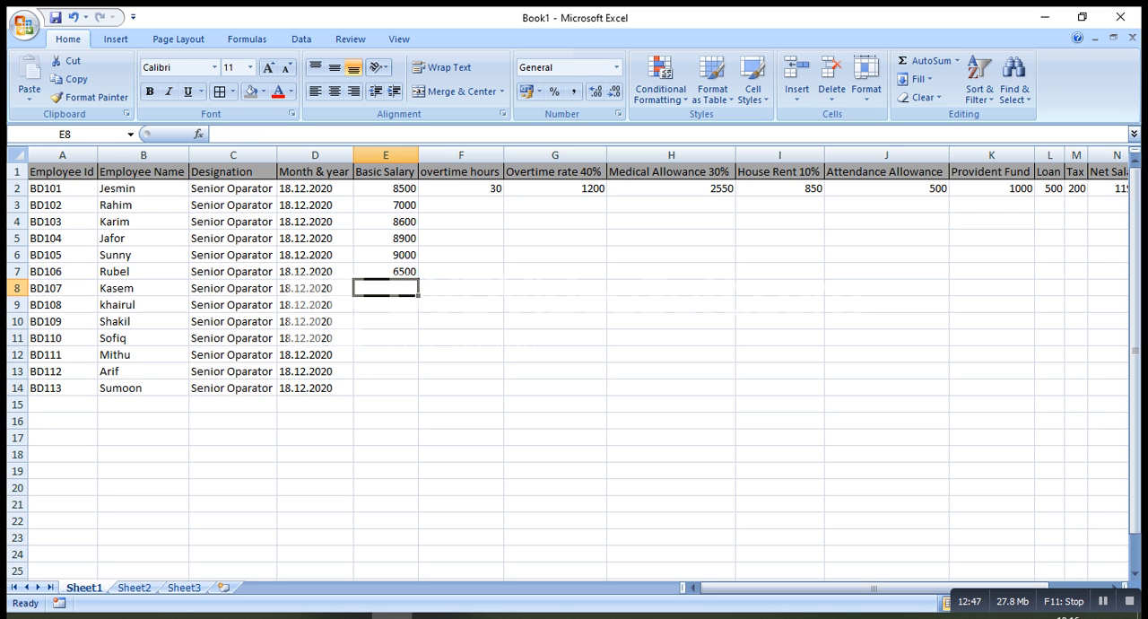
type("9000")
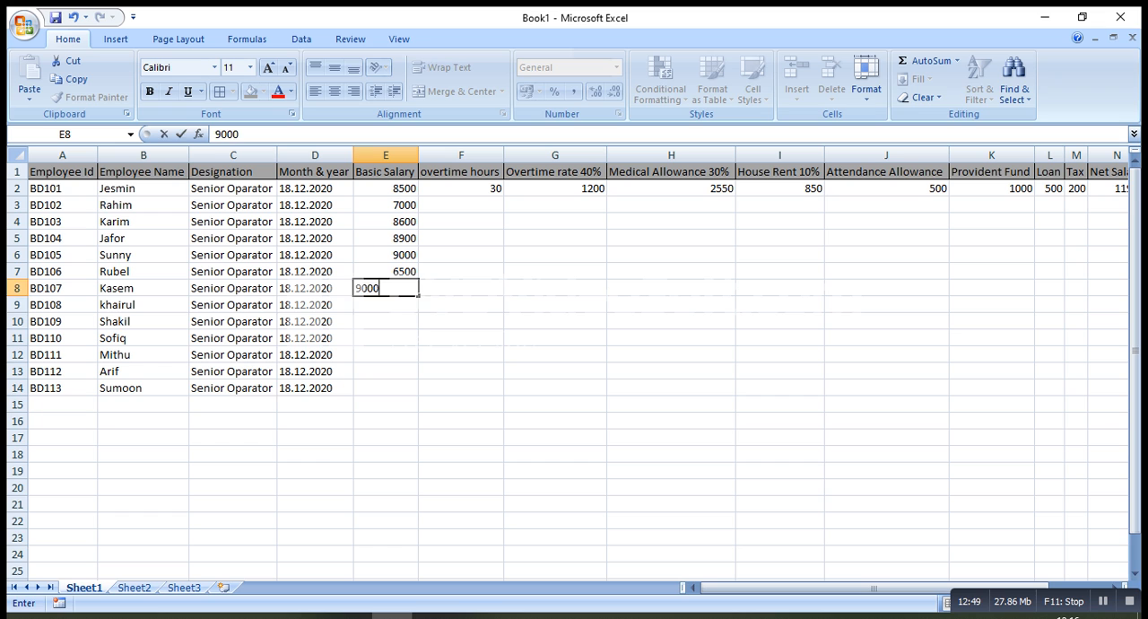
key("Return")
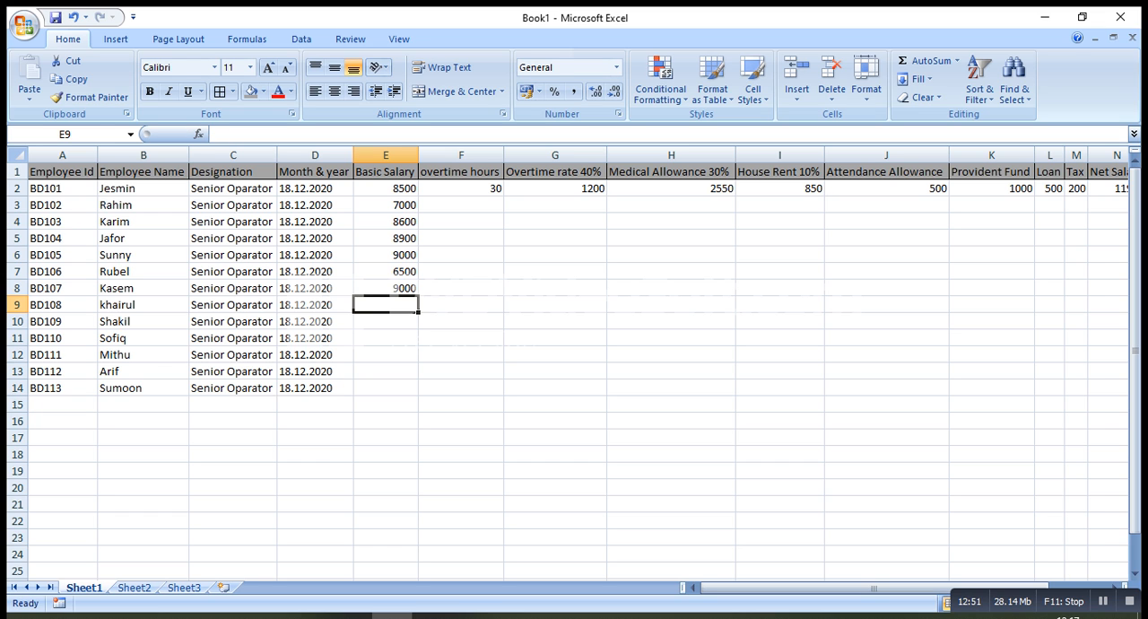
Enter the basic salaries 8600 and 7500 in cells E9 and E10
type("8600")
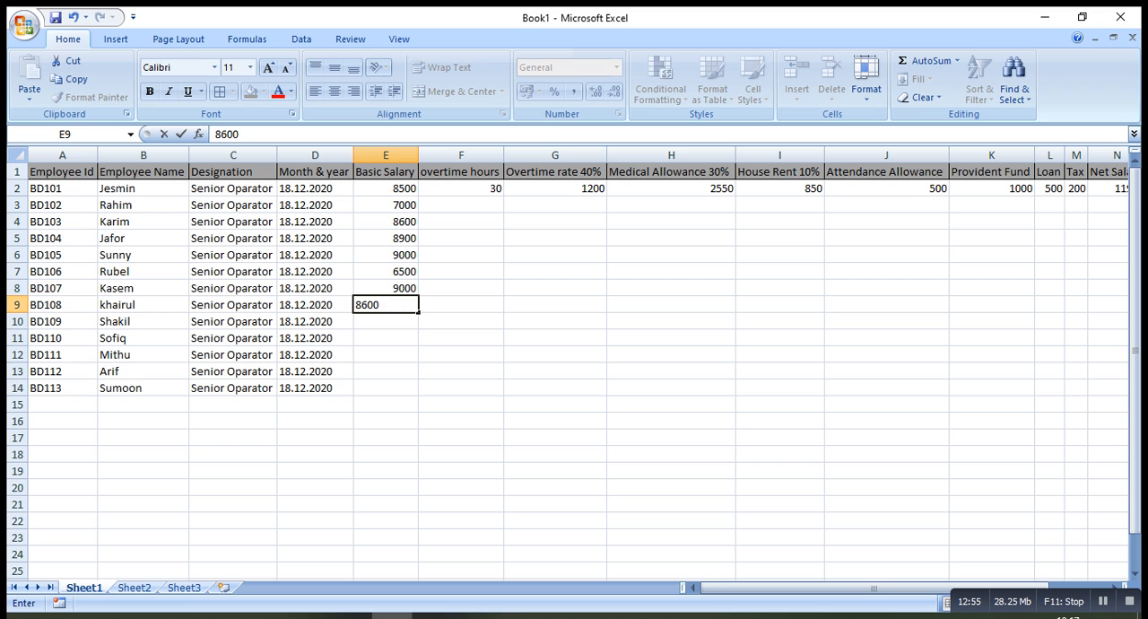
key("Return")
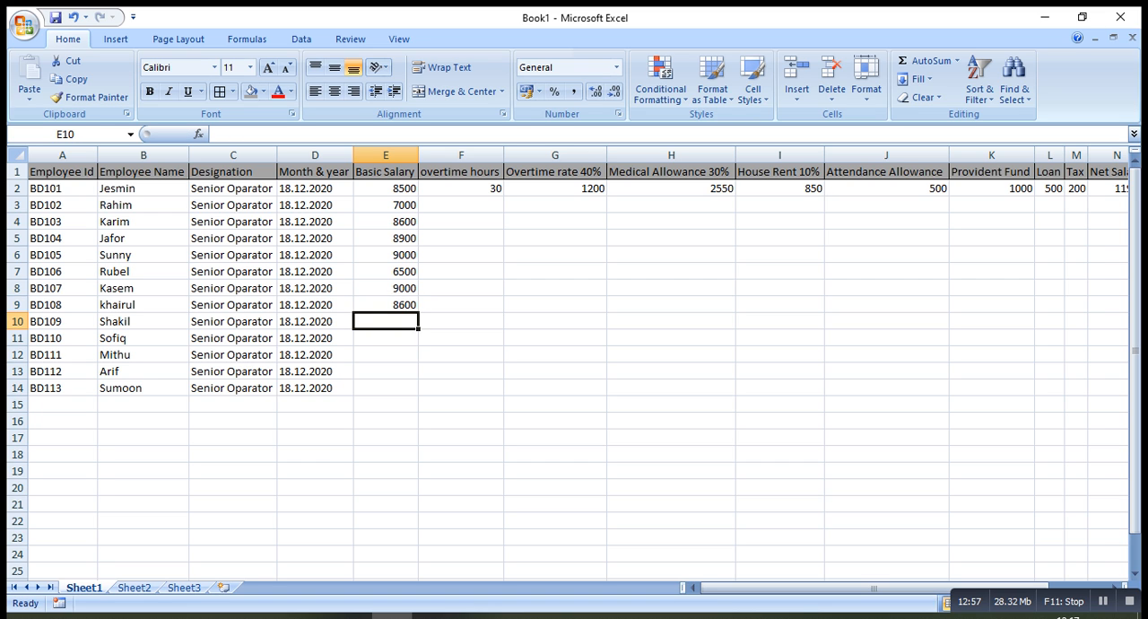
type("7500")
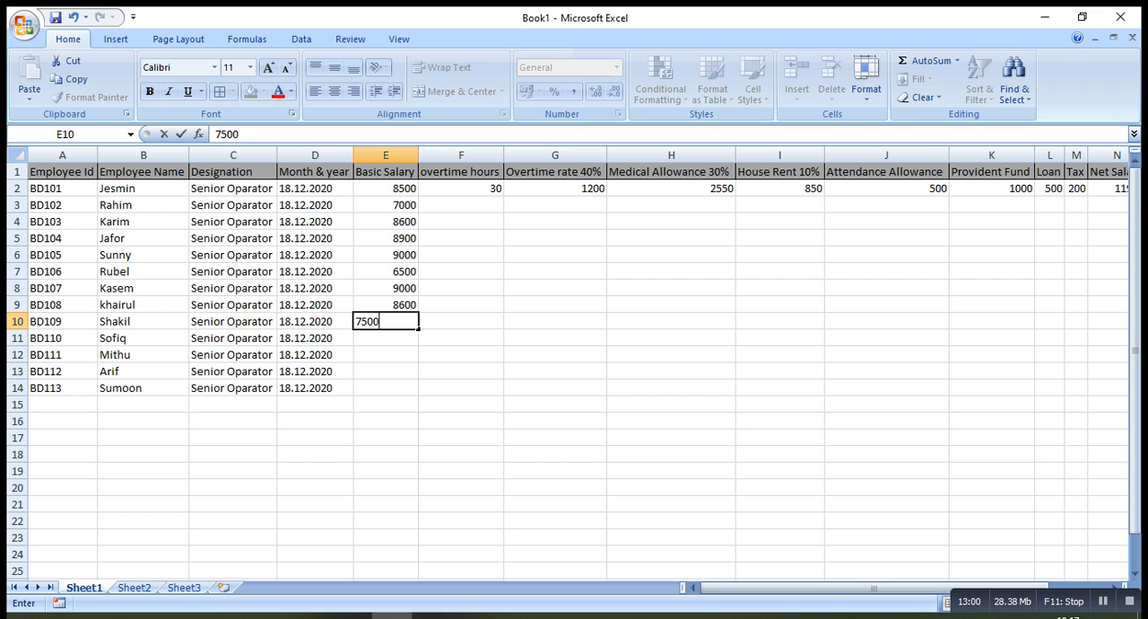
key("Return")
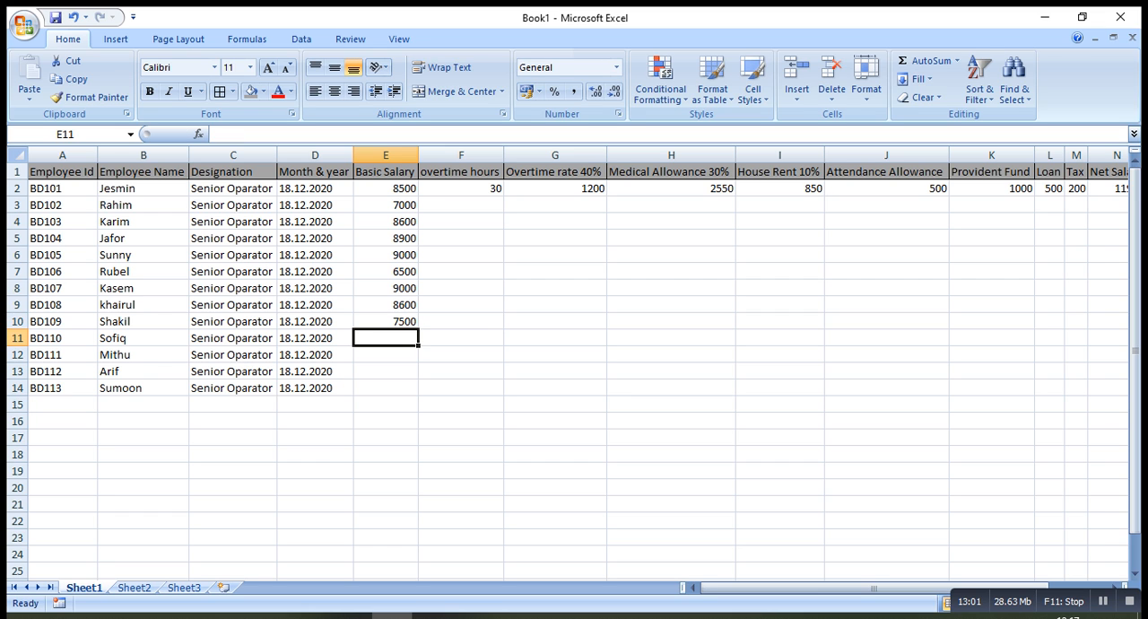
Enter the basic salaries 7400, 6900, 8900 and 9500 in cells E11 to E14
type("7400")
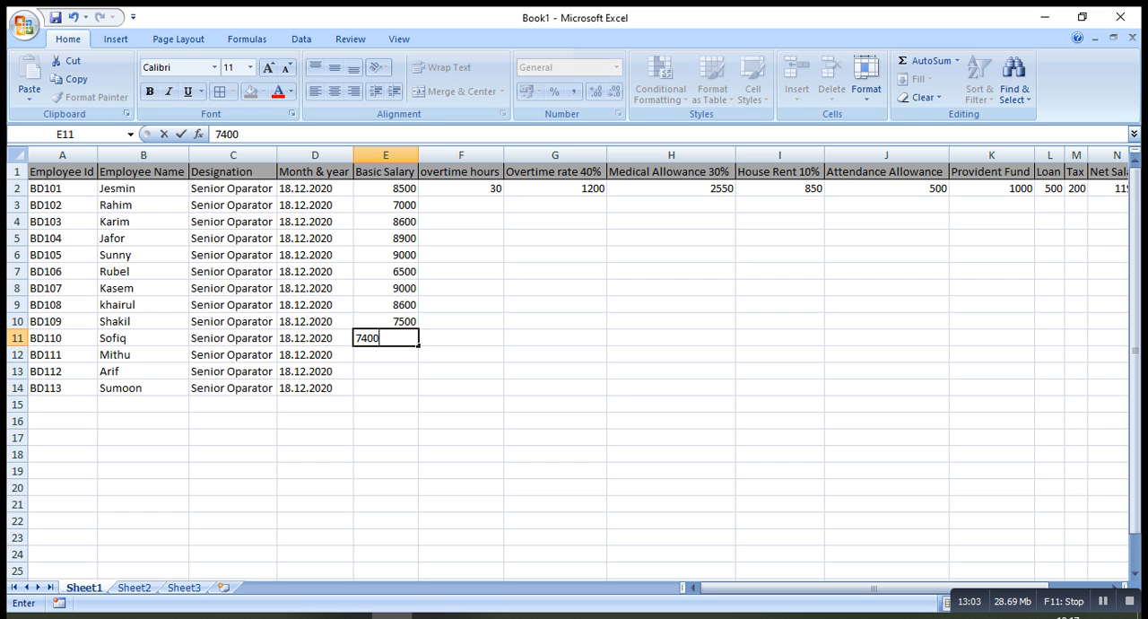
key("Return")
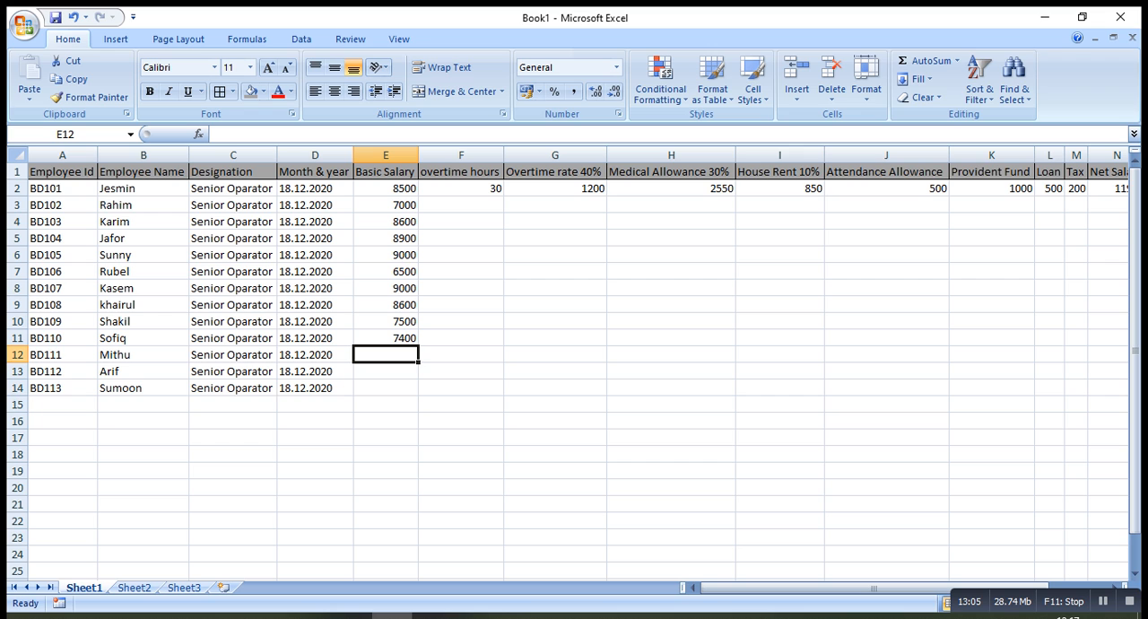
type("6900")
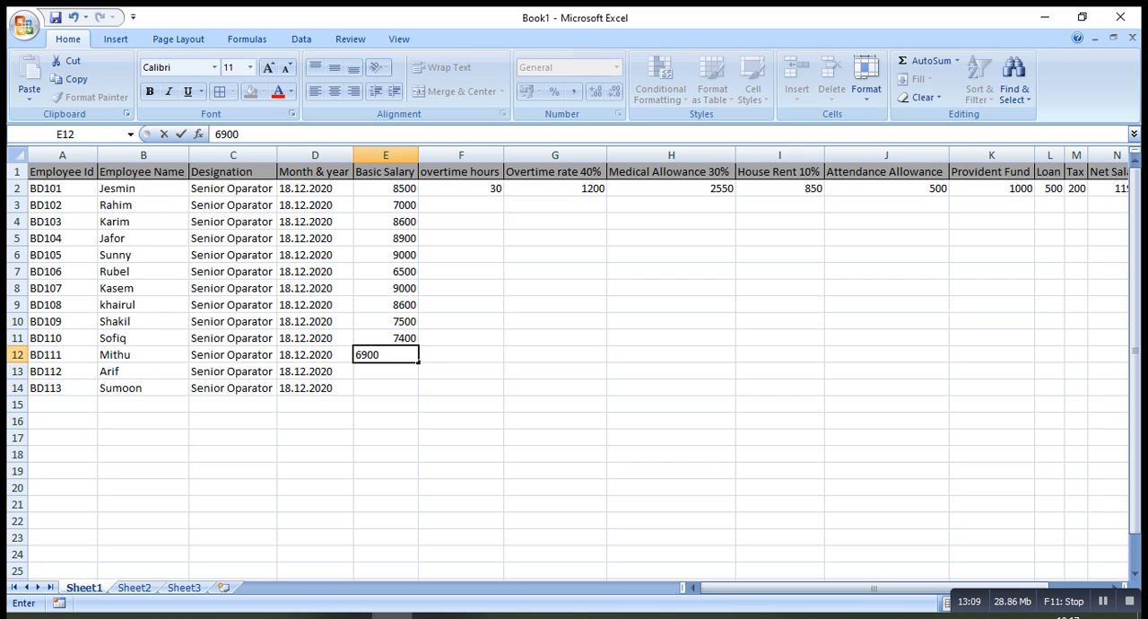
key("Return")
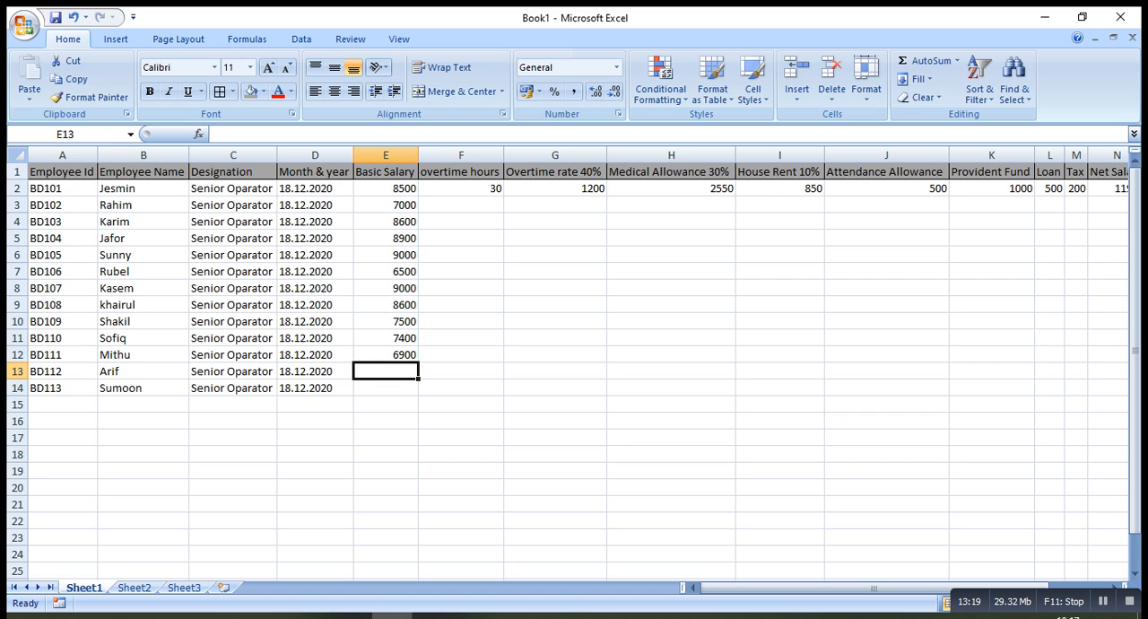
type("8900")
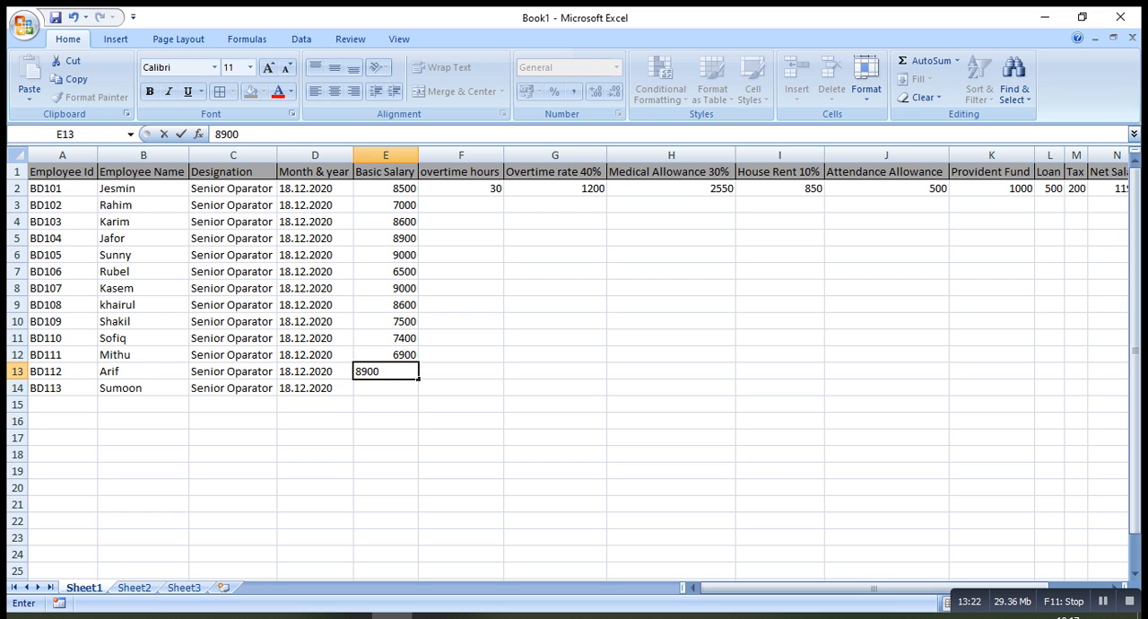
key("Return")
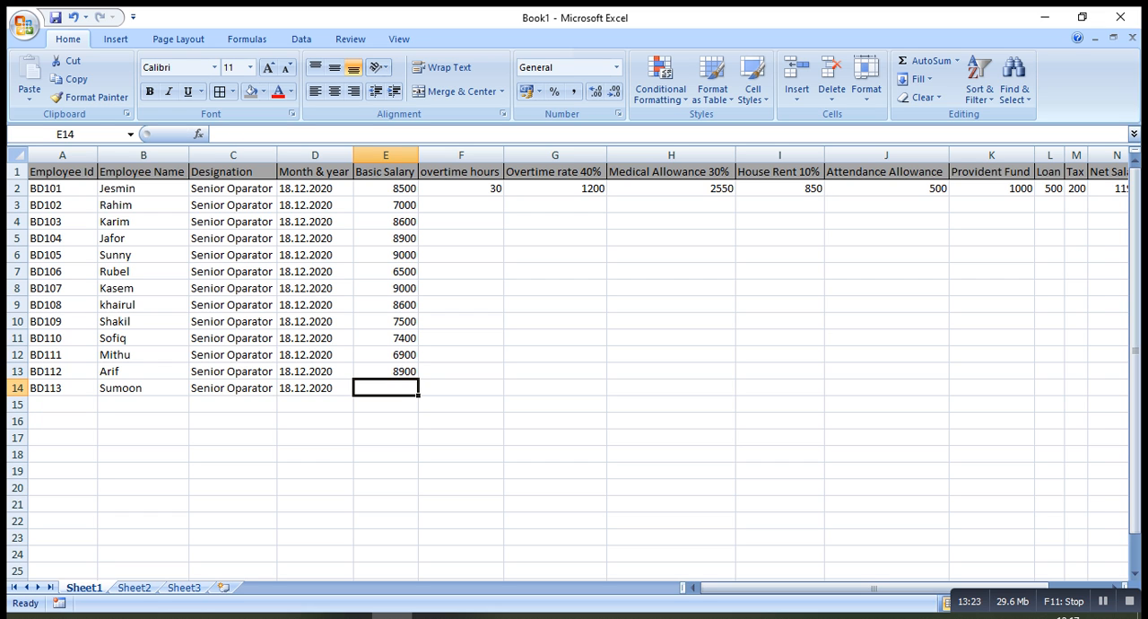
type("500")
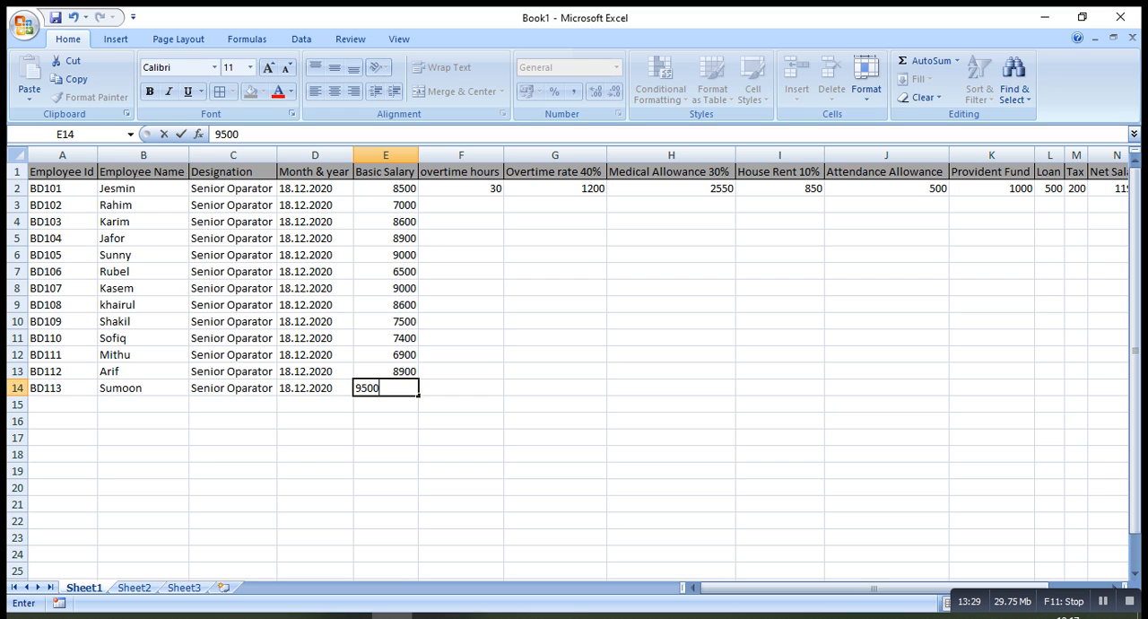
key("Return")
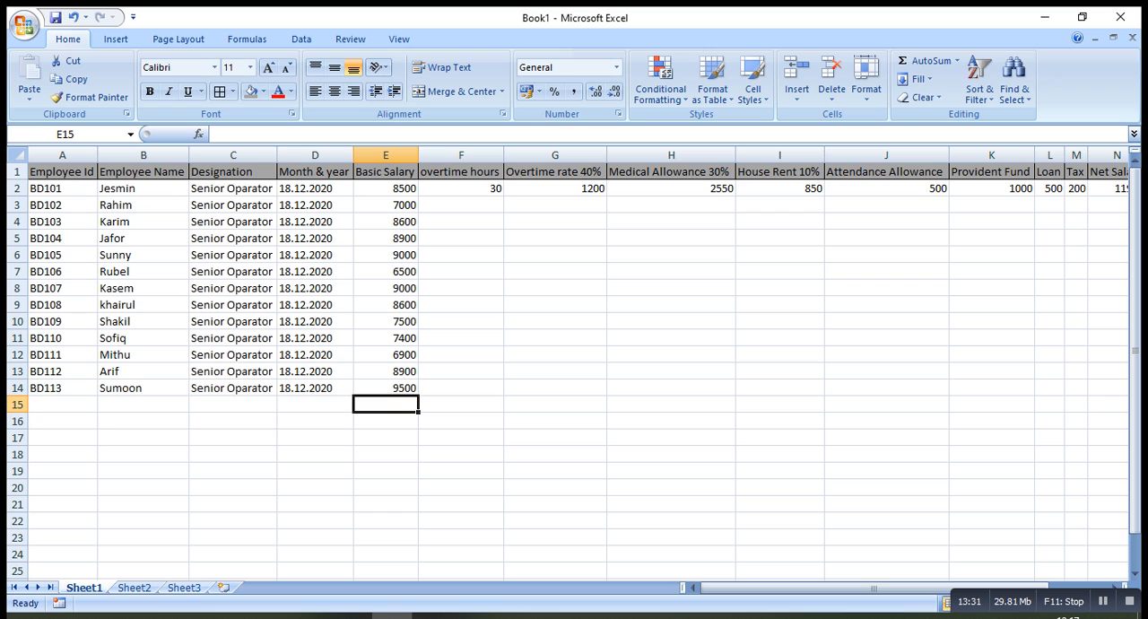
Enter the overtime hours 56, 73, 34 and 20 in cells F3 to F6
left_click(461, 206)
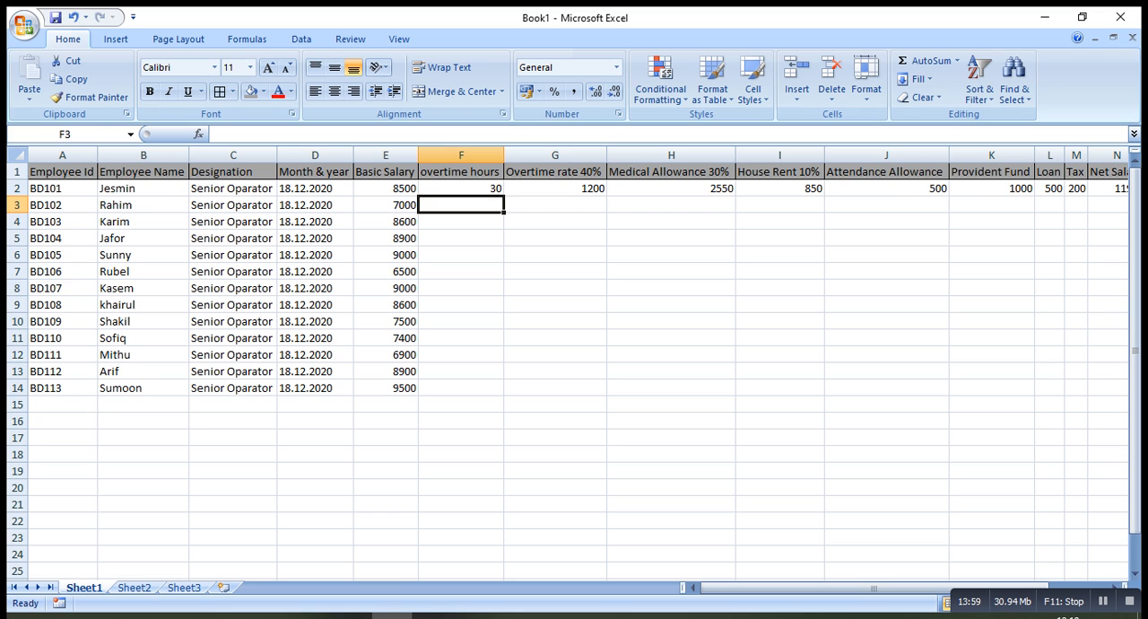
left_click(461, 221)
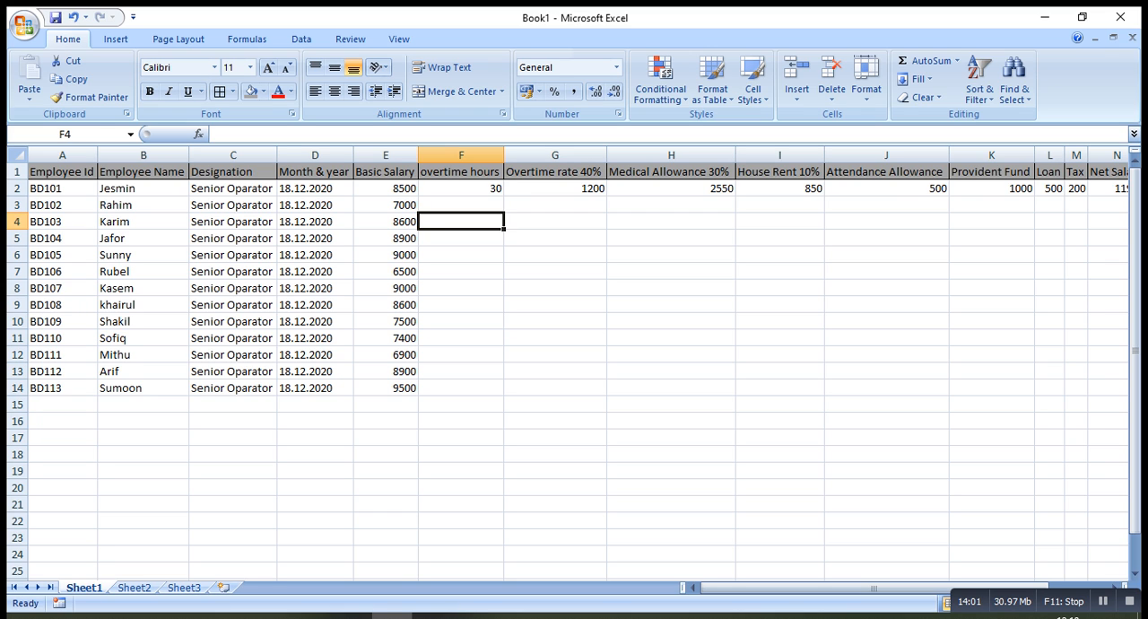
left_click(461, 204)
type("56")
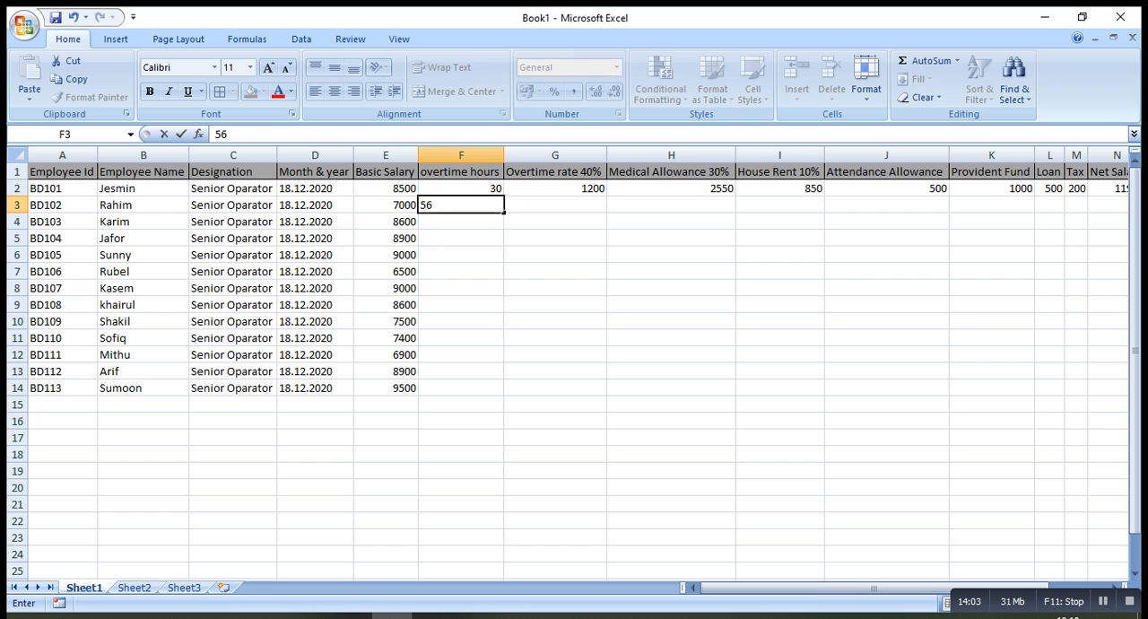
key("Return")
type("73")
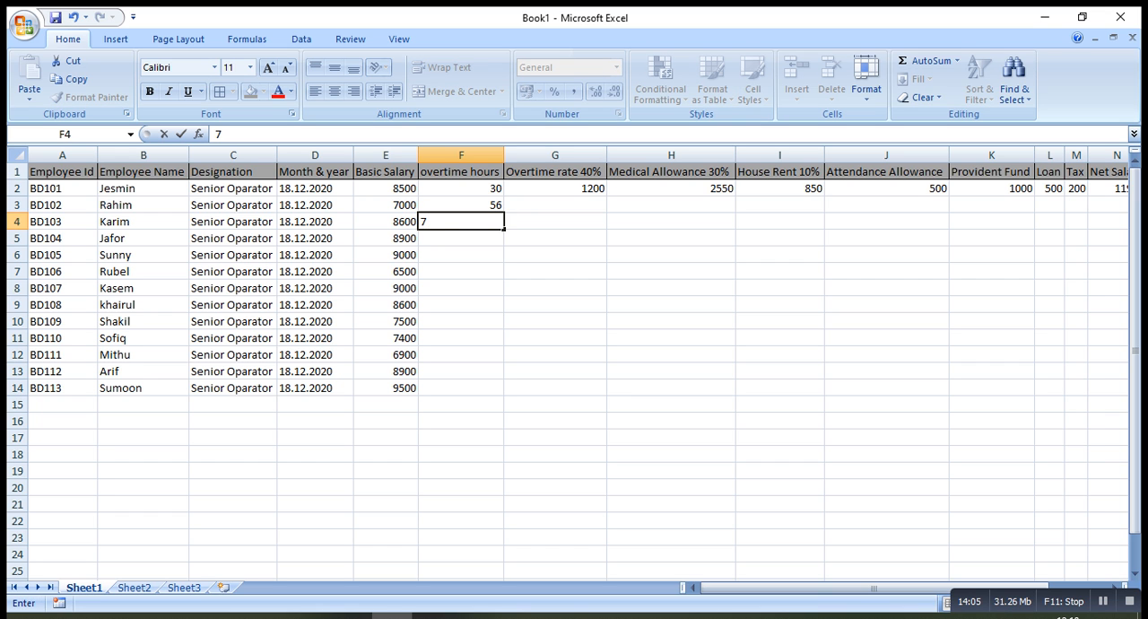
key("Return")
type("34")
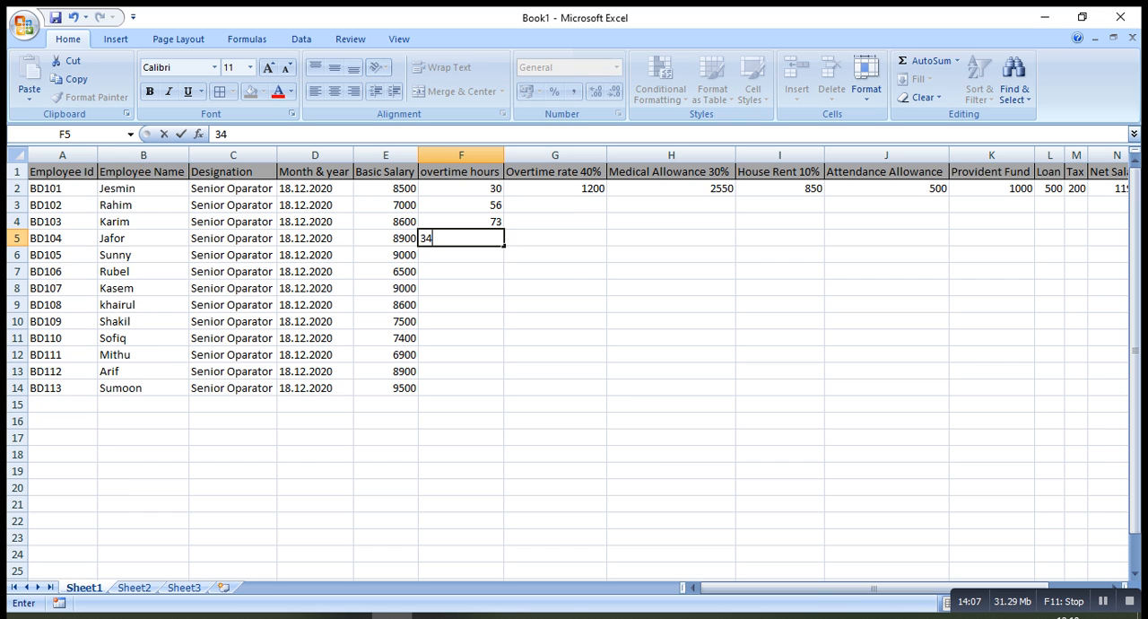
key("Return")
type("20")
key("Return")
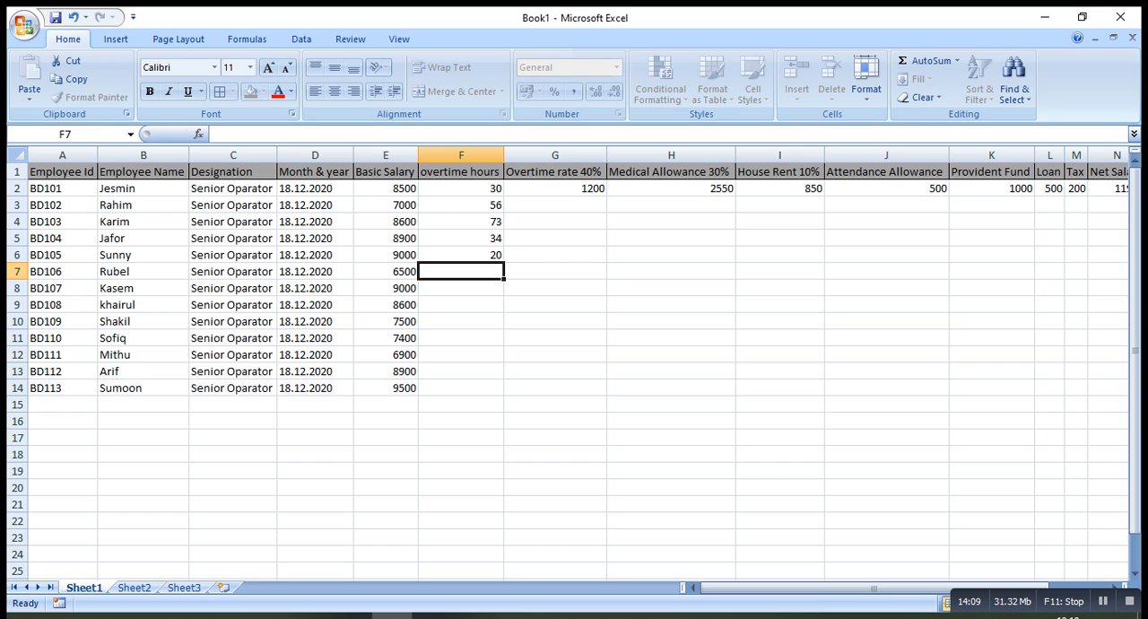
Enter the overtime hours 32, 56, 78 and 91 in cells F7 to F10
type("32")
key("Return")
type("56")
key("Return")
type("78")
key("Return")
type("91")
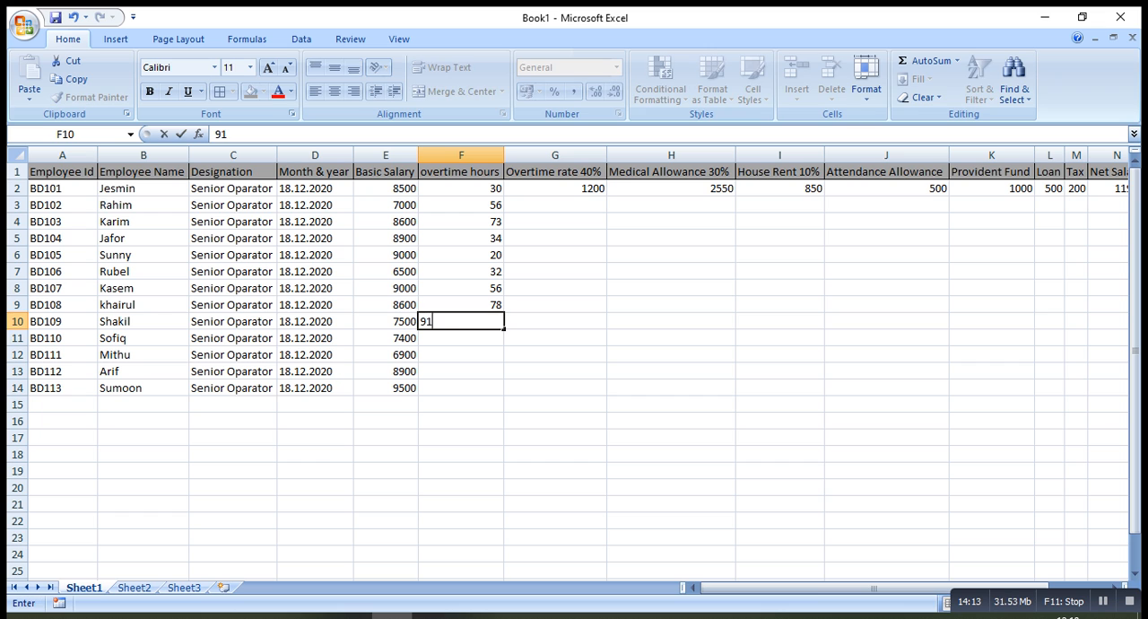
key("Return")
Enter the overtime hours 5, 33, 22 and 56 in cells F11 to F14
type("0")
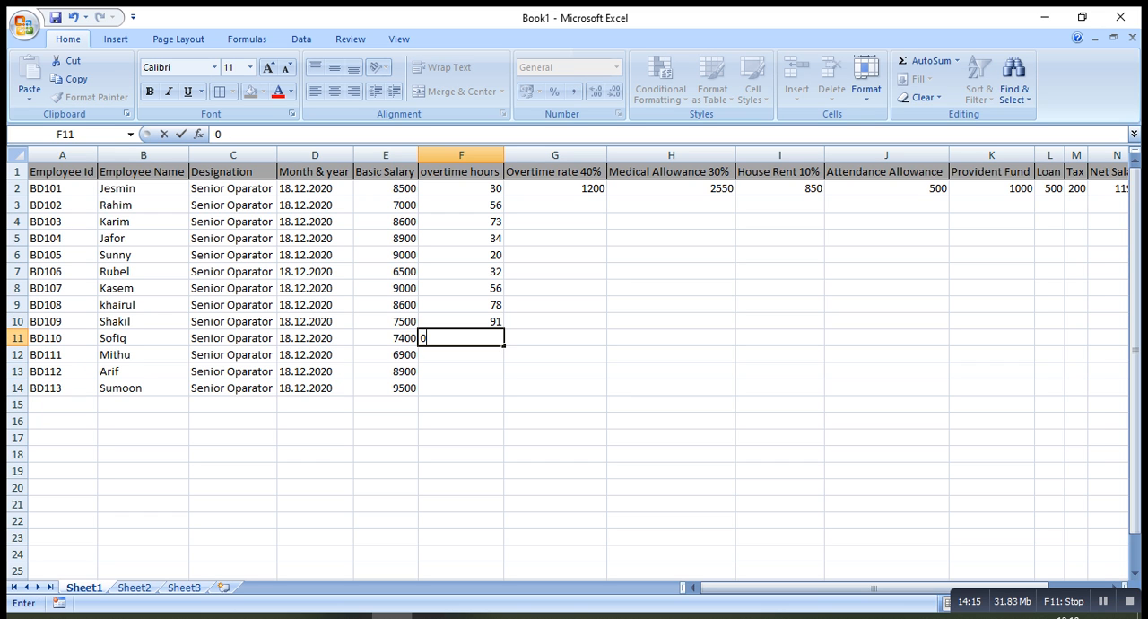
type("5")
key("Return")
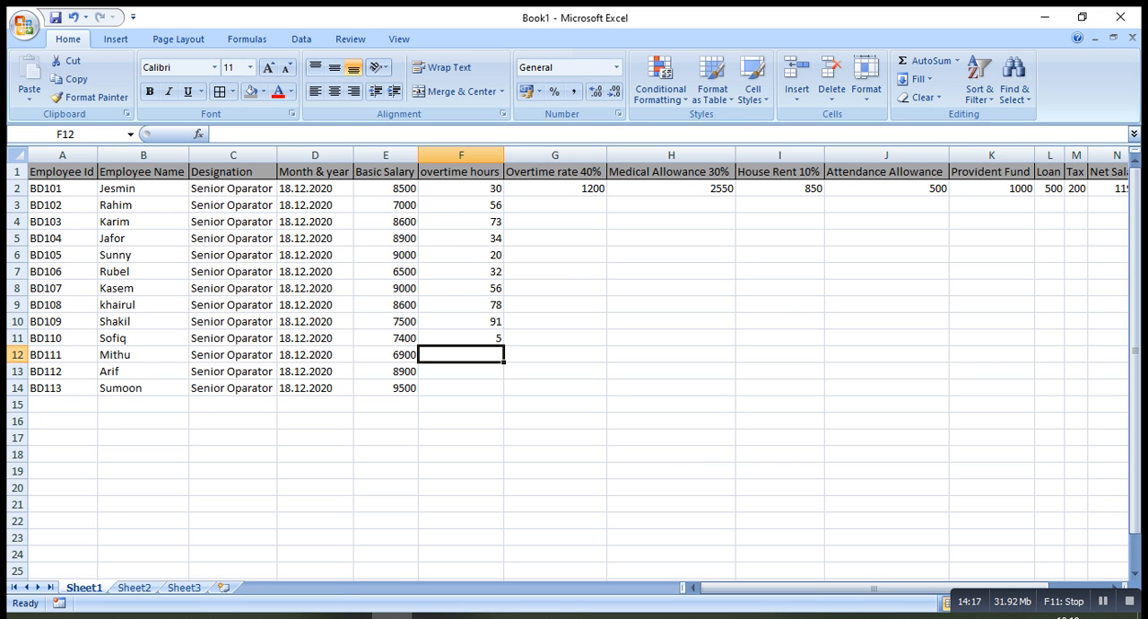
type("33")
key("Return")
type("22")
key("Return")
type("56")
key("Return")
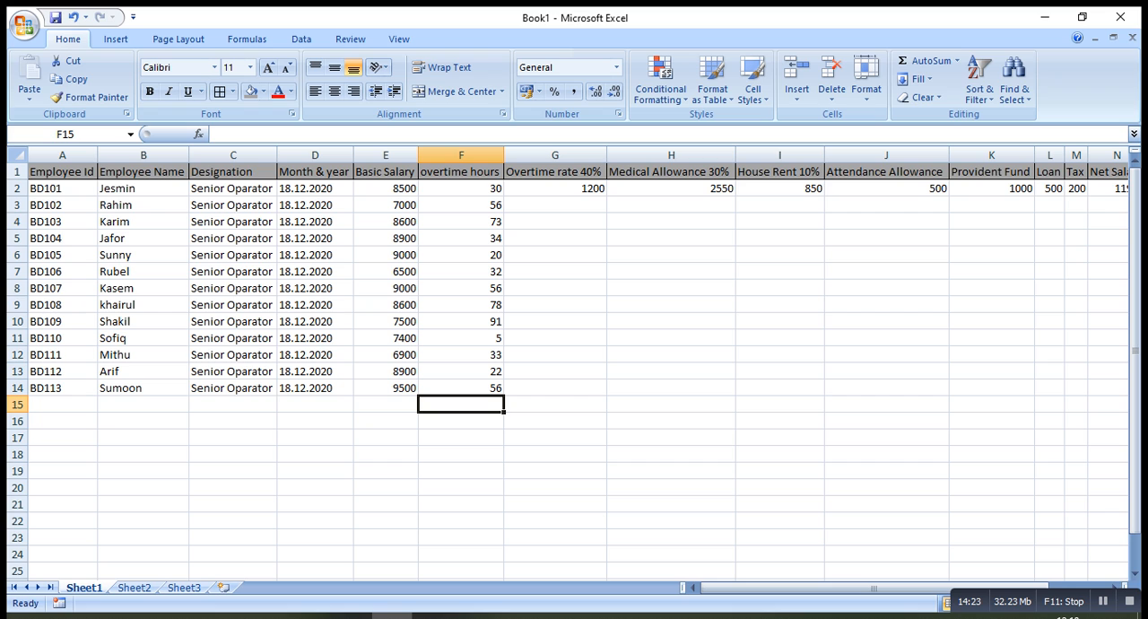
Fill the overtime formula from G2 down to G14 and check the copied formula in row 11
left_click(555, 205)
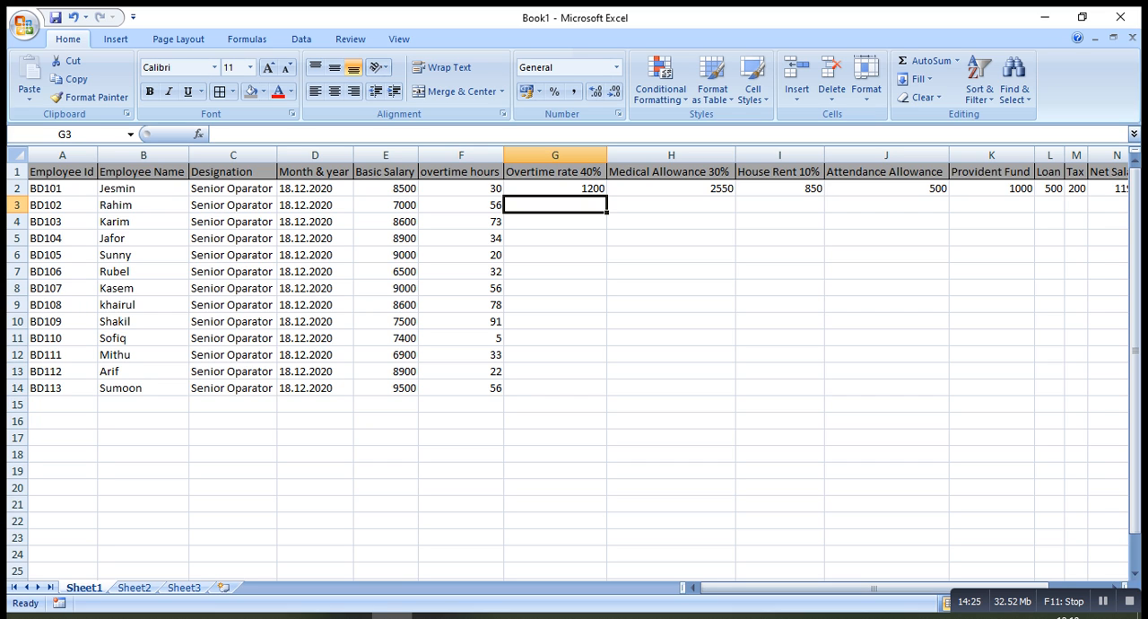
left_click(555, 188)
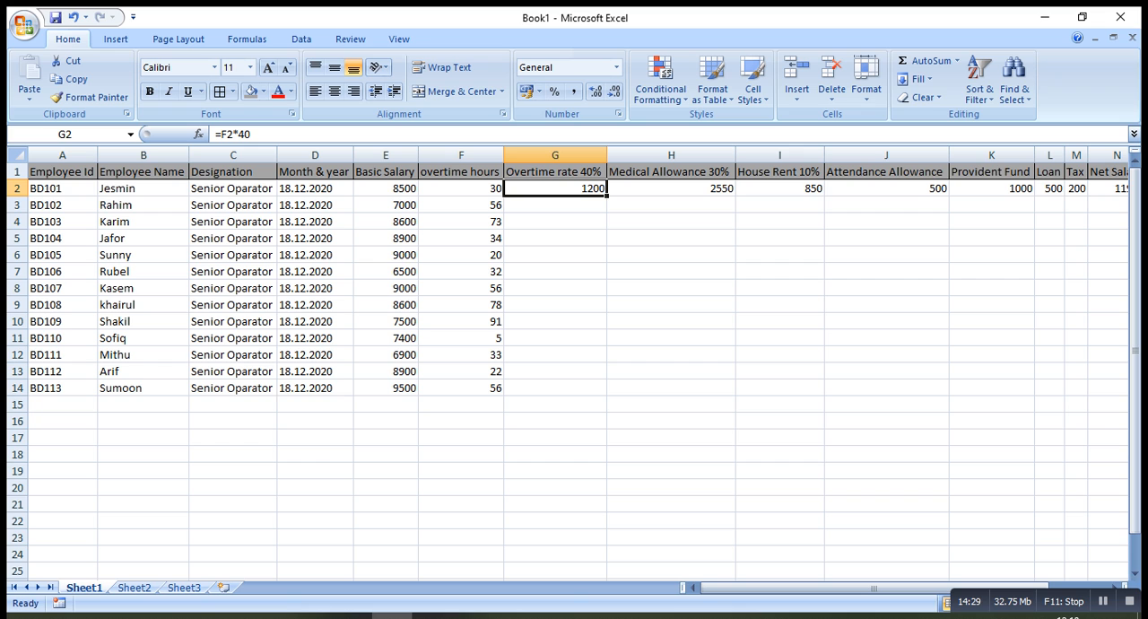
left_click_drag(607, 195, 607, 394)
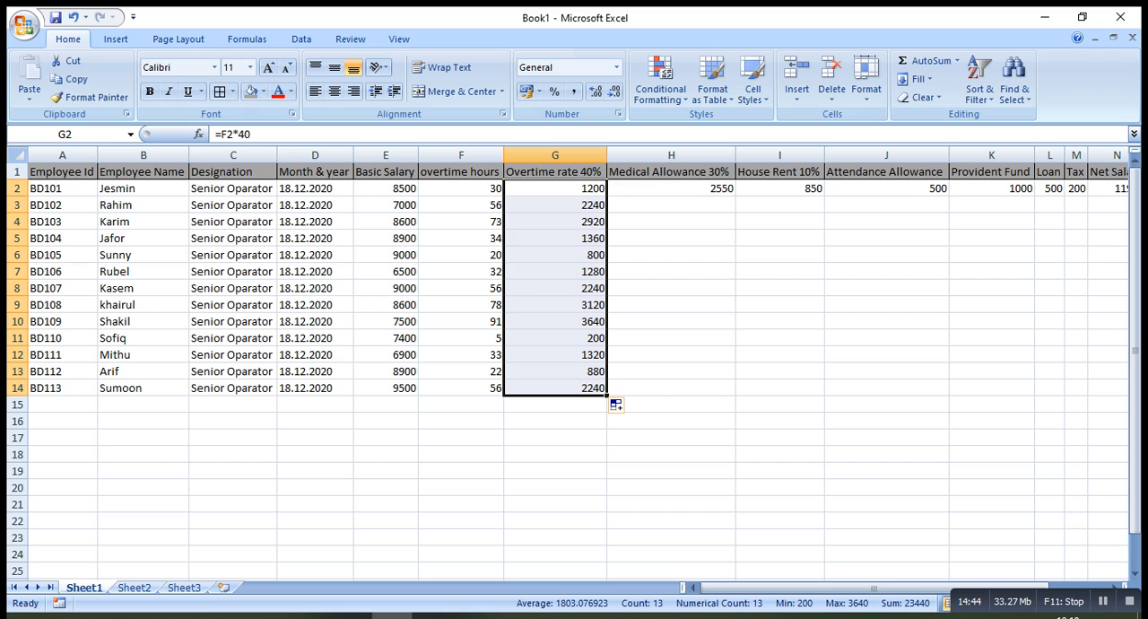
left_click(462, 338)
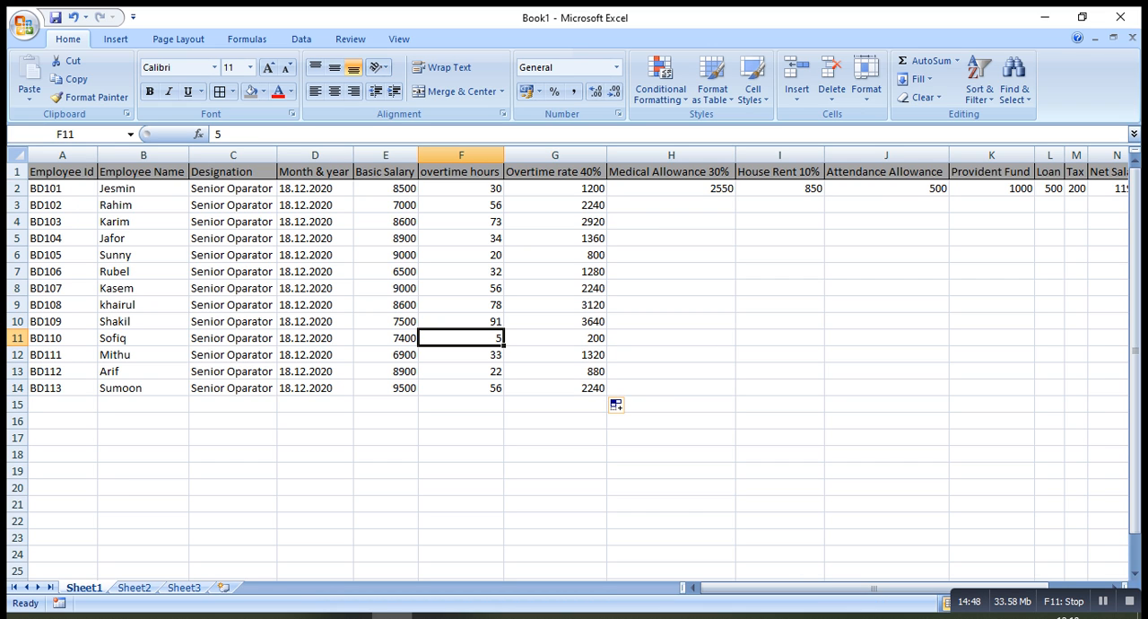
left_click(555, 338)
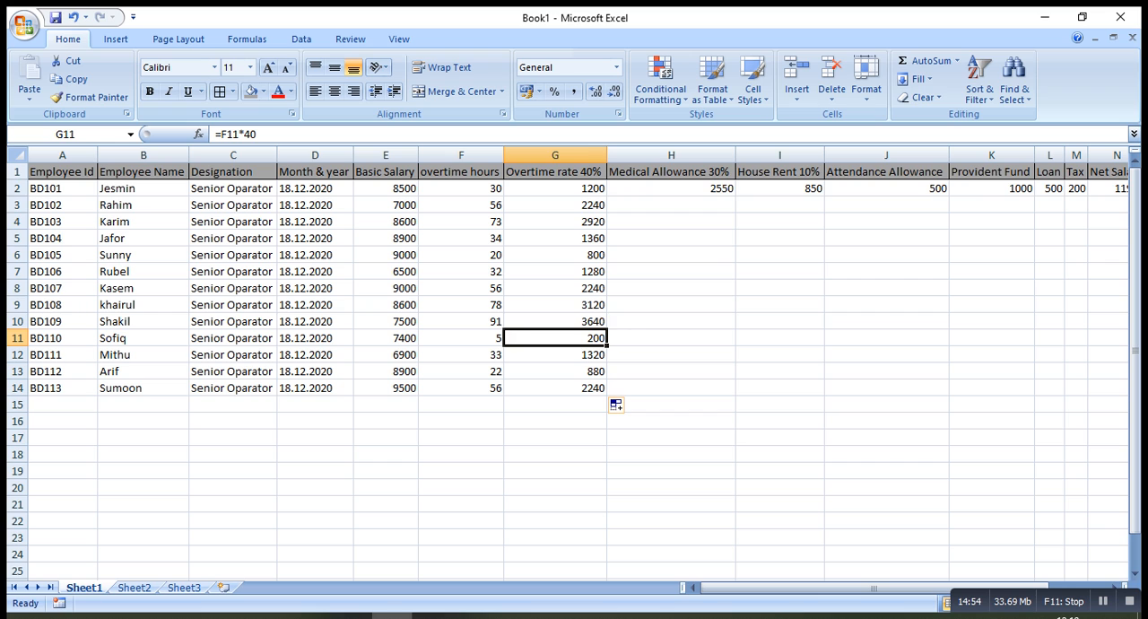
Review the 30% medical allowance formula in H2 and fill it down to H14
left_click(671, 189)
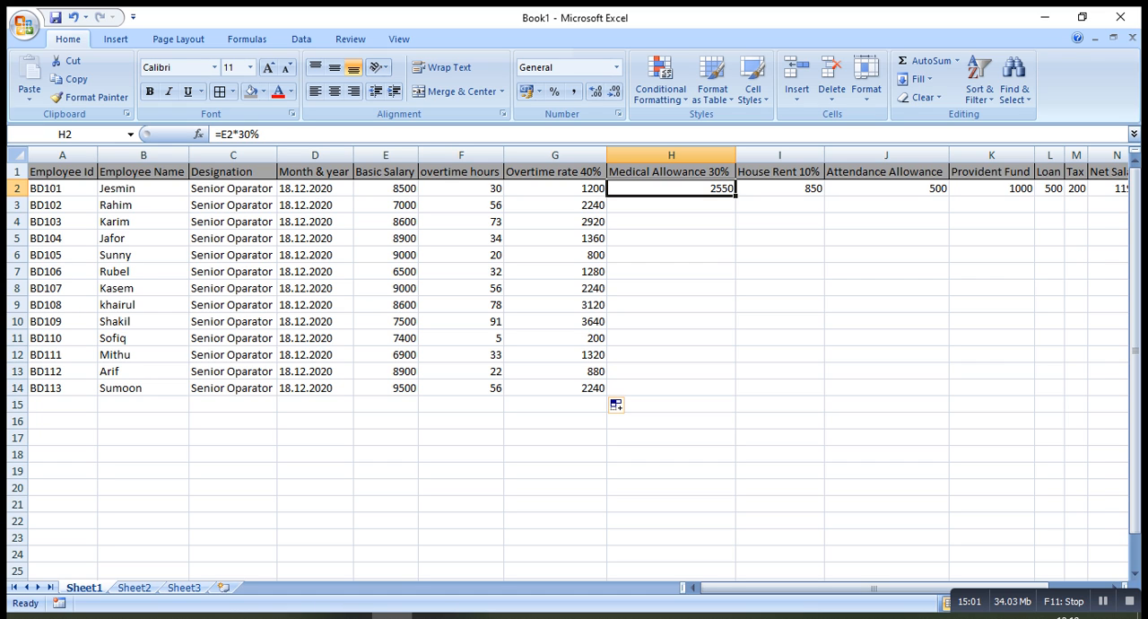
left_click_drag(262, 134, 214, 134)
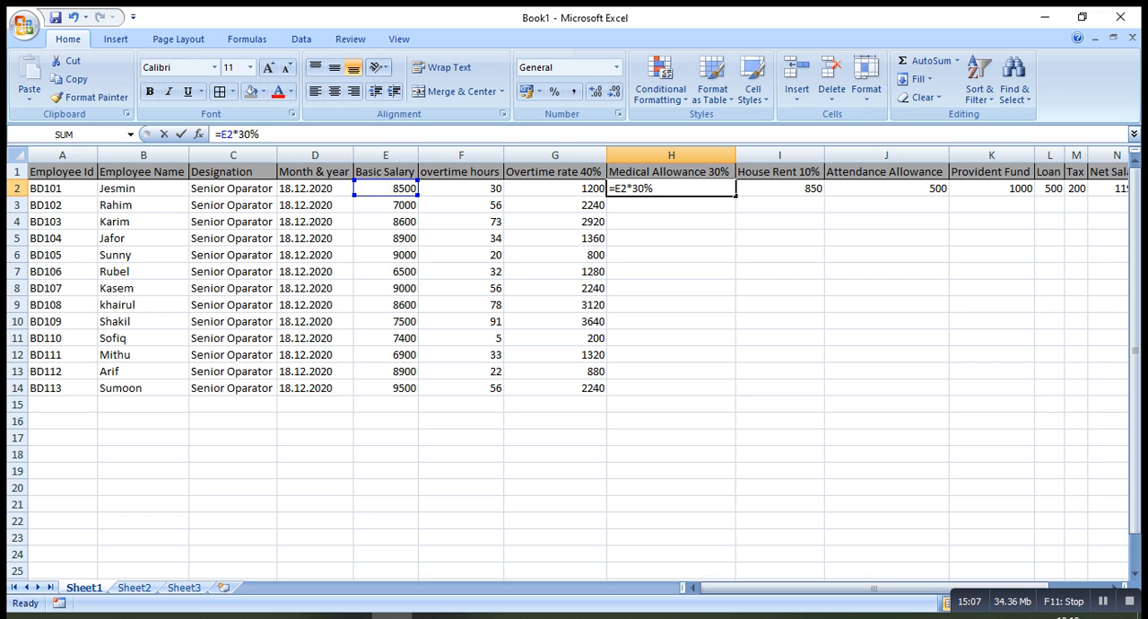
key("Return")
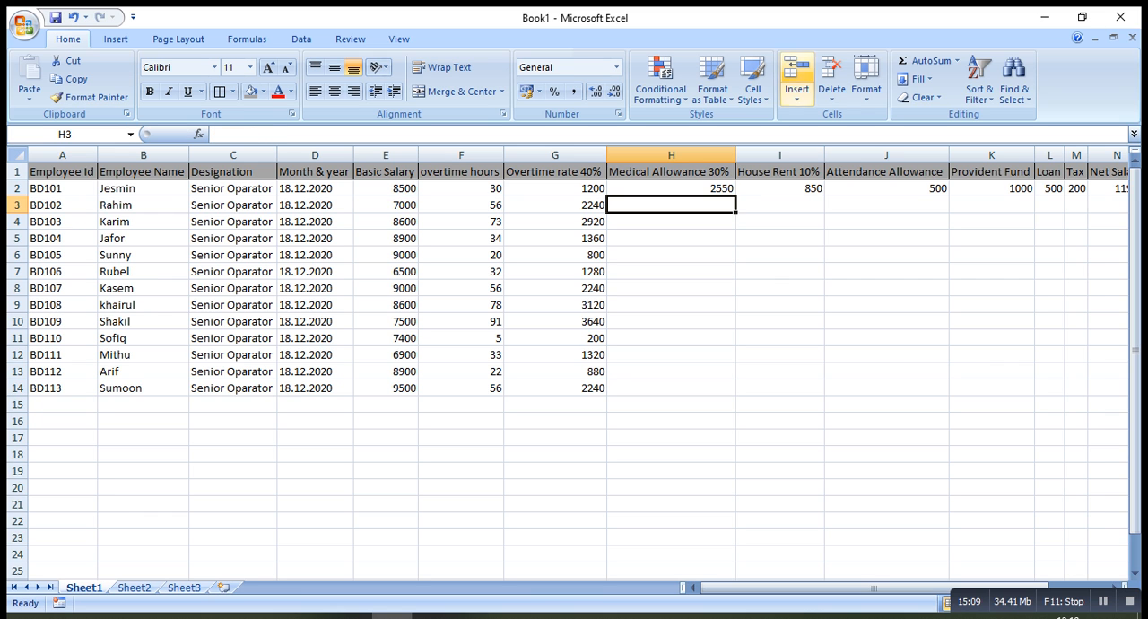
key("Up")
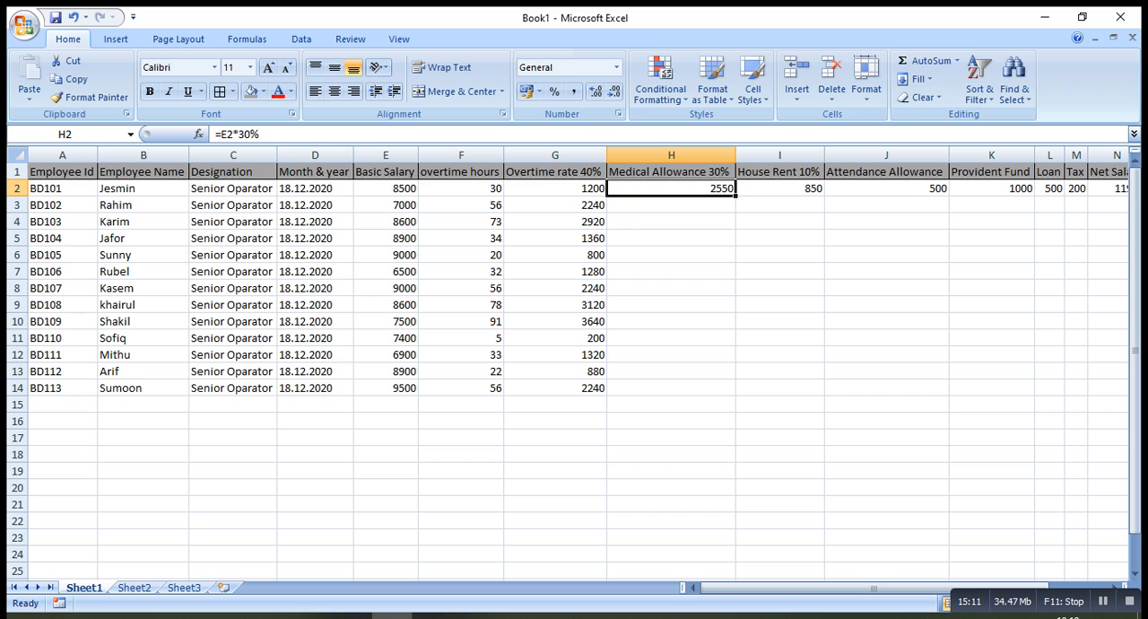
left_click_drag(735, 196, 734, 377)
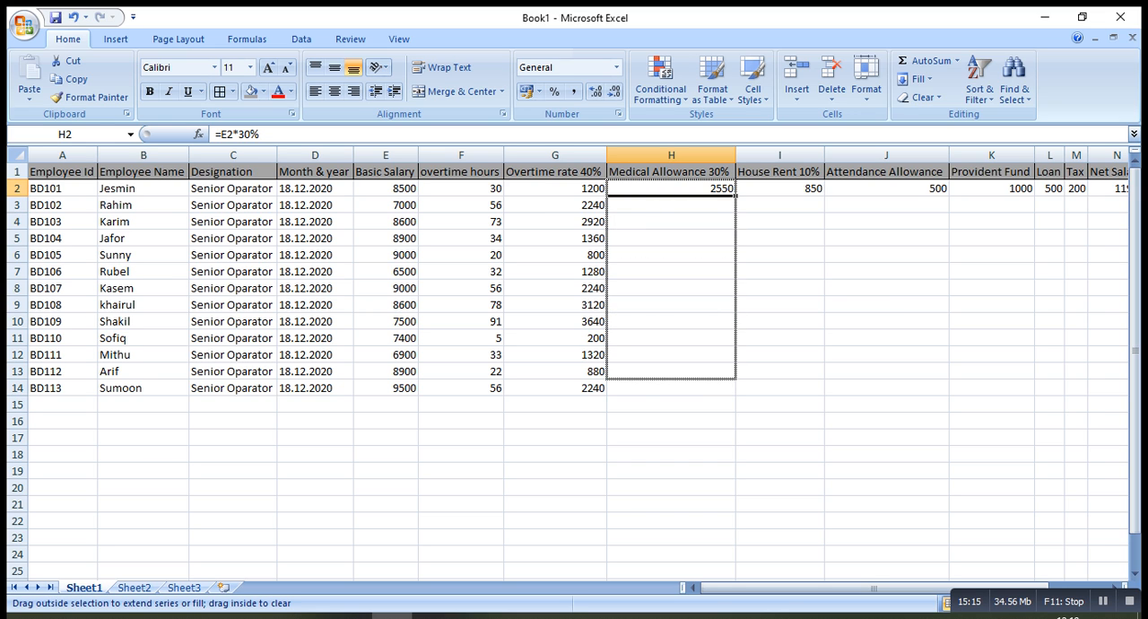
left_click_drag(736, 378, 736, 394)
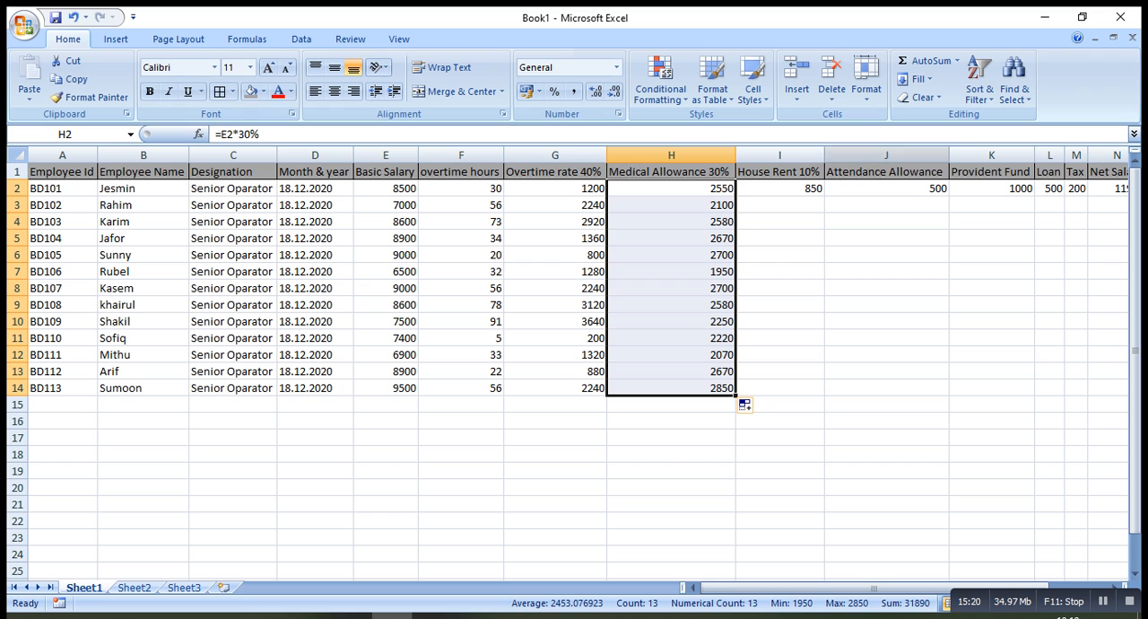
Fill the house rent formula in I2 and the attendance allowance in J2 down to row 14
left_click(780, 189)
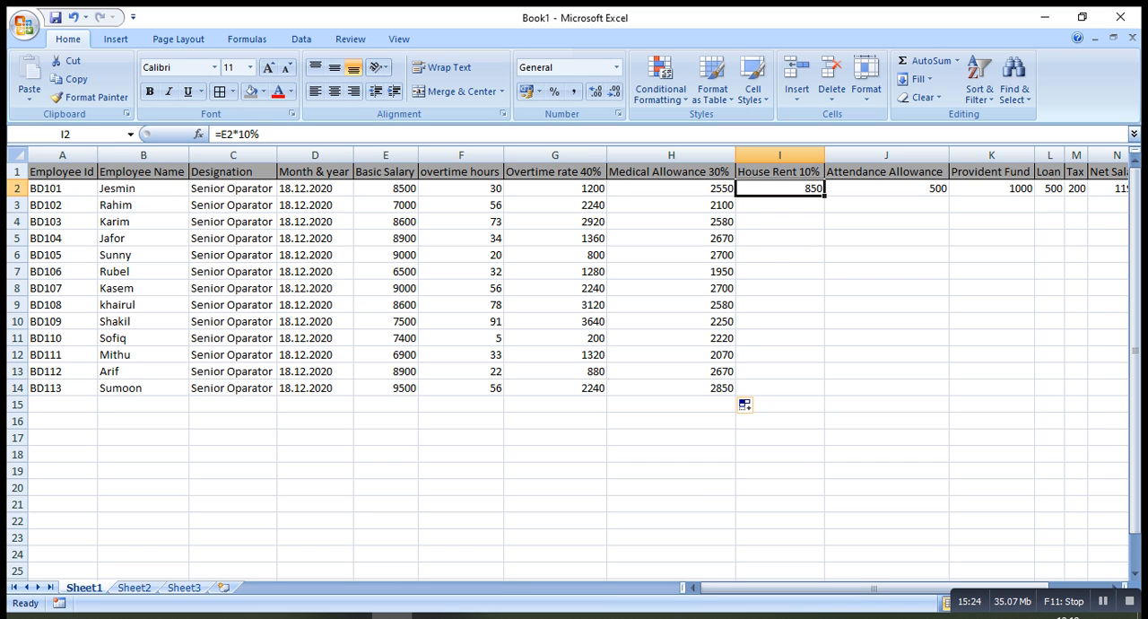
left_click_drag(824, 195, 823, 391)
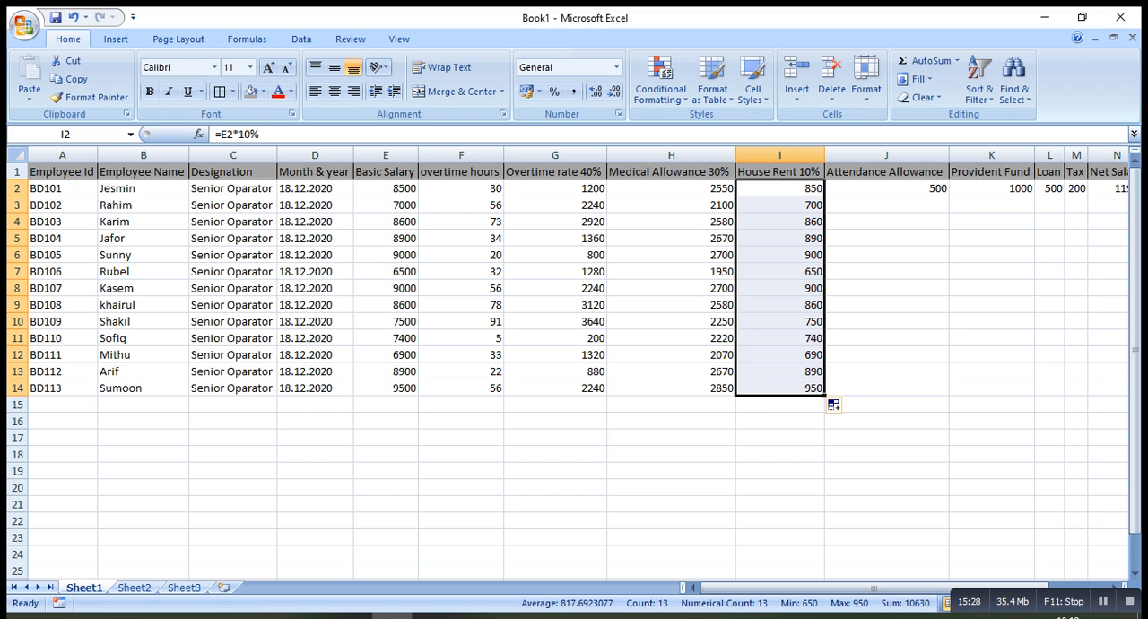
left_click(887, 189)
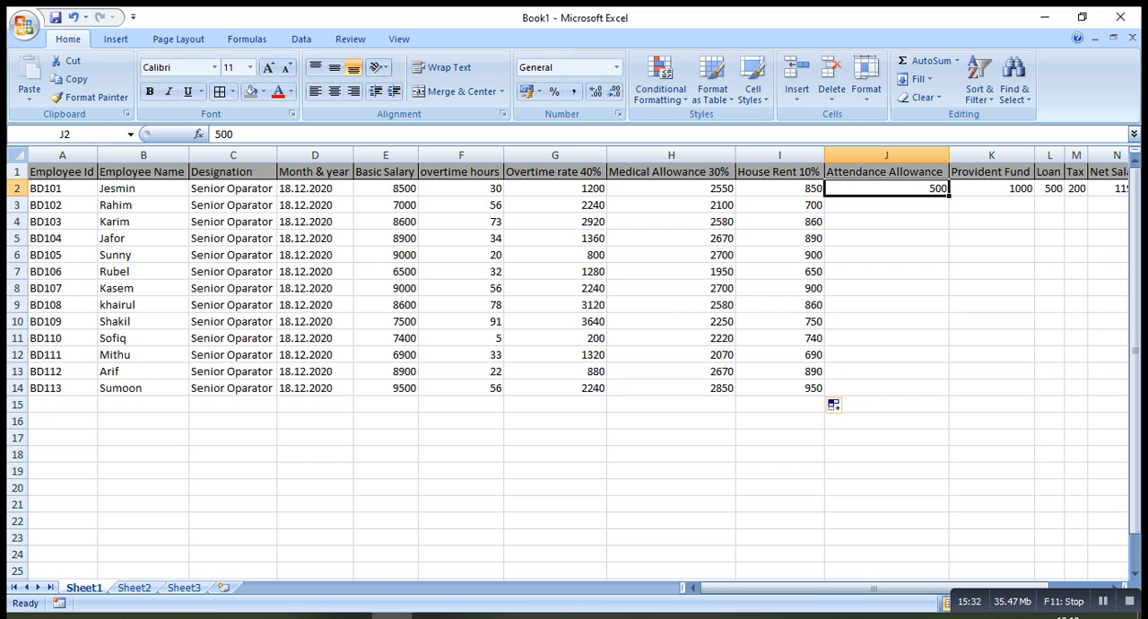
left_click_drag(949, 194, 951, 395)
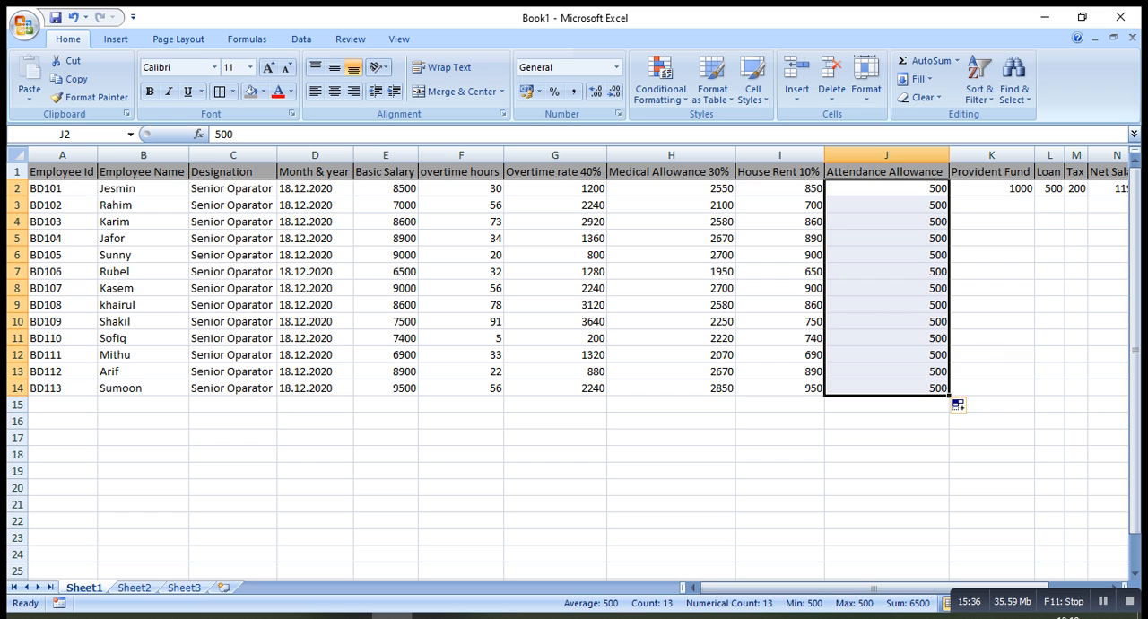
Clear the attendance allowance from cells J7, J10 and J4
left_click(886, 272)
key("BackSpace")
key("Return")
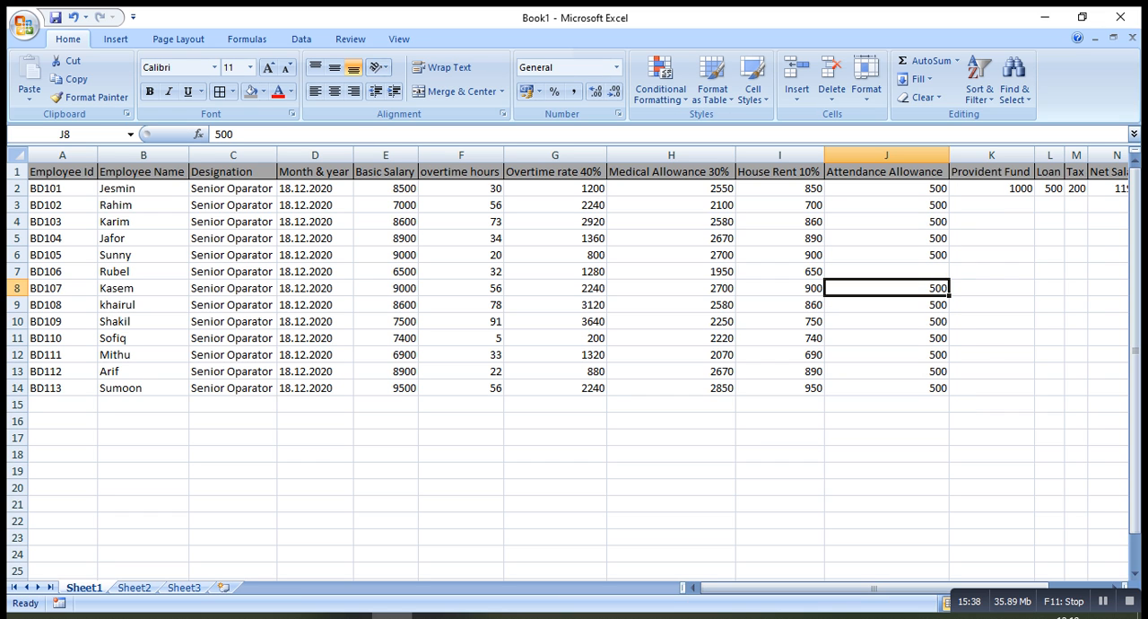
left_click(886, 322)
key("BackSpace")
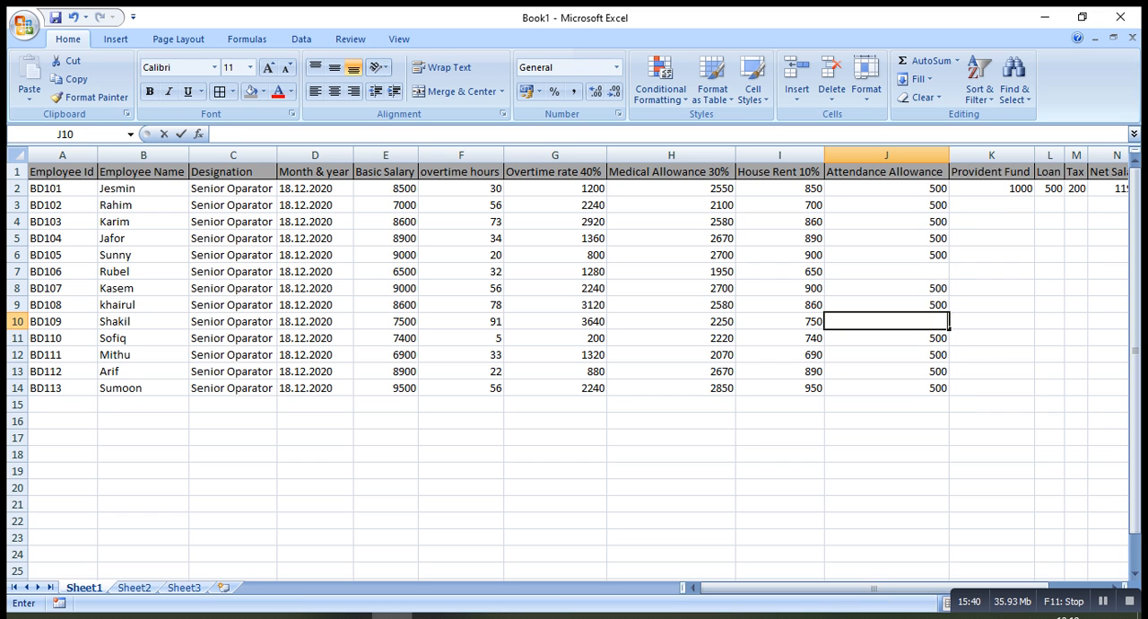
key("Return")
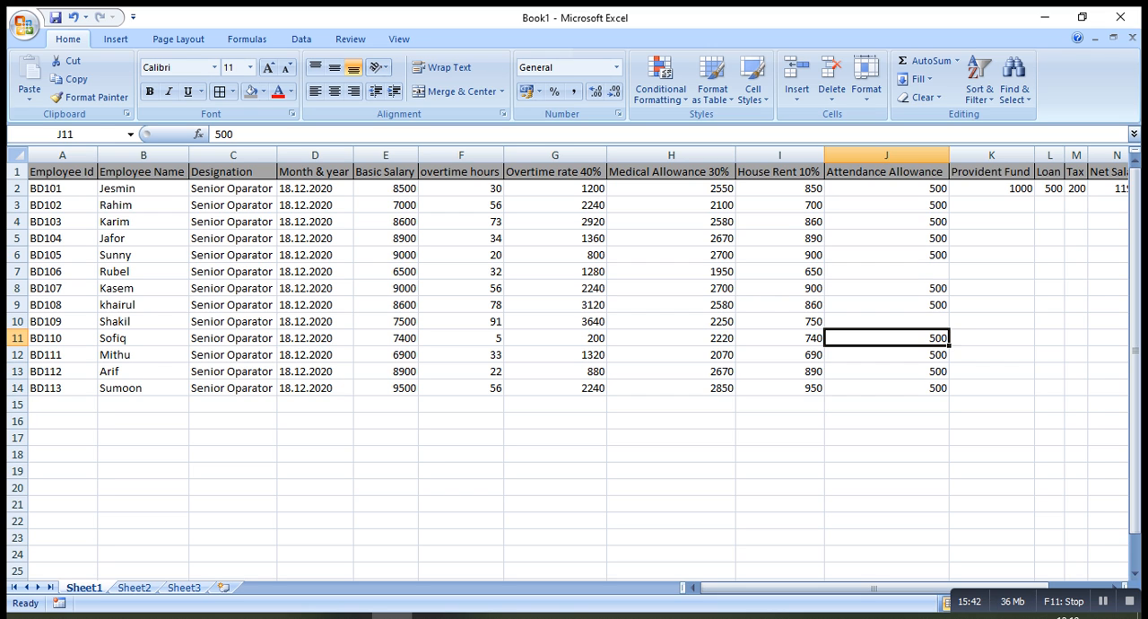
left_click(886, 222)
key("BackSpace")
left_click(993, 222)
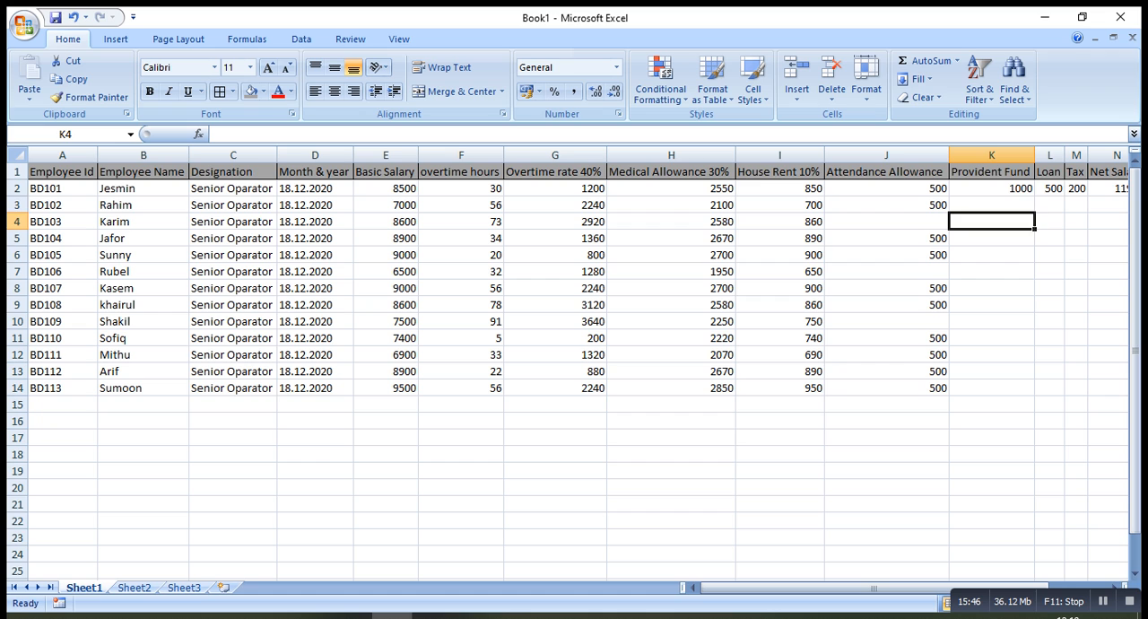
Fill the 1000 provident fund amount from K2 down to K14
left_click(992, 206)
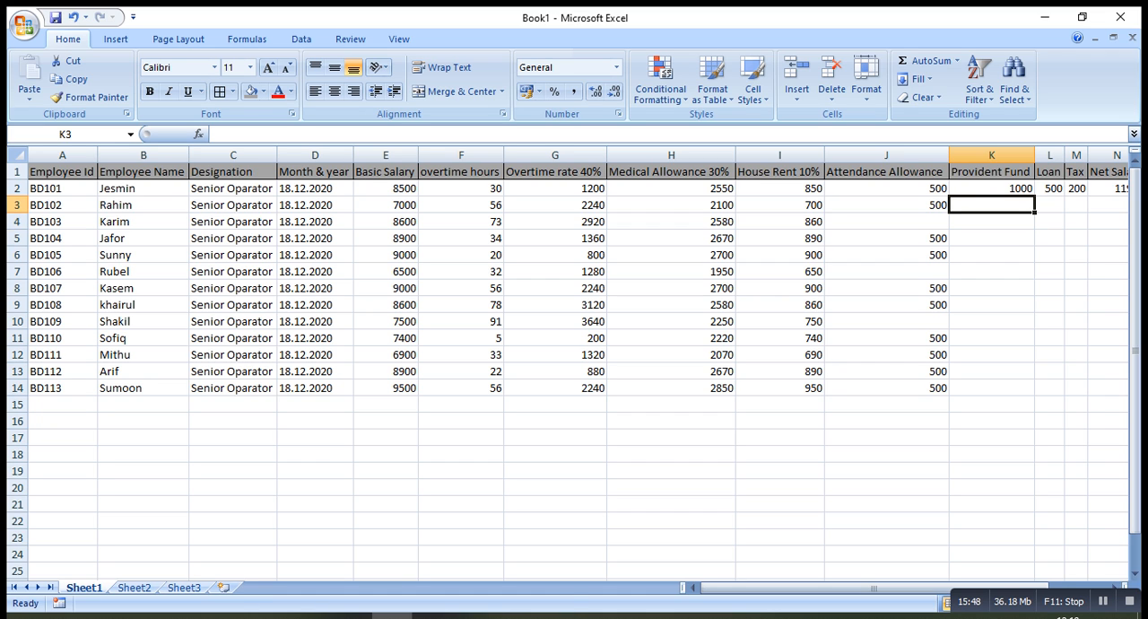
left_click(992, 188)
left_click_drag(992, 189, 1036, 397)
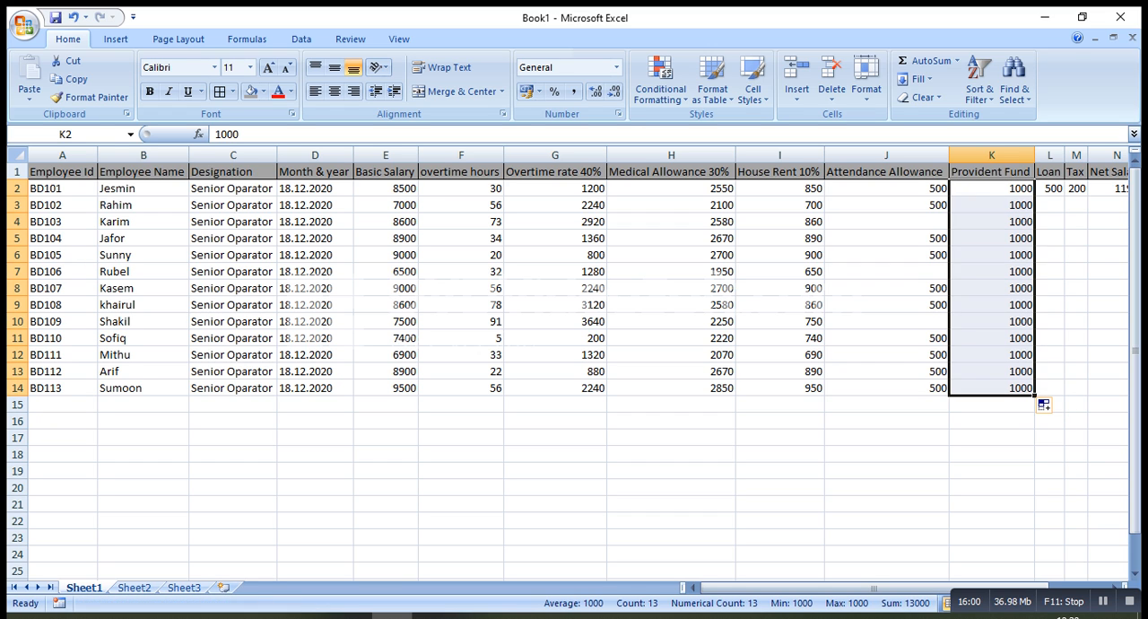
Fill the 500 loan amount from L2 down to L8 and the 200 tax from M2 down to M14
left_click(1051, 188)
left_click_drag(1065, 196, 1065, 292)
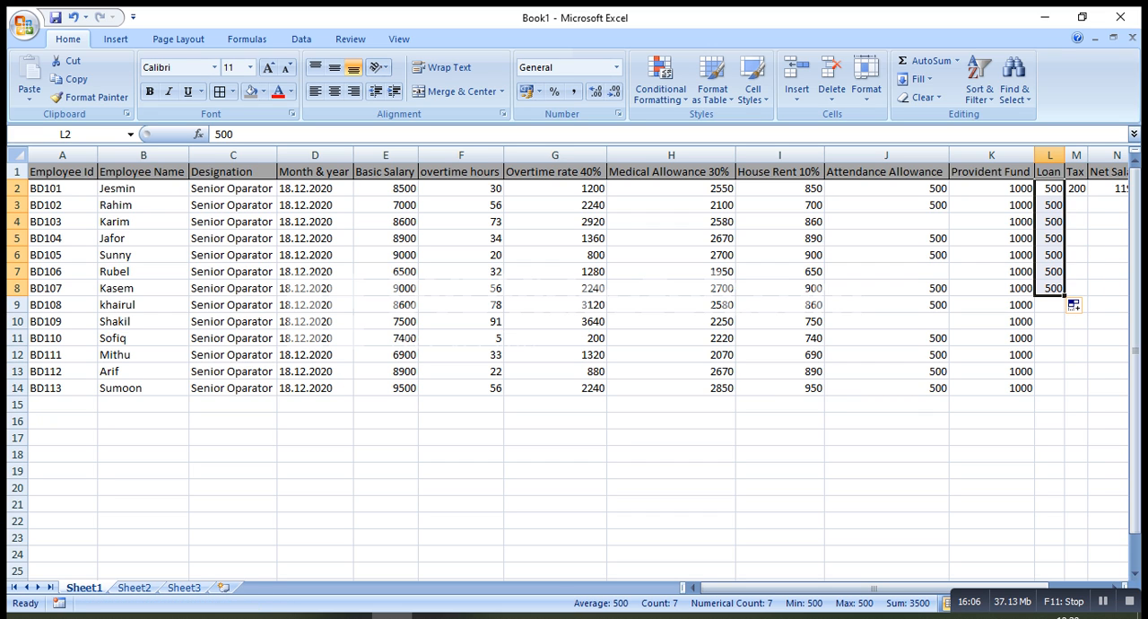
left_click(1076, 188)
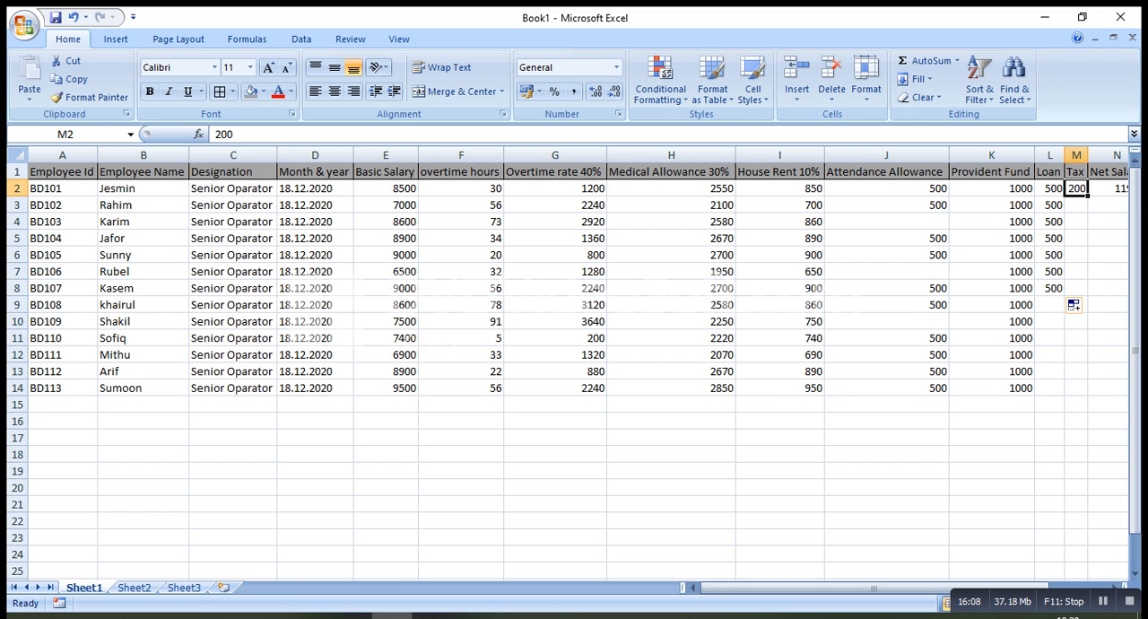
left_click_drag(1088, 195, 1087, 395)
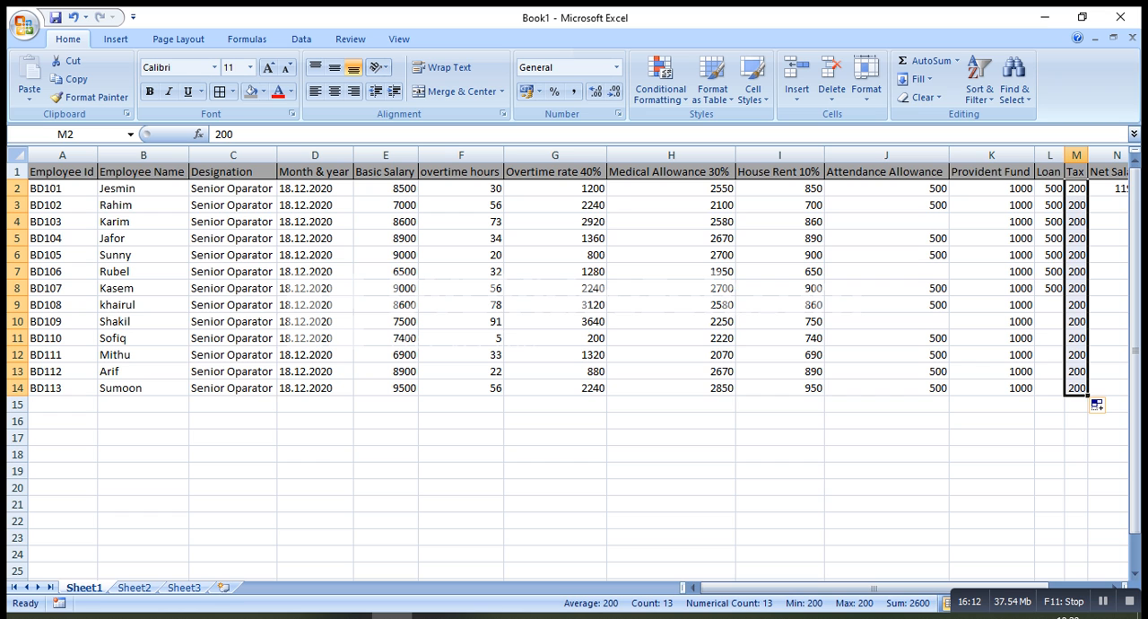
Select the net salary formula in cell N2 to fill it down the column
left_click_drag(897, 588, 925, 588)
left_click(1047, 189)
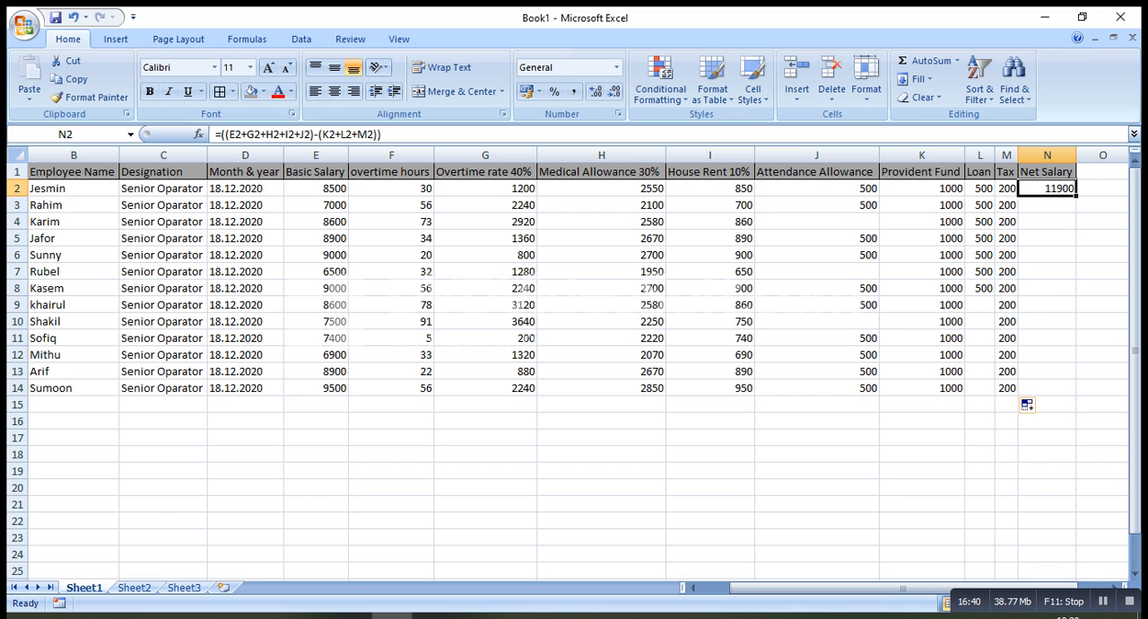
Fill the net salary formula from N2 down to N14
left_click_drag(1077, 195, 1067, 393)
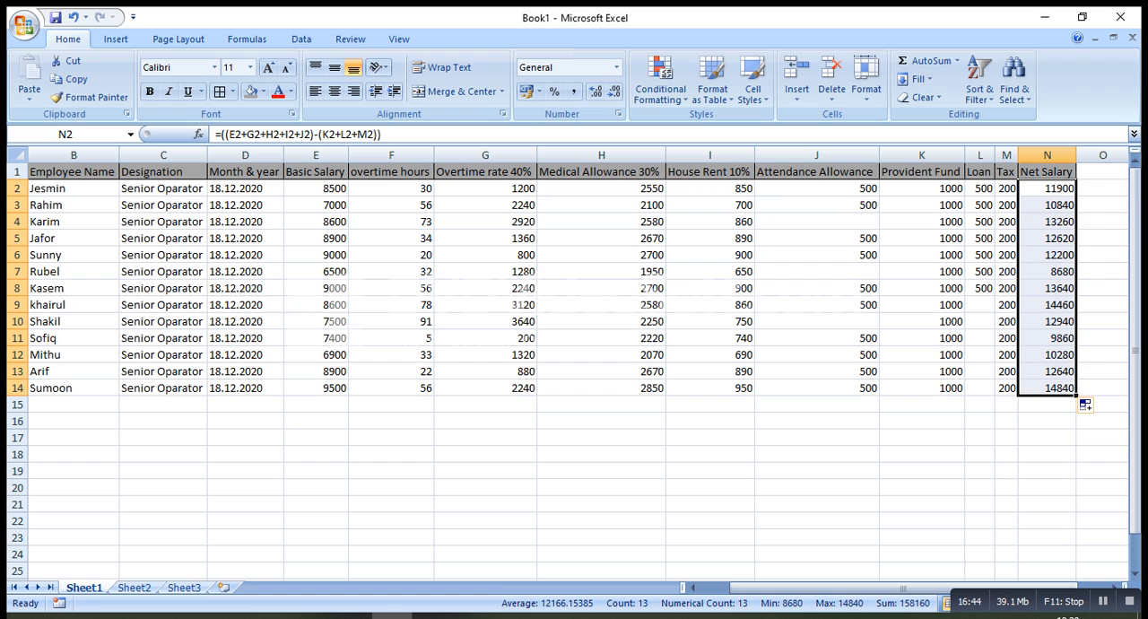
left_click(922, 471)
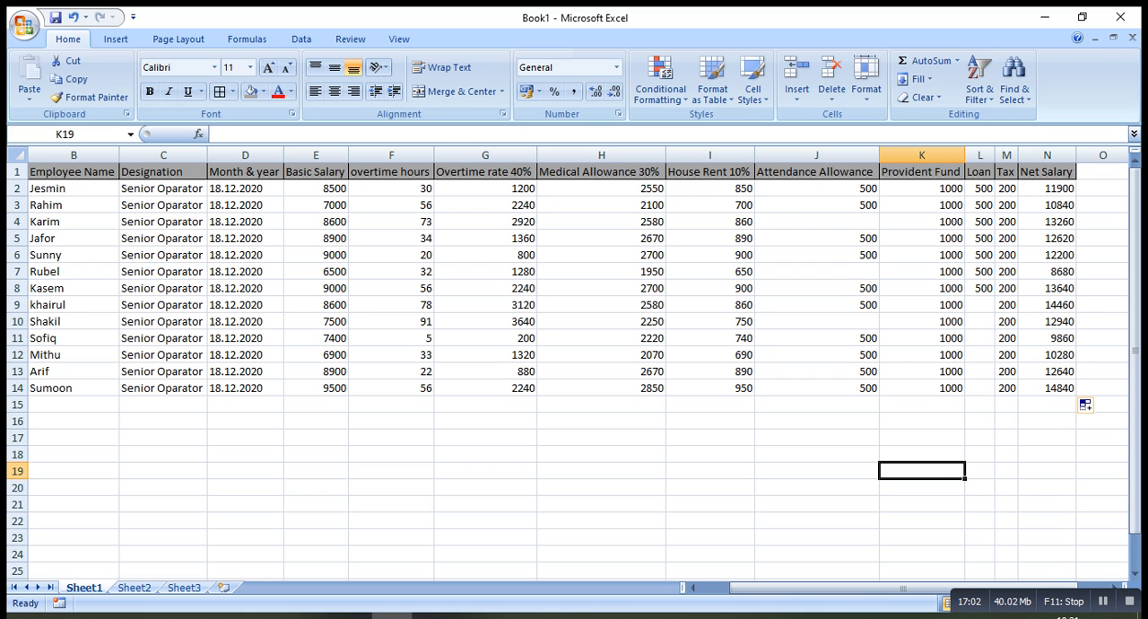
Apply all borders to the employee data range A2:N14
left_click_drag(785, 588, 755, 589)
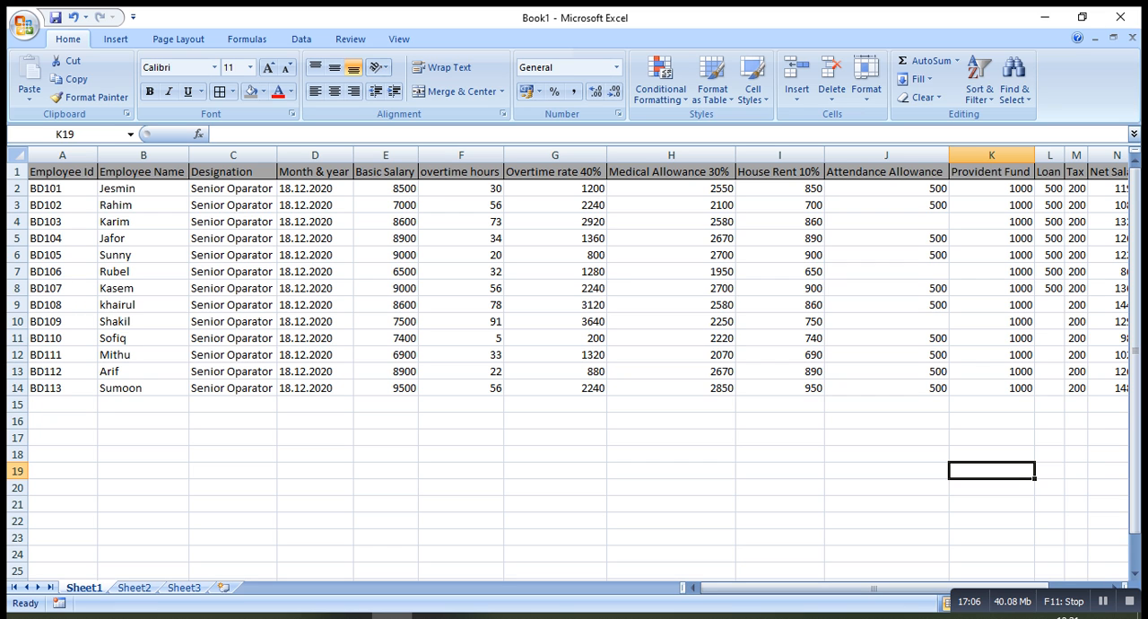
left_click_drag(62, 189, 995, 404)
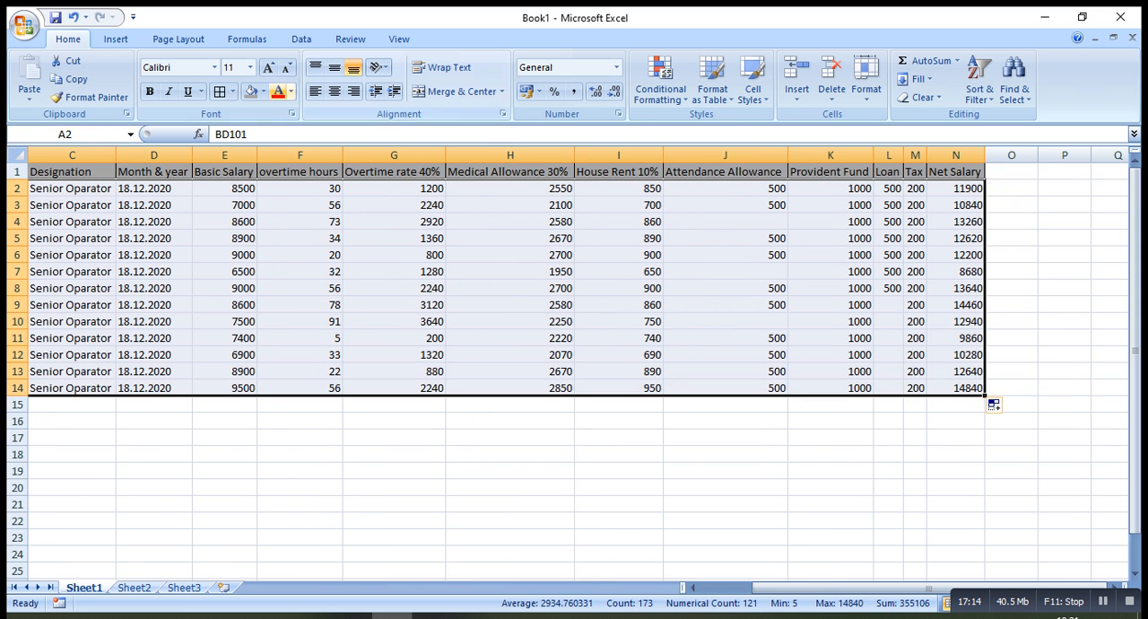
left_click(232, 91)
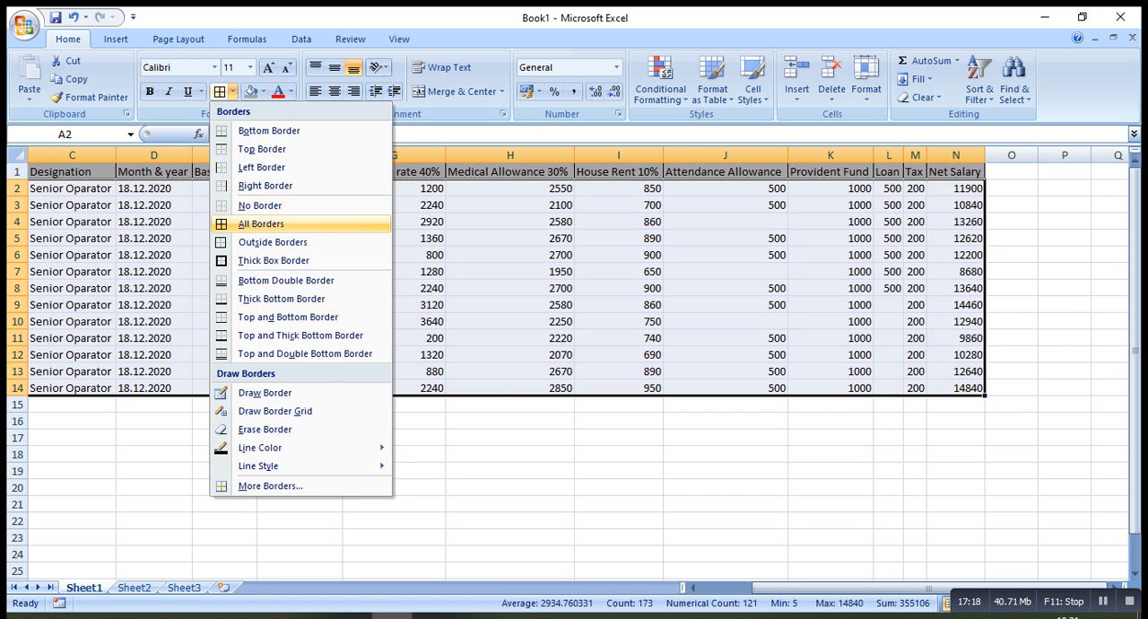
left_click(262, 223)
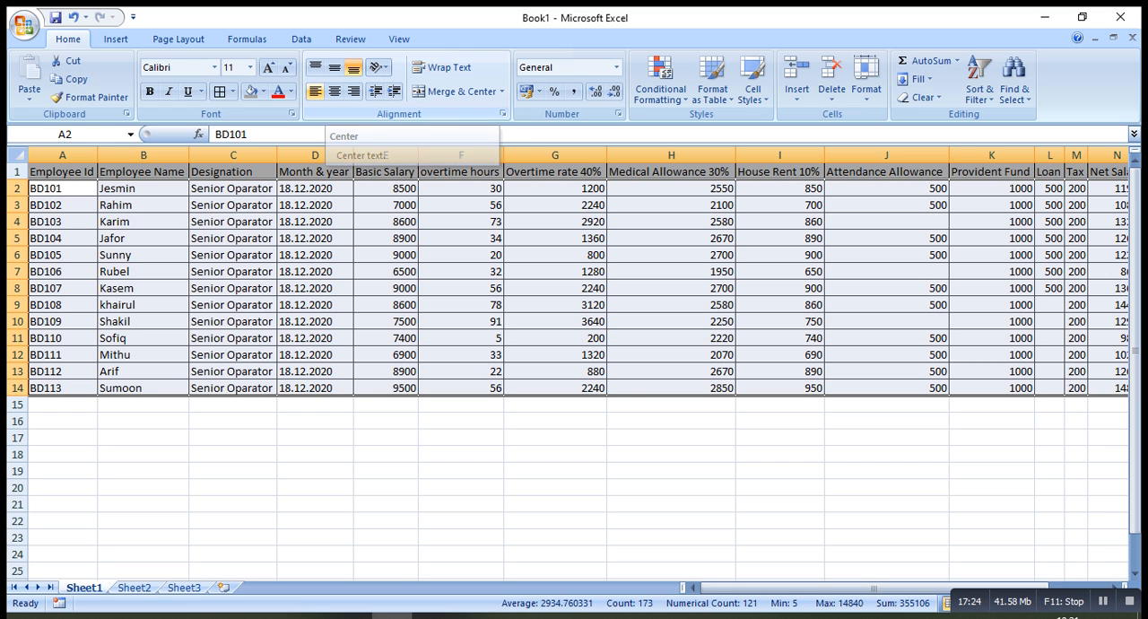
Right-align the contents of the employee data range A2:N14
left_click(315, 91)
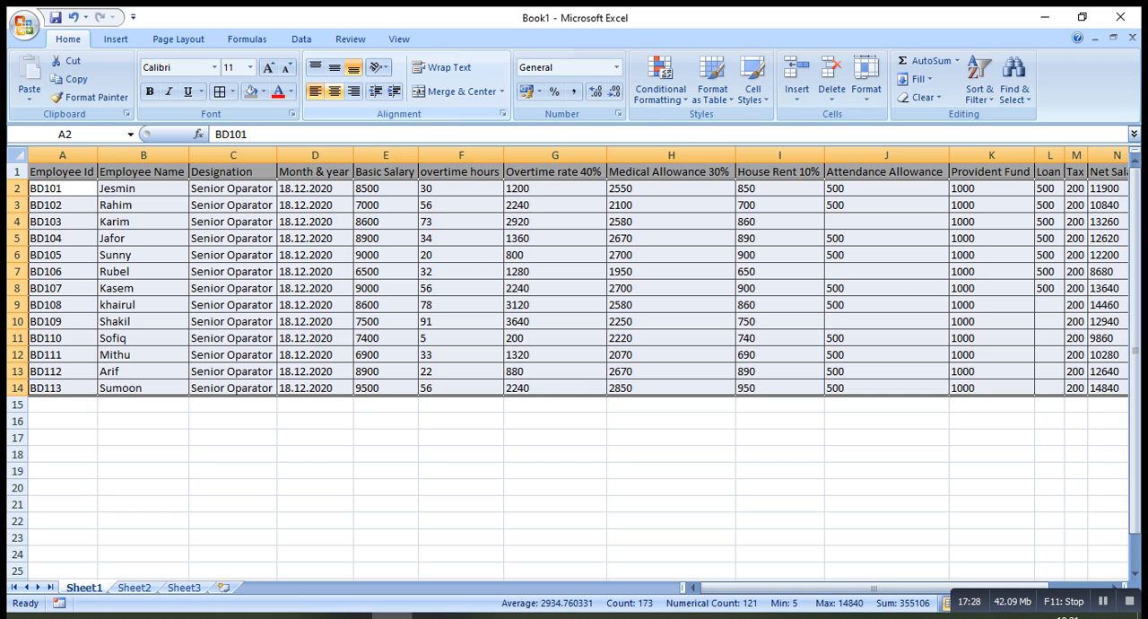
left_click(354, 91)
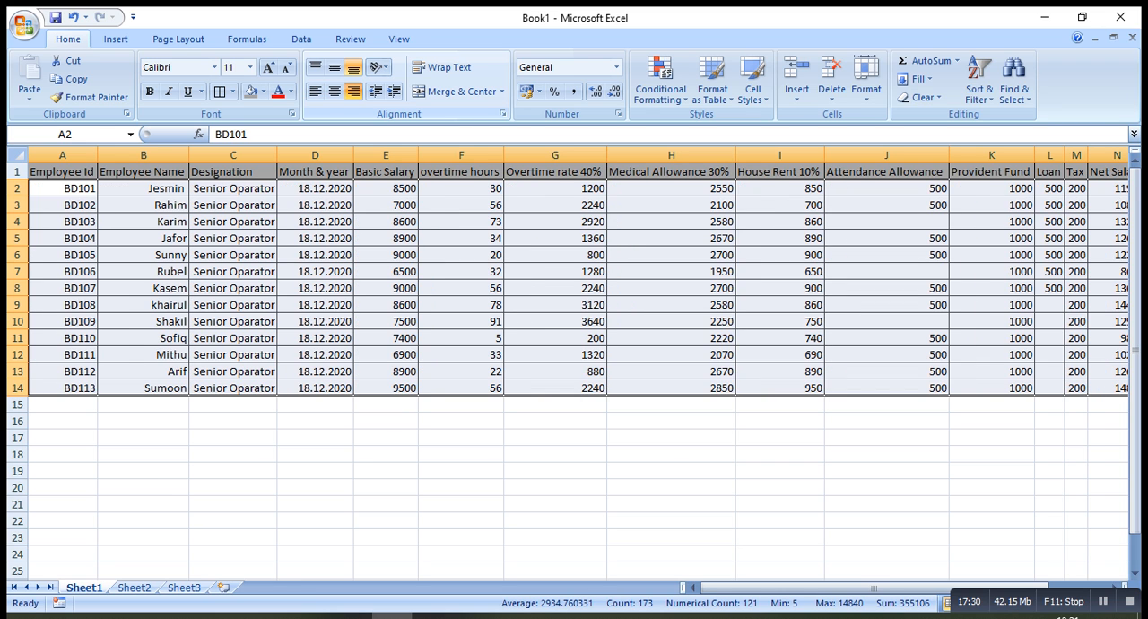
left_click(409, 288)
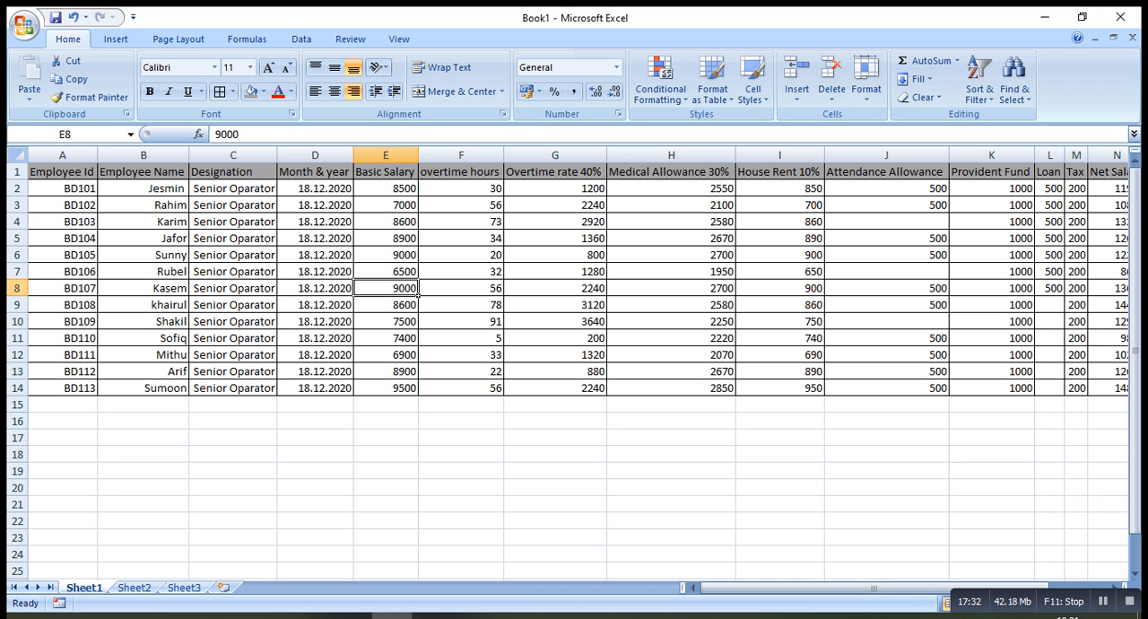
Save the workbook to the Desktop as an Excel workbook named with the author's first name
key("ctrl+s")
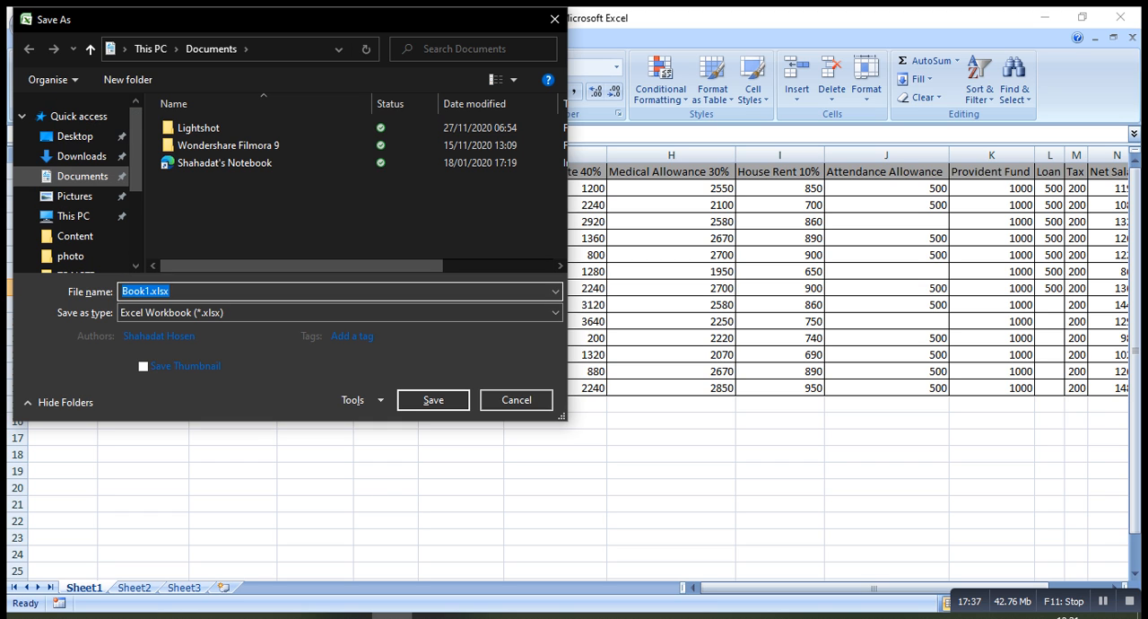
left_click(76, 136)
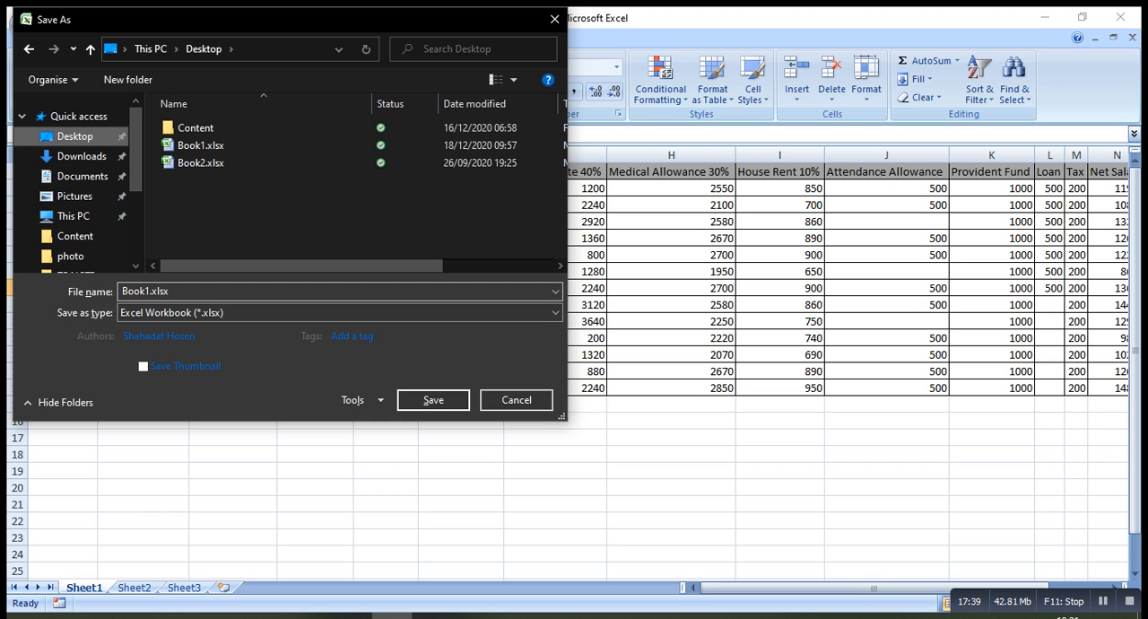
left_click(233, 292)
key("BackSpace")
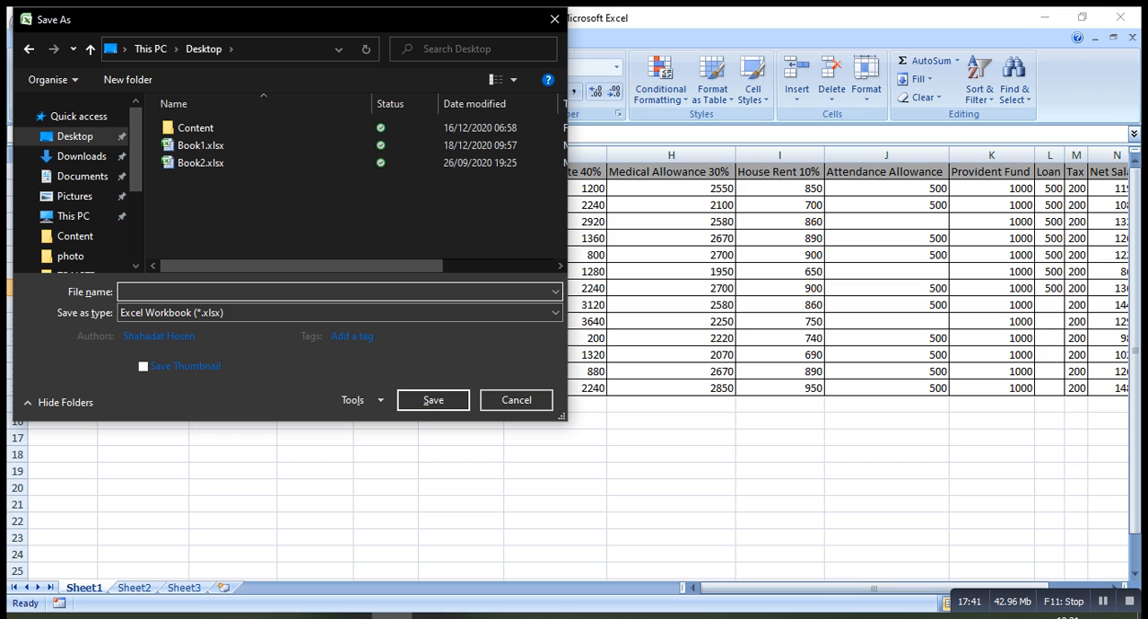
type("aha")
key("BackSpace")
key("BackSpace")
key("BackSpace")
type("shahadat")
key("Return")
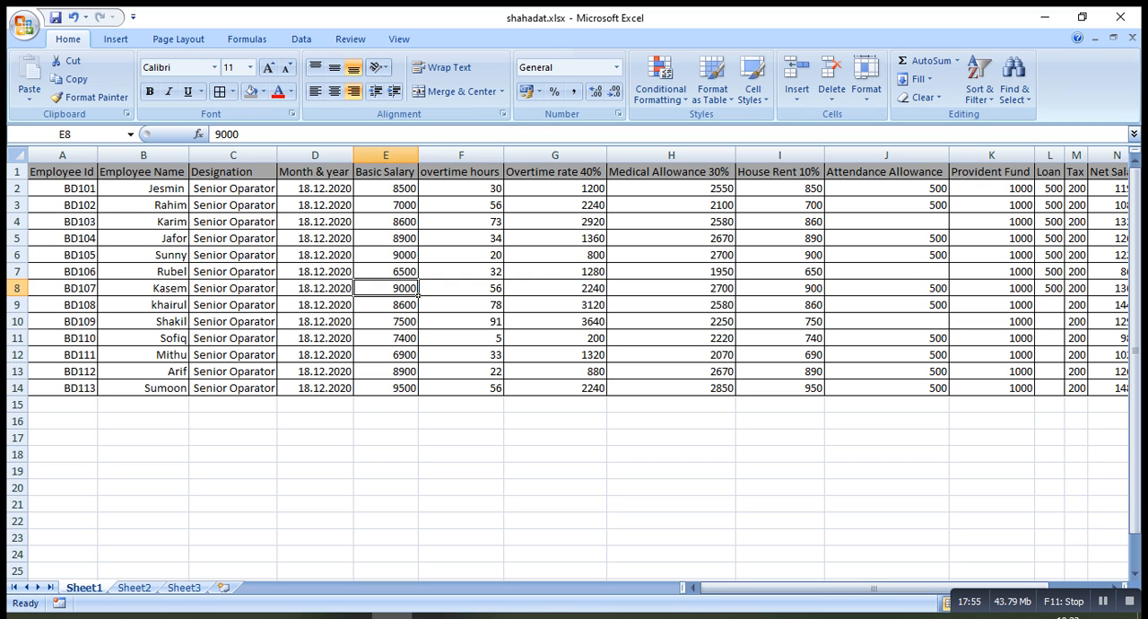
Insert five blank columns before the Employee Id column
left_click_drag(806, 587, 806, 587)
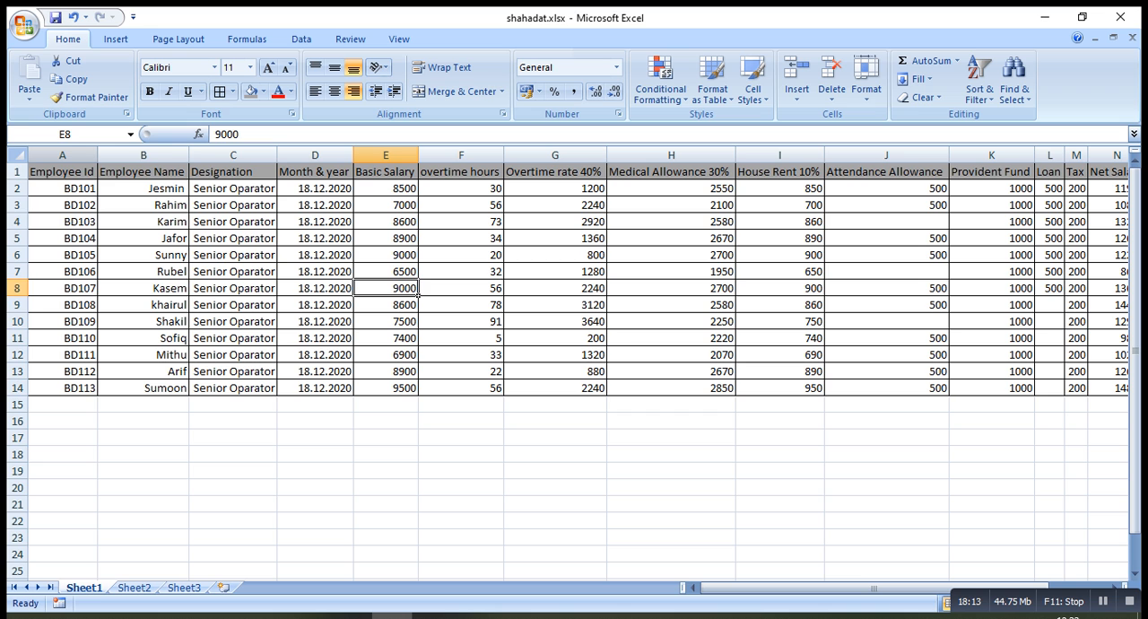
right_click(35, 156)
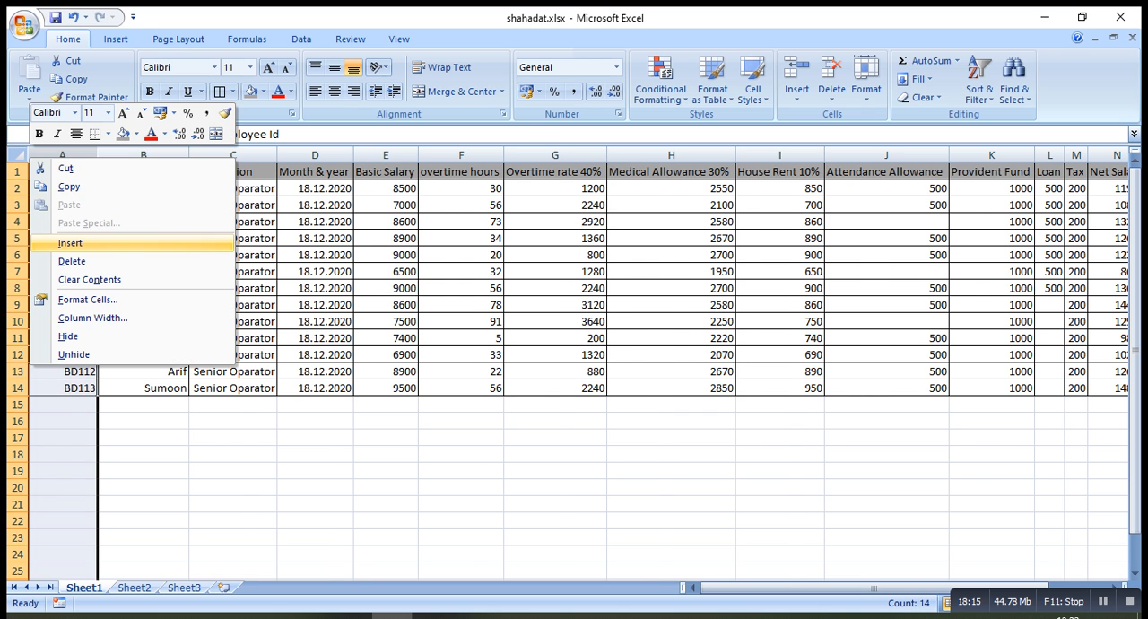
left_click(70, 243)
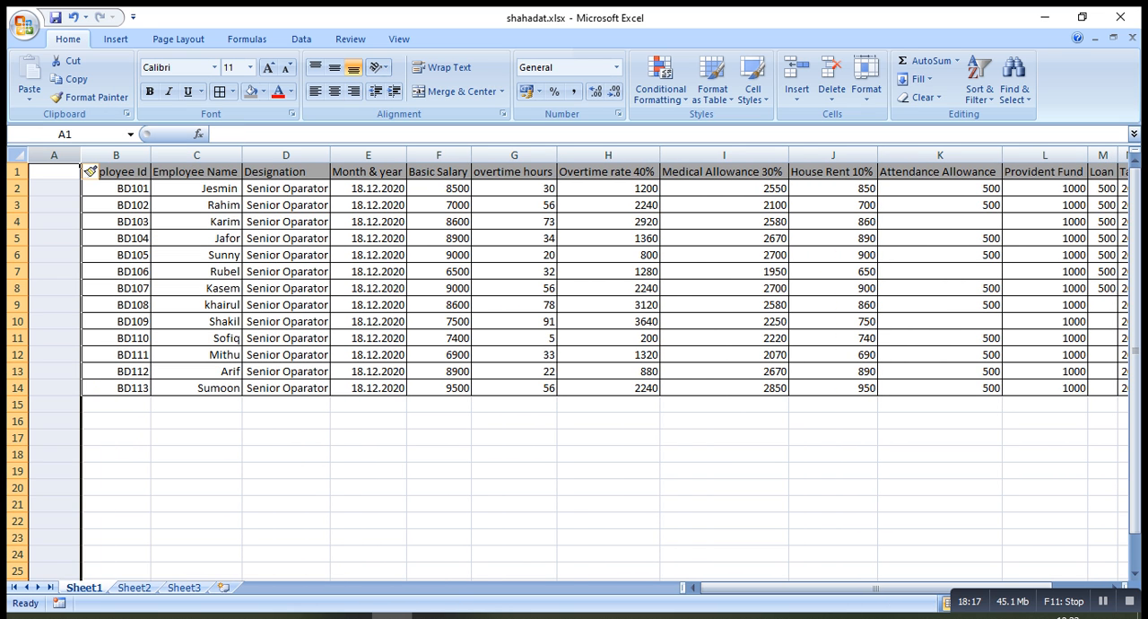
right_click(83, 158)
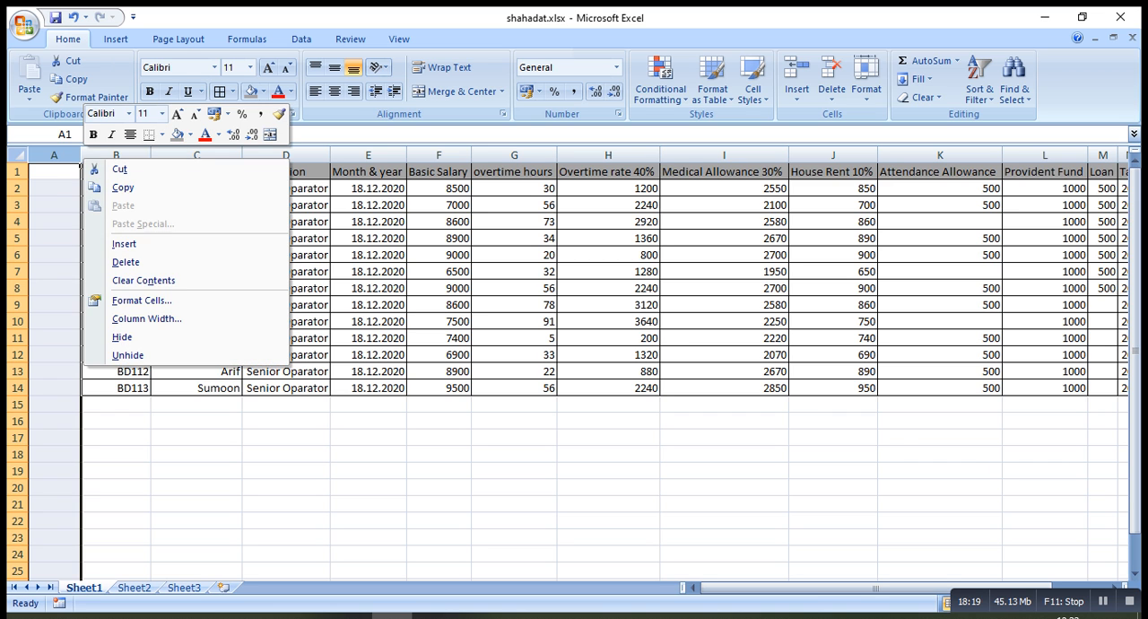
left_click(123, 243)
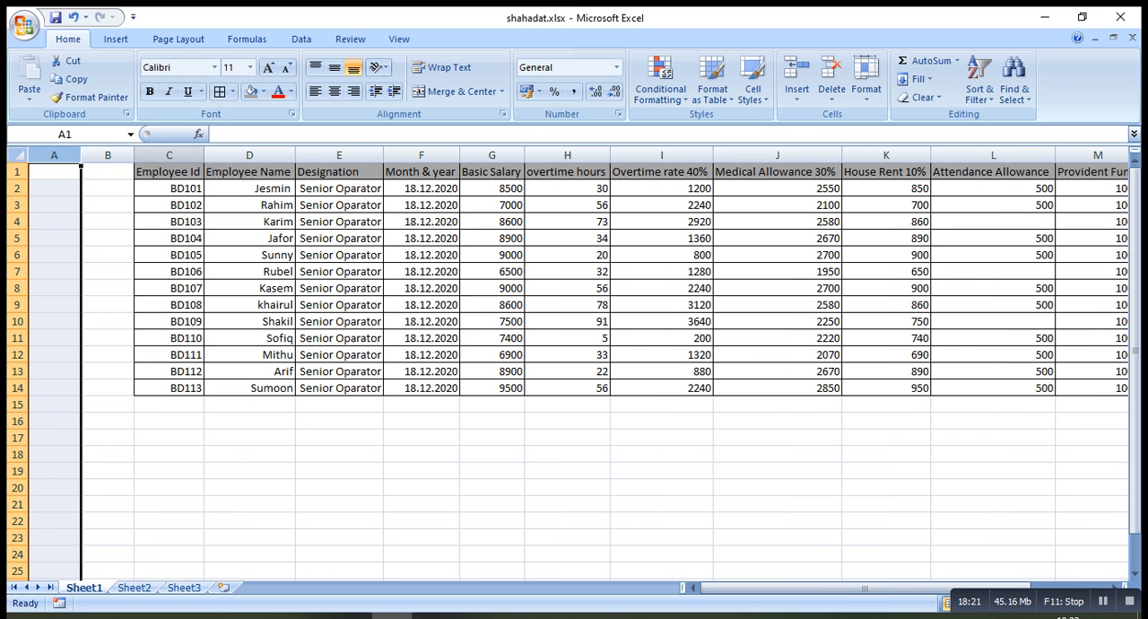
right_click(131, 155)
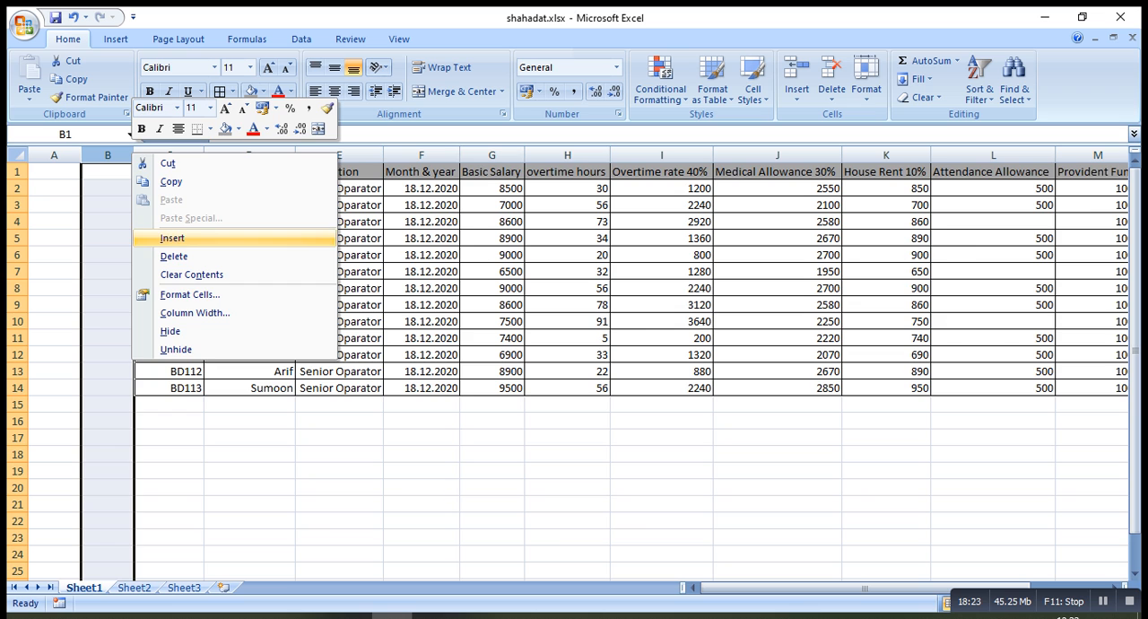
left_click(173, 238)
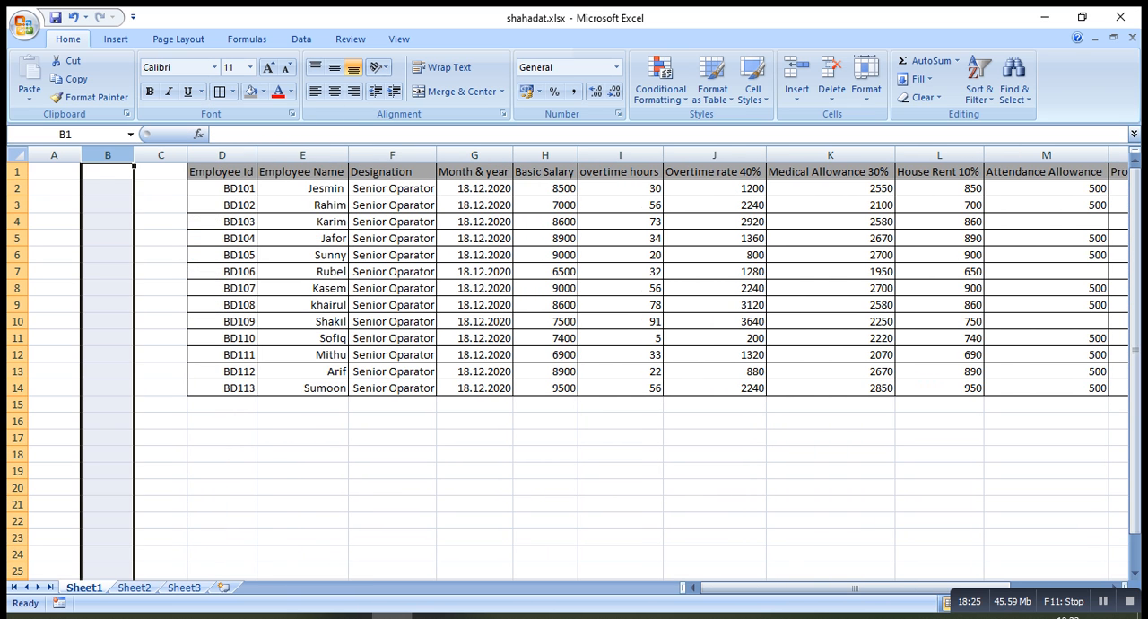
left_click_drag(187, 156, 184, 156)
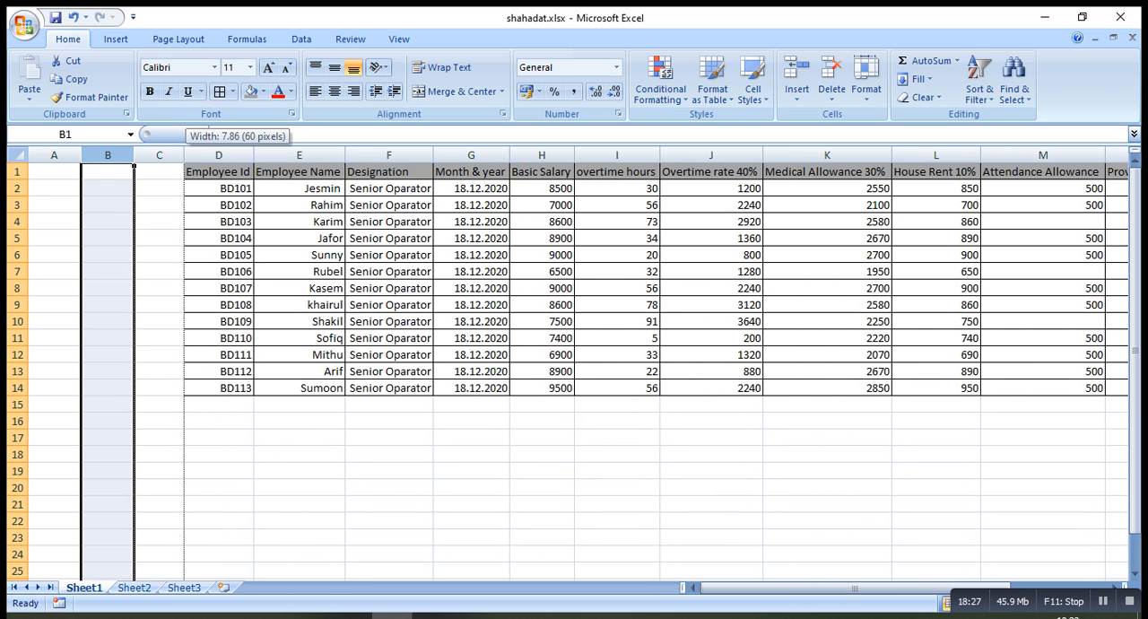
right_click(182, 156)
left_click(227, 242)
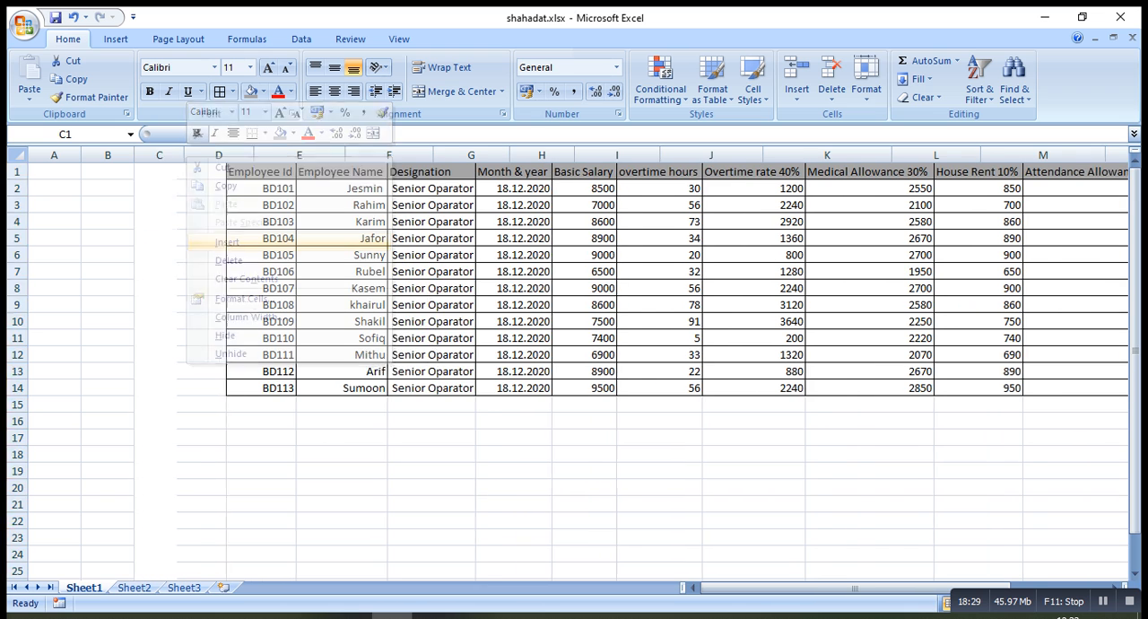
left_click(237, 155)
right_click(236, 155)
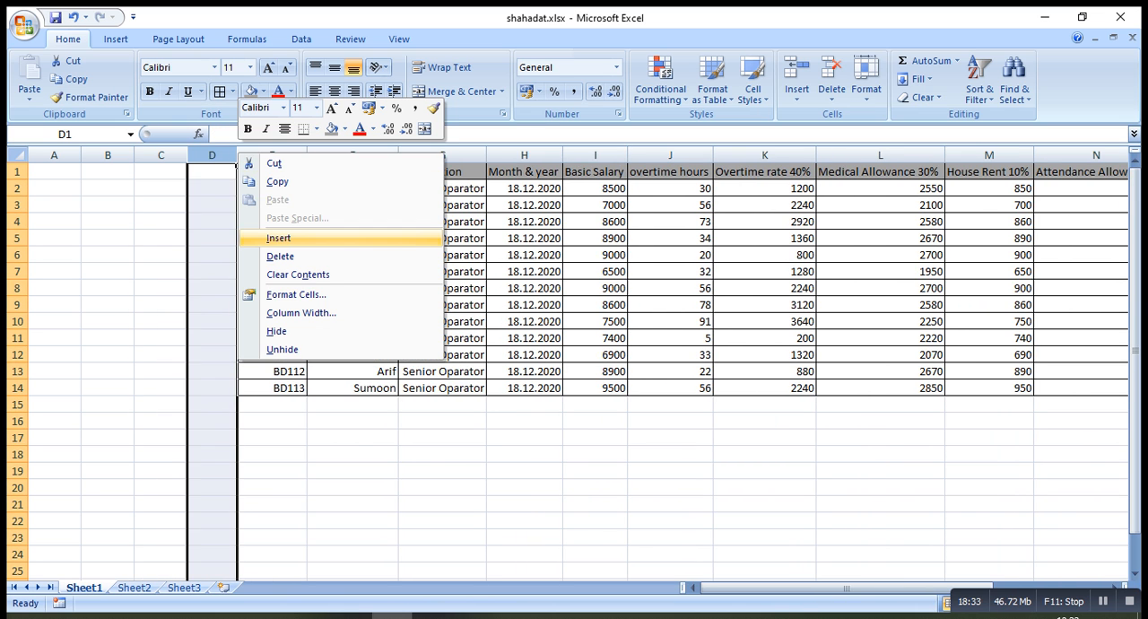
left_click(279, 238)
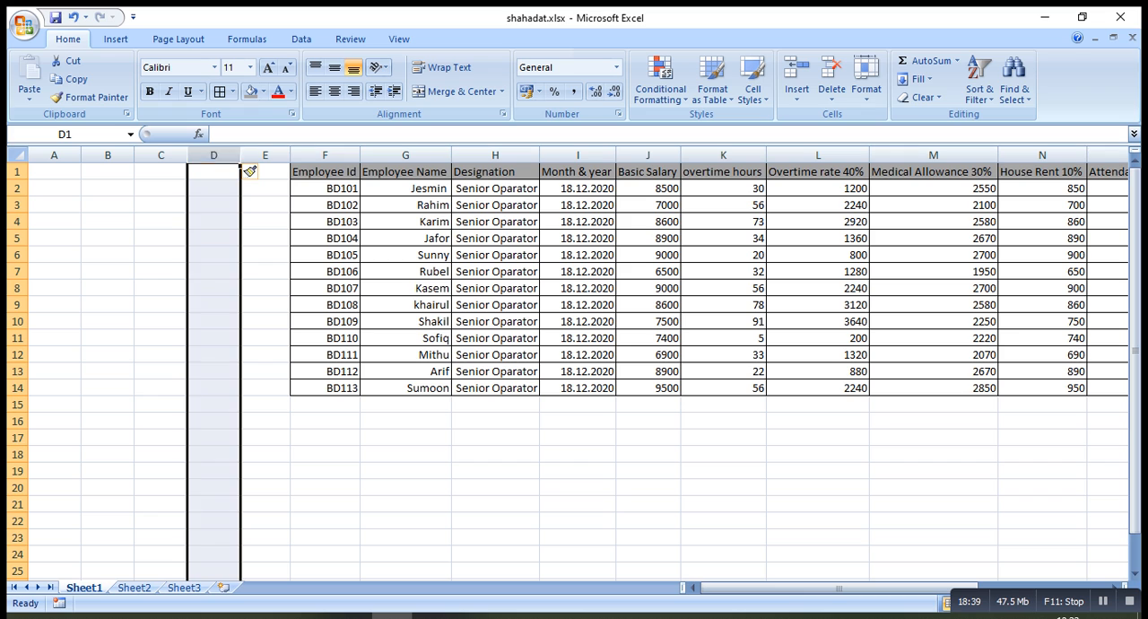
Insert two more blank columns before the table so that Employee Id moves to column H
left_click(108, 188)
left_click_drag(162, 205, 212, 205)
left_click(213, 205)
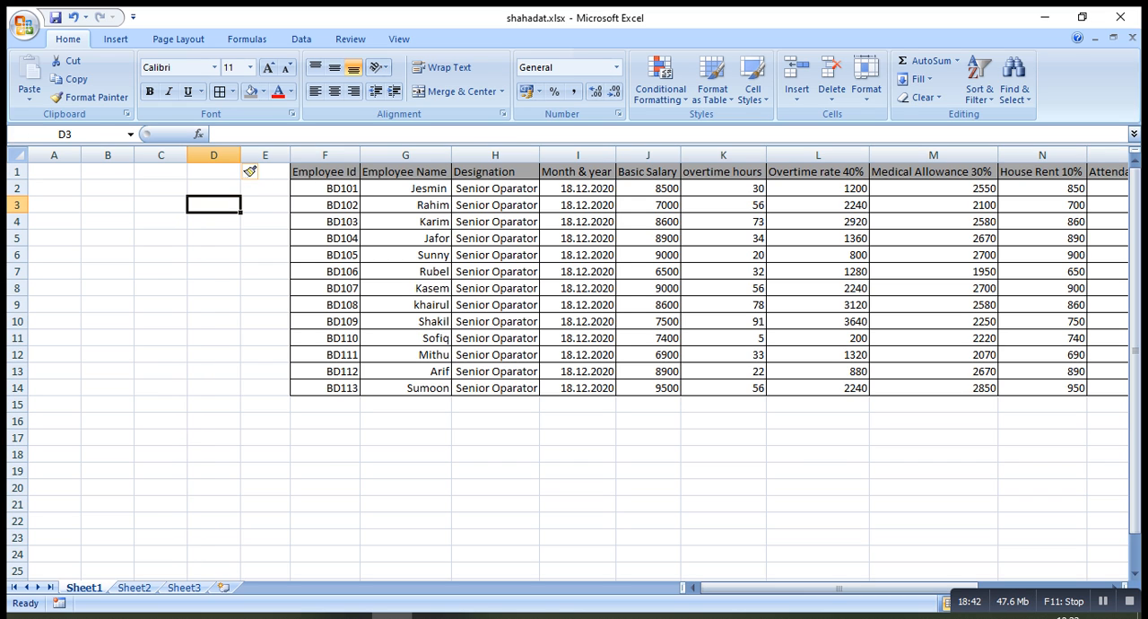
left_click(266, 155)
right_click(289, 153)
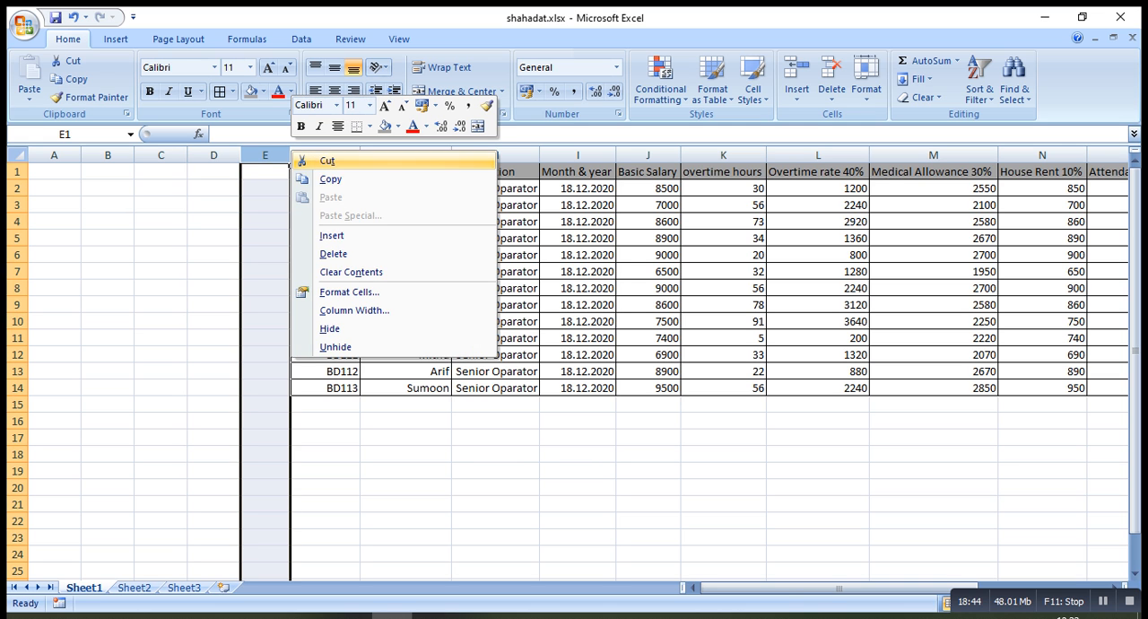
left_click(332, 236)
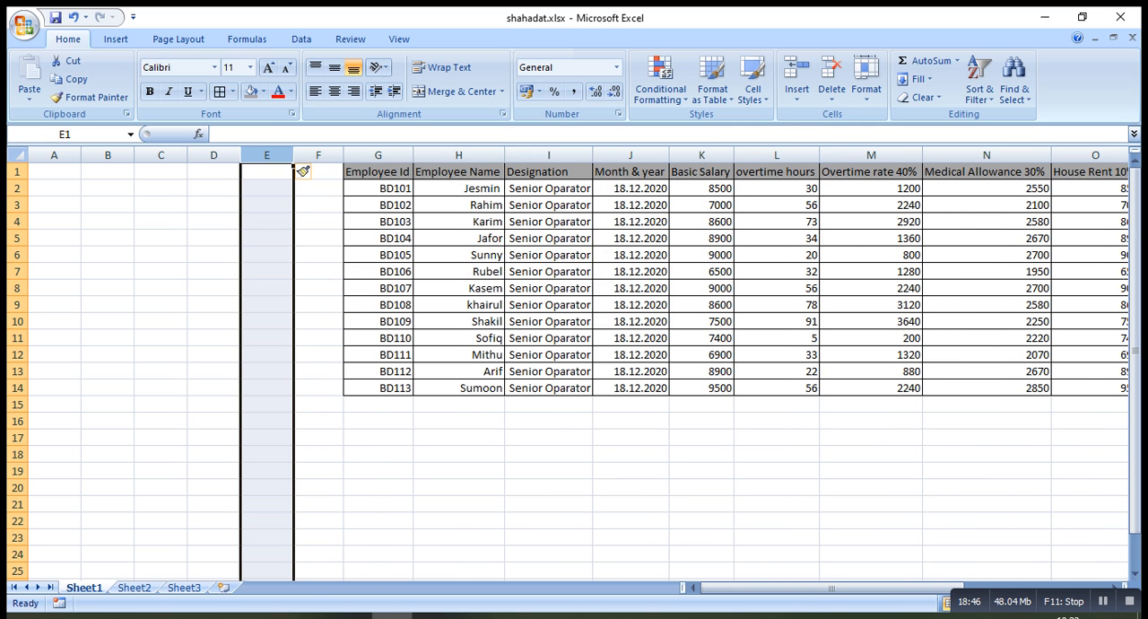
left_click(340, 154)
right_click(340, 154)
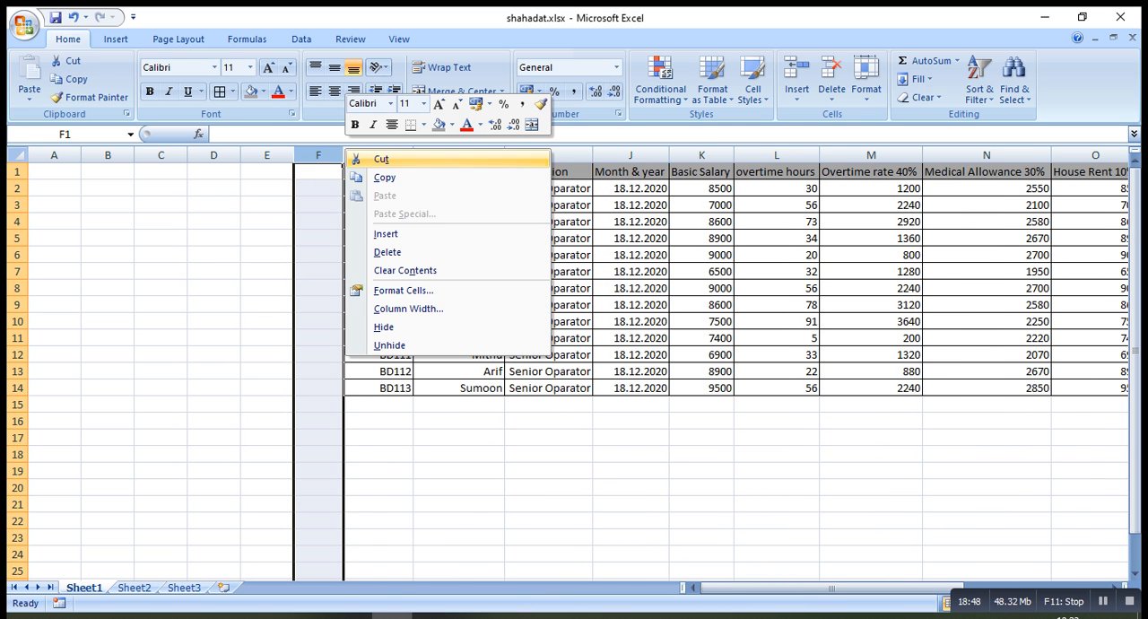
left_click(386, 234)
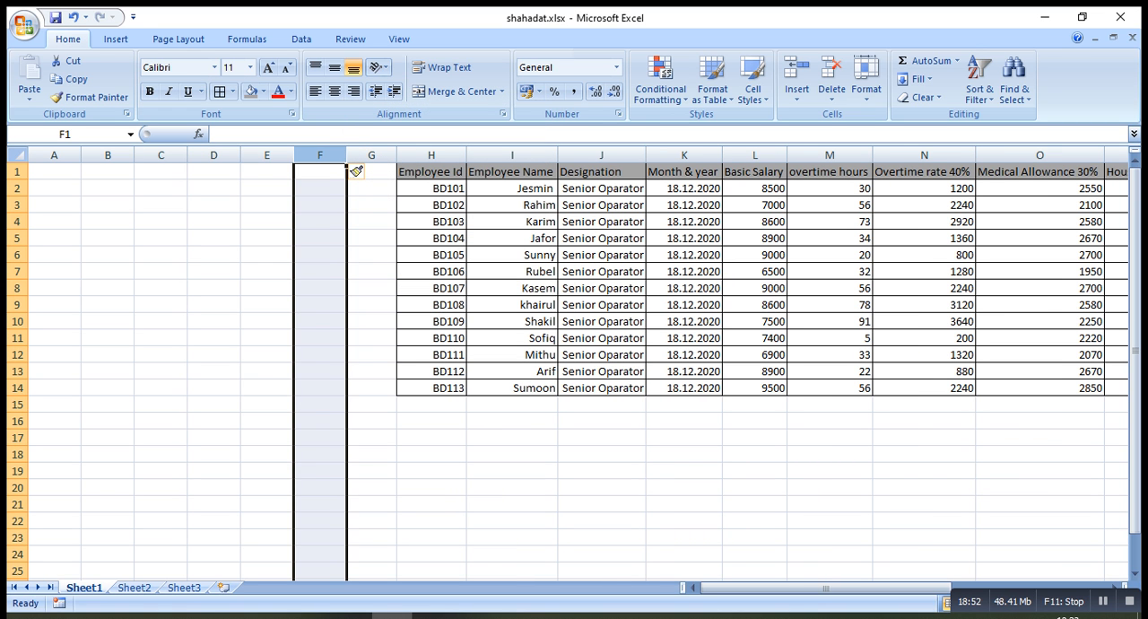
Merge and center cells B2:E2 and enter the company title "Santa Industries Pvt.Ltd" in them
left_click(108, 188)
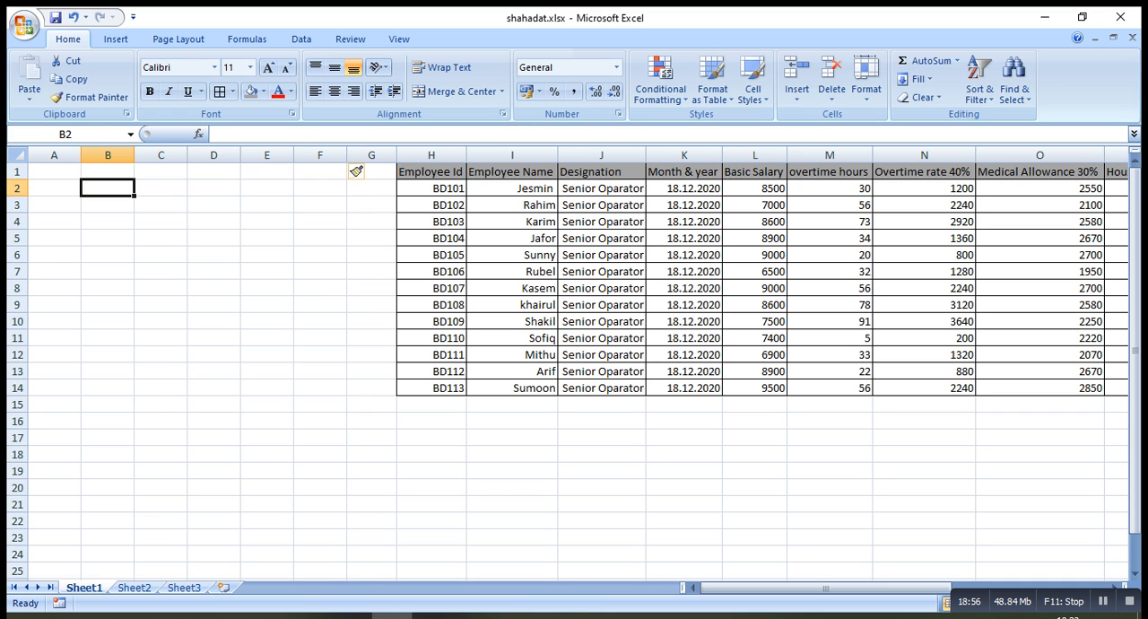
left_click_drag(107, 188, 266, 188)
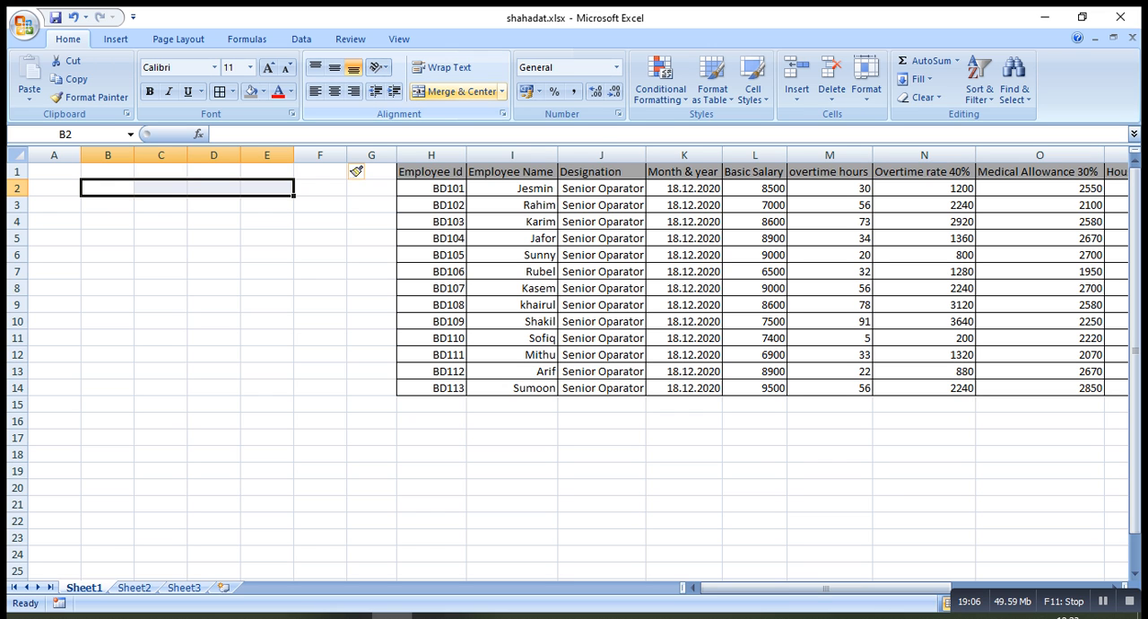
left_click(456, 91)
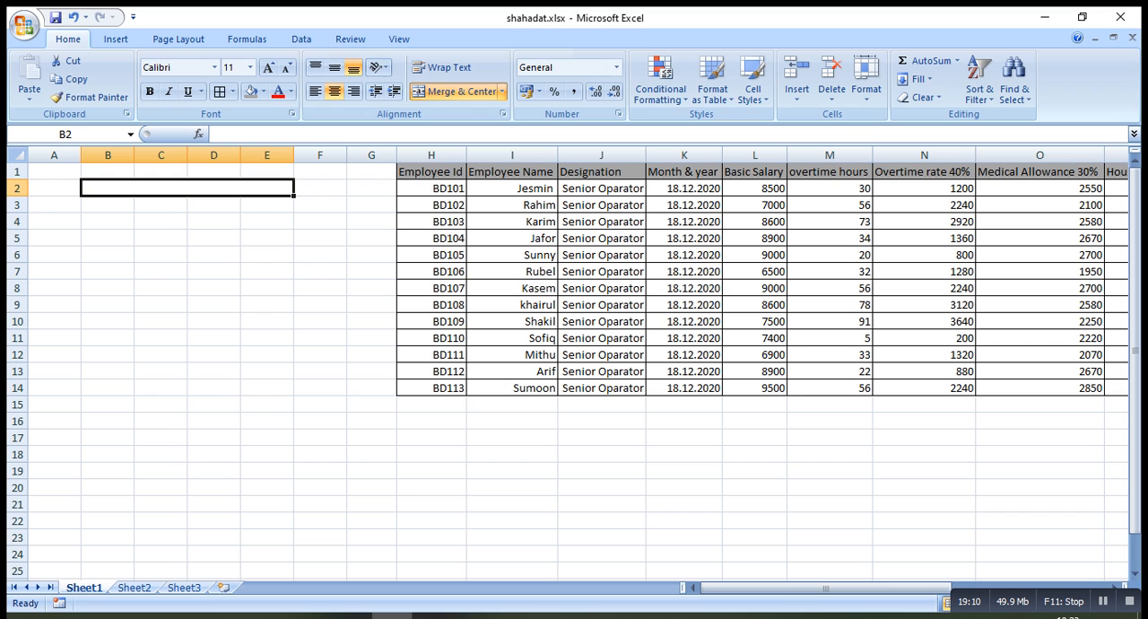
type("Santa")
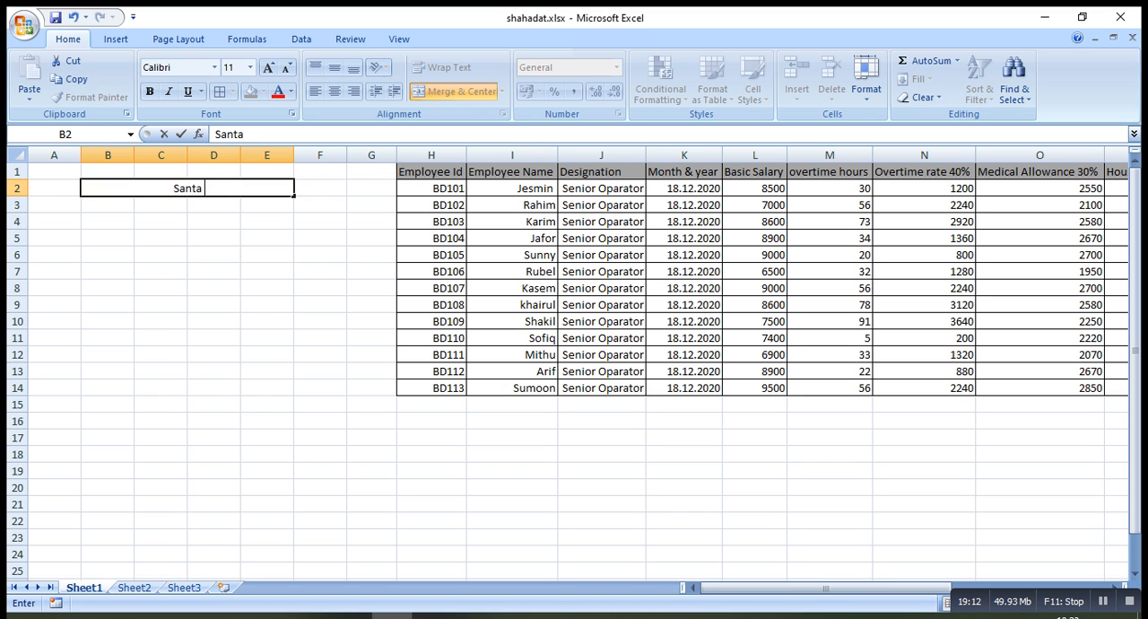
type(" Indus")
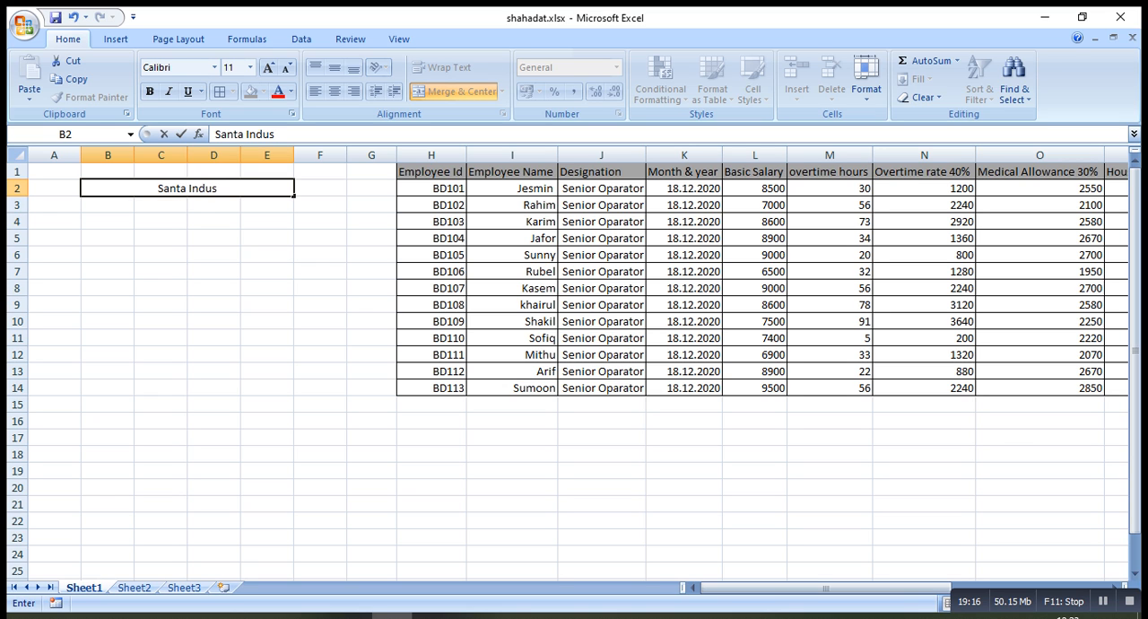
type("tries")
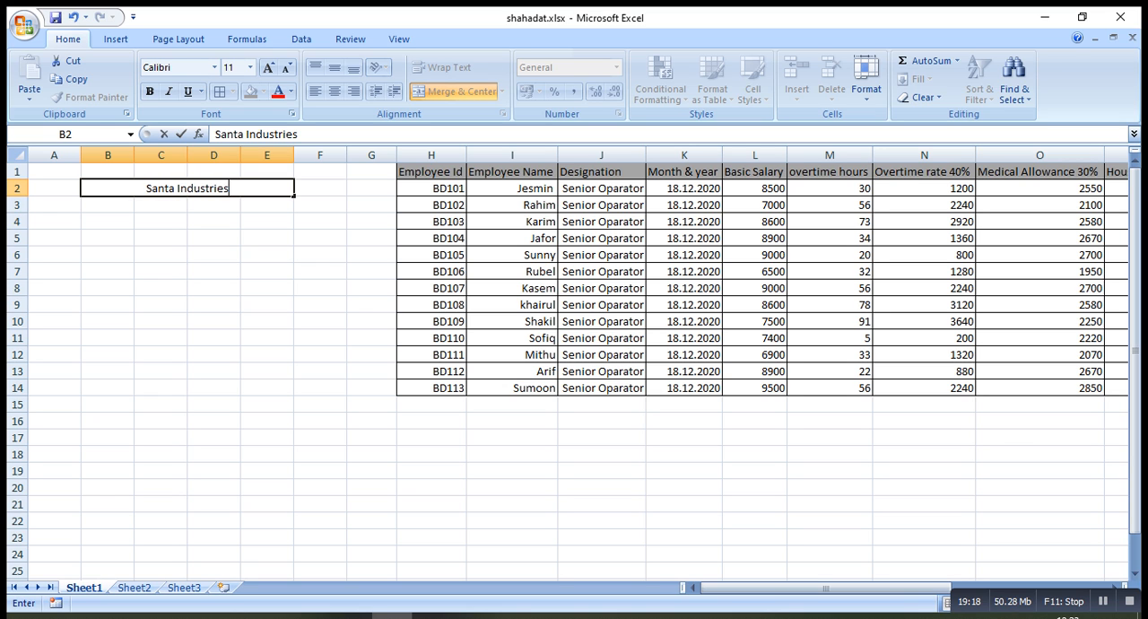
type(" Pvt")
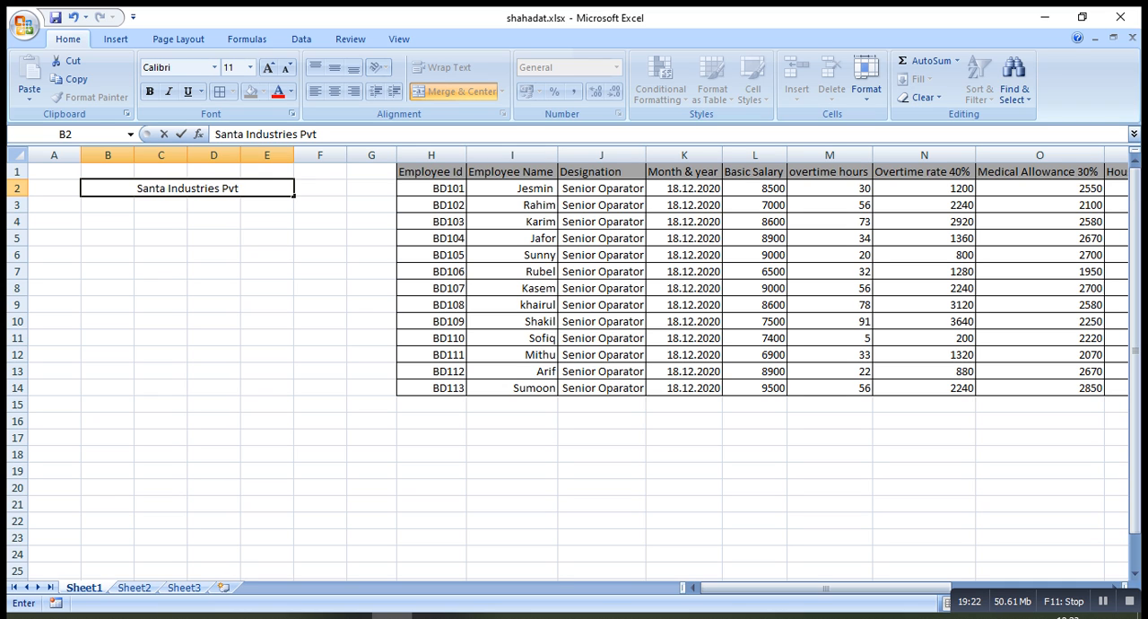
type(".Ltd")
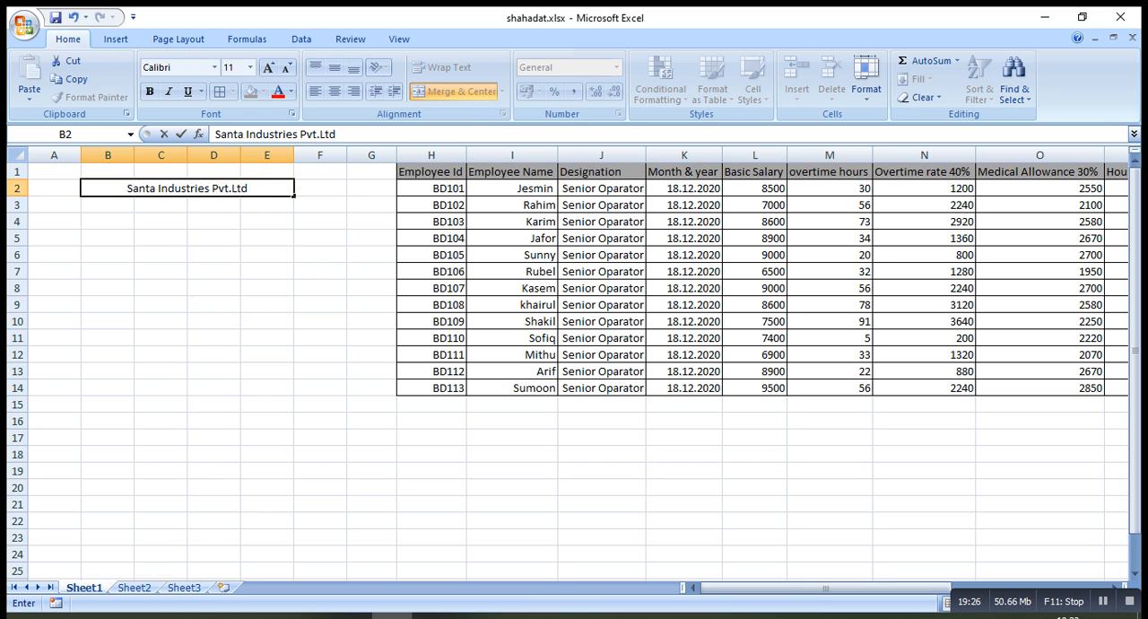
key("Return")
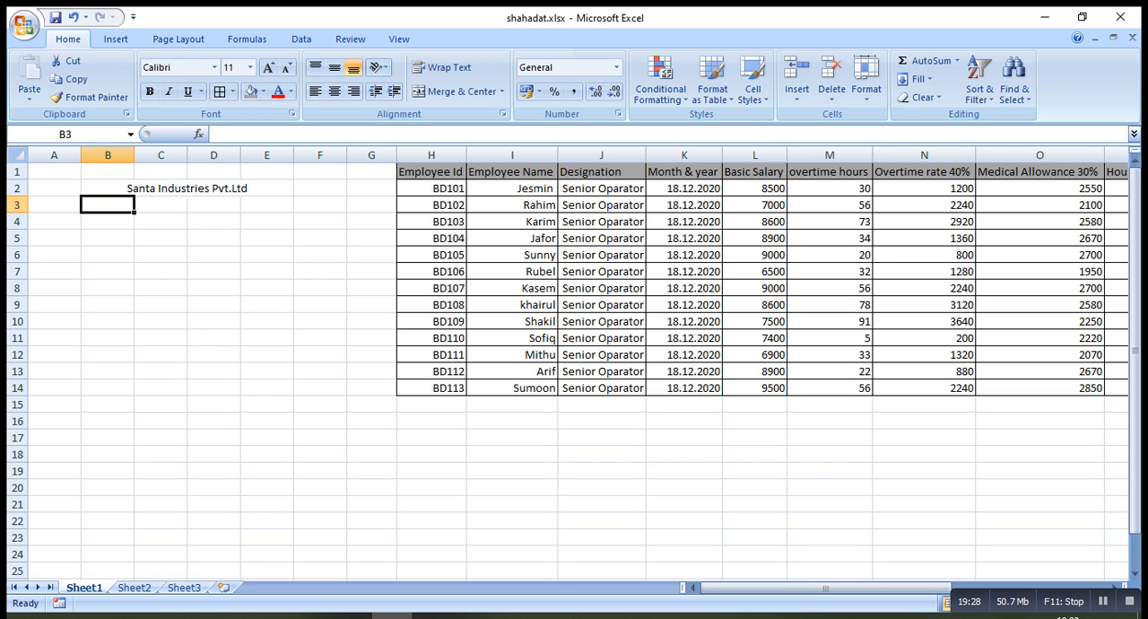
Merge and center cells B3:E3 beneath the company title and enter the company's address
left_click_drag(108, 205, 267, 205)
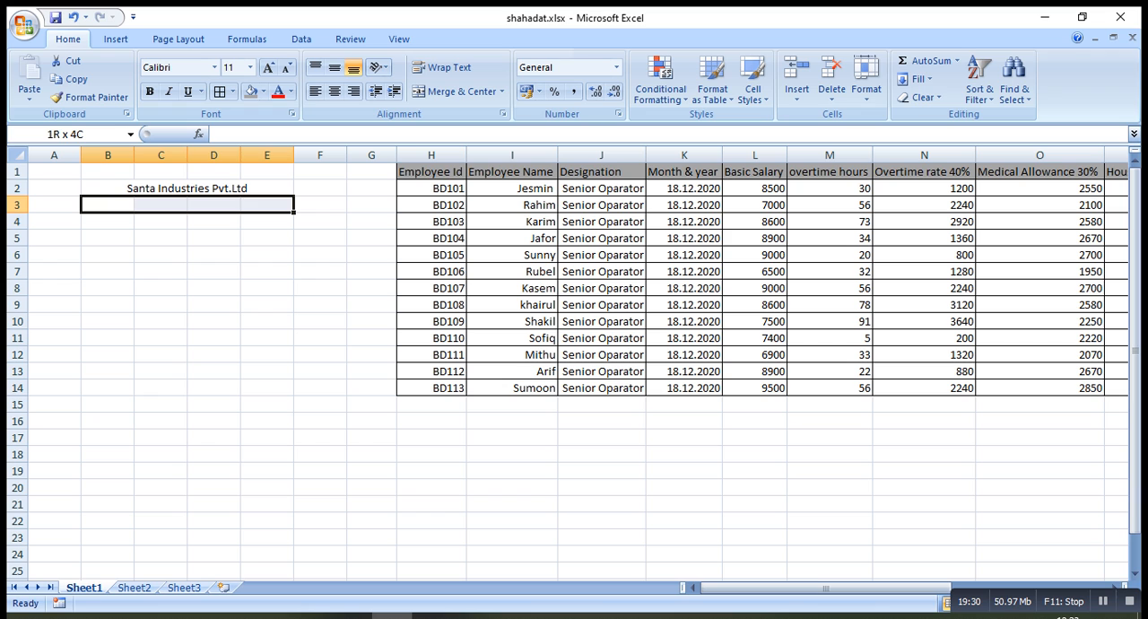
left_click(457, 91)
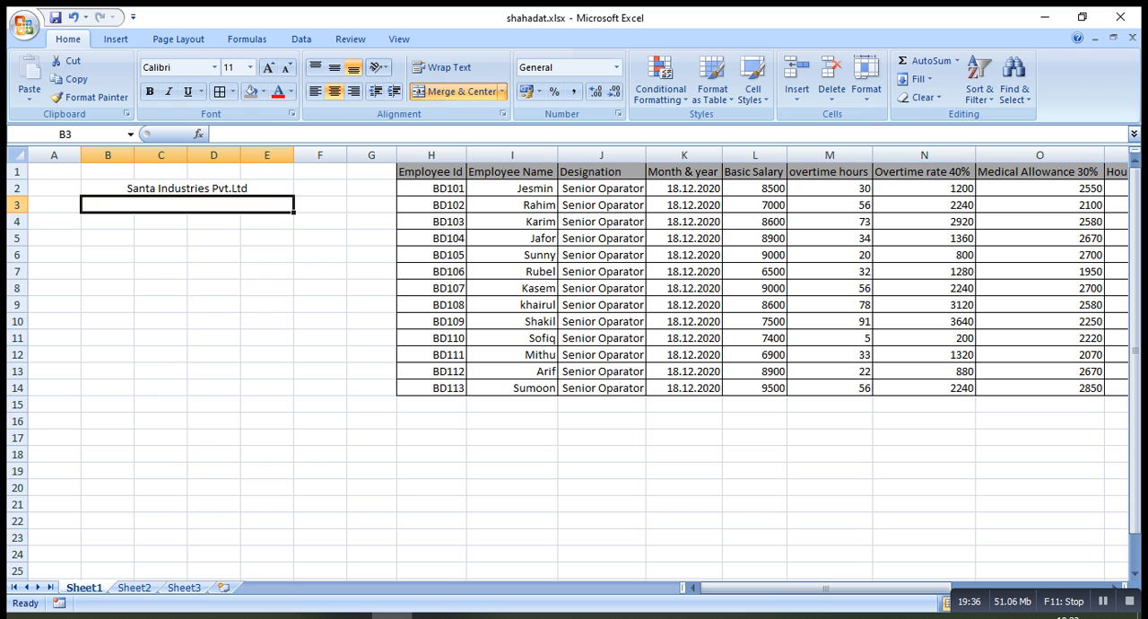
type("As")
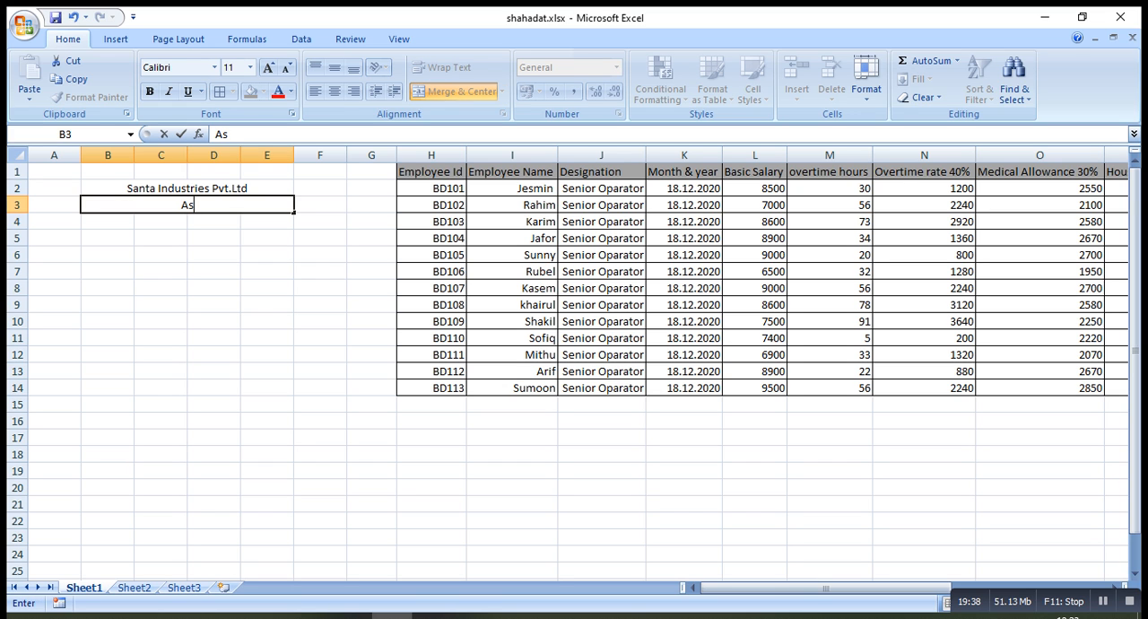
type("ulia,Sa")
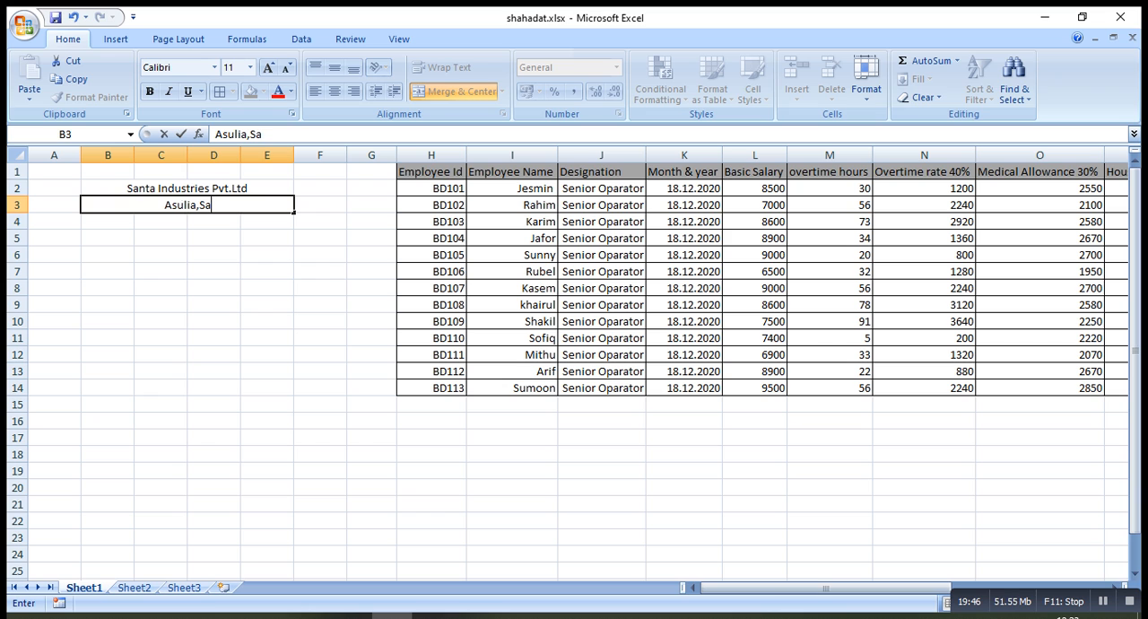
type("var,DHa")
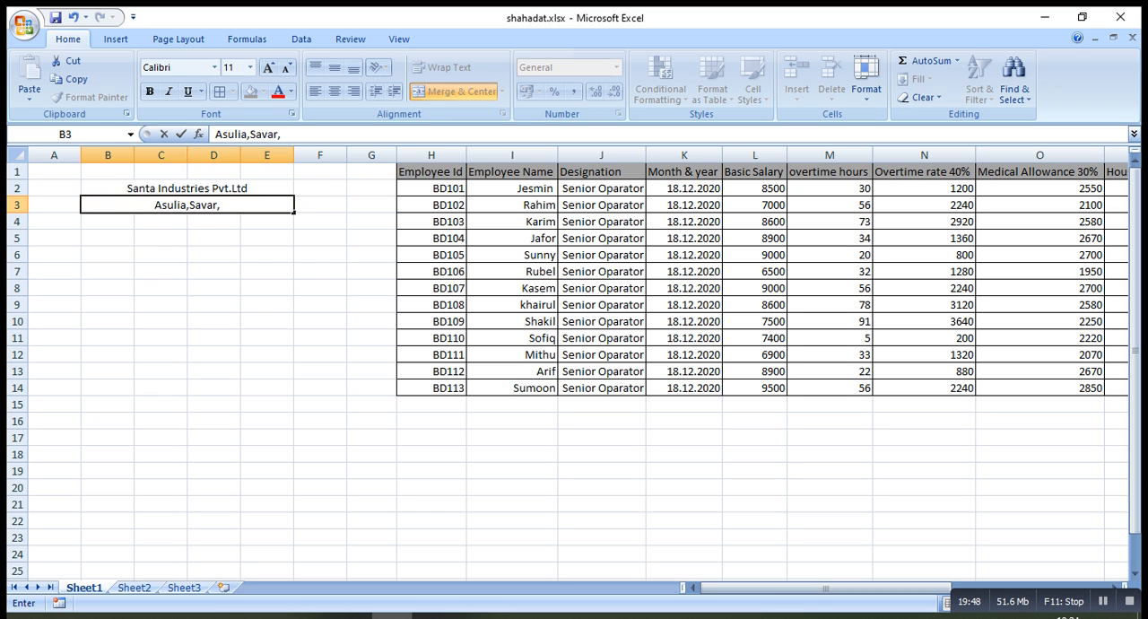
key("BackSpace")
key("BackSpace")
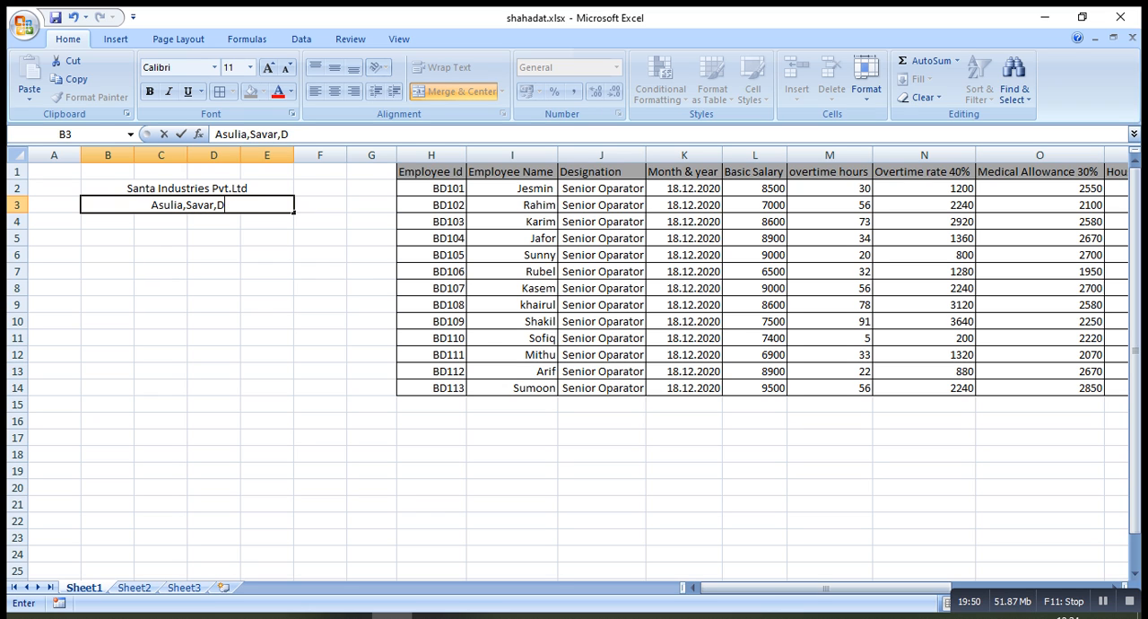
type("haj")
key("BackSpace")
type("ka")
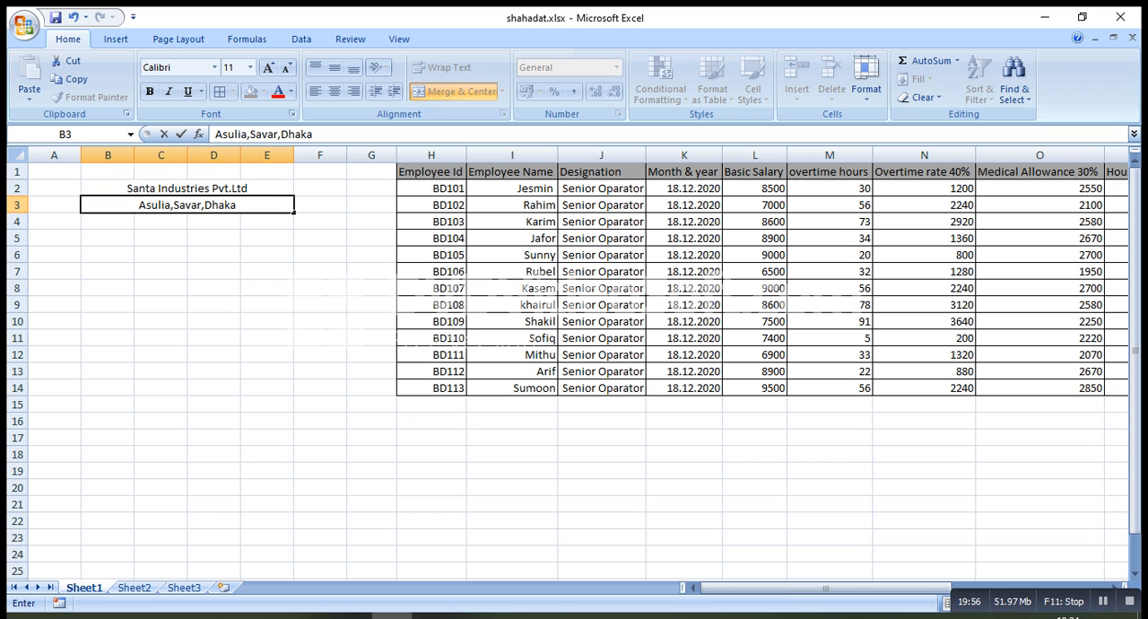
Merge and center cells B4:E4 and enter the heading "Monthly Salary Slip"
left_click_drag(108, 222, 267, 221)
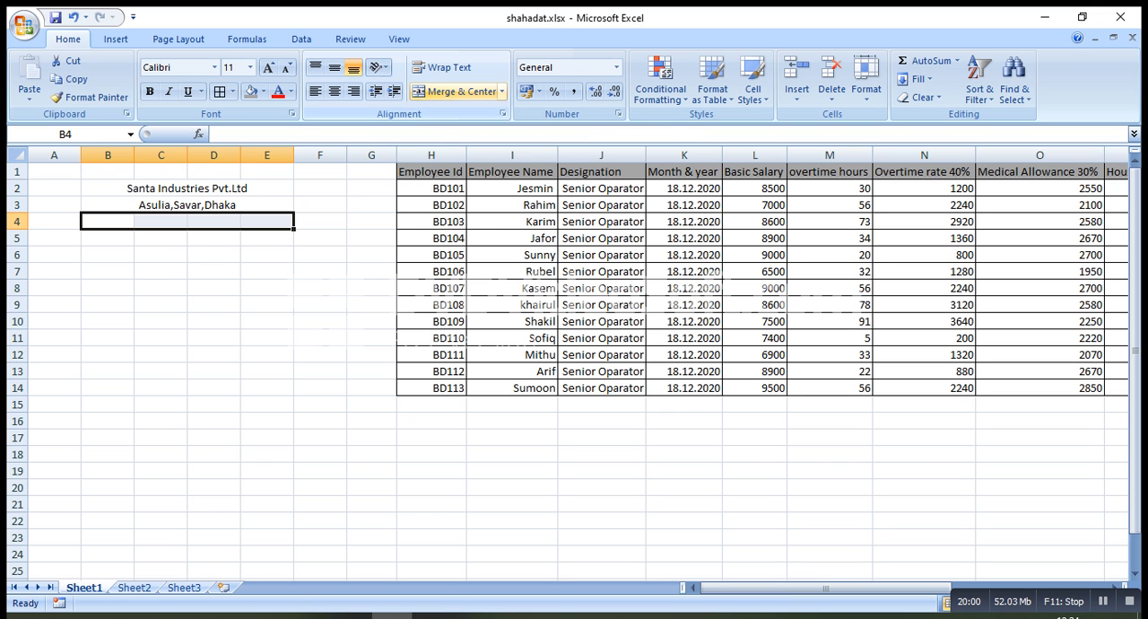
left_click(453, 91)
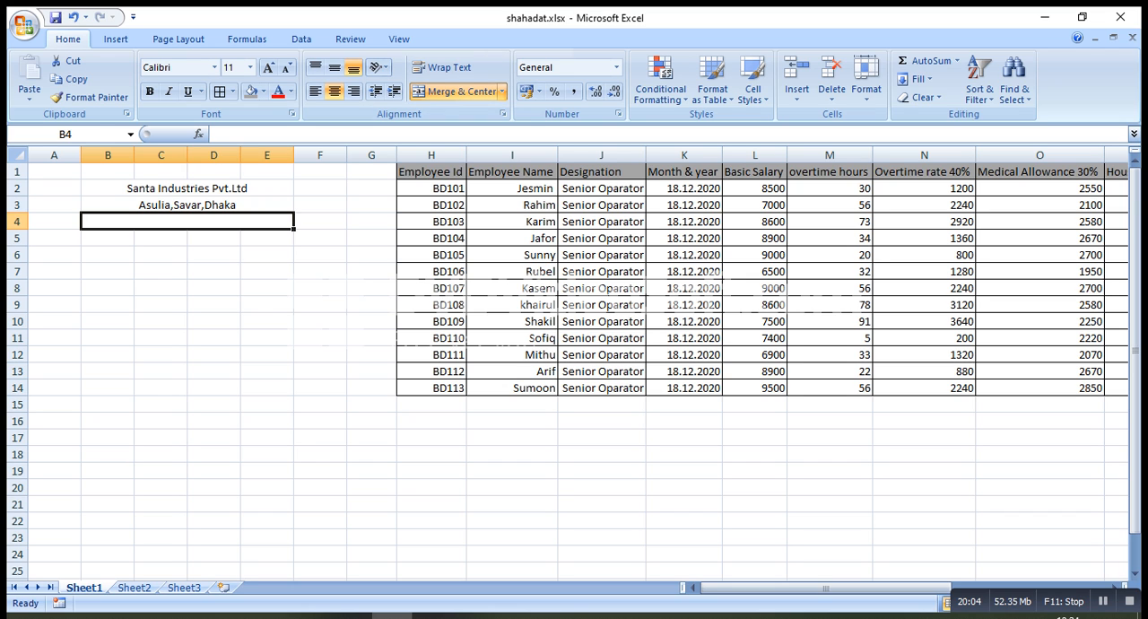
type("Mont")
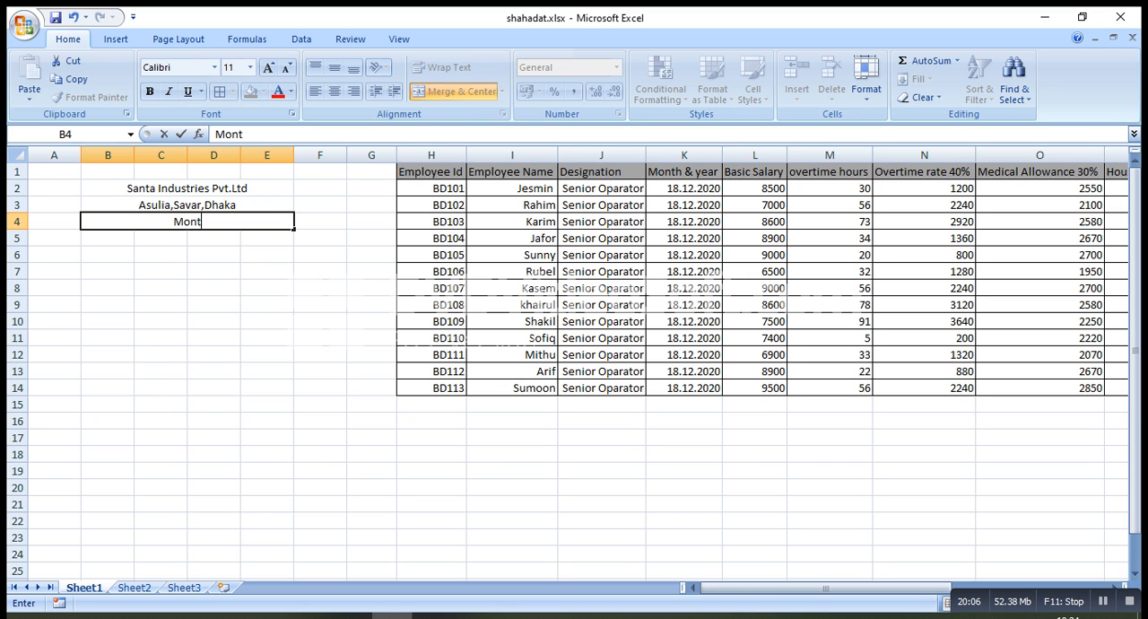
type("hly S")
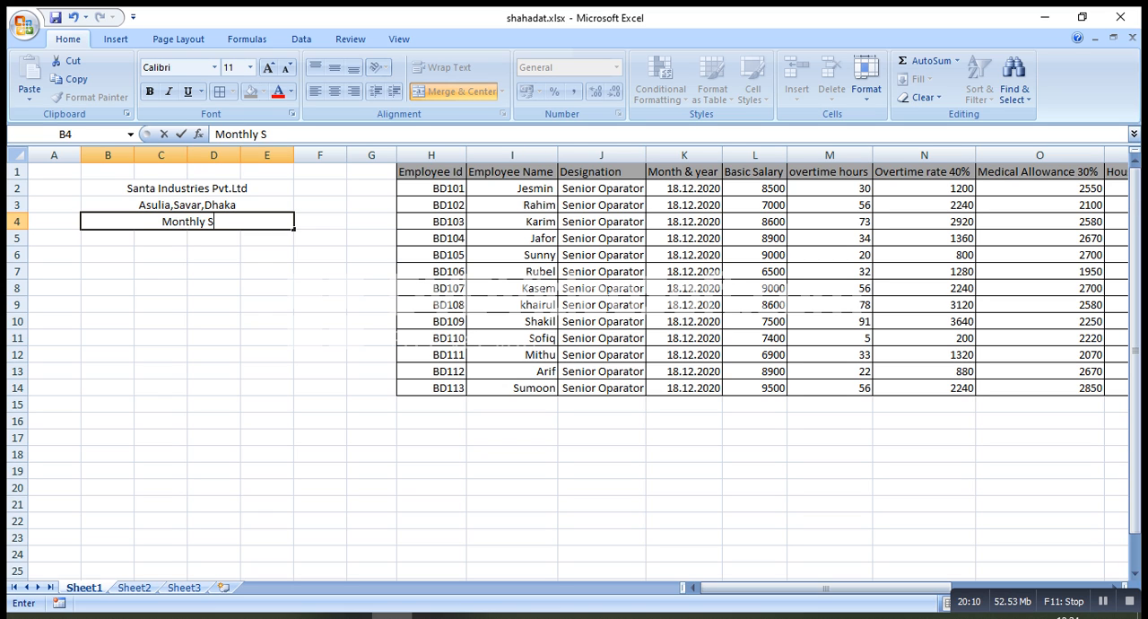
type("ala")
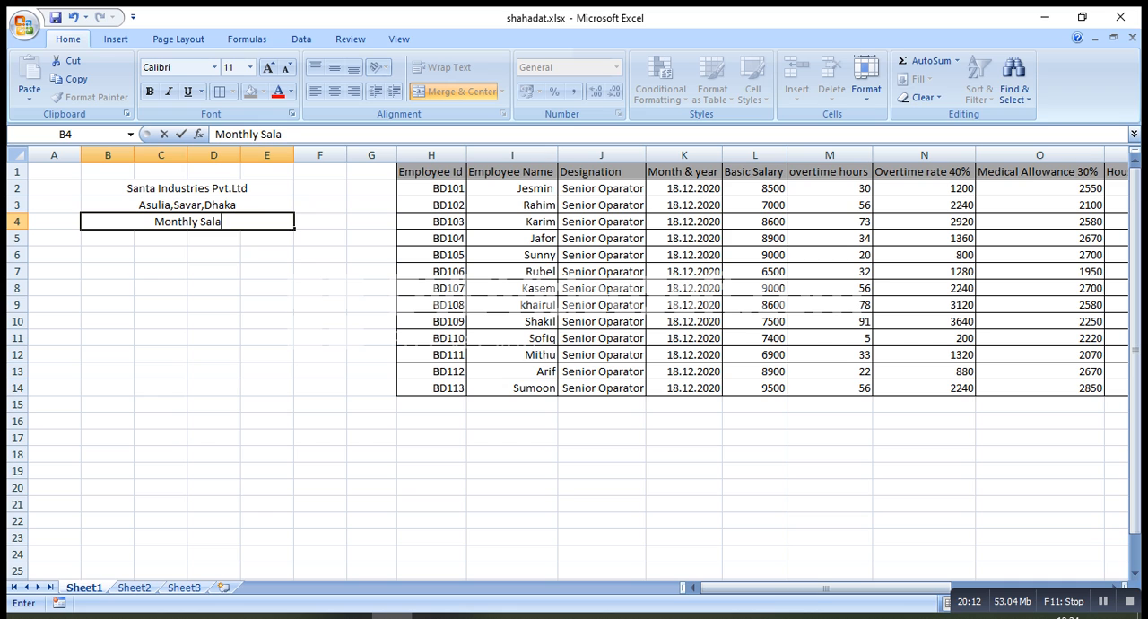
type("ry Slip")
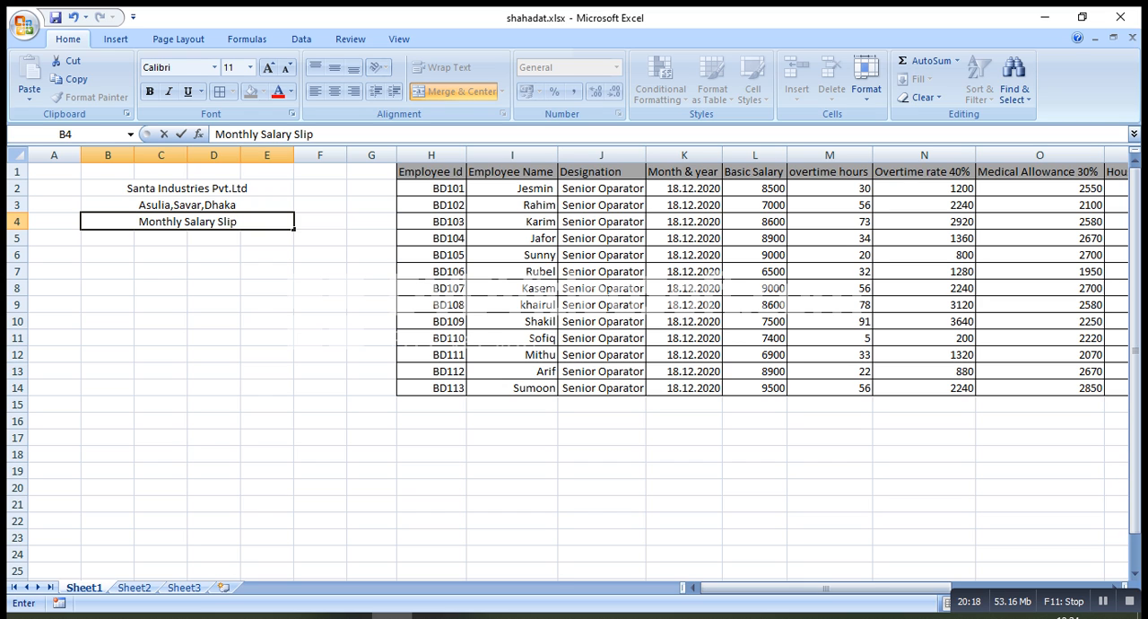
Format the company title in B2 as bold with font size 16
left_click(187, 189)
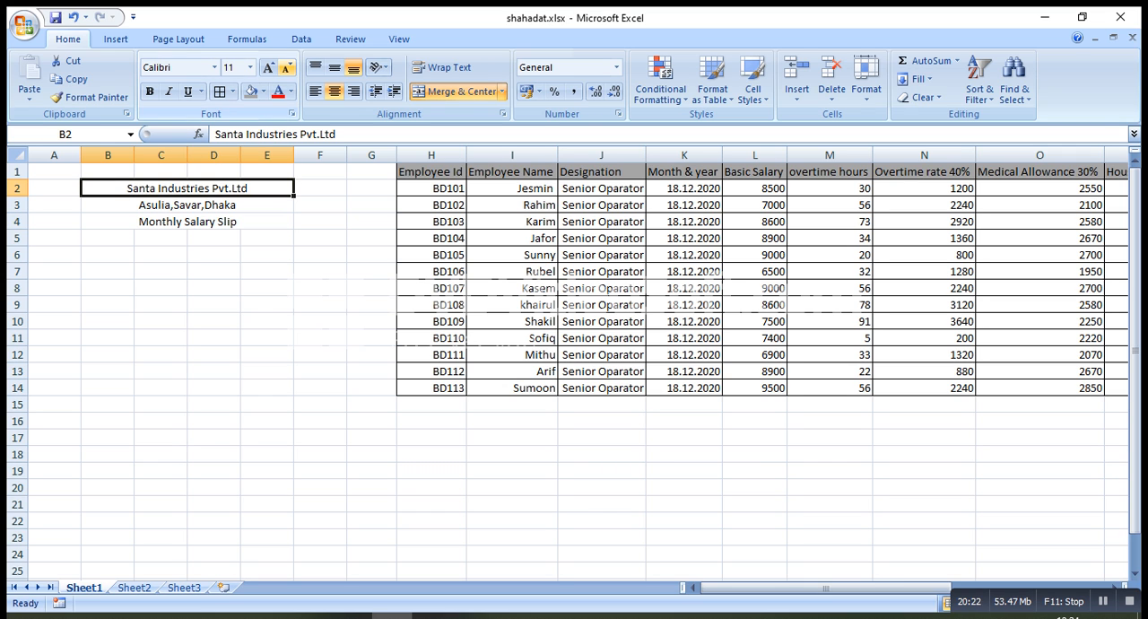
left_click(269, 67)
left_click(268, 67)
left_click(268, 68)
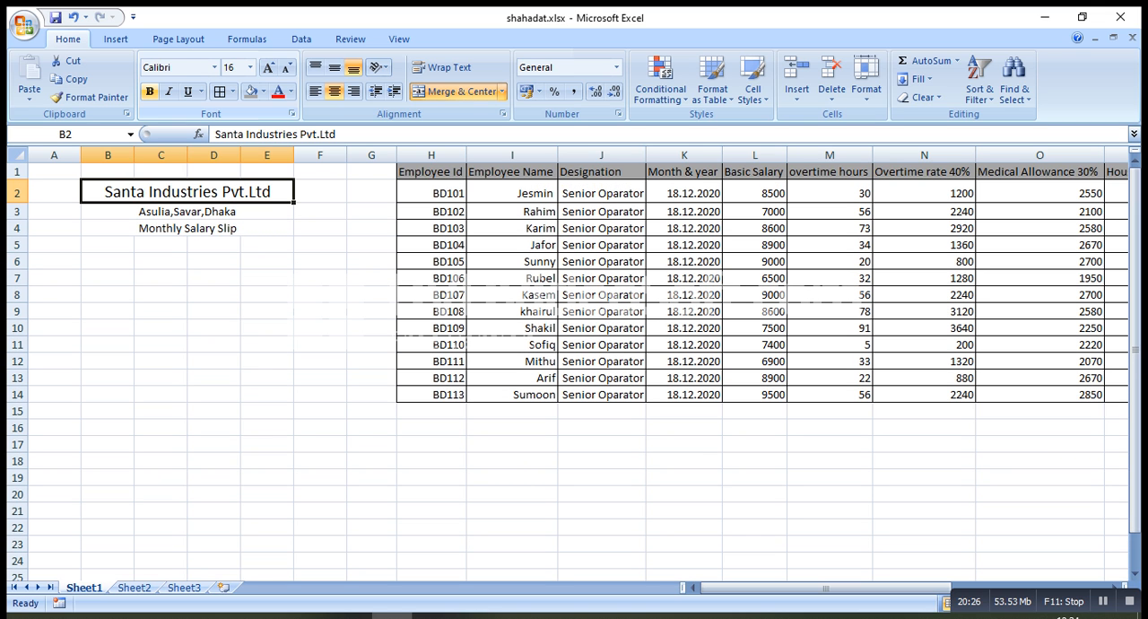
left_click(149, 91)
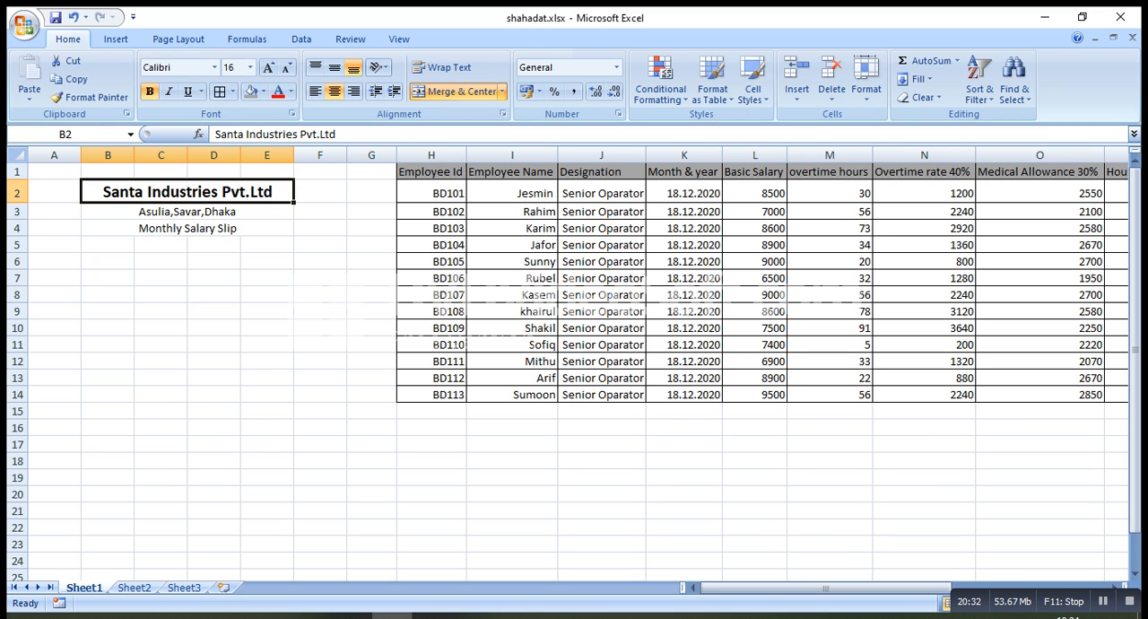
left_click_drag(188, 212, 188, 227)
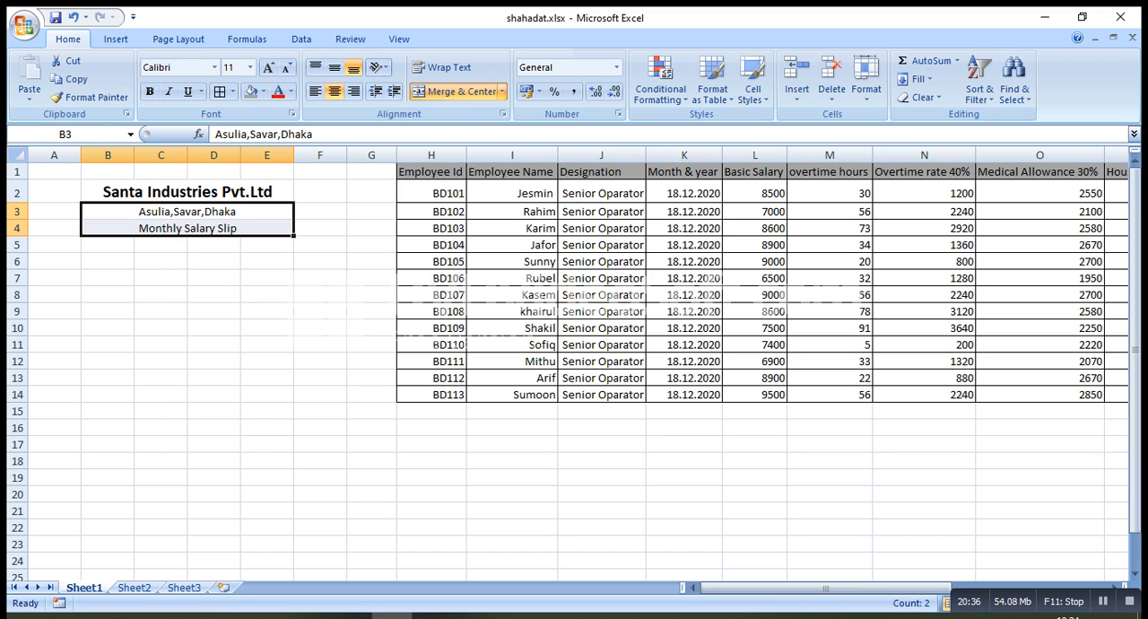
left_click(214, 294)
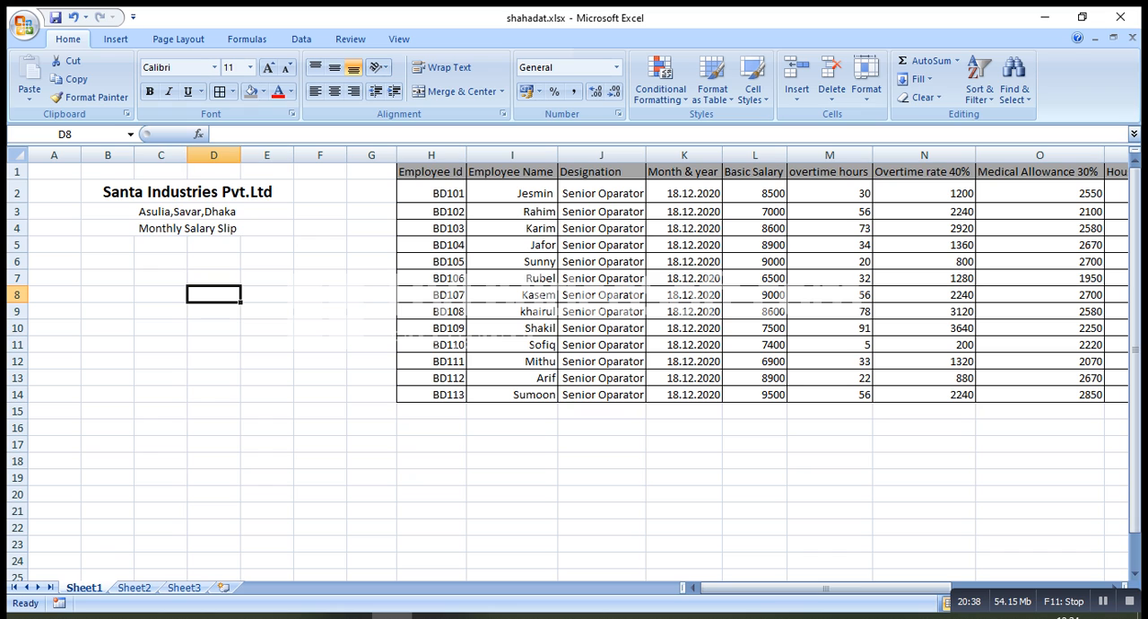
left_click(188, 228)
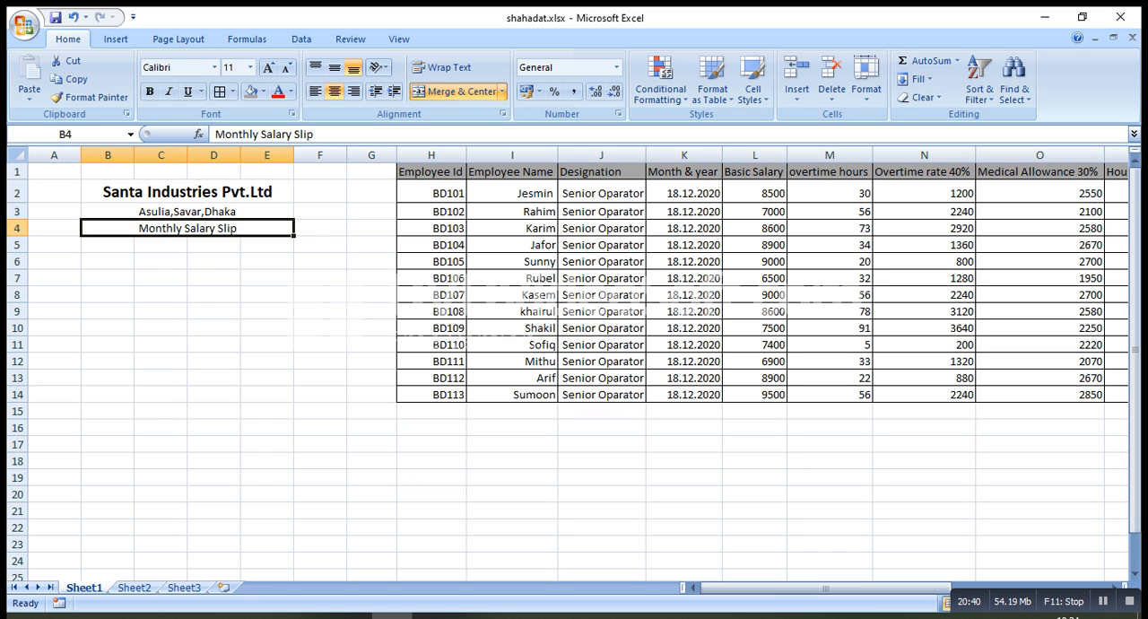
Enter the label "Employee Id" in cell B5 under the salary slip heading
left_click(108, 245)
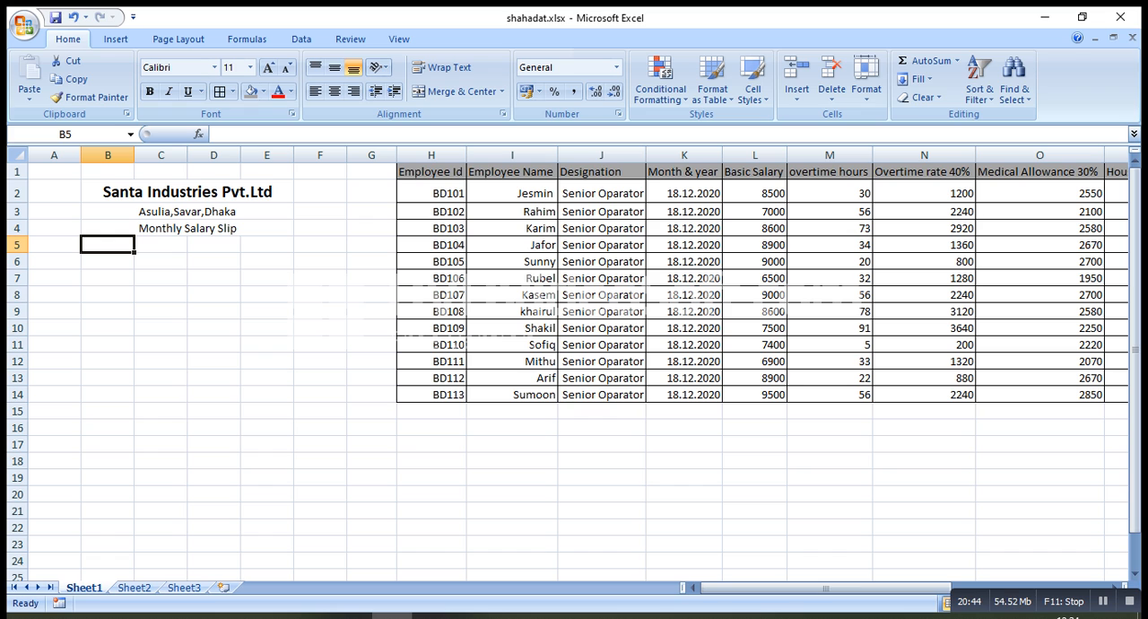
type("Emp")
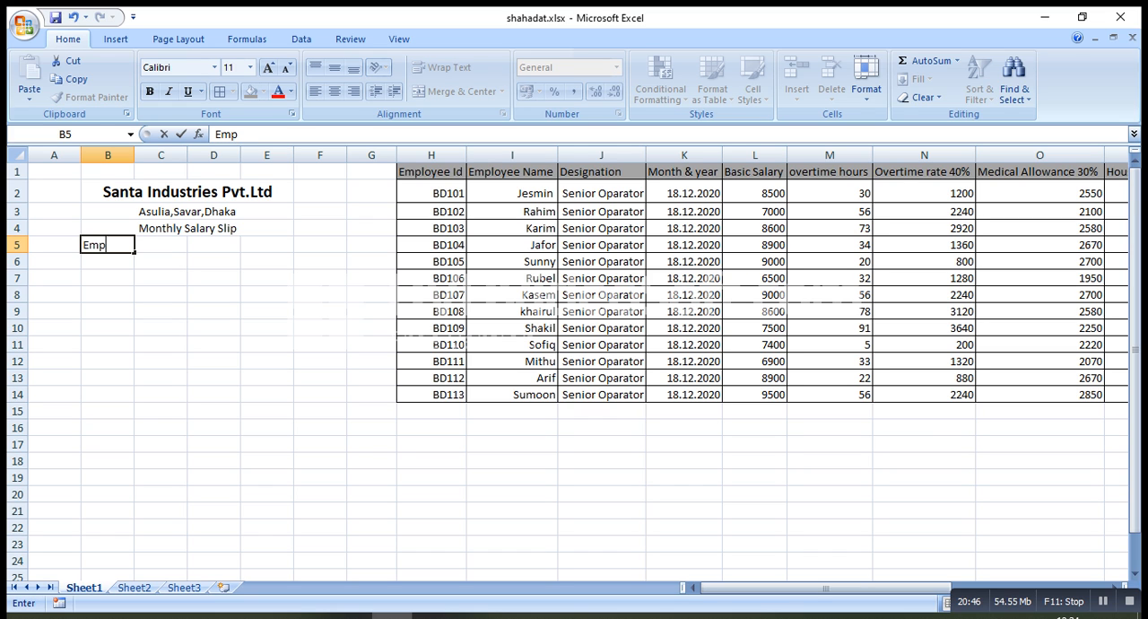
type("loyee Id")
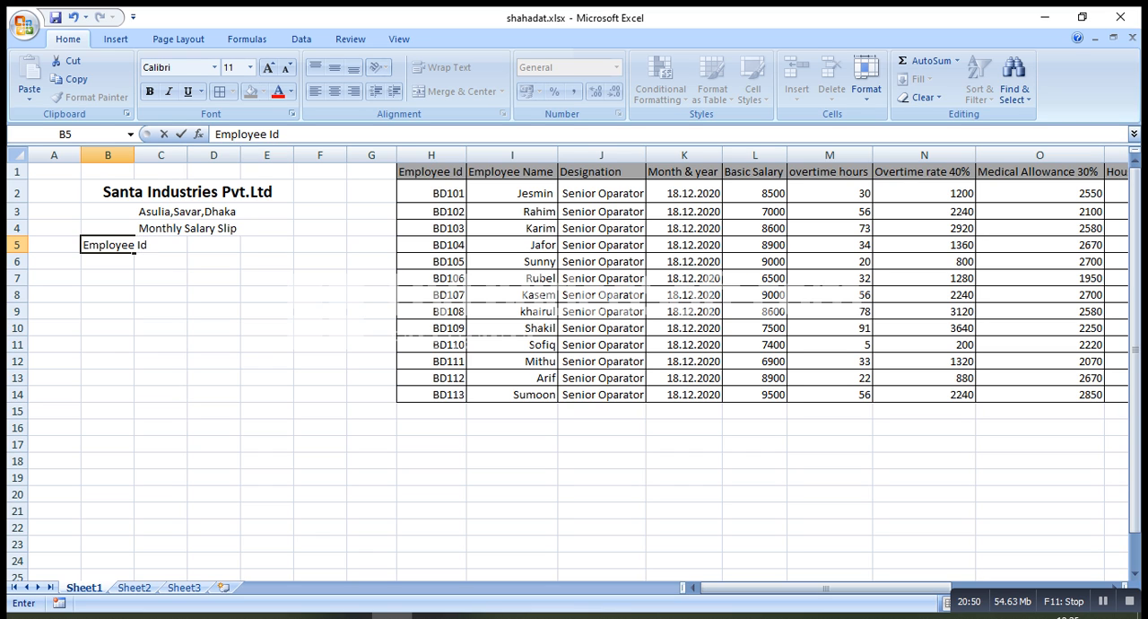
key("Tab")
Widen columns B through E and enter the label "Employee Name" in cell D5
key("Right")
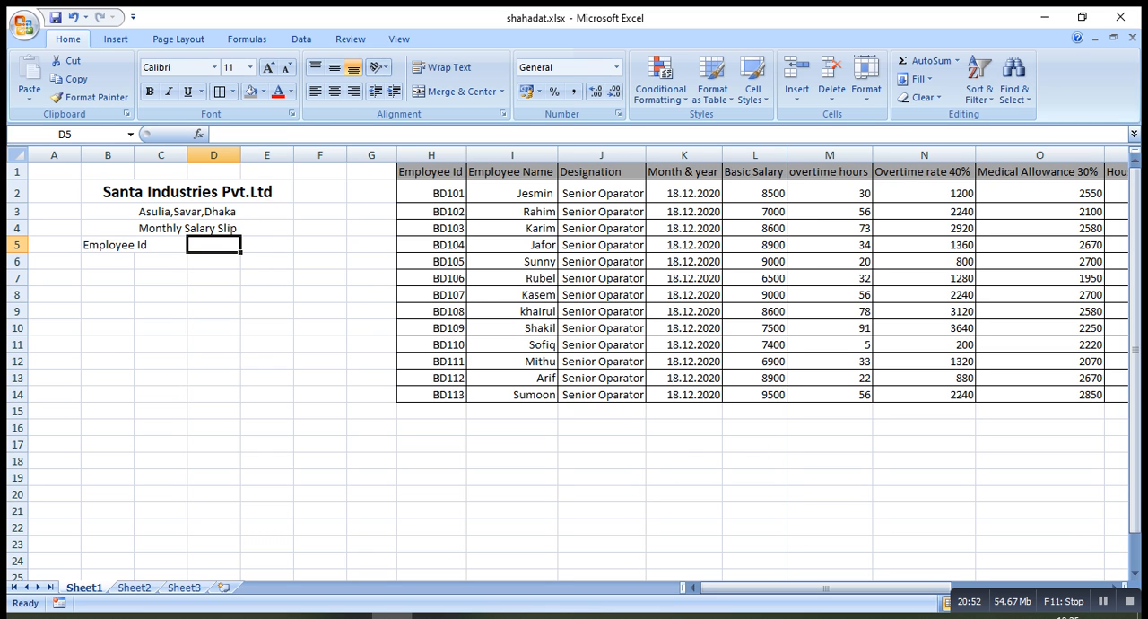
left_click_drag(135, 156, 411, 155)
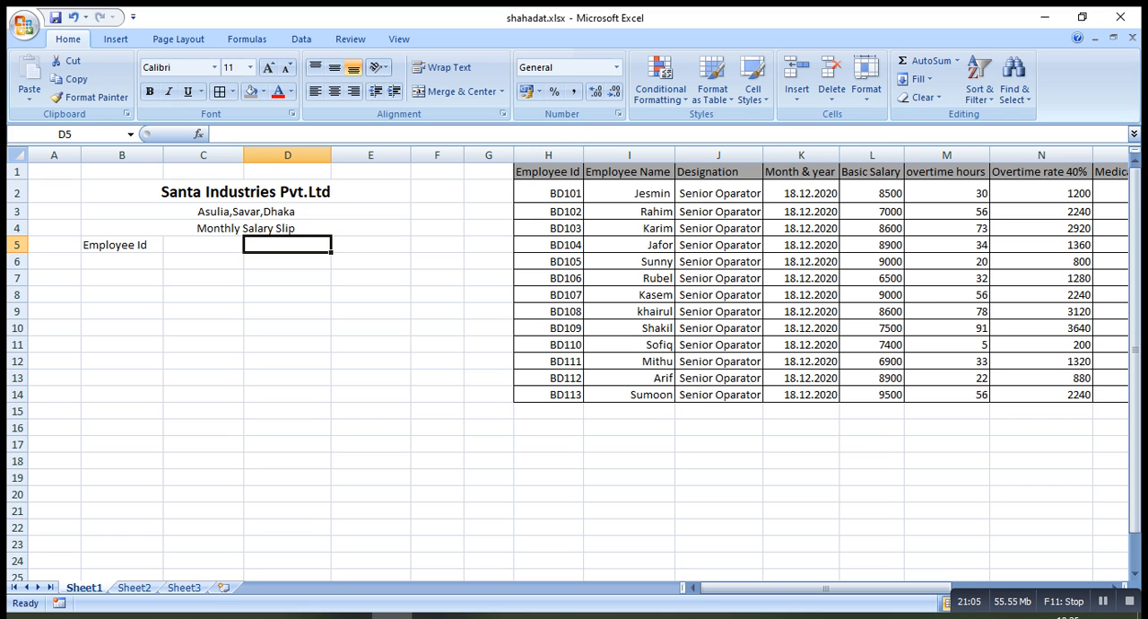
type("Emp")
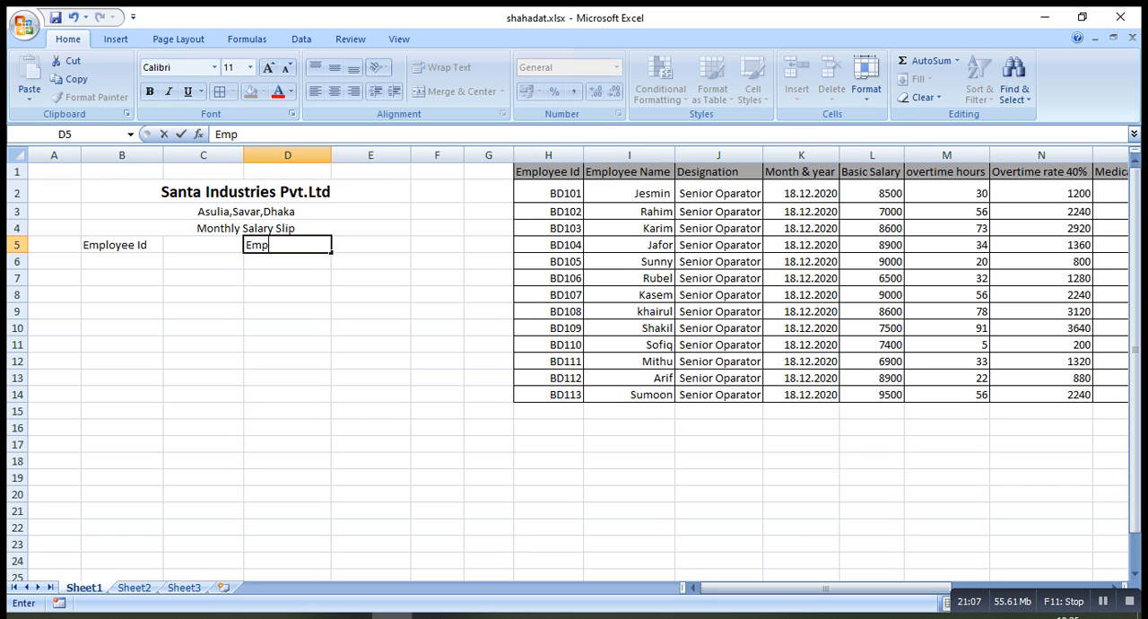
type("loyee N")
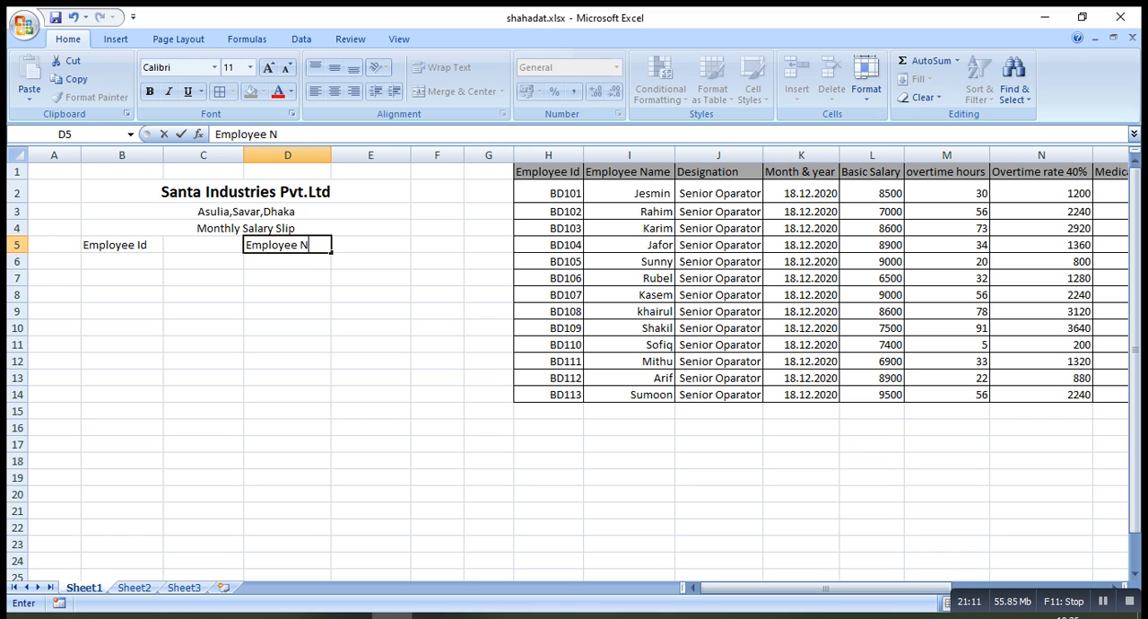
type("ame")
key("Return")
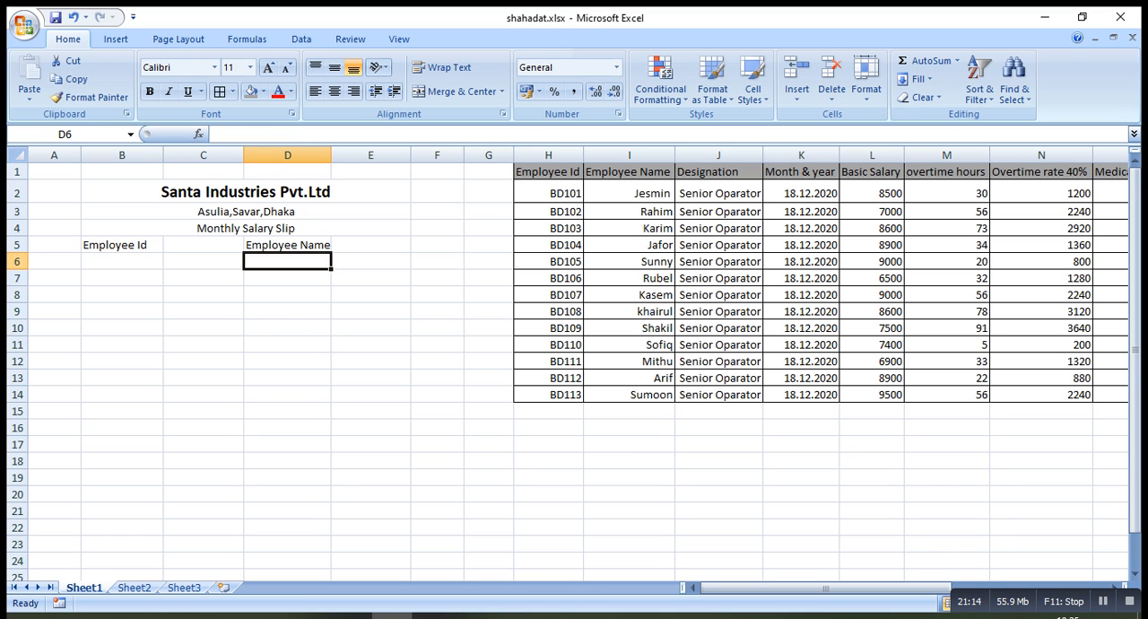
Enter the label "Designation" in cell B6 below the Employee Id label
key("Left")
key("Down")
key("Left")
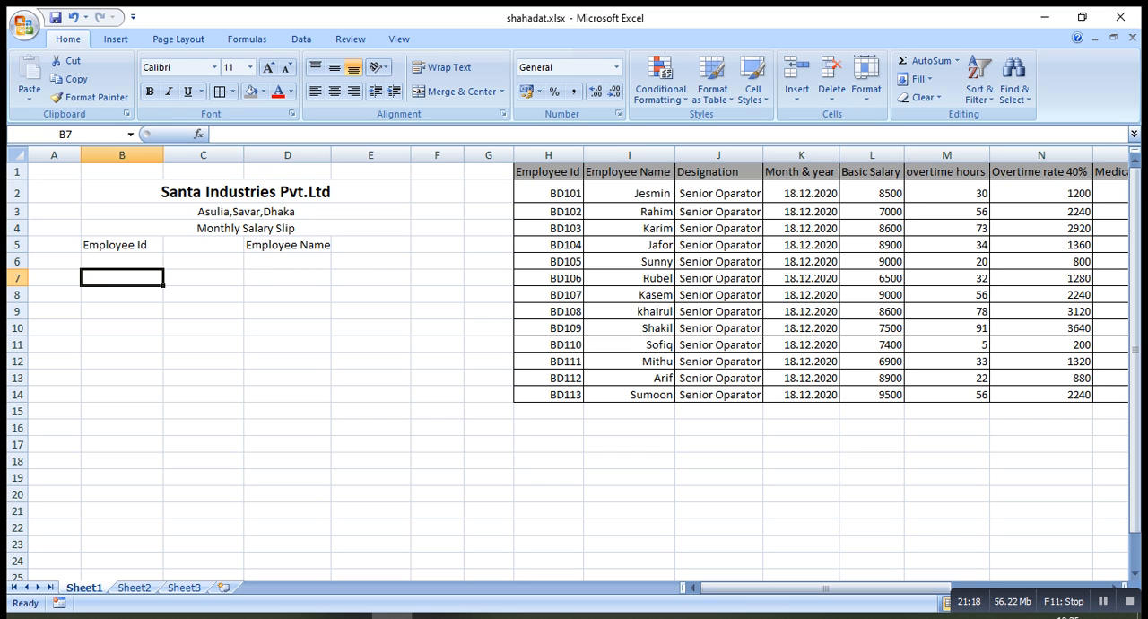
key("Up")
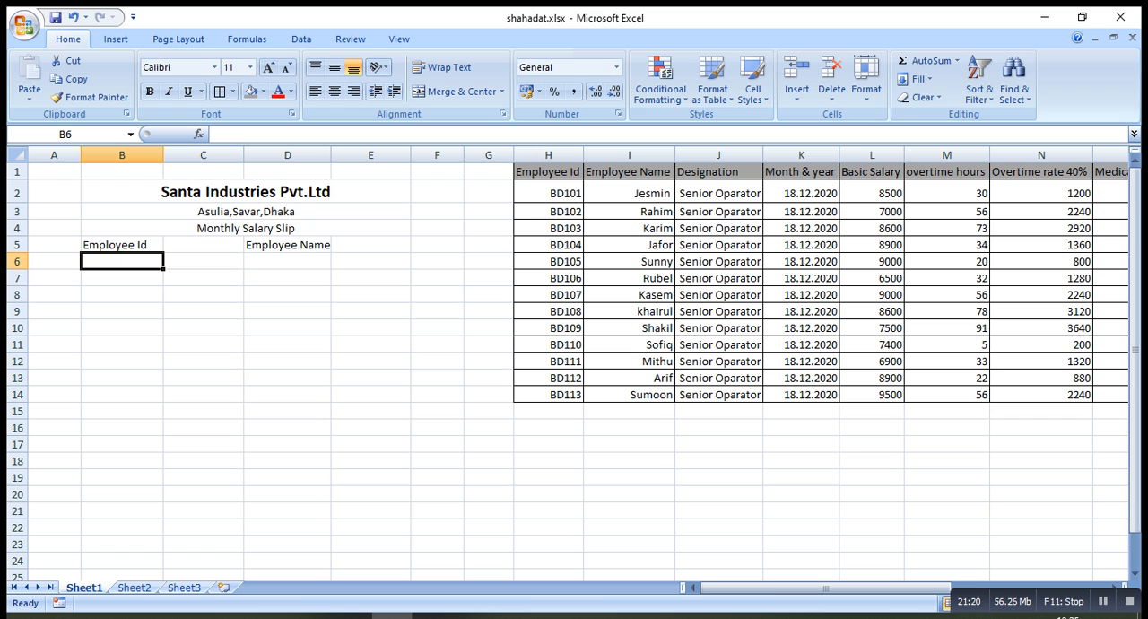
type("De")
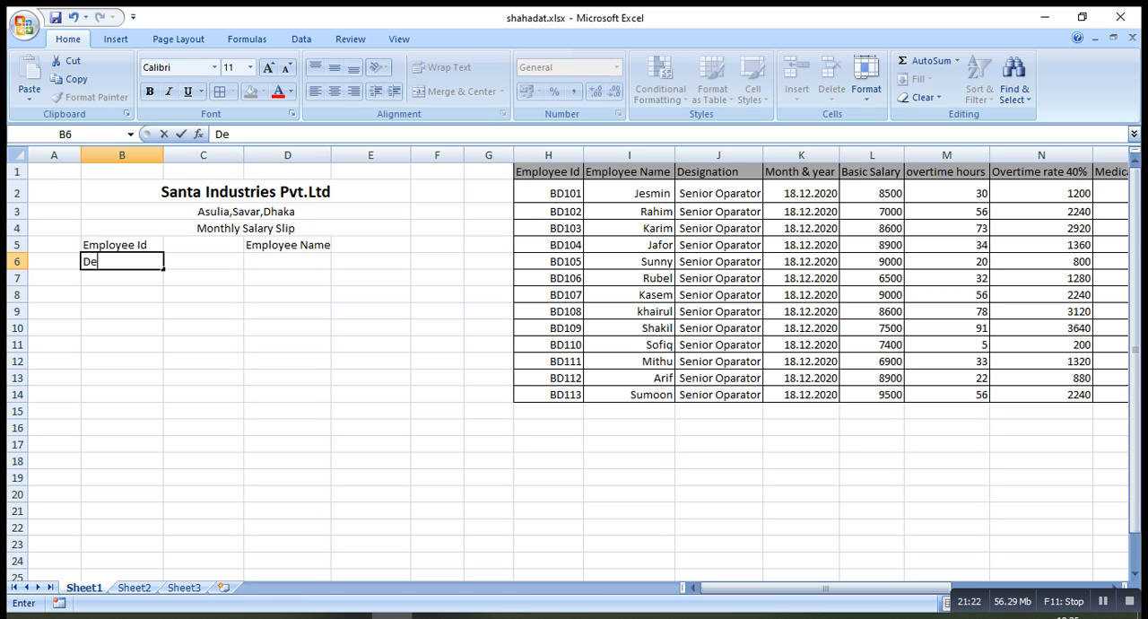
type("signation")
Enter the label "Month & Year" in cell D6 below the Employee Name label
key("Tab")
key("Tab")
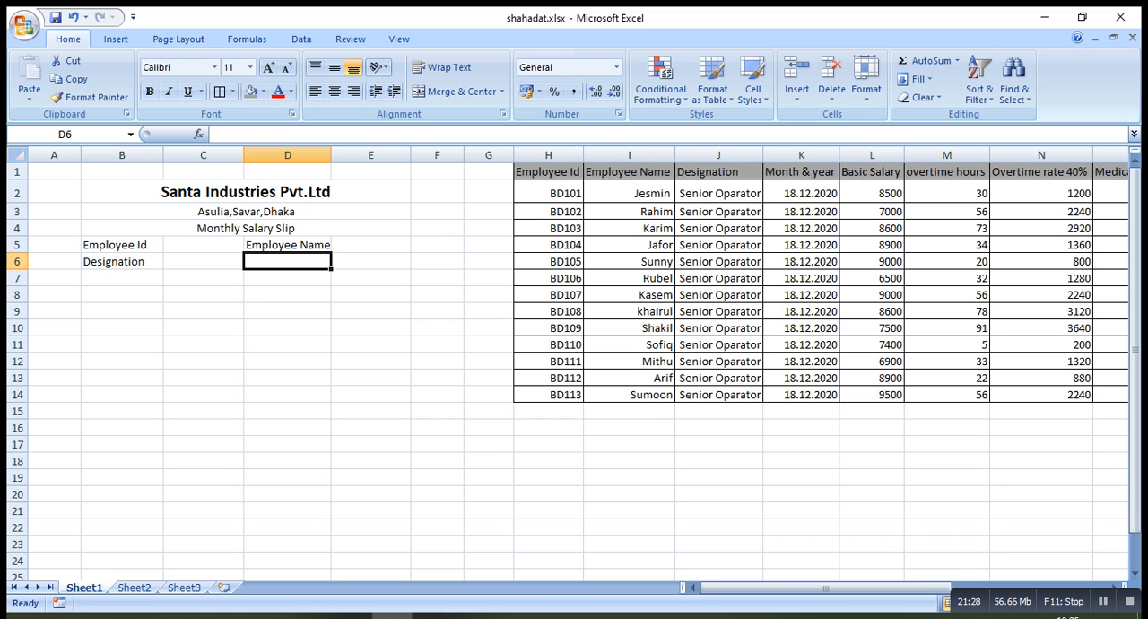
type("Month")
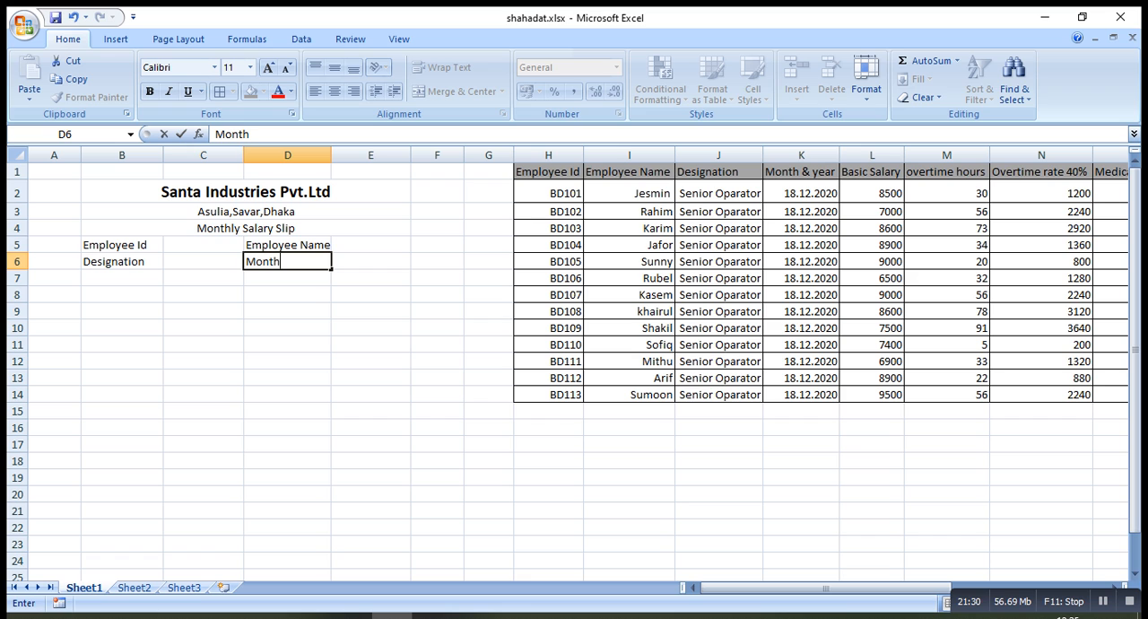
type(" & Year")
Enter the section heading "Earnings" in cell B8, leaving row 7 of the slip blank
left_click(122, 294)
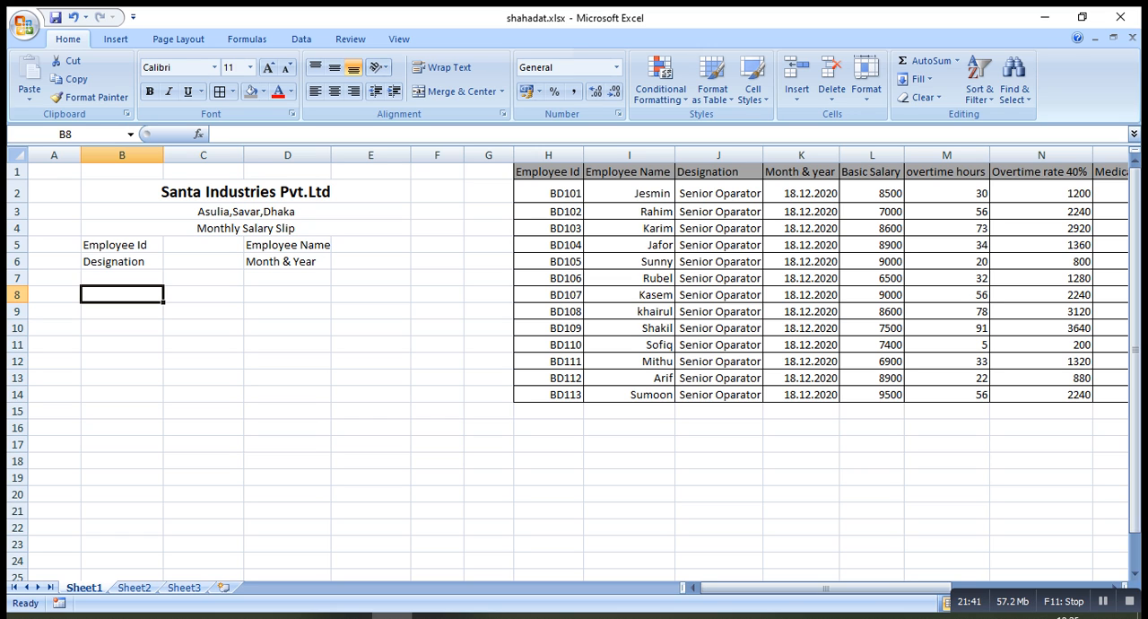
type("E")
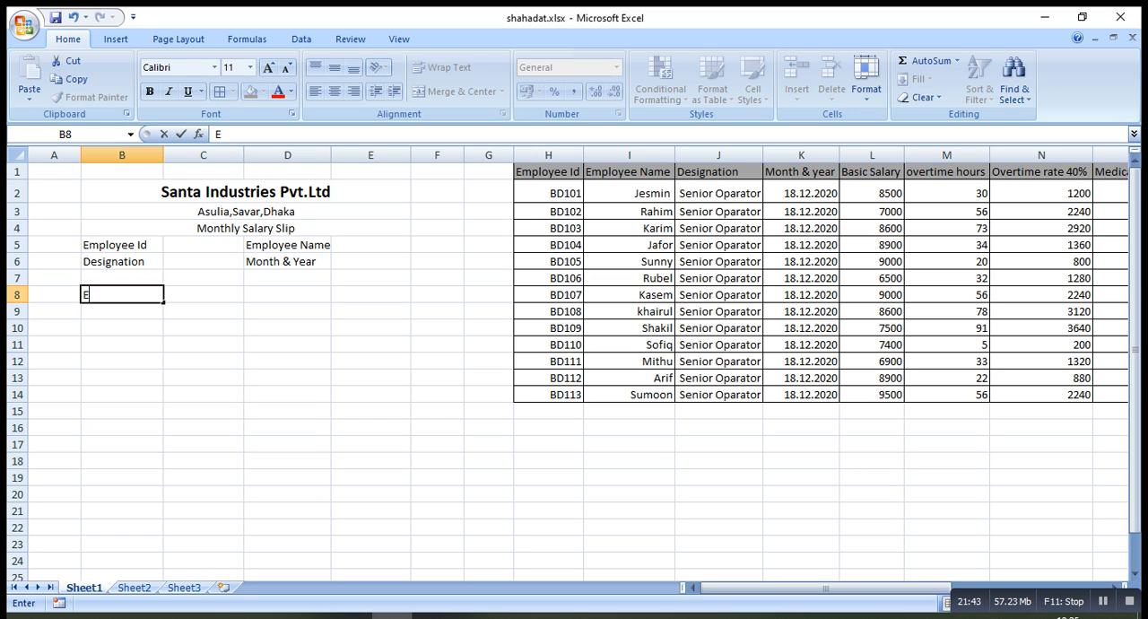
type("arningd")
key("BackSpace")
type("s")
key("Return")
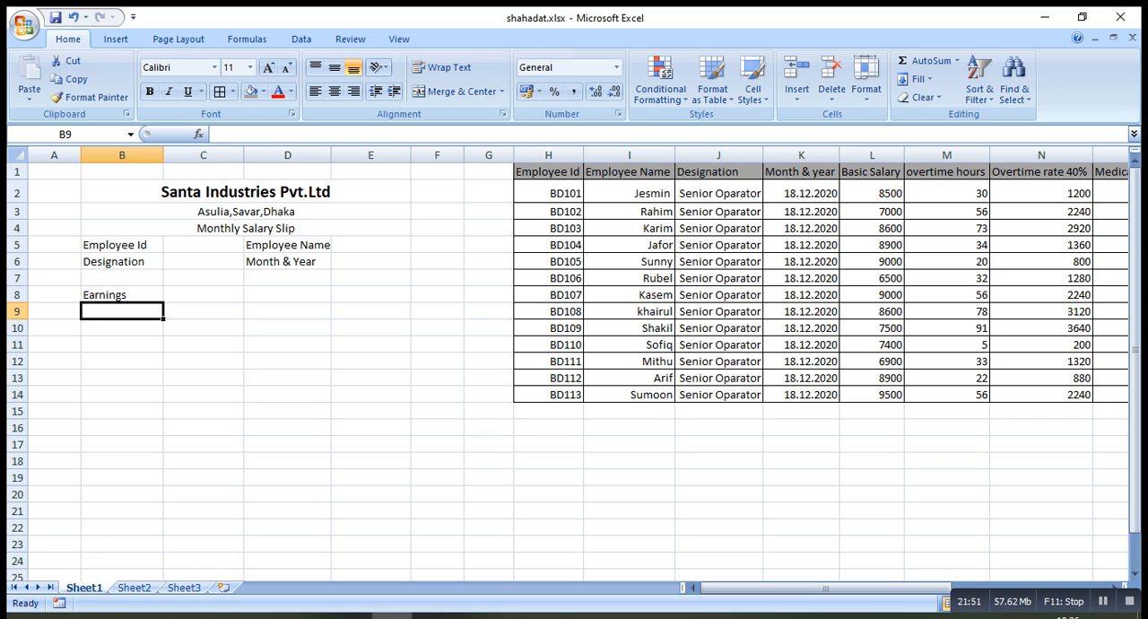
Enter "Basic Salary" in cell B9 as the first item under Earnings
type("Bas")
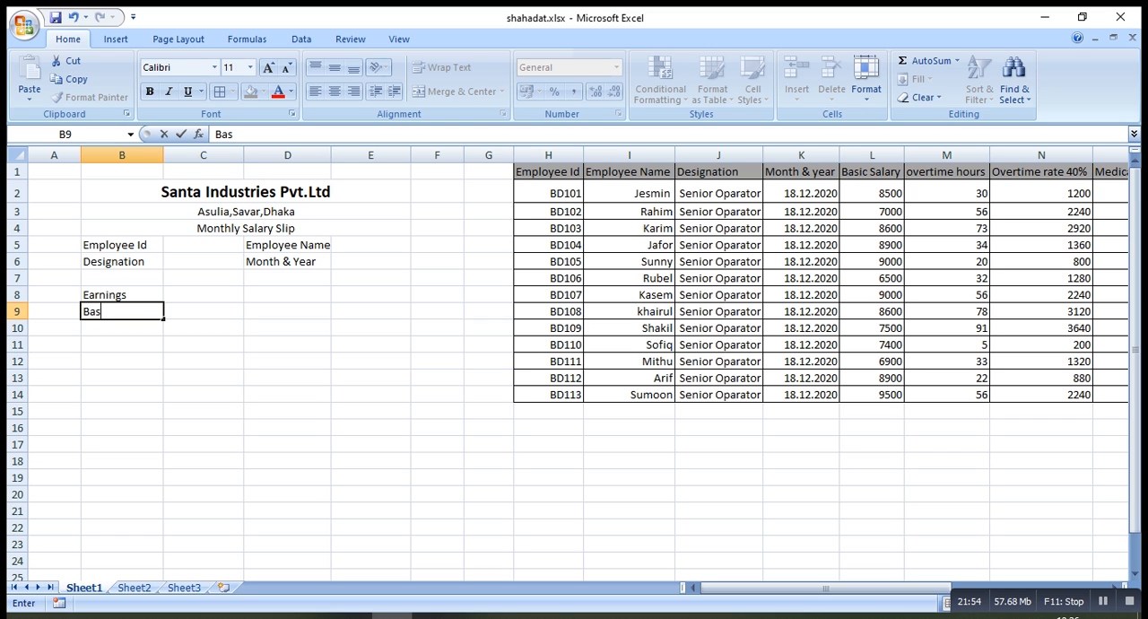
type("ic Salary")
key("Return")
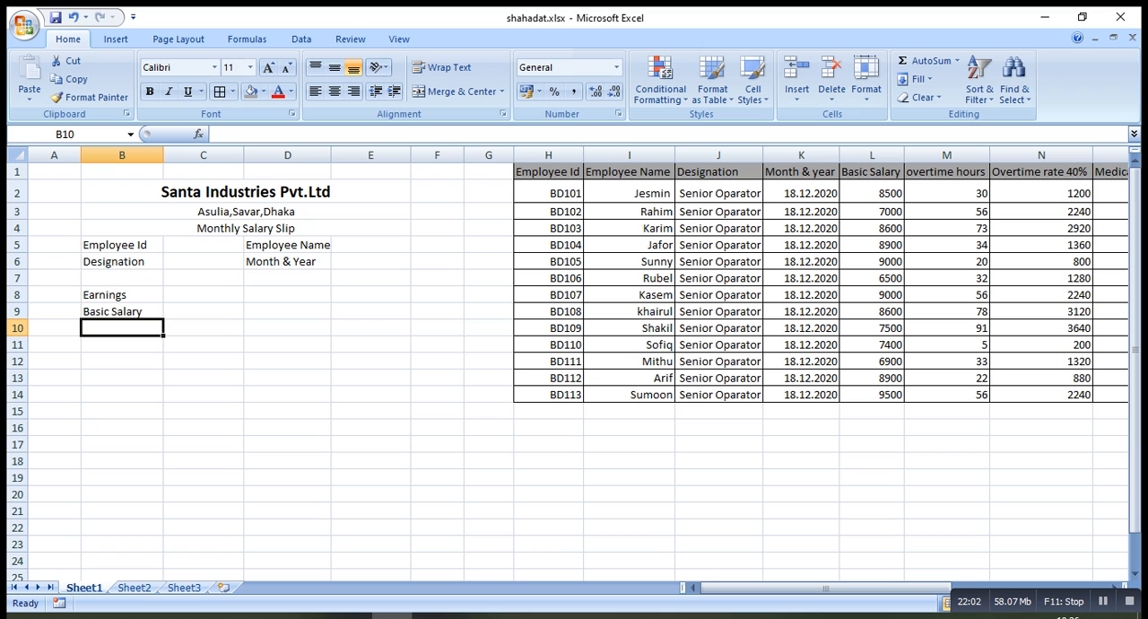
Enter the label "Overtimes" in cell B10 of the Earnings list
type("Vo")
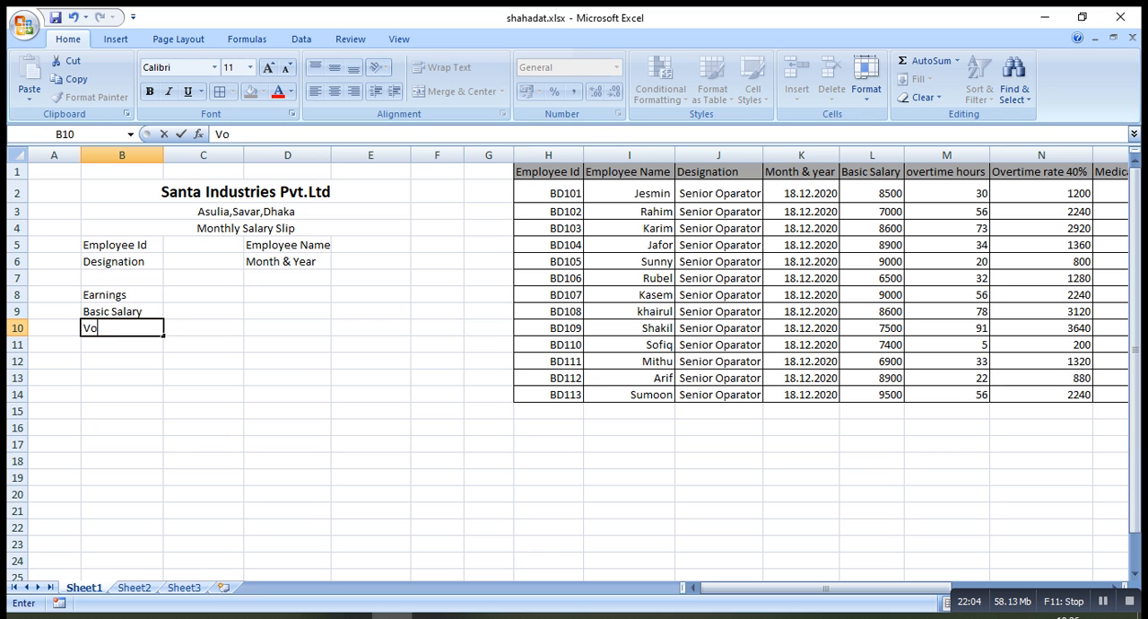
key("BackSpace")
key("BackSpace")
type("ov")
key("BackSpace")
key("BackSpace")
type("Overtimes")
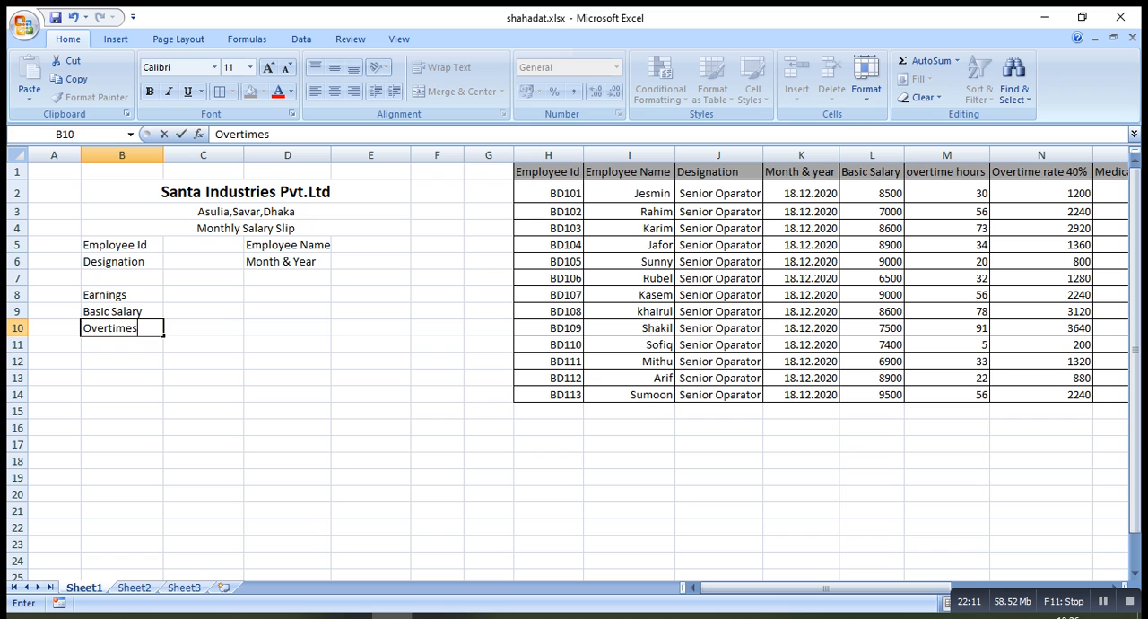
key("Return")
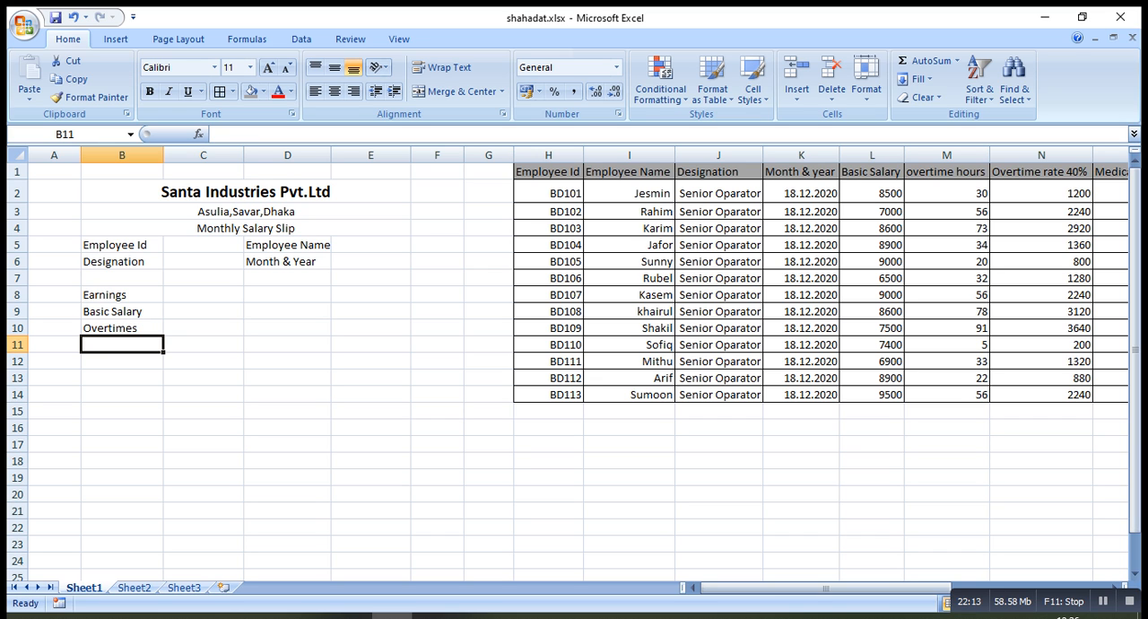
Enter the label "Medical Allowance" in cell B11 of the Earnings list
type("Me")
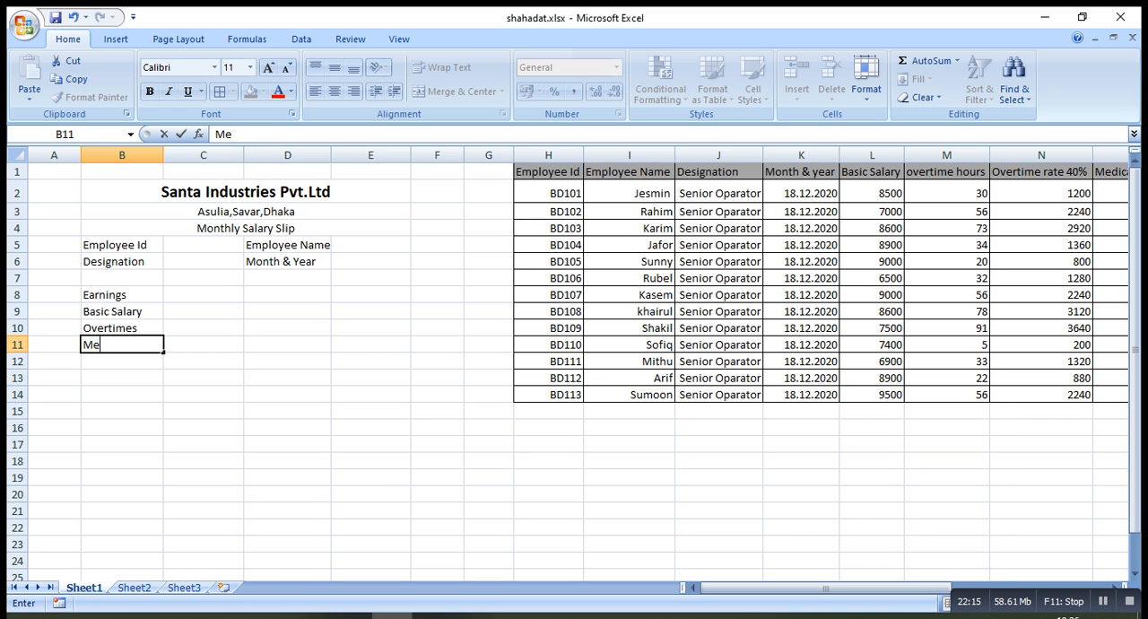
type("dical Al")
type("low")
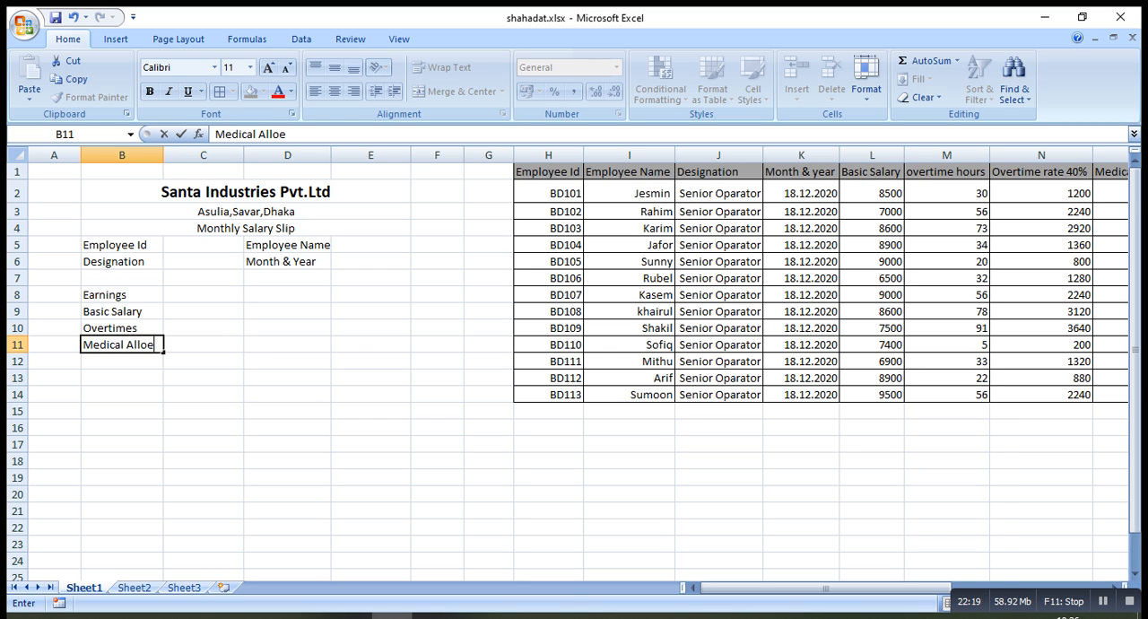
key("BackSpace")
type("wance")
key("Return")
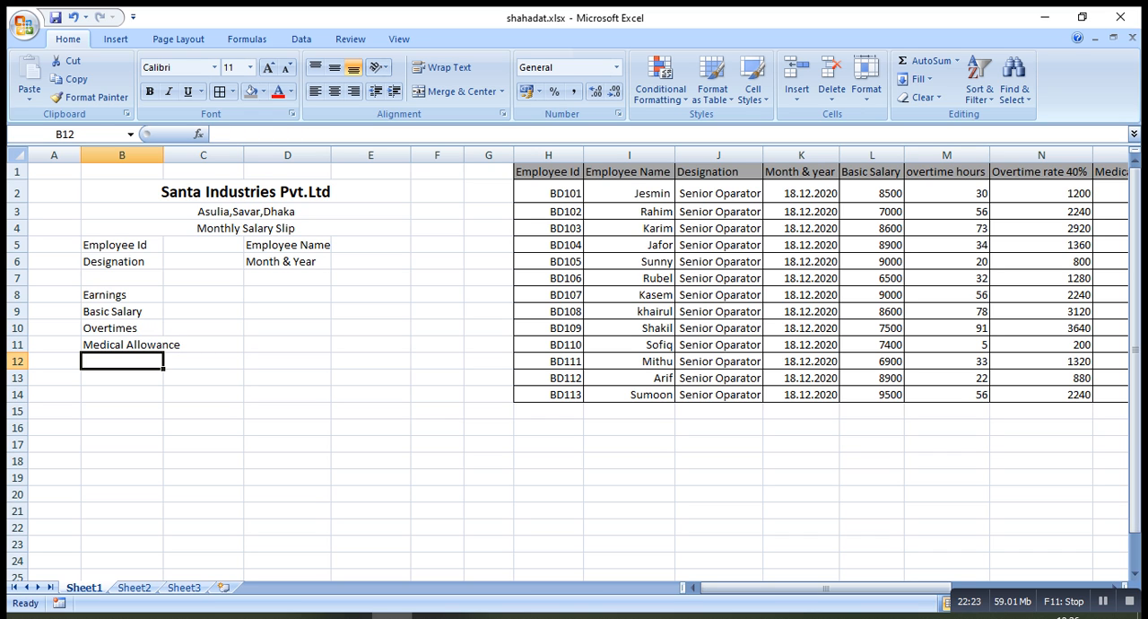
Enter the label "House Rent" in cell B12 of the Earnings list
type("Ho")
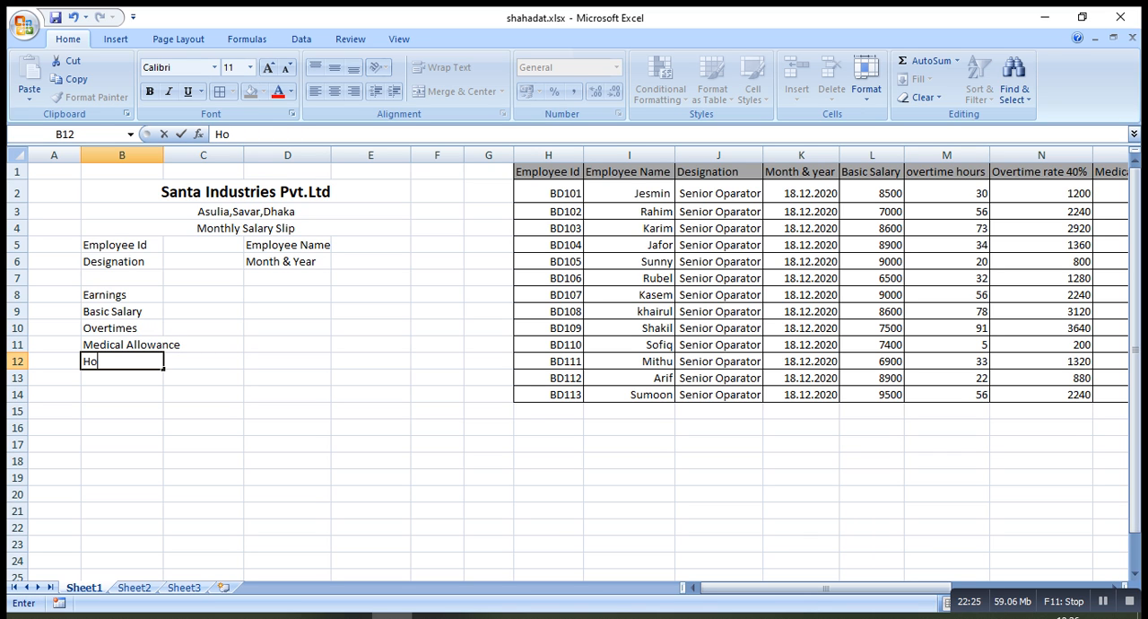
type("use Rent")
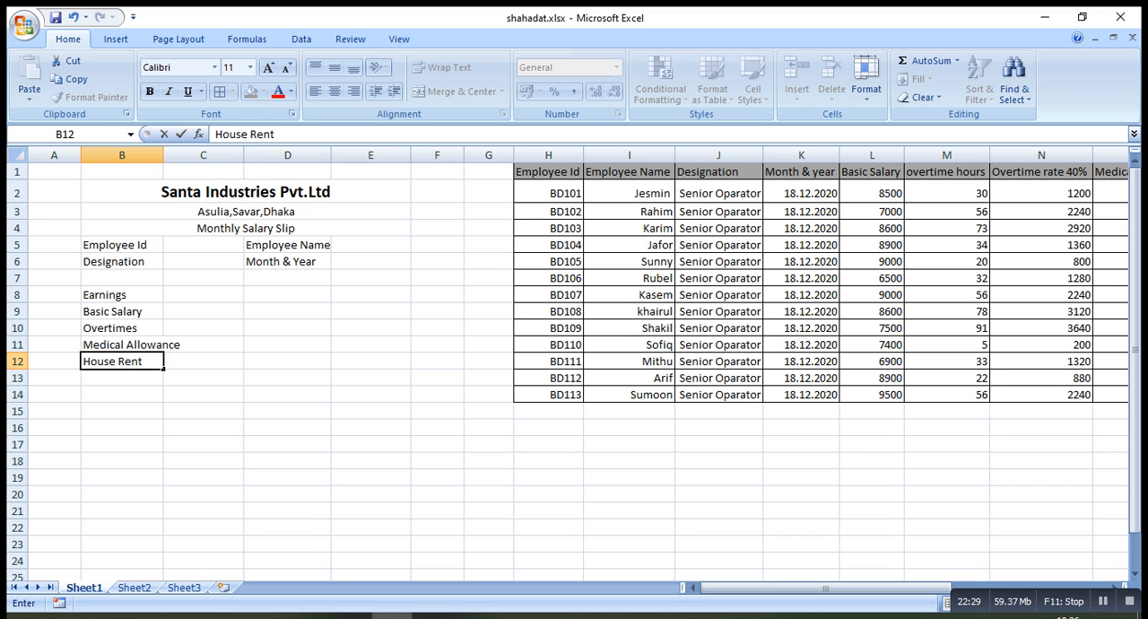
key("Return")
Enter the label "Attendence Allowance" in cell B13 of the Earnings list
type("A")
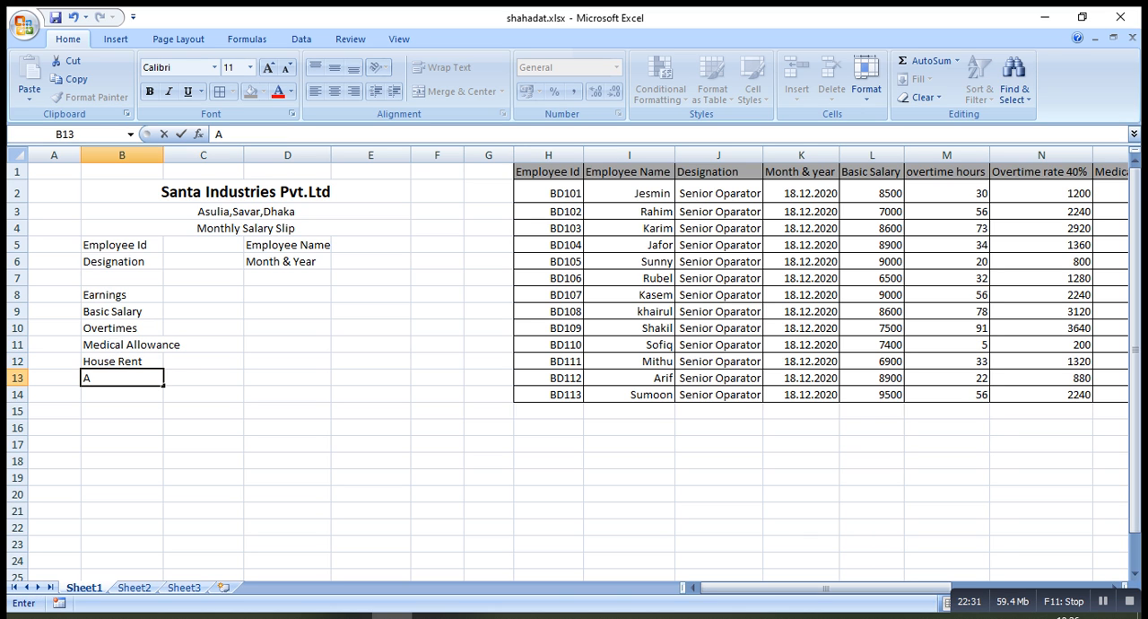
type("ttendence")
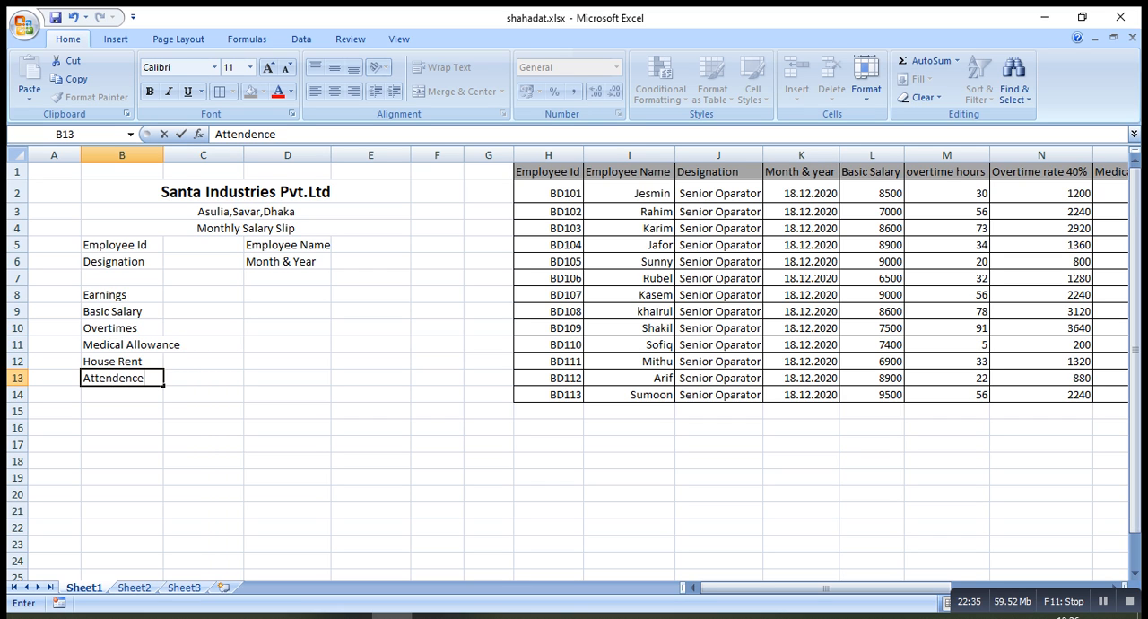
type(" Allowance")
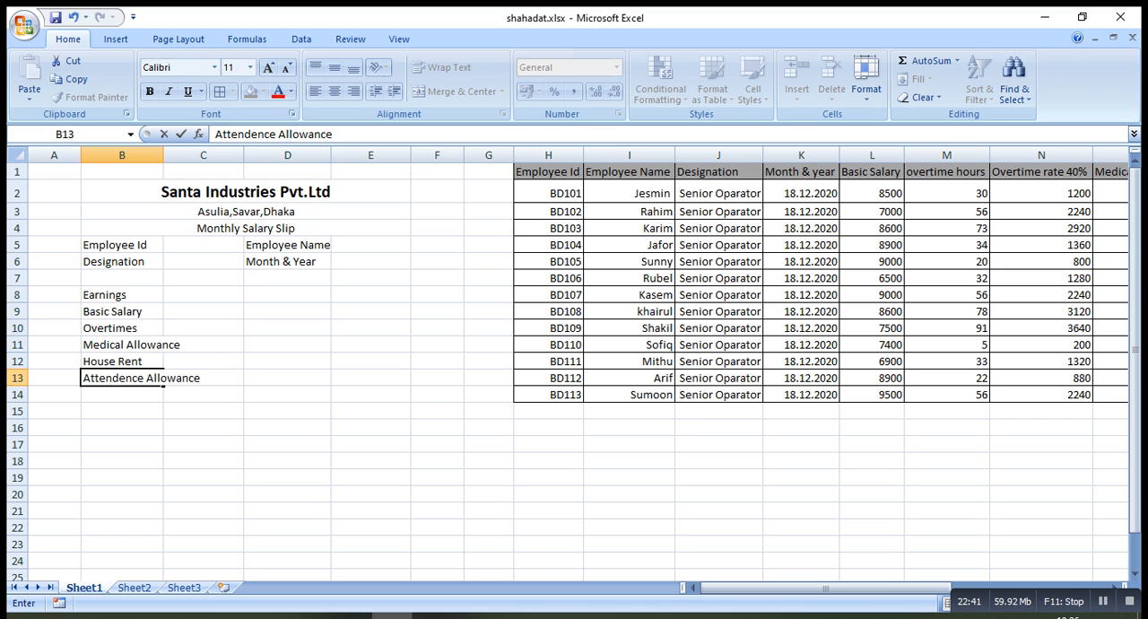
key("Return")
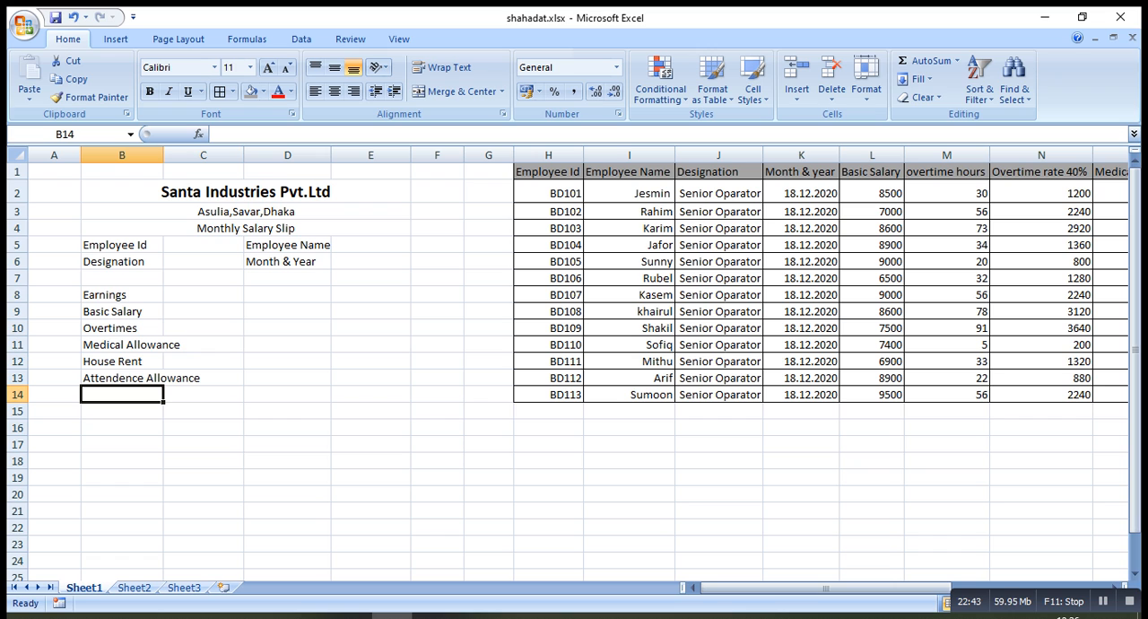
Enter the label "Total Addition" in cell B14 to close the Earnings list
type("To")
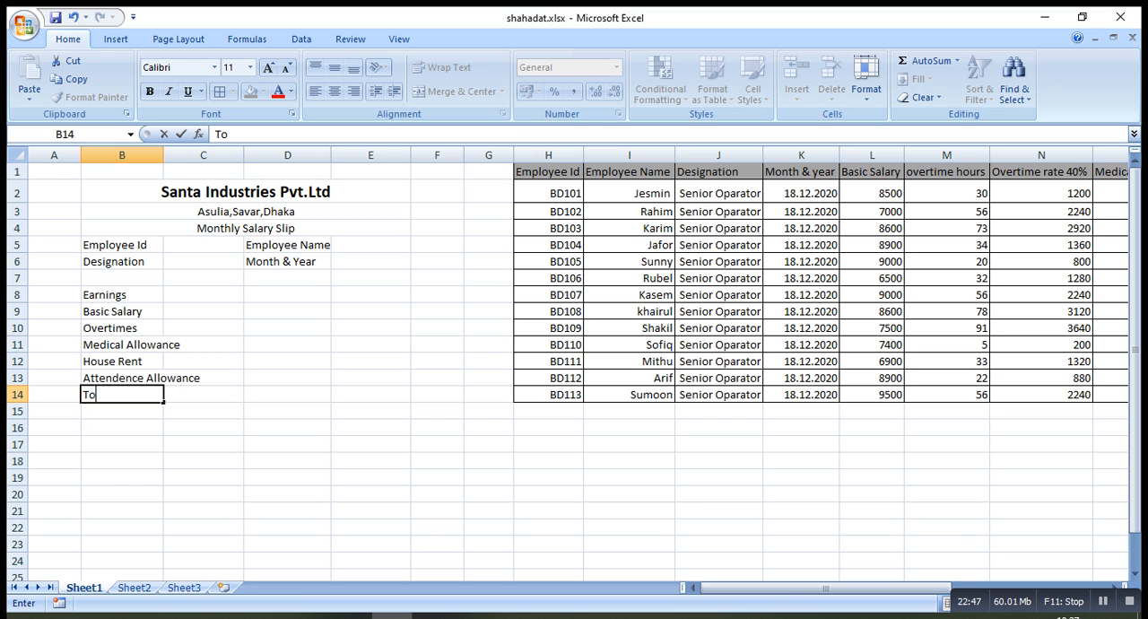
type("tal Addition")
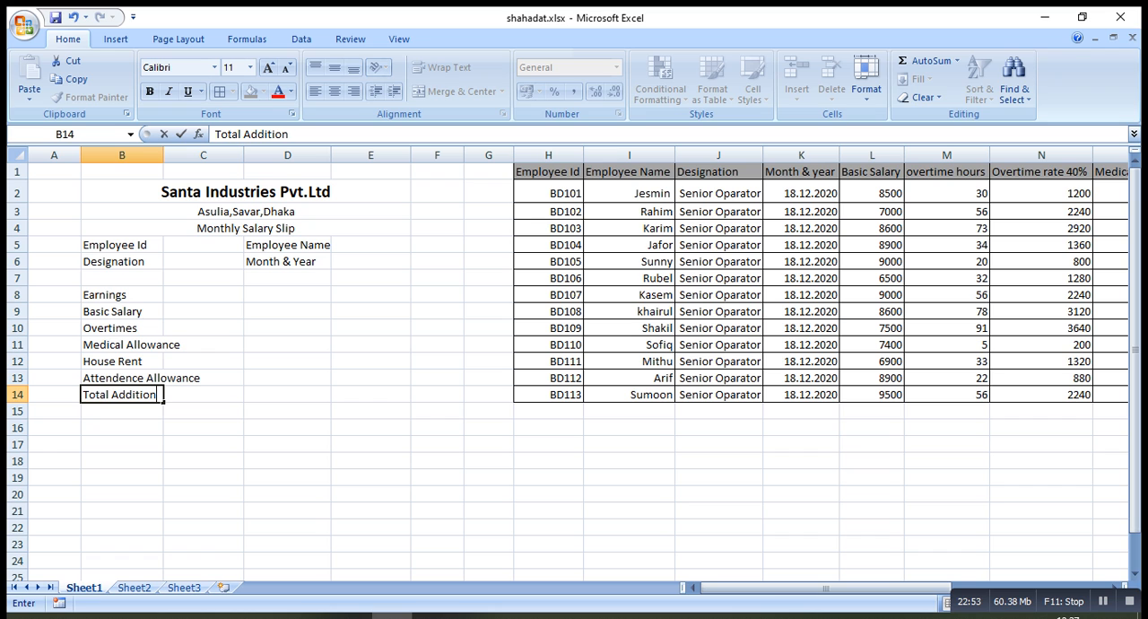
key("Return")
Enter the section heading "Deductions" in cell D8, in the same row as the Earnings heading
key("Right")
key("Right")
key("Right")
key("Up")
key("Up")
key("Up")
key("Up")
key("Up")
key("Up")
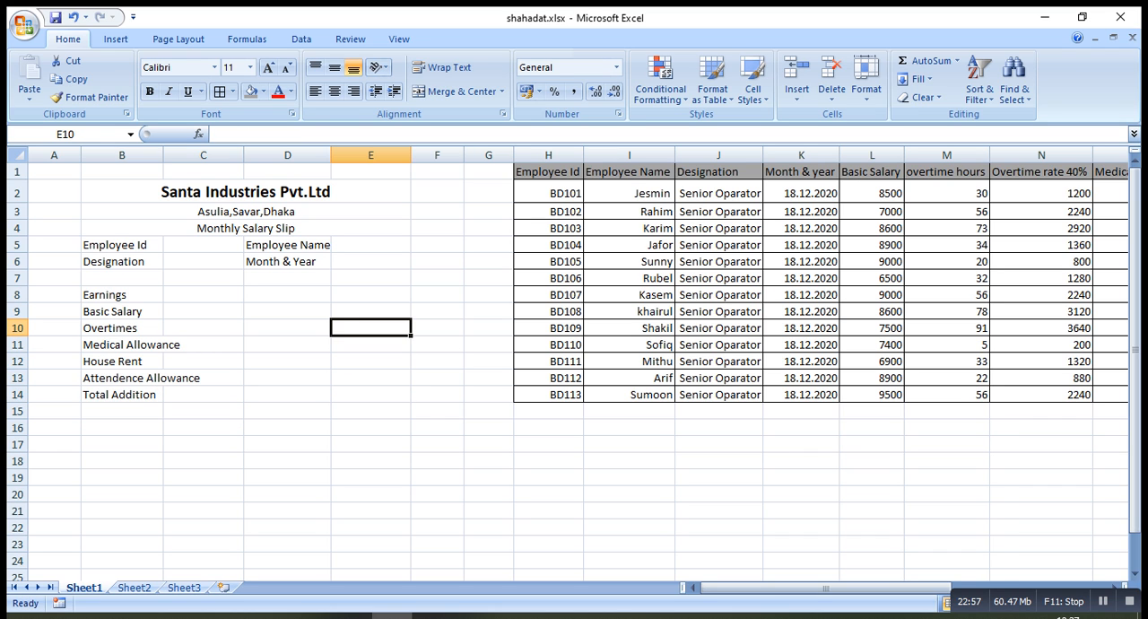
key("Left")
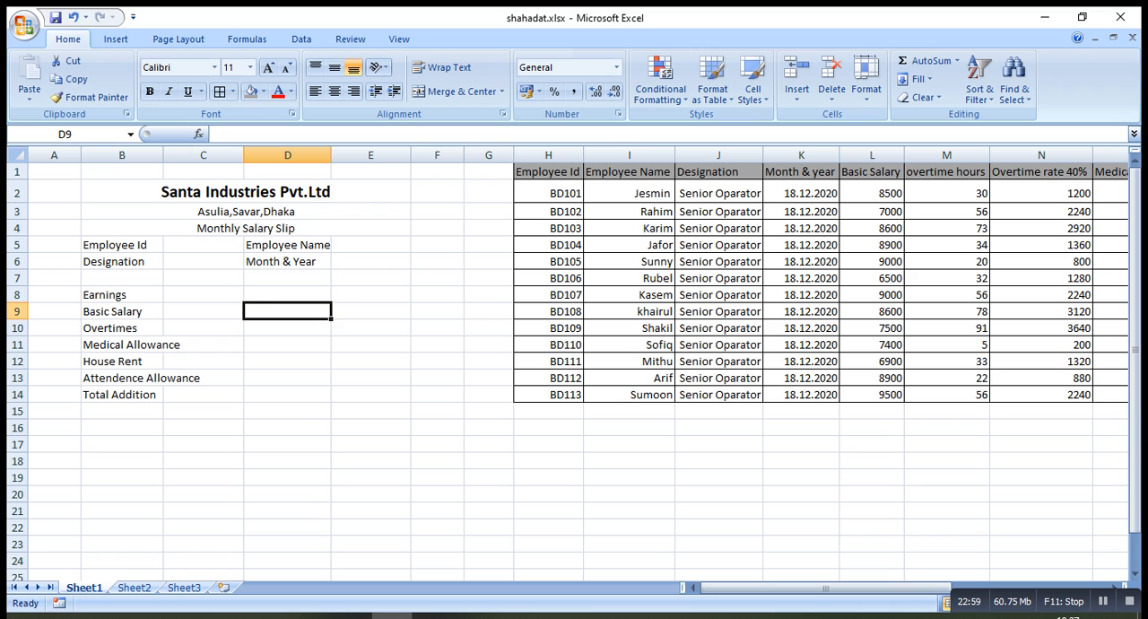
key("Up")
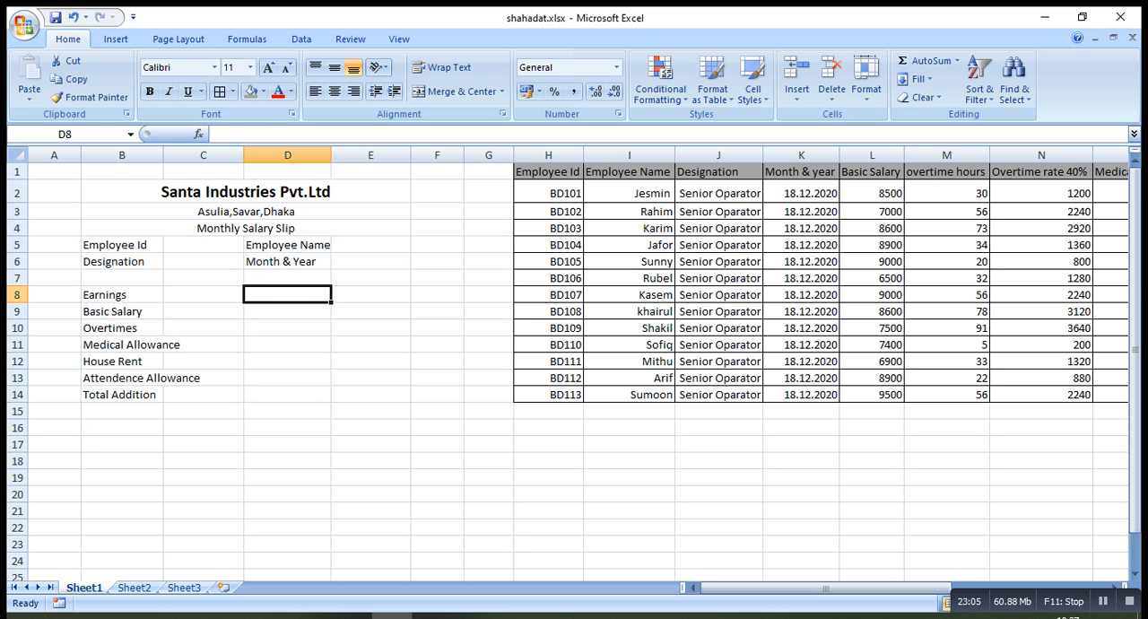
type("Dedu")
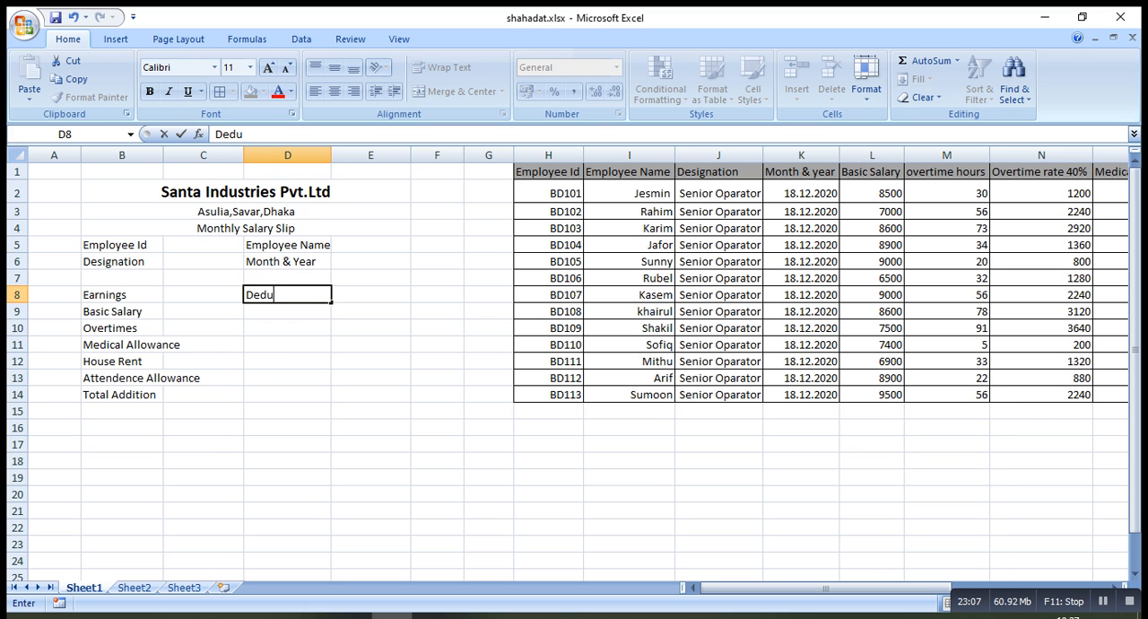
type("ctions")
key("Return")
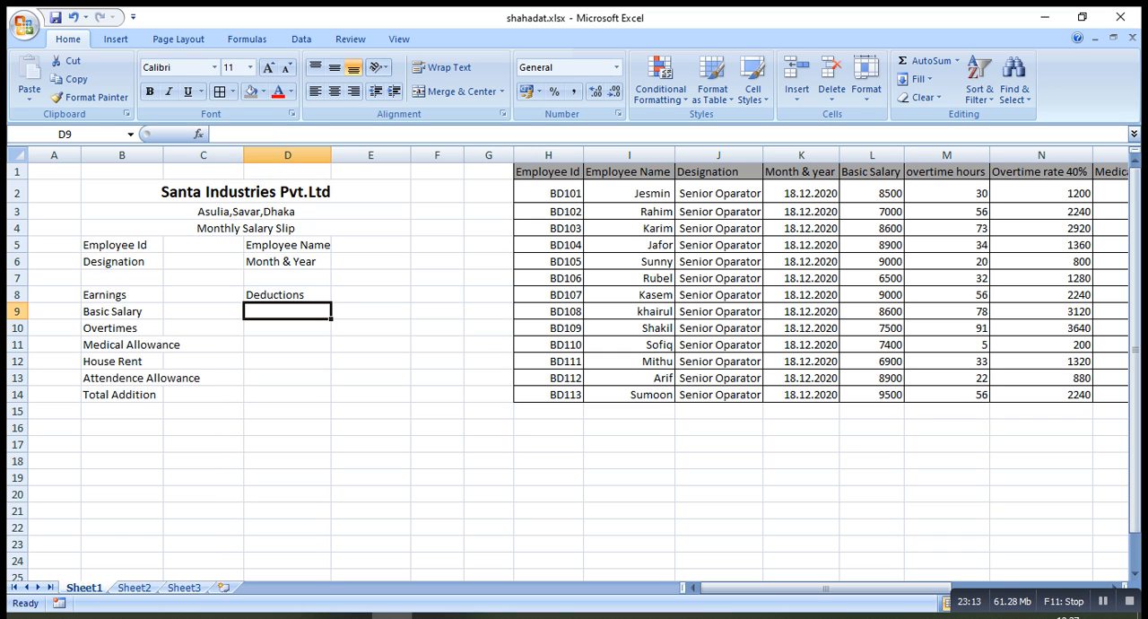
Enter the label "Provident Fund" in cell D9 as the first item under Deductions
type("Pr")
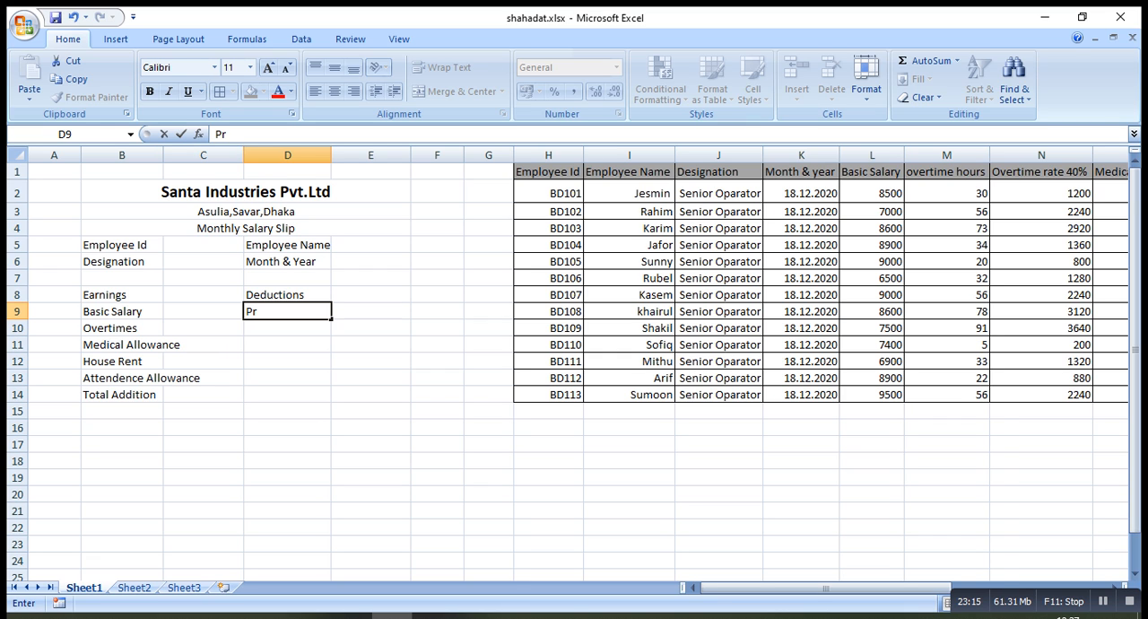
type("ovident Fun")
type("d")
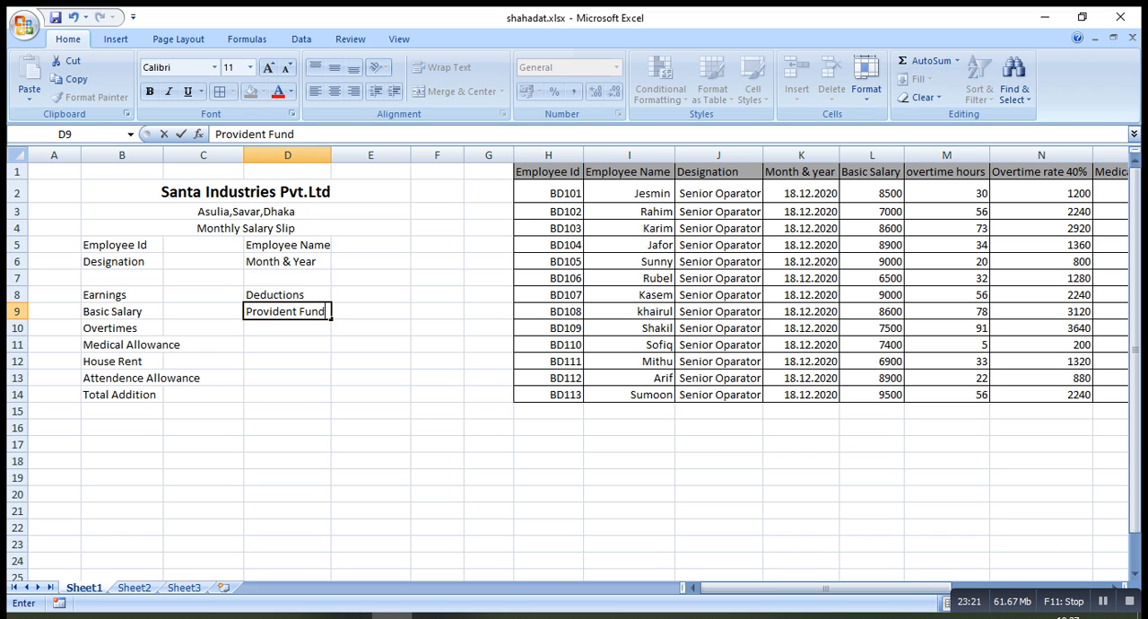
key("Return")
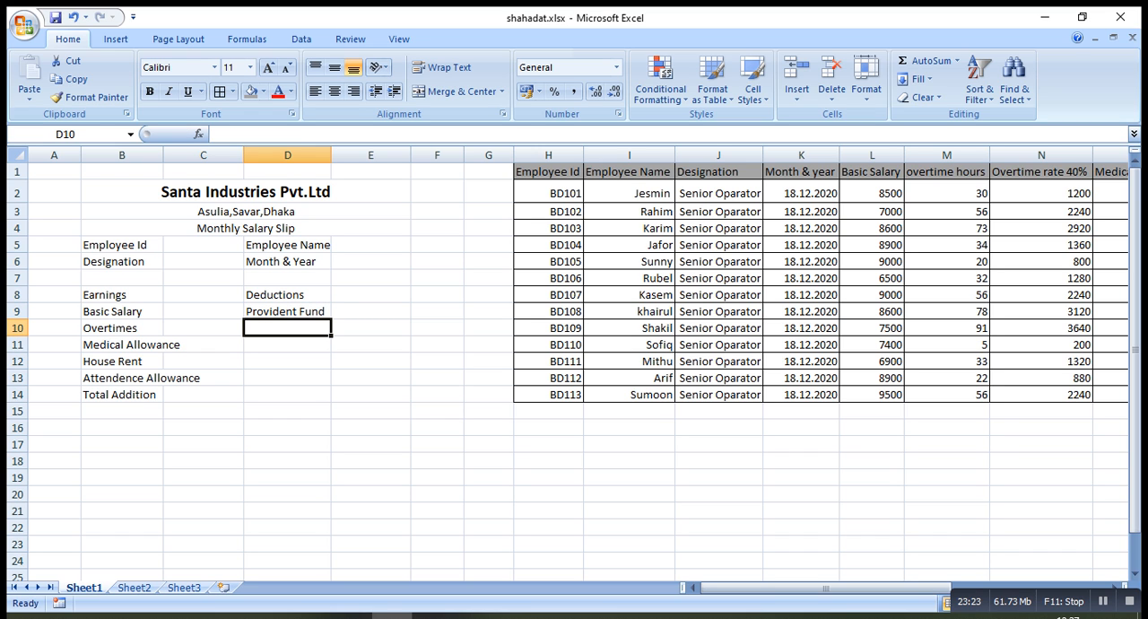
Enter the label "Loan" in cell D10 of the Deductions list
type("Load")
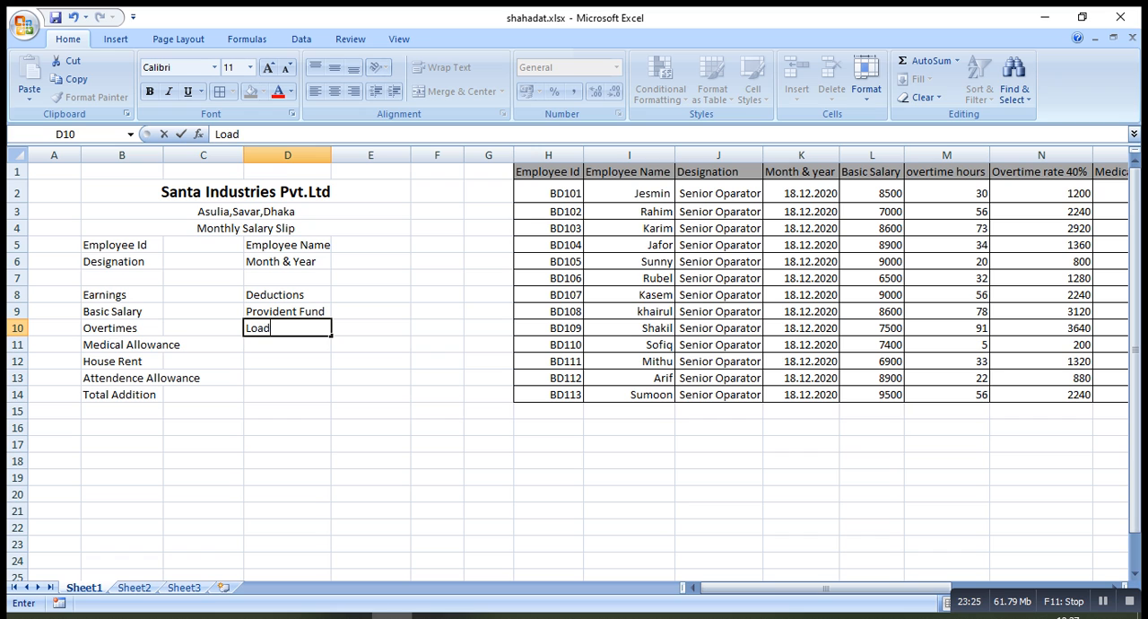
key("BackSpace")
type("n")
key("Left")
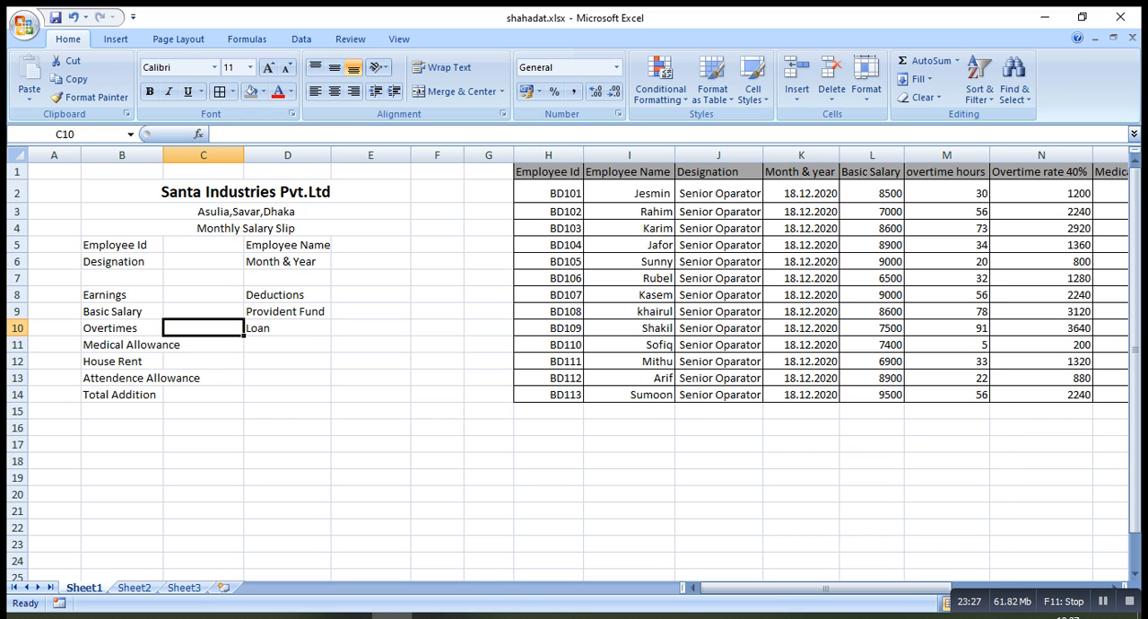
key("Right")
key("Down")
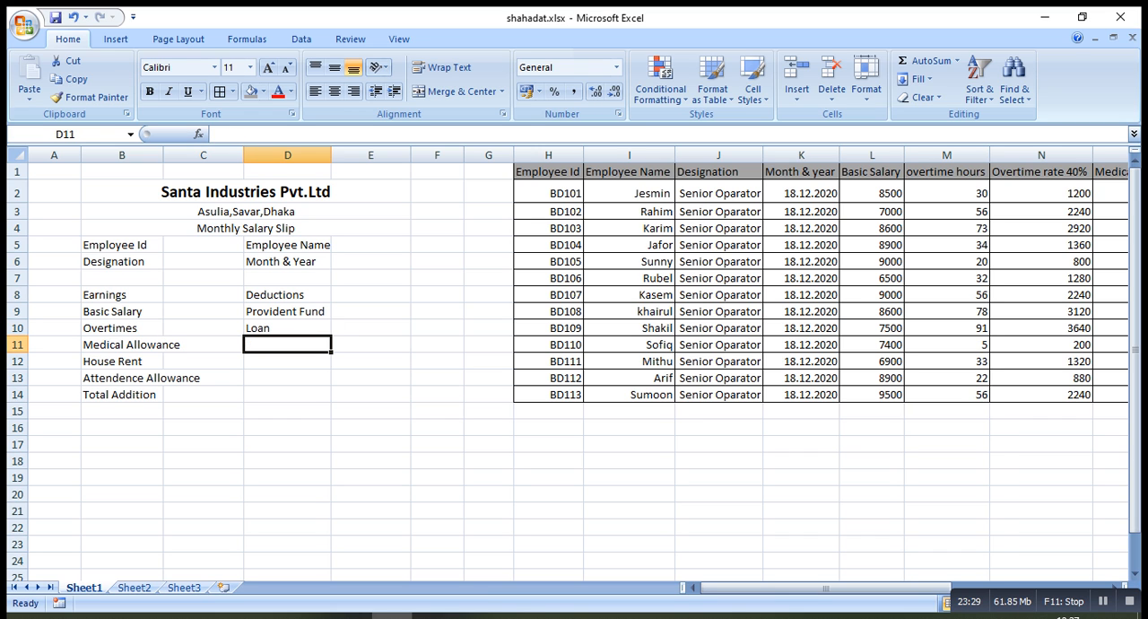
Enter the label "Tax" in cell D11 of the Deductions list
type("L")
key("BackSpace")
key("BackSpace")
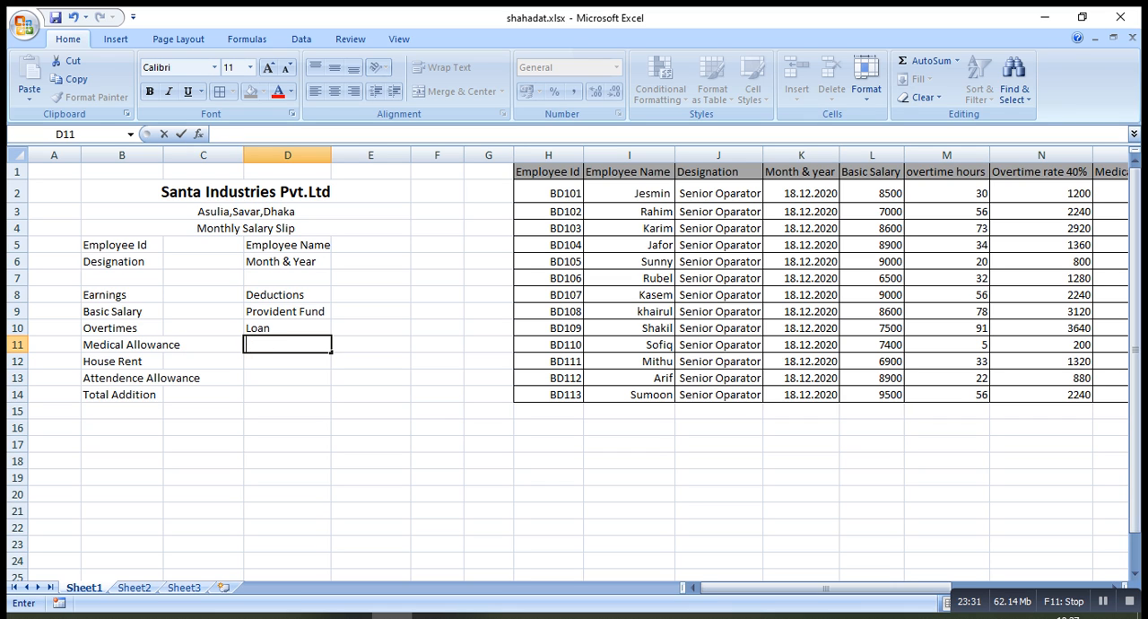
type("Y")
key("BackSpace")
type("Tax")
key("Return")
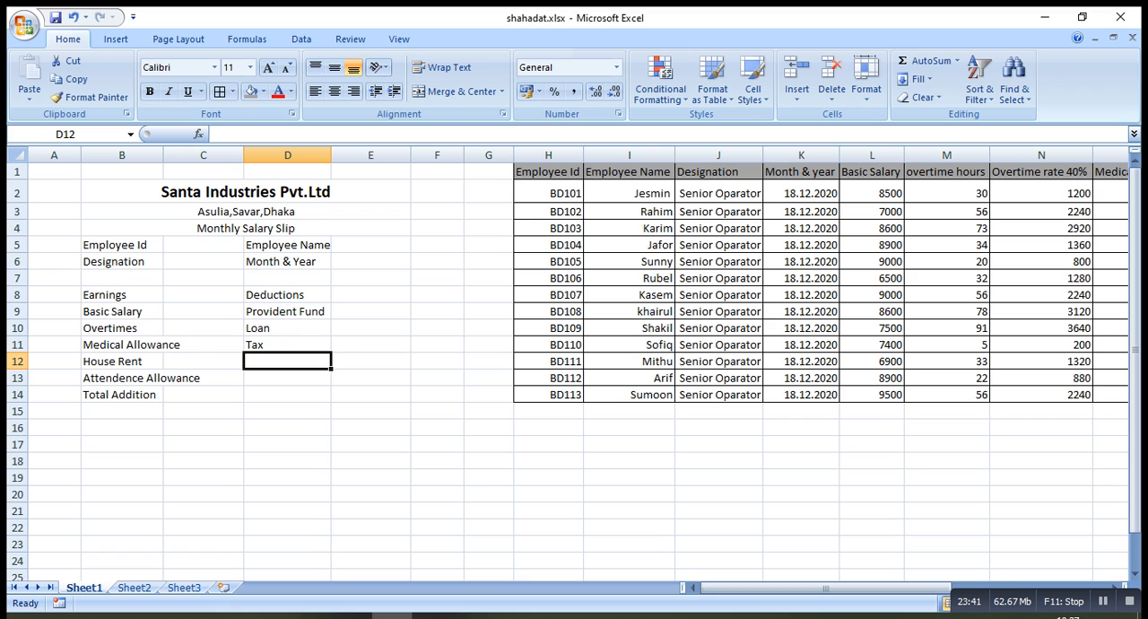
Enter the label "Total Dedution" in cell D14, in the same row as Total Addition
left_click(287, 395)
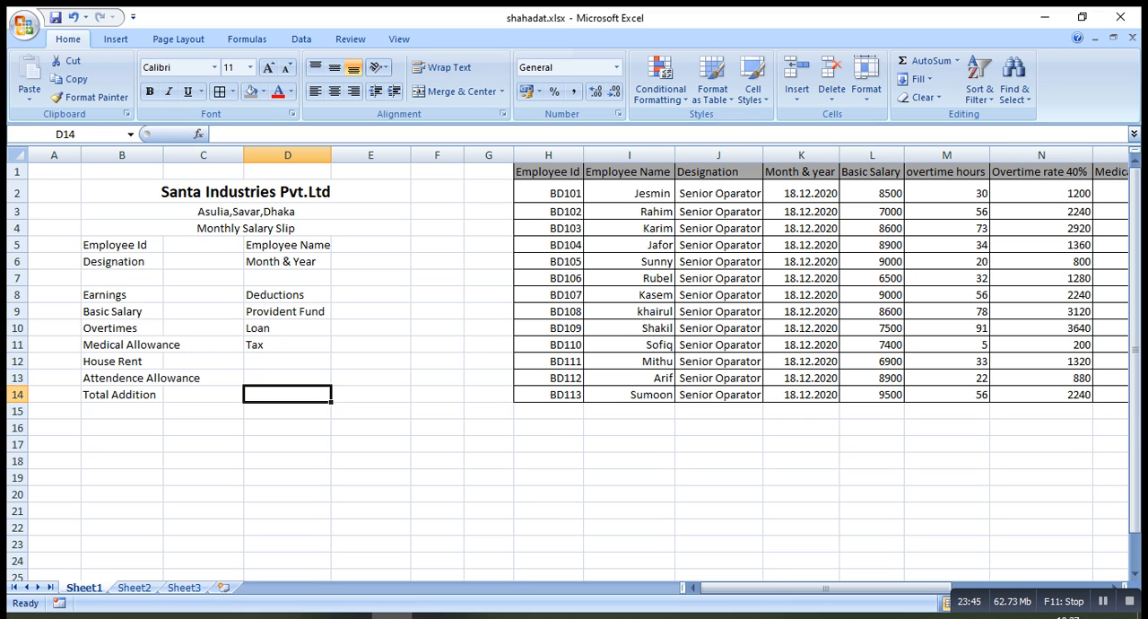
type("Total ")
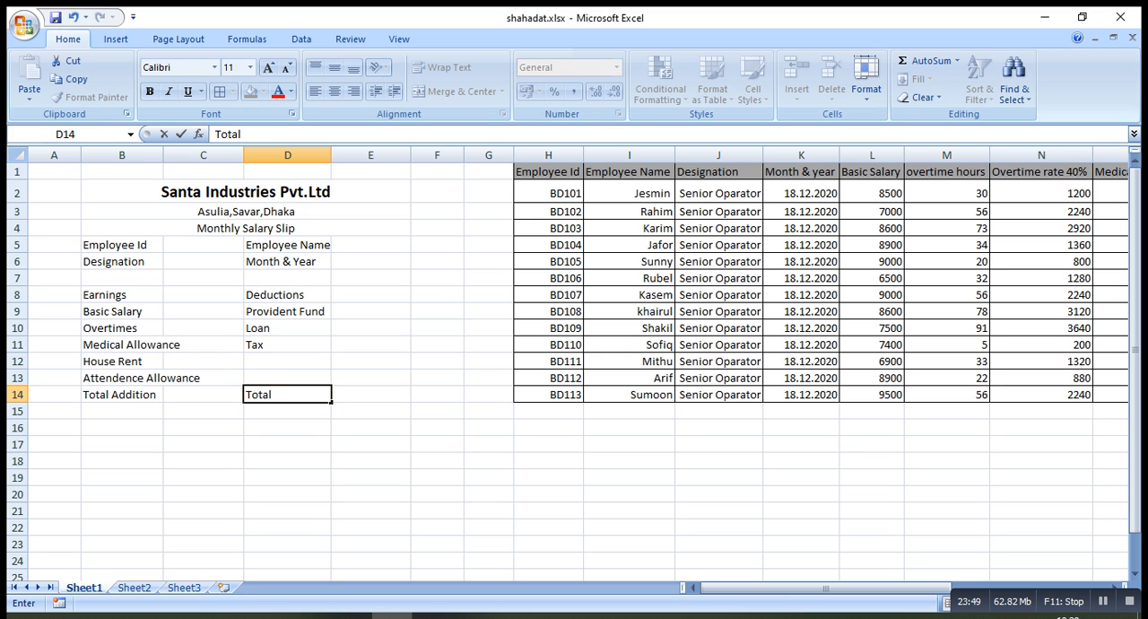
type("Dedution")
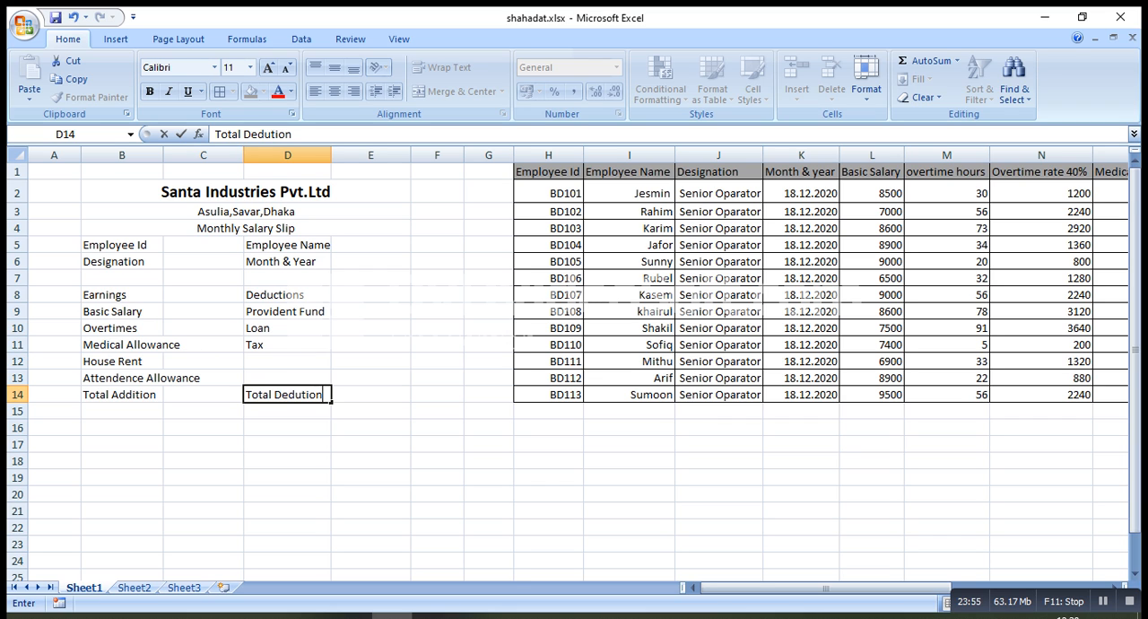
key("Return")
Enter the label "Net Salary" in cell D15, directly below the Total Dedution label
type("Ne")
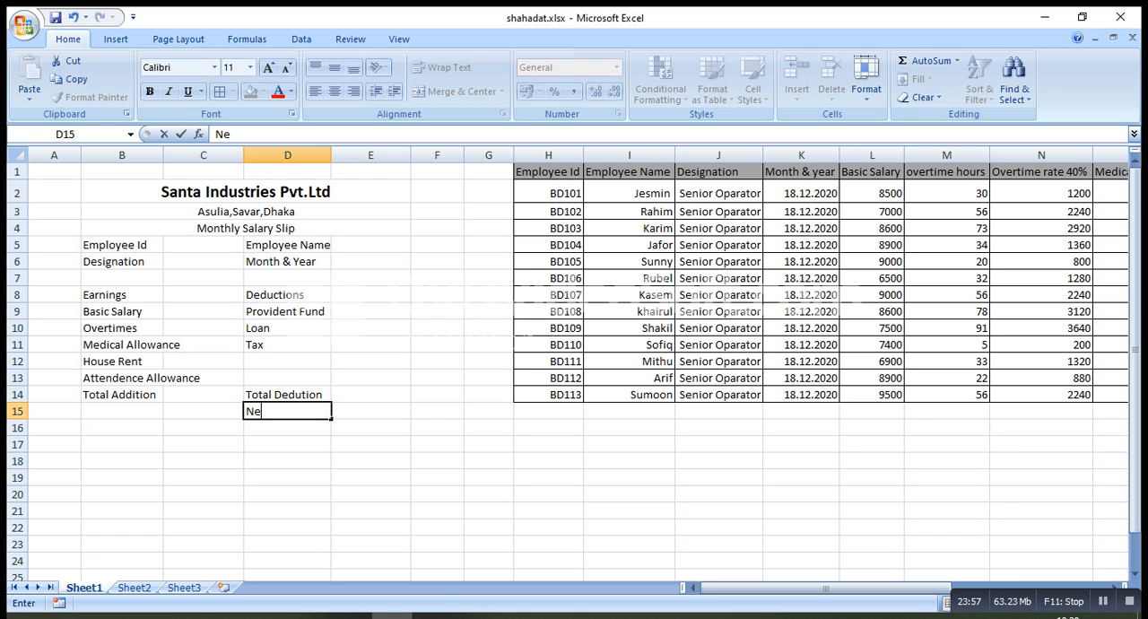
type("t Salary")
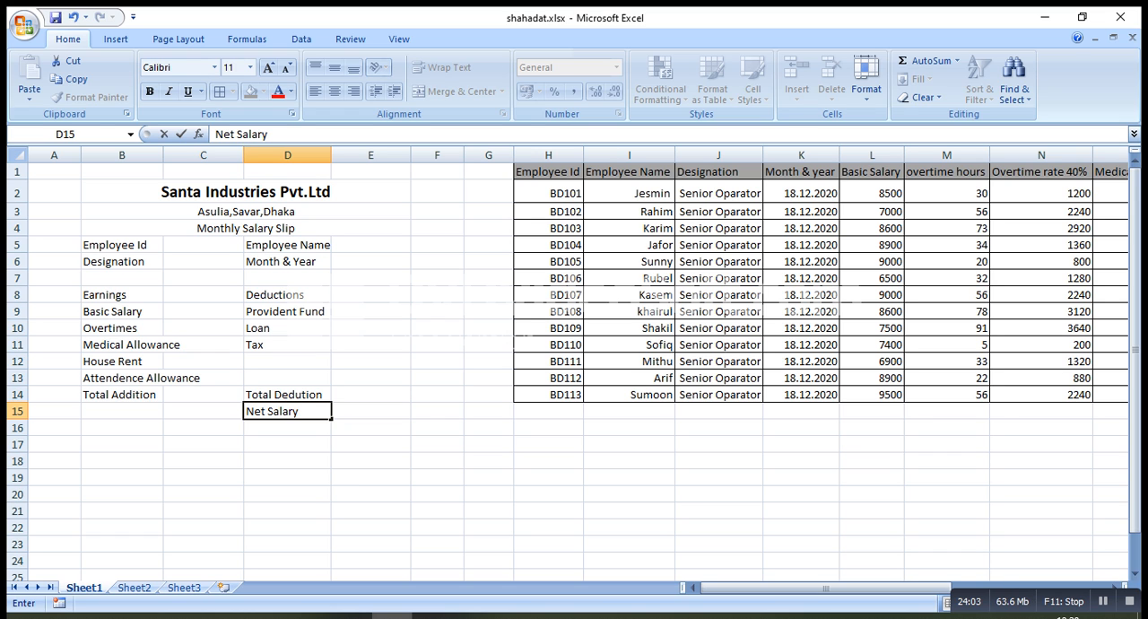
Make the Total Addition, Total Dedution and Net Salary labels in B14, D14 and D15 bold
left_click(122, 395)
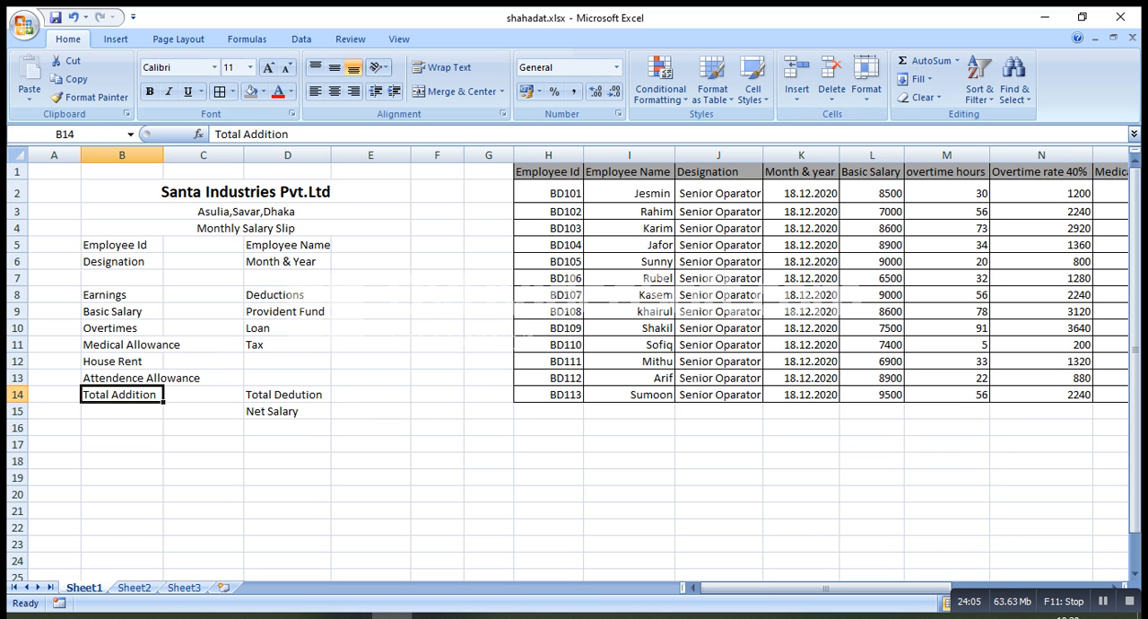
left_click(149, 91)
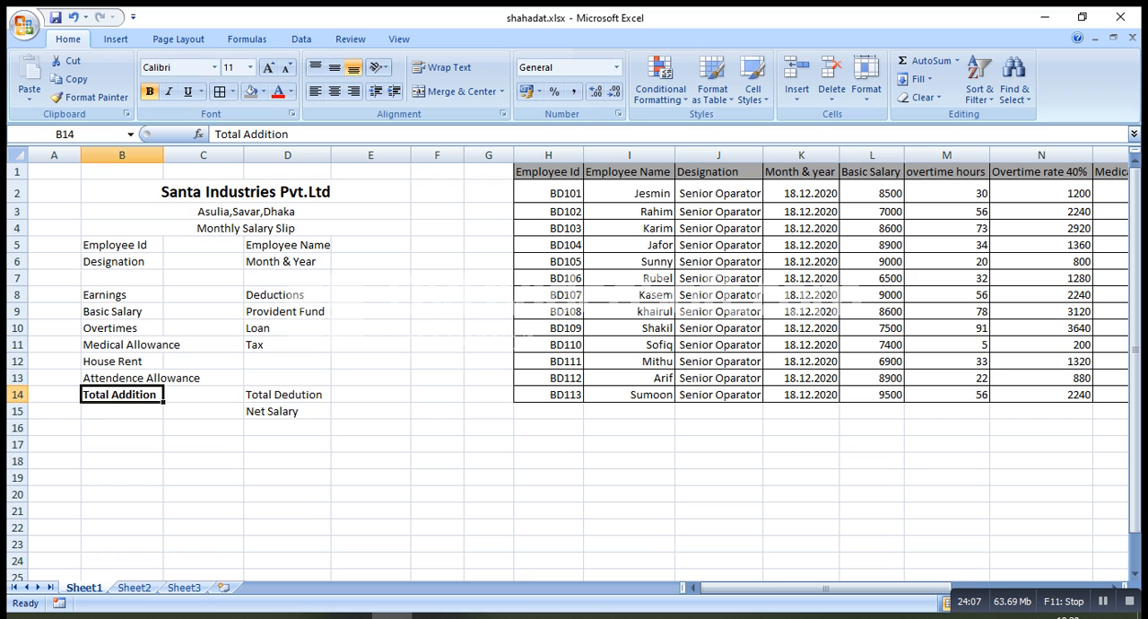
left_click(288, 394)
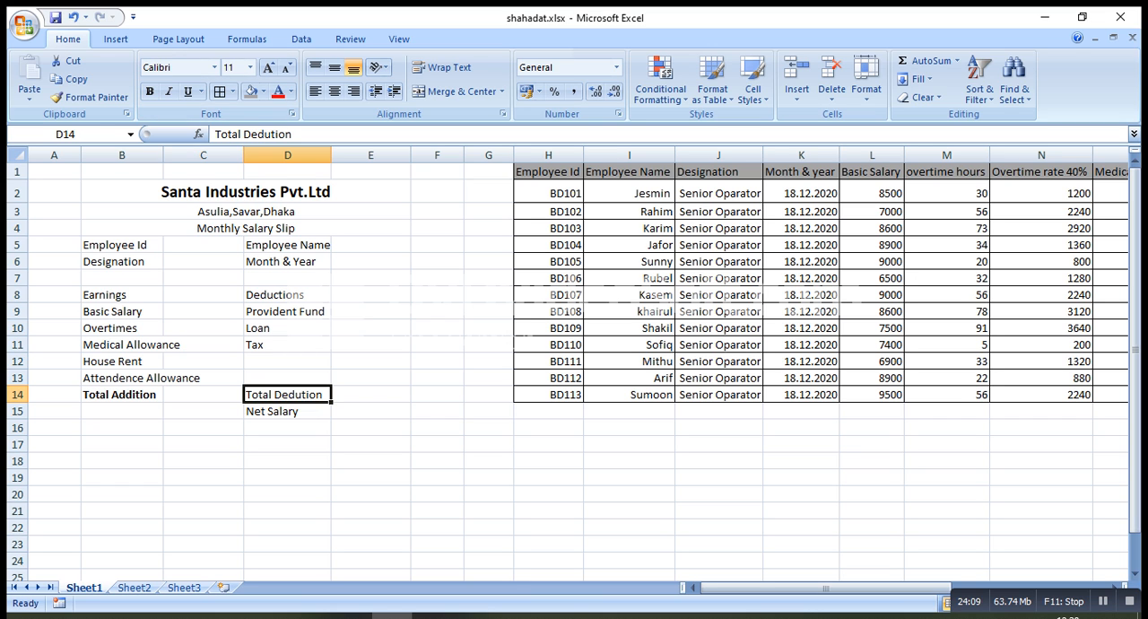
left_click(150, 91)
left_click(288, 412)
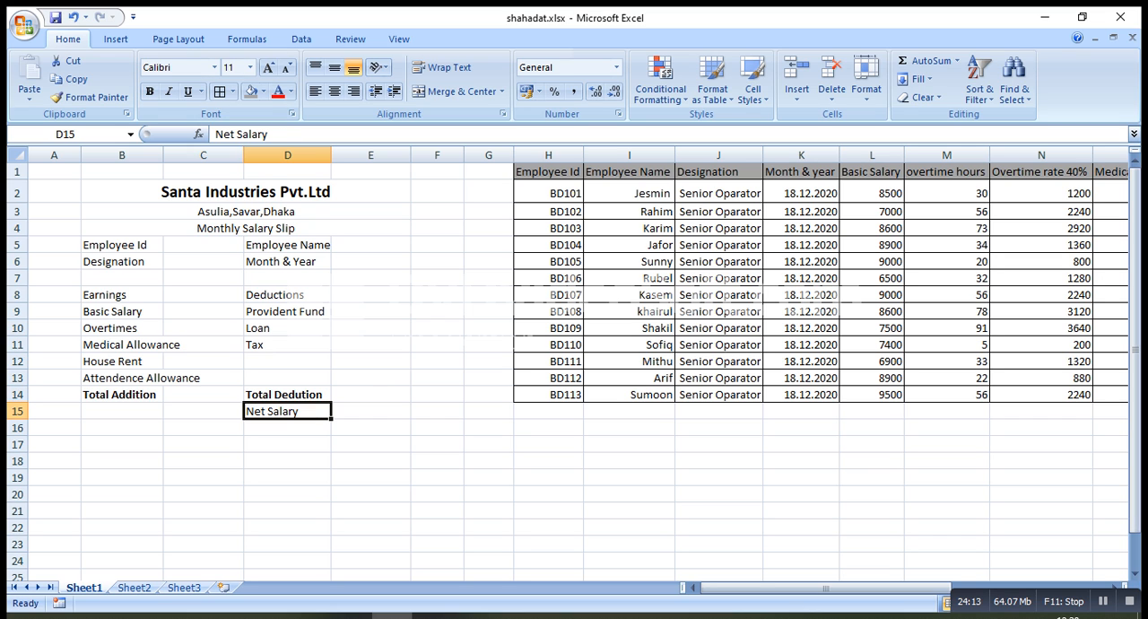
left_click(150, 92)
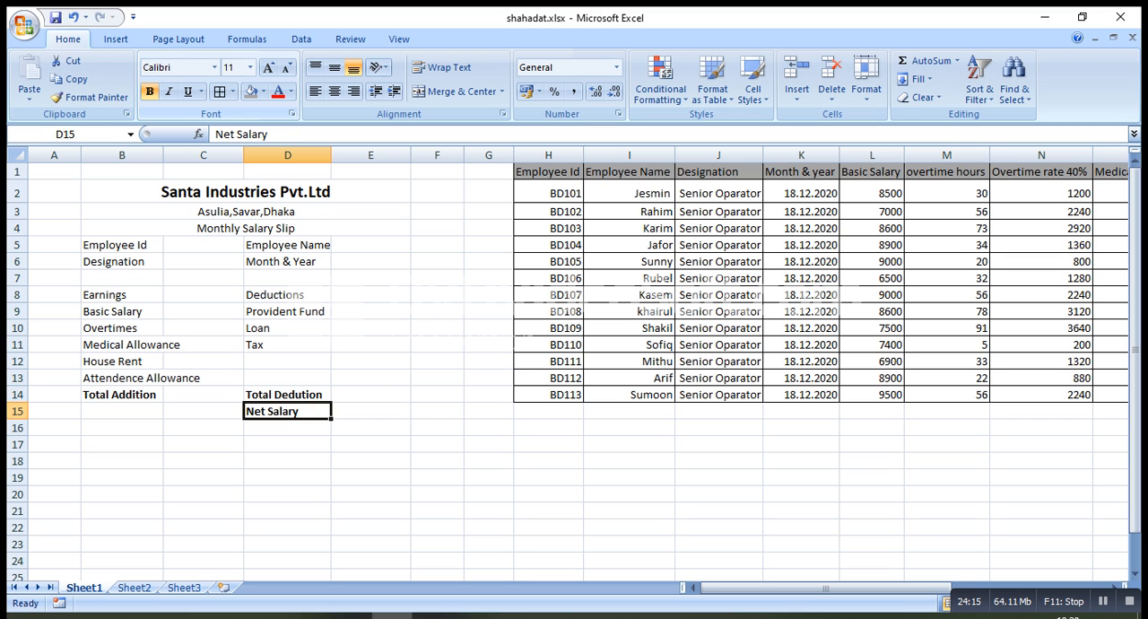
Apply all borders to the slip ranges B5:E6 and B8:E15, and widen column B to fit its longest label
left_click_drag(122, 245, 371, 262)
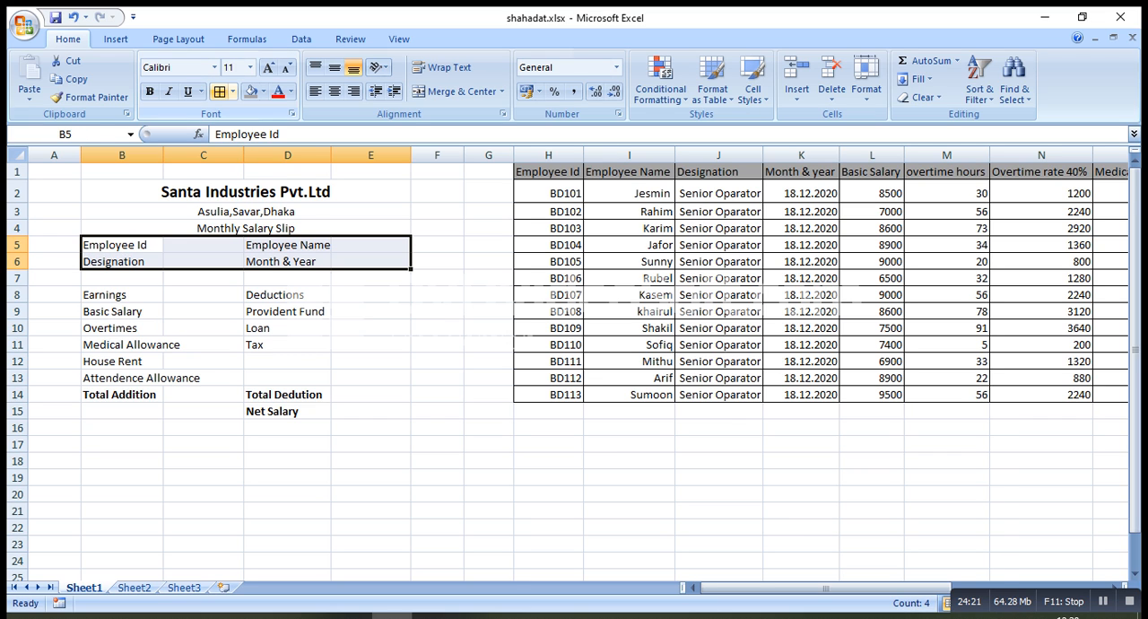
left_click(218, 91)
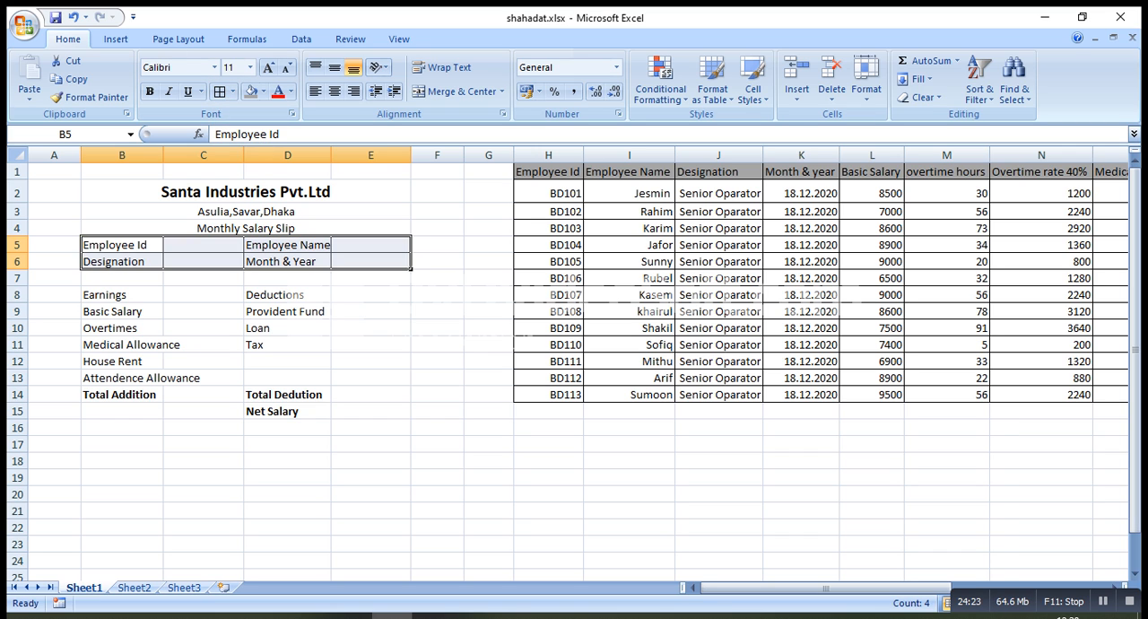
left_click_drag(121, 294, 370, 411)
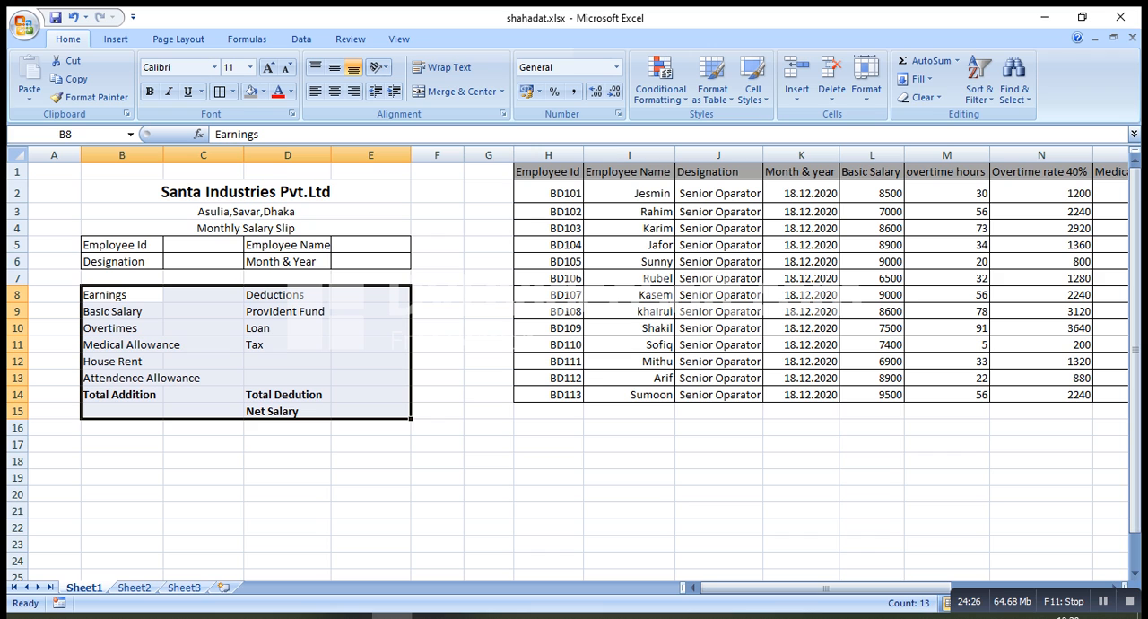
left_click(219, 90)
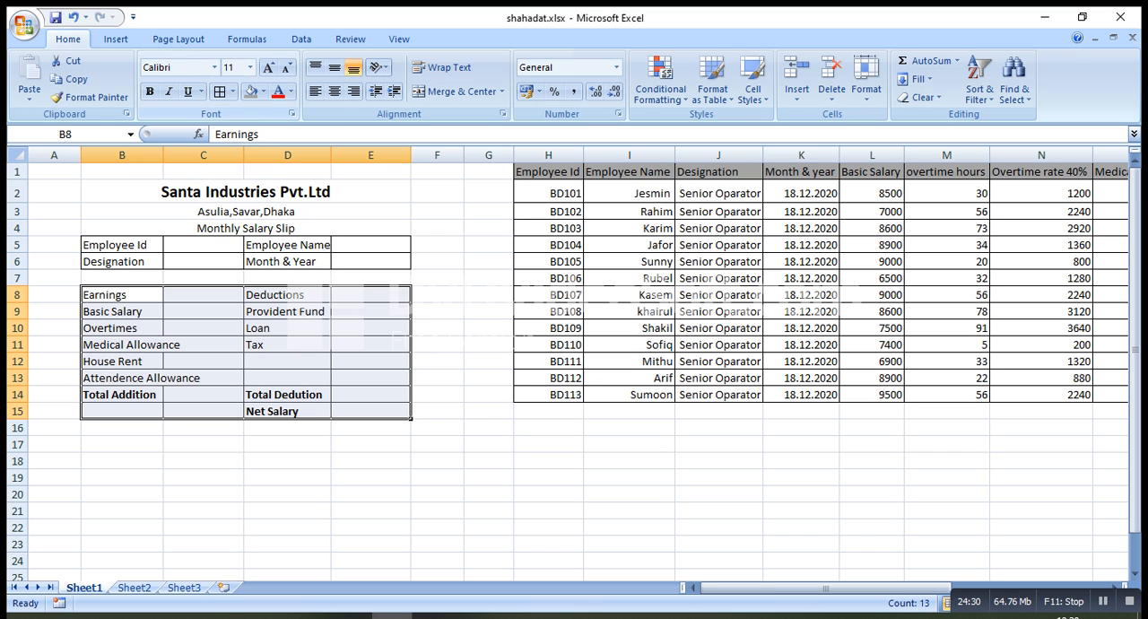
left_click_drag(164, 156, 207, 156)
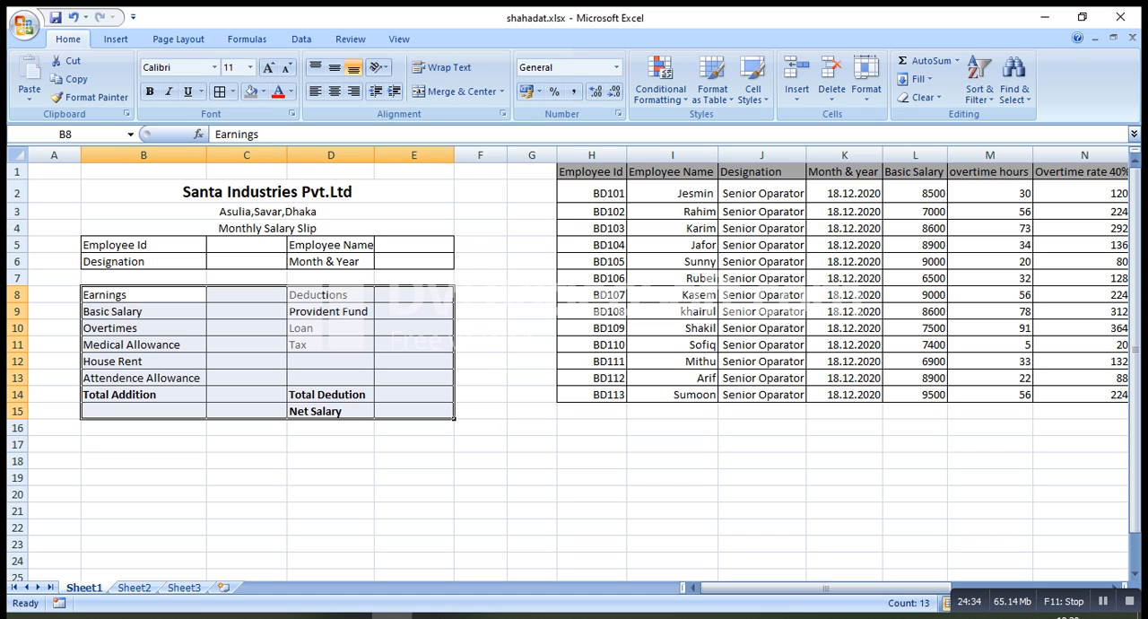
left_click(246, 378)
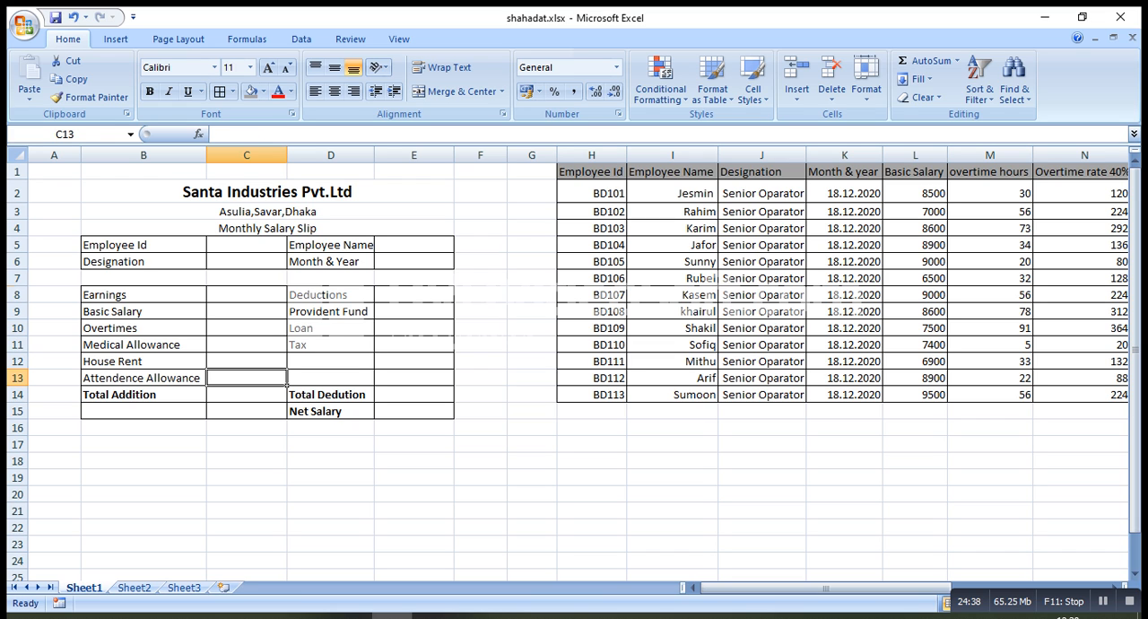
Shade the Earnings and Deductions heading row B8:E8 with a light grey fill
left_click(144, 295)
left_click_drag(205, 302, 454, 302)
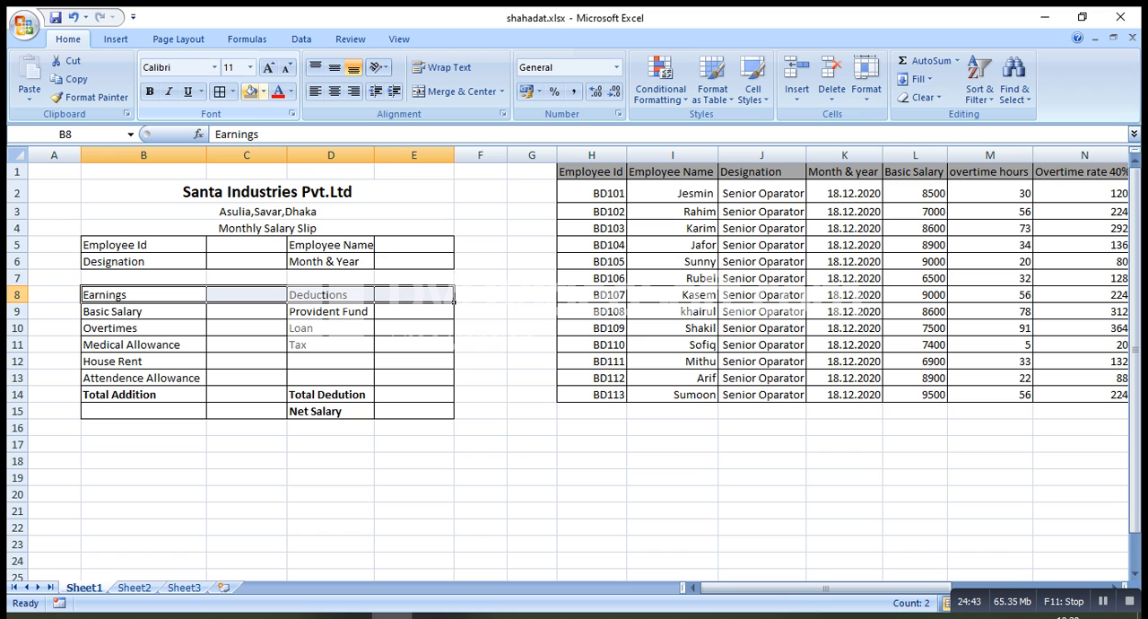
left_click(263, 92)
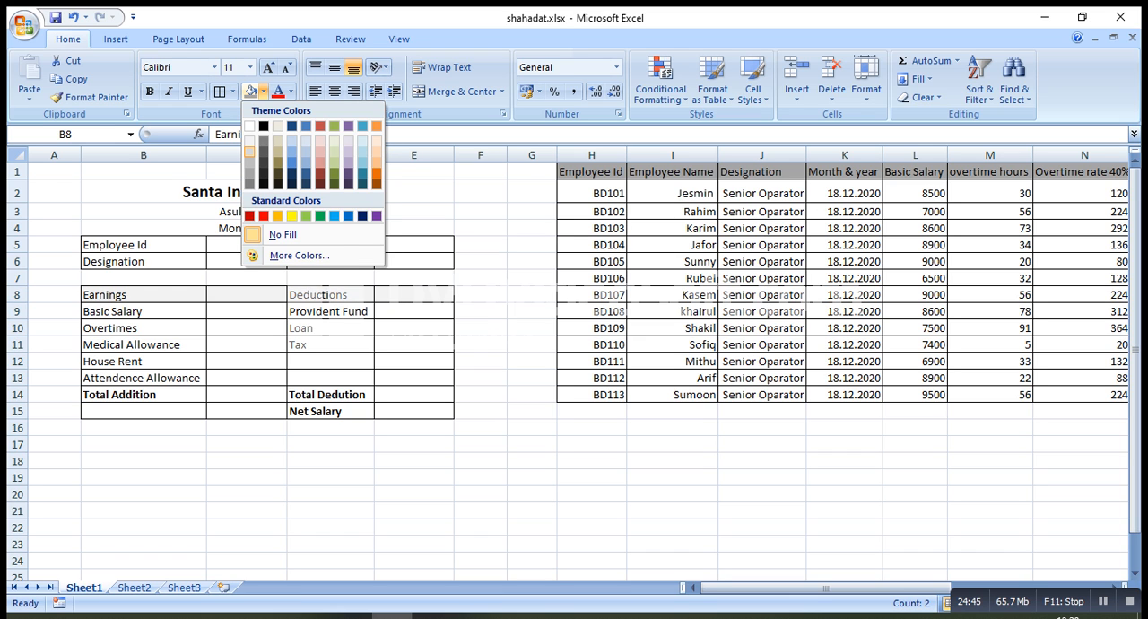
left_click(251, 152)
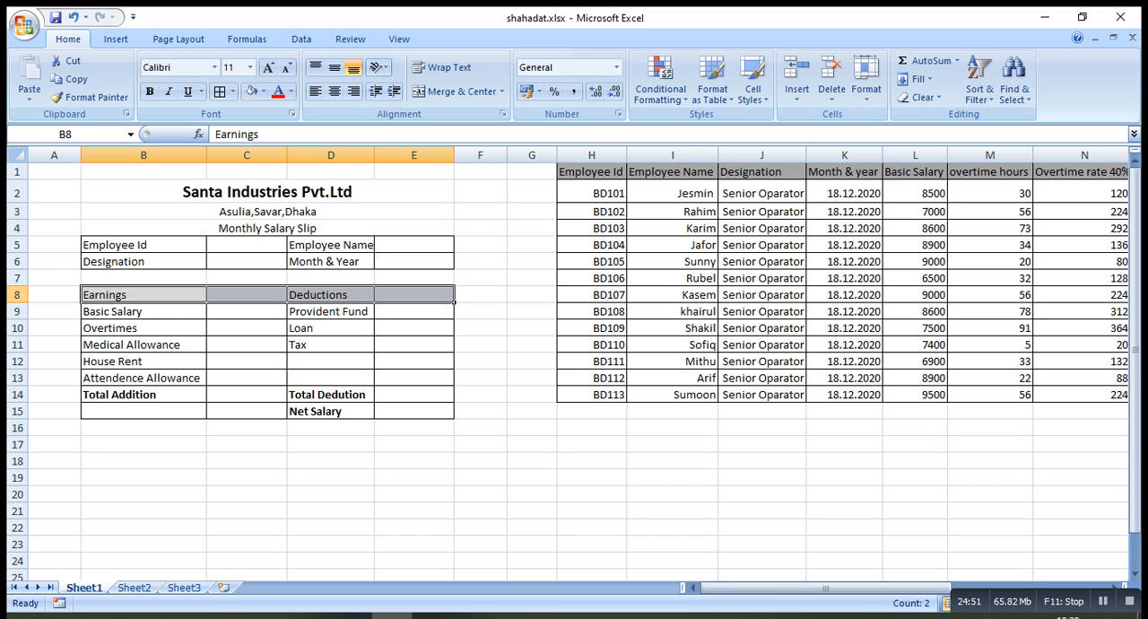
Enter the formula =sum(C9:C13) in cell C14 to calculate Total Addition
left_click(285, 401)
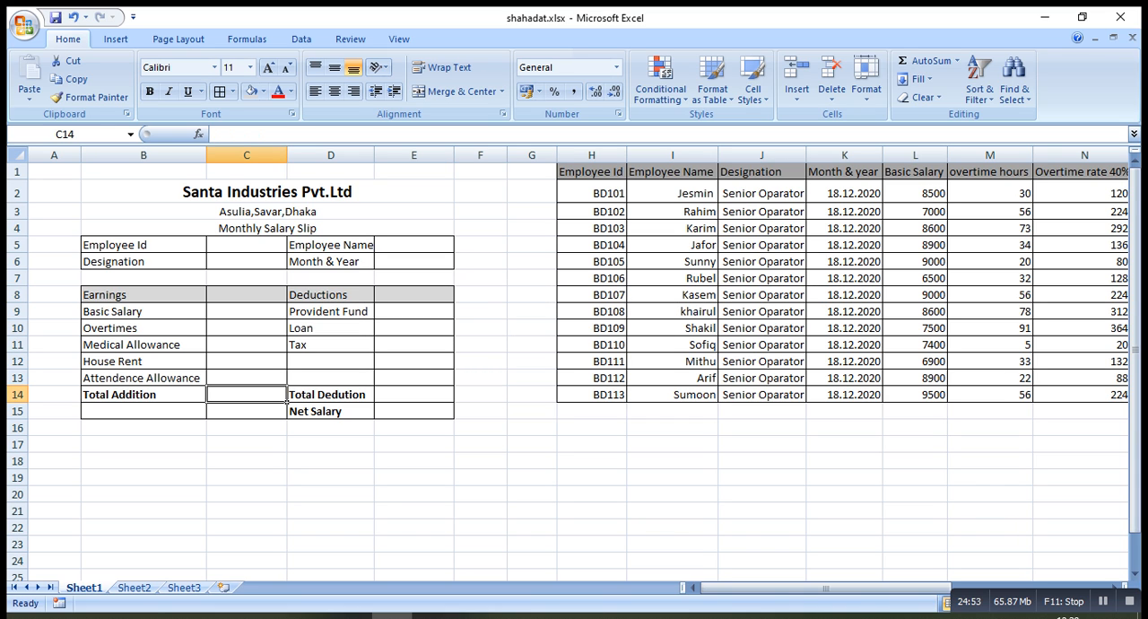
type("=")
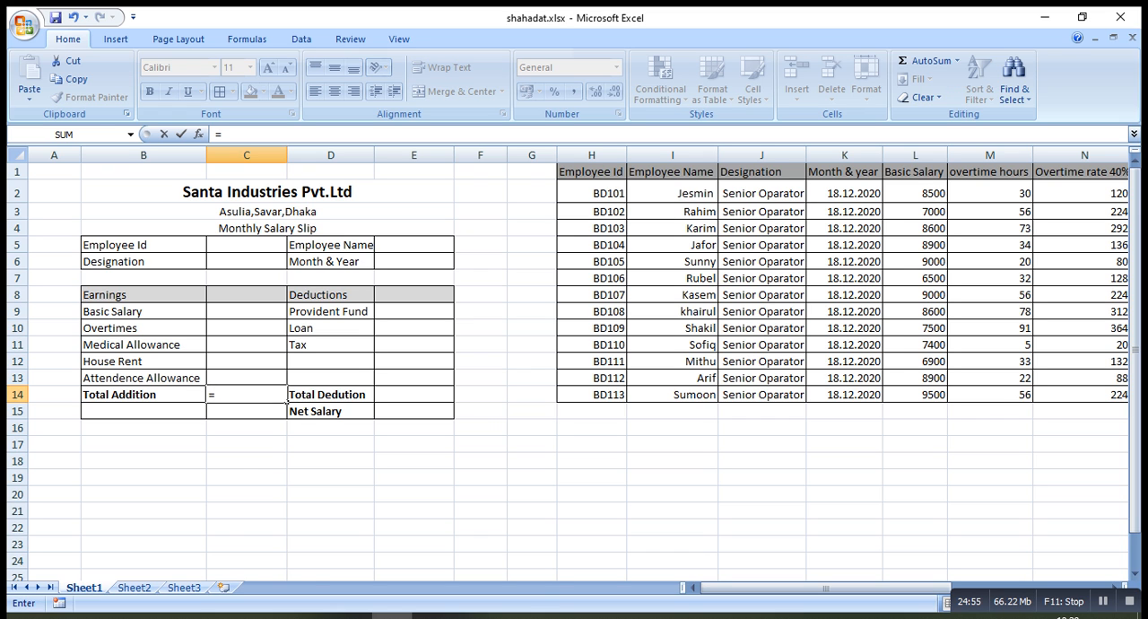
type("sum")
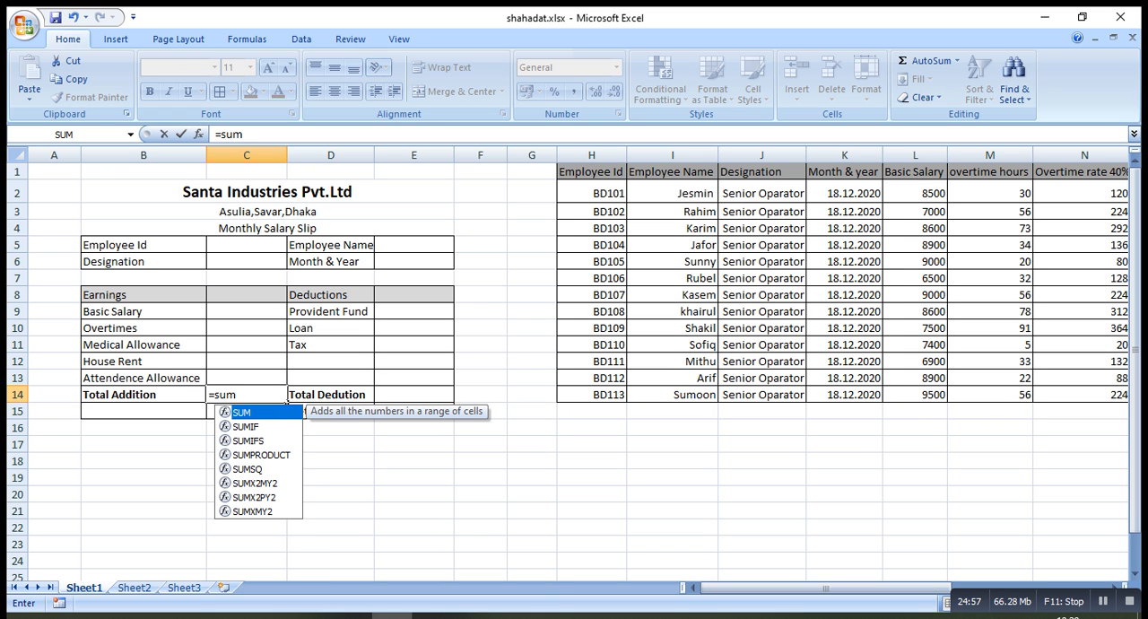
type("(")
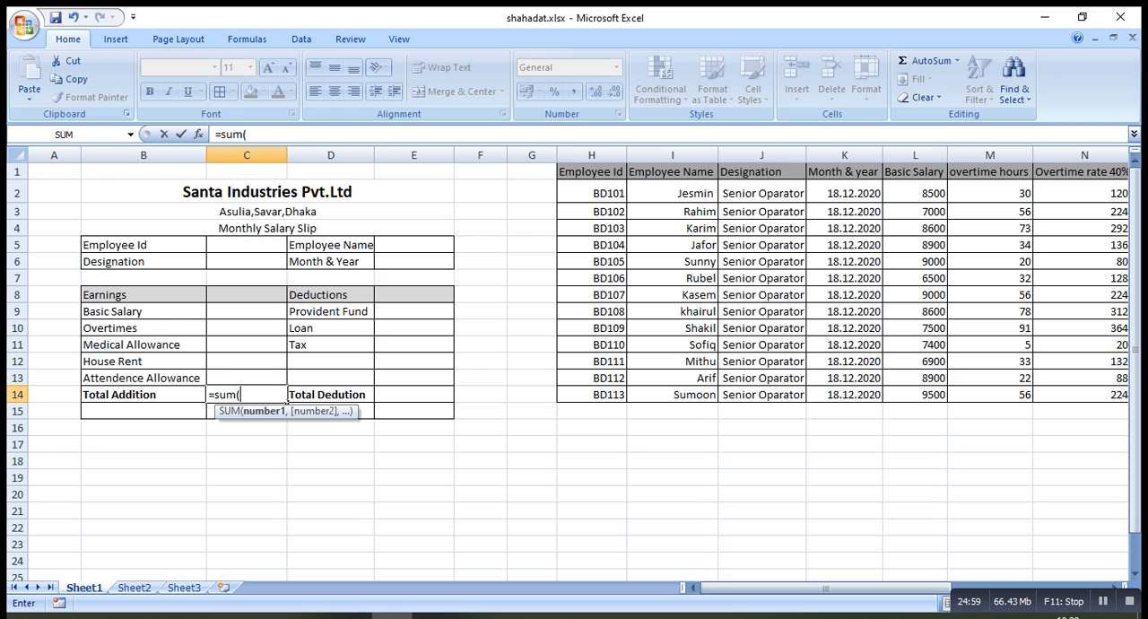
left_click_drag(269, 311, 285, 386)
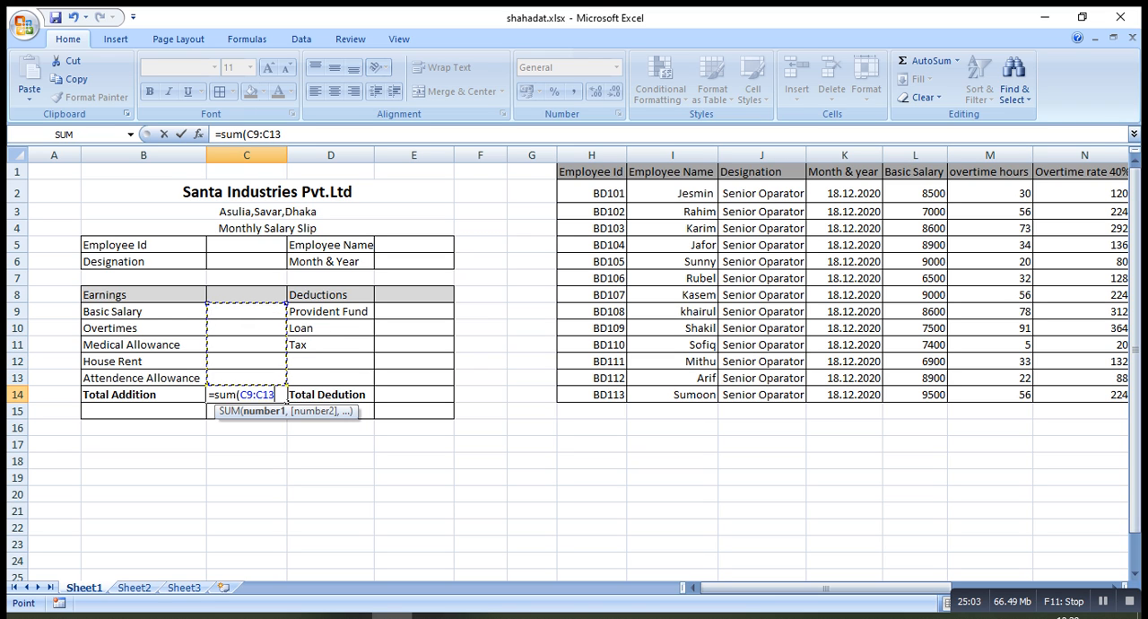
type(")")
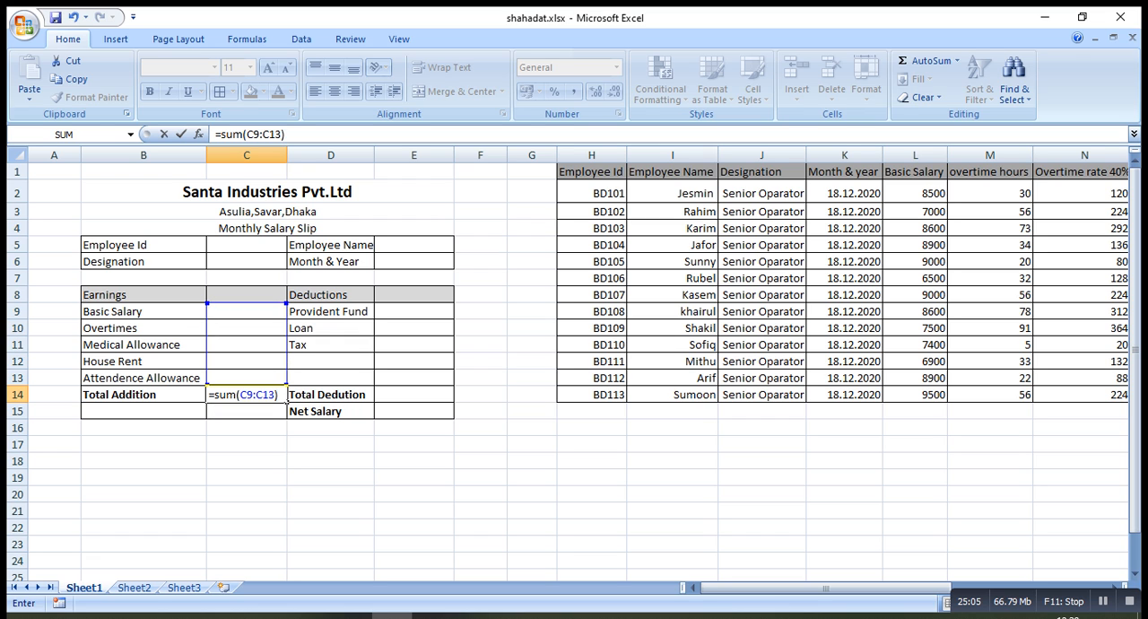
key("Return")
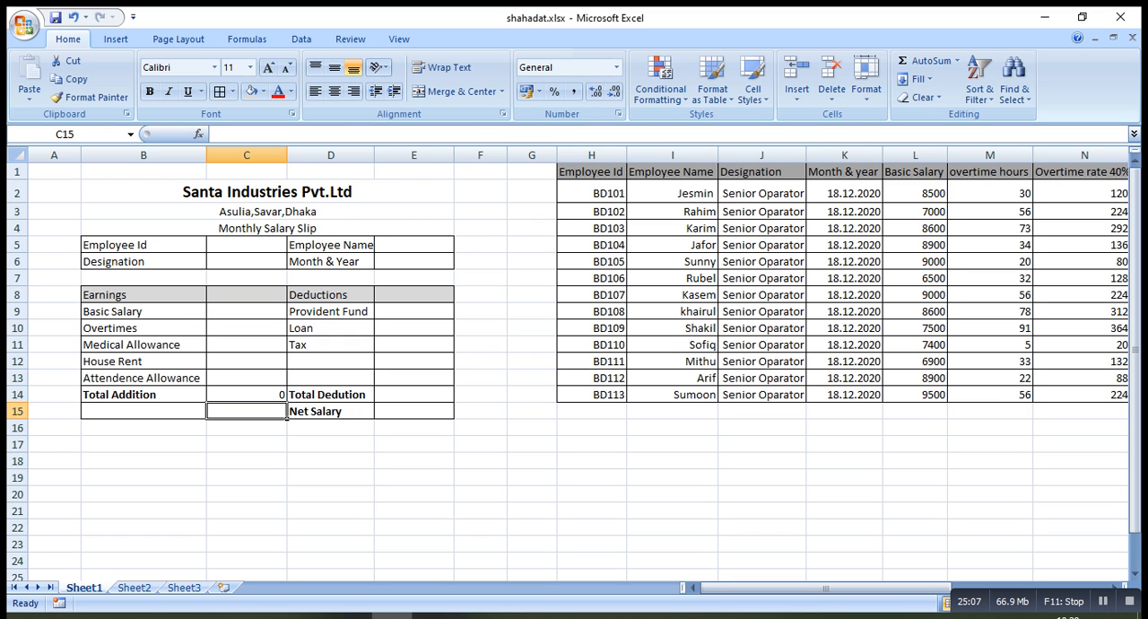
Enter the formula =sum(E9:E11) in cell E14 to calculate the total deductions
left_click(414, 395)
type("=")
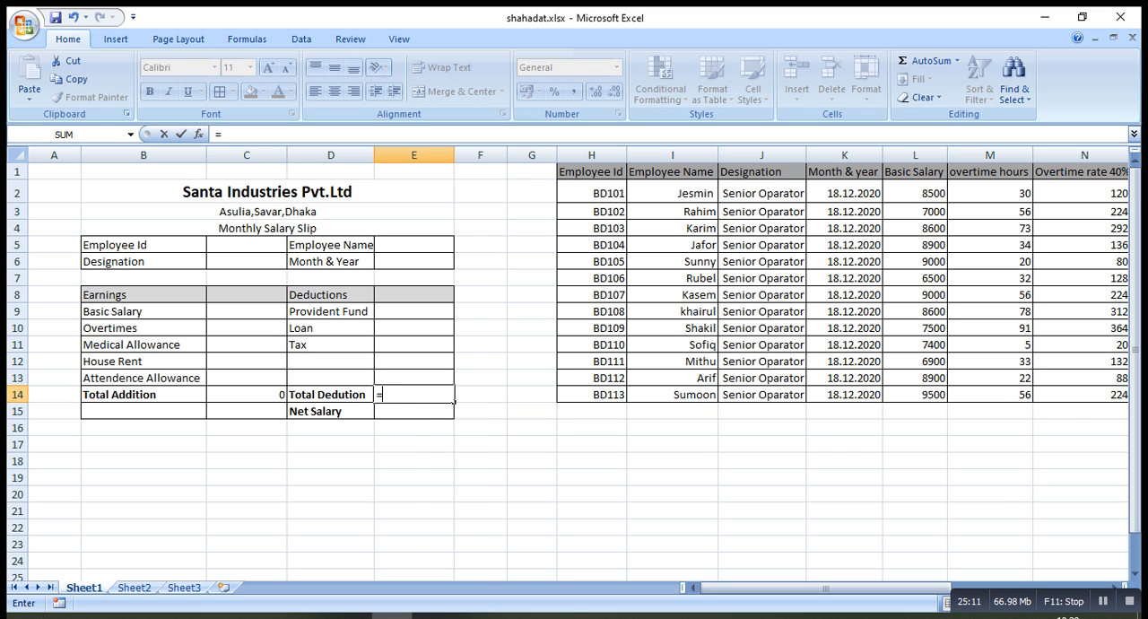
type("sum(")
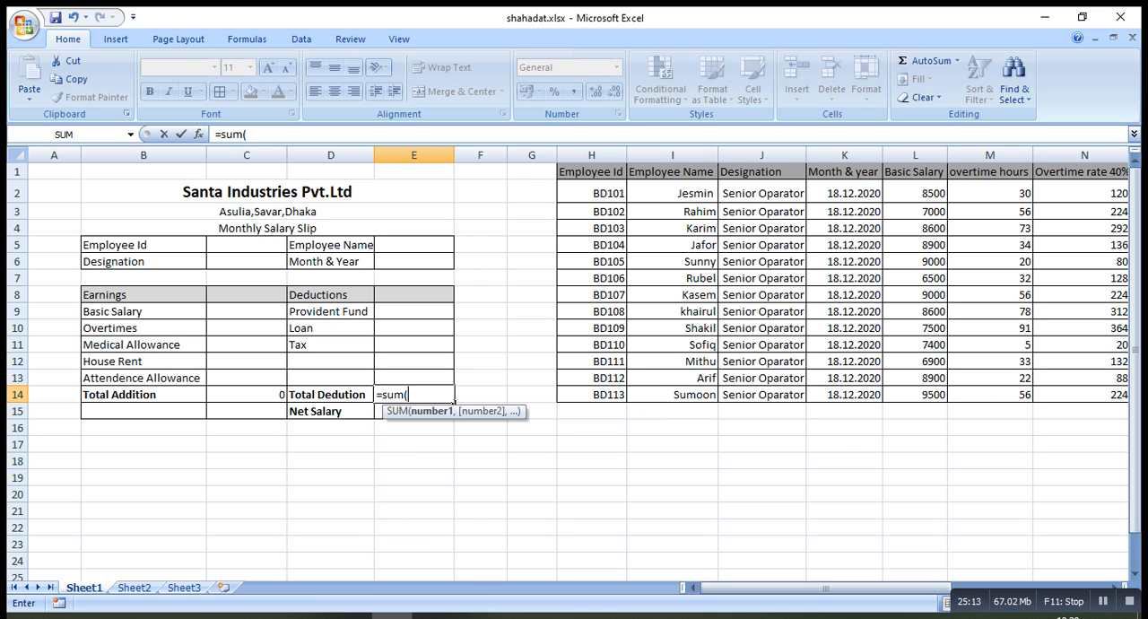
left_click_drag(413, 311, 435, 347)
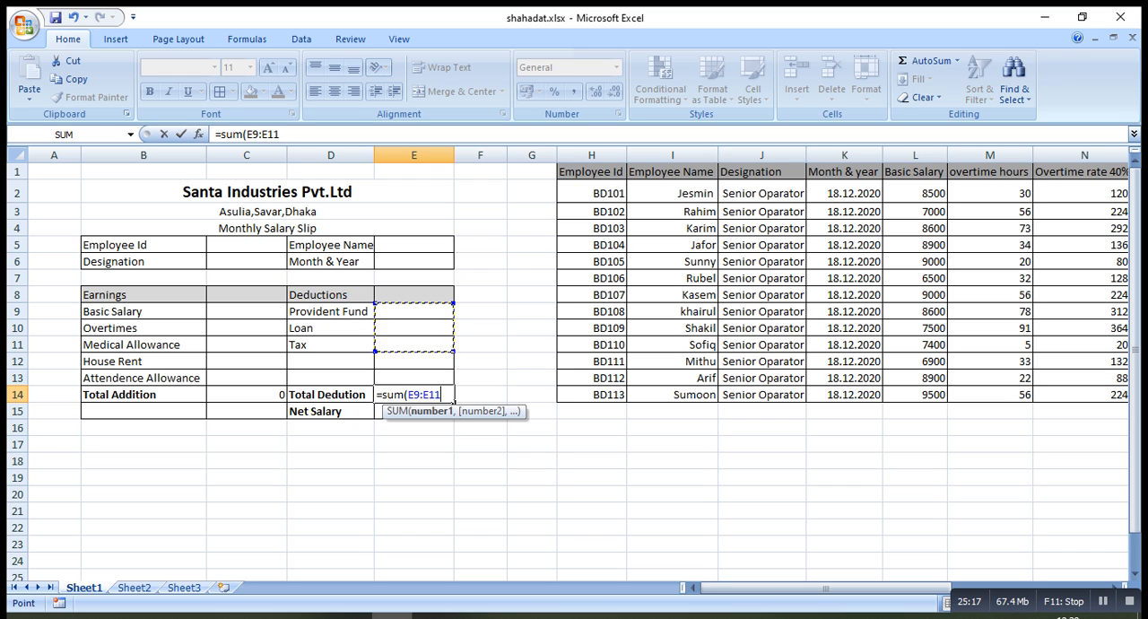
type(")")
key("Return")
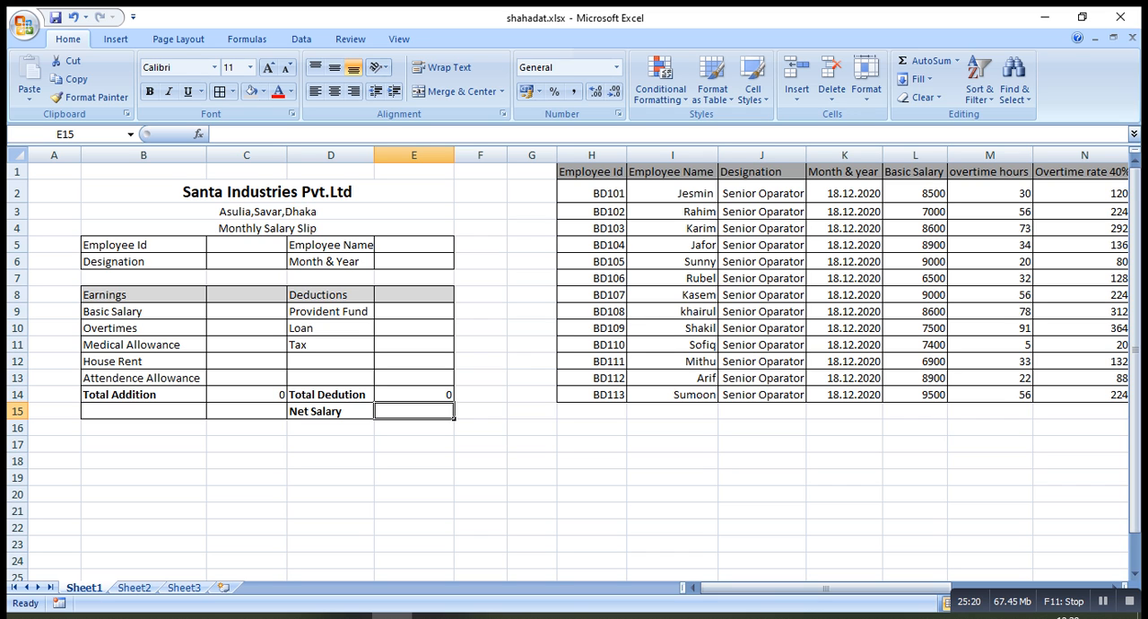
Enter the formula =sum(C14-E14) in cell E15 to calculate Net Salary
type("=su")
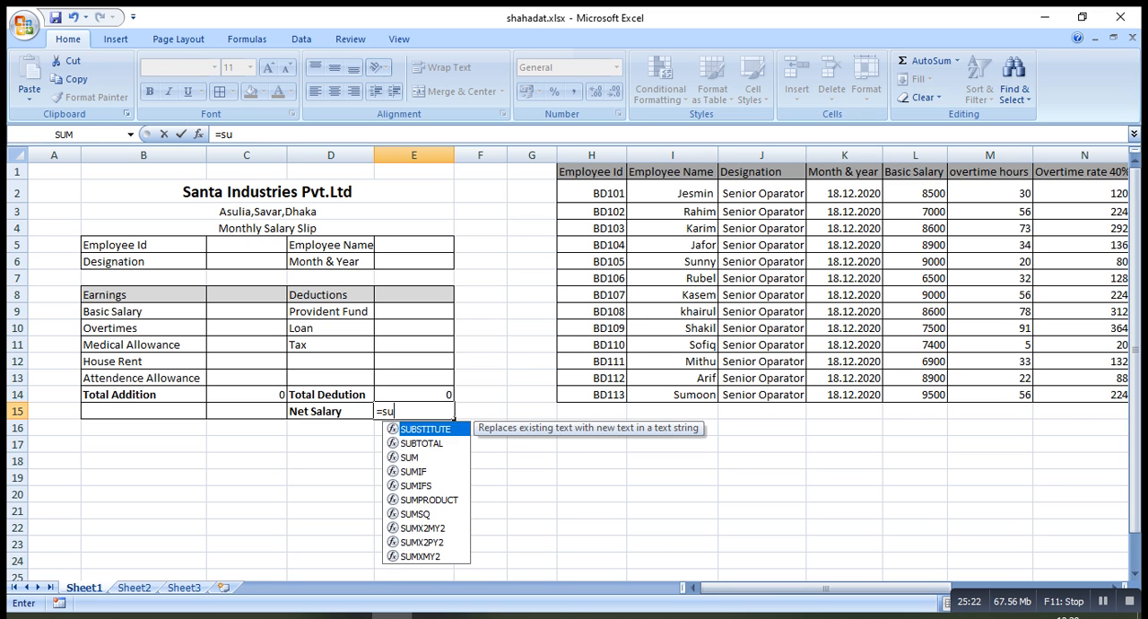
type("m(")
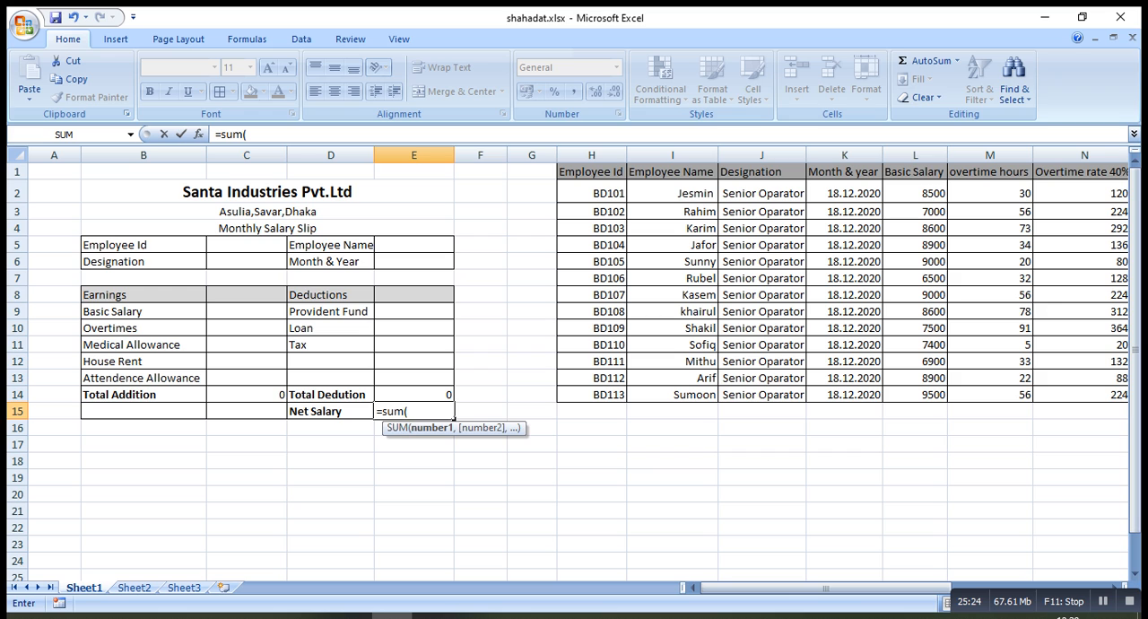
left_click(247, 395)
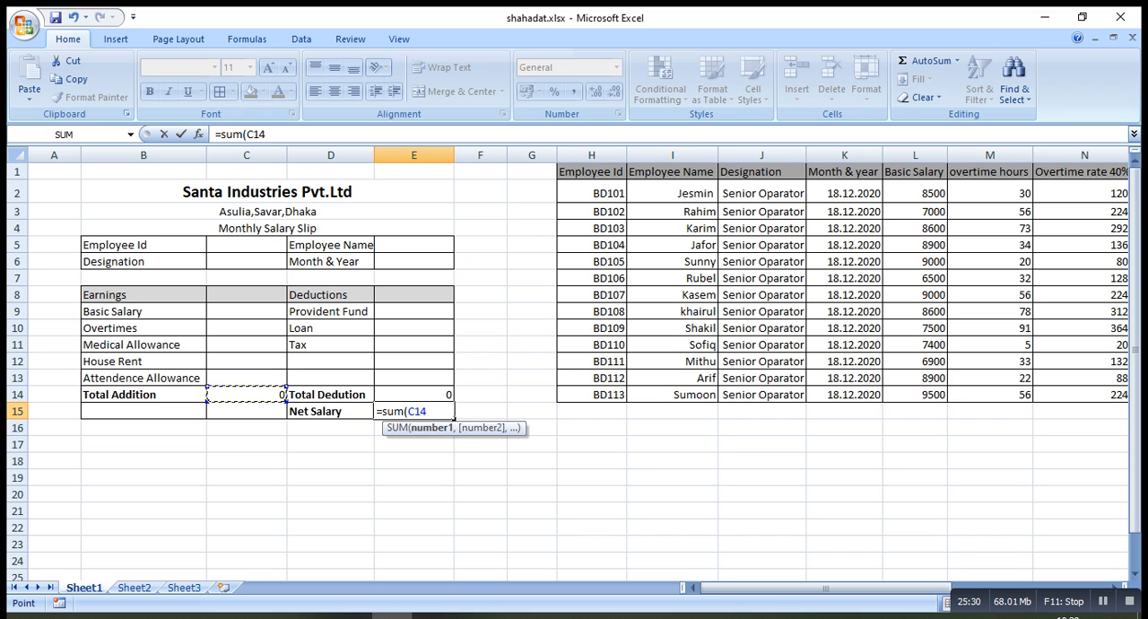
type("-")
key("Up")
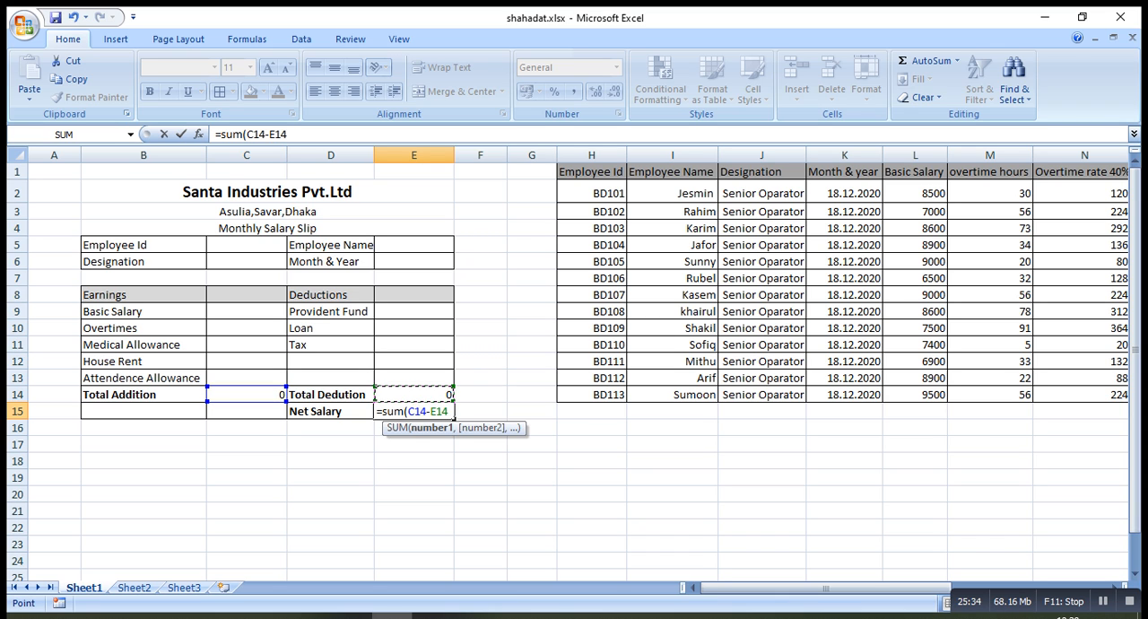
type(")")
key("Return")
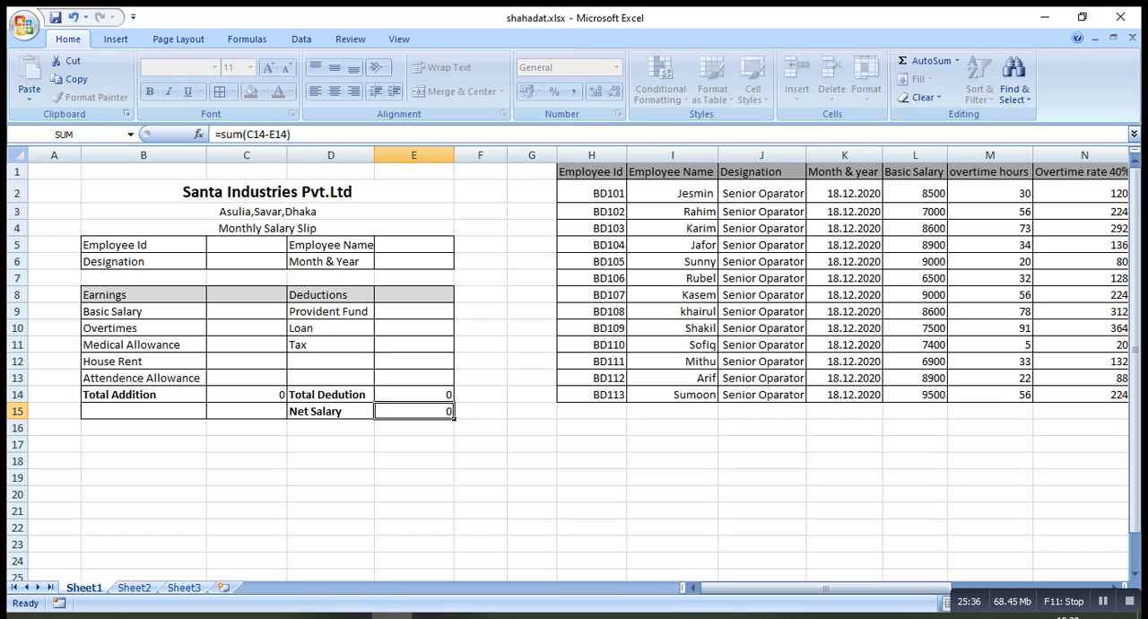
Correct the spelling of the label in D14 to Total Deduction
key("Up")
key("Up")
key("Left")
key("Down")
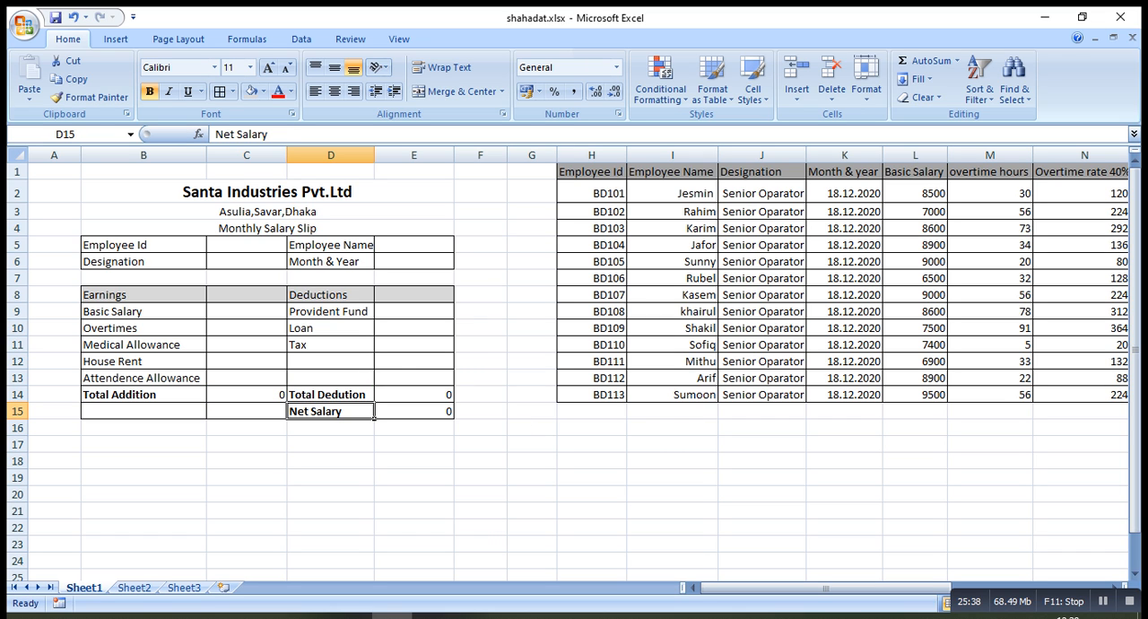
key("Up")
double_click(345, 395)
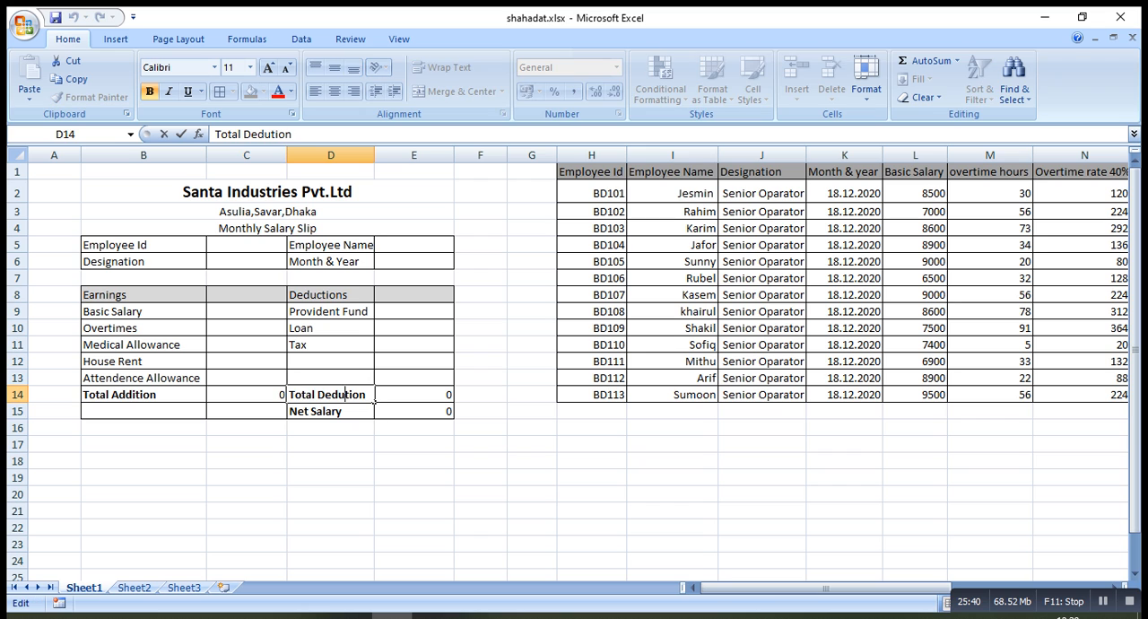
type("c")
key("ctrl+Return")
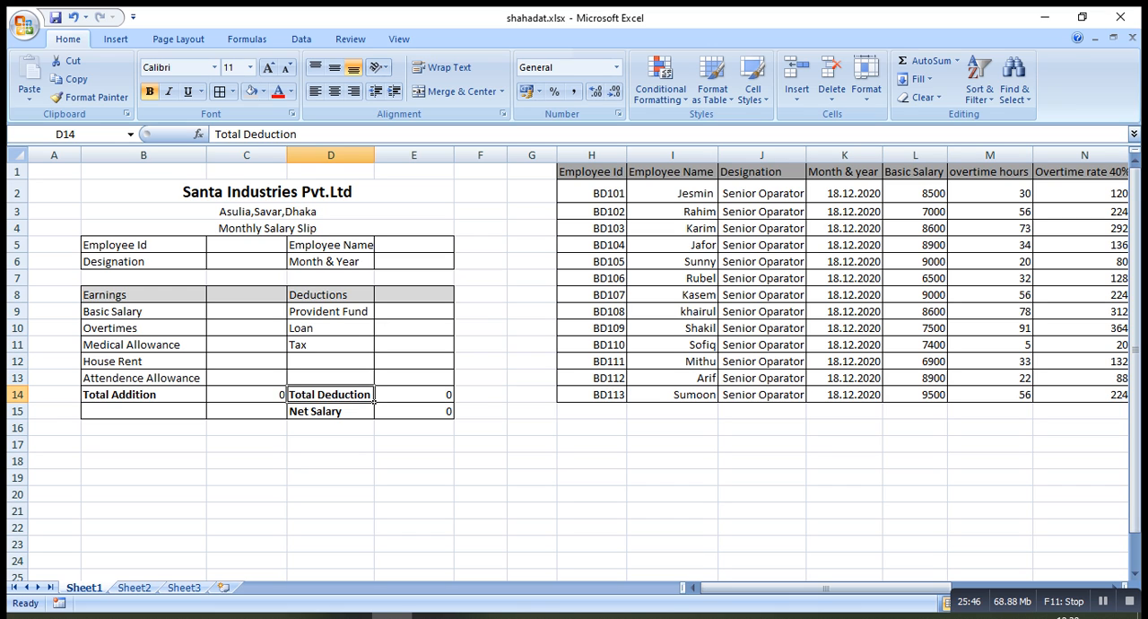
Enter the first employee's ID in C5 and the employee's name in E5 as sample slip entries
left_click(283, 250)
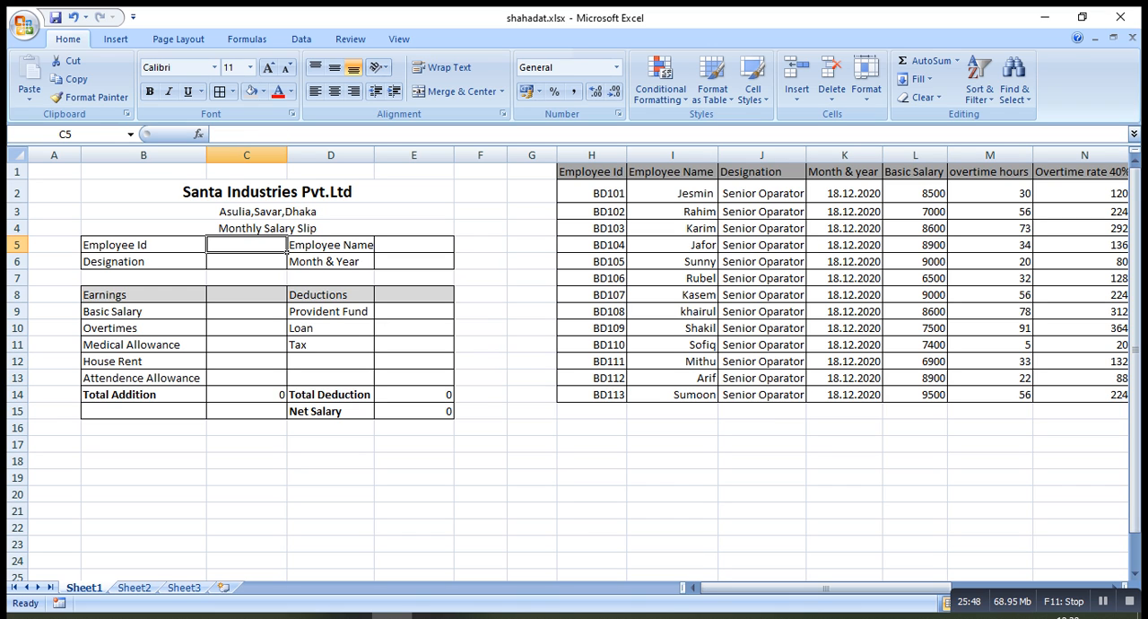
type("j")
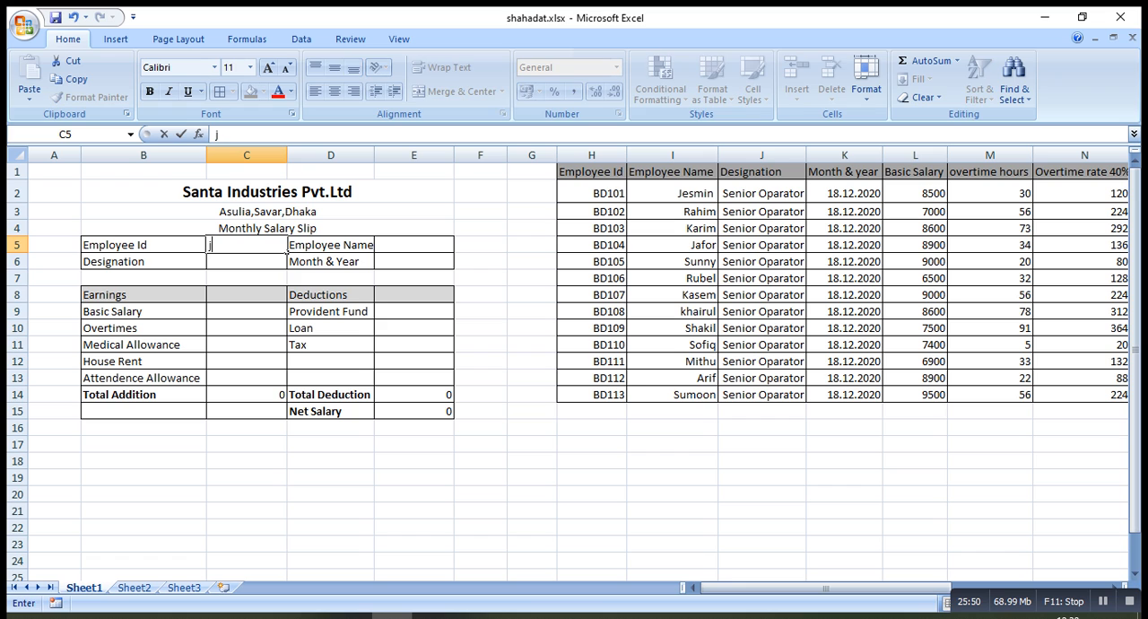
type("ed")
key("BackSpace")
type("smin")
key("BackSpace")
key("BackSpace")
key("BackSpace")
key("BackSpace")
key("BackSpace")
key("BackSpace")
type("bd101")
left_click(444, 249)
type("jesmin")
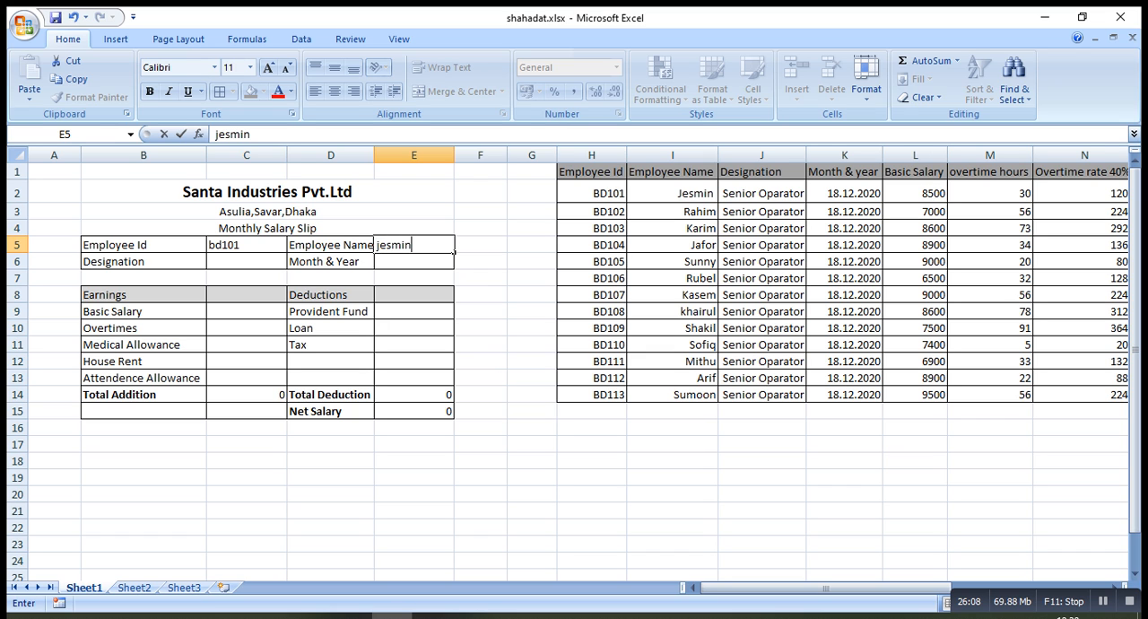
Enter senior as the Designation in cell C6
left_click(259, 263)
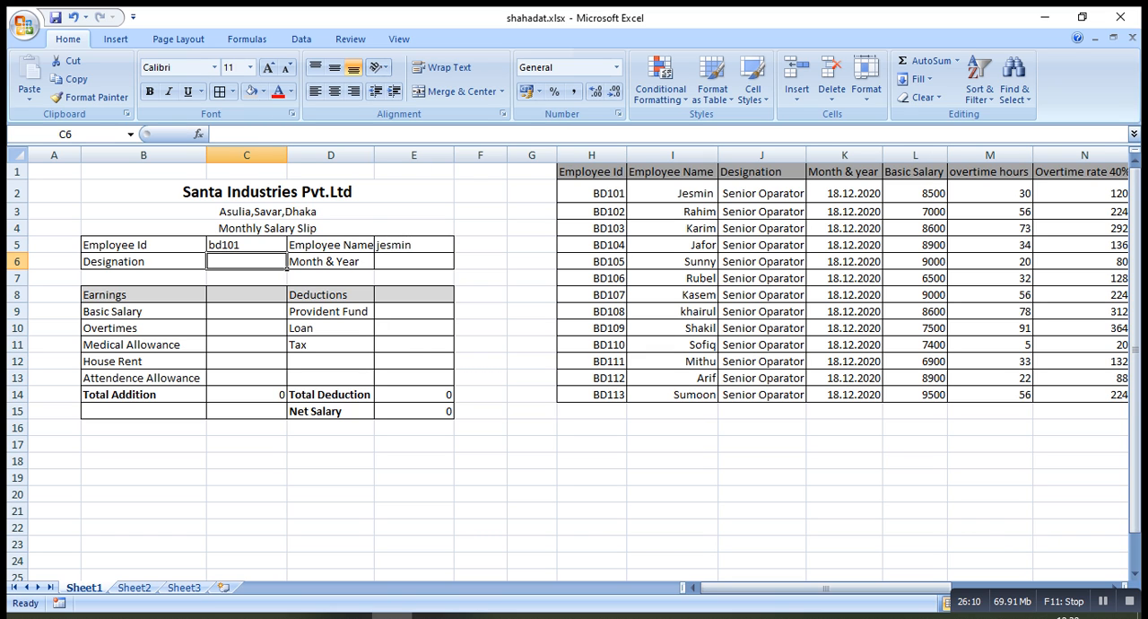
type("sen")
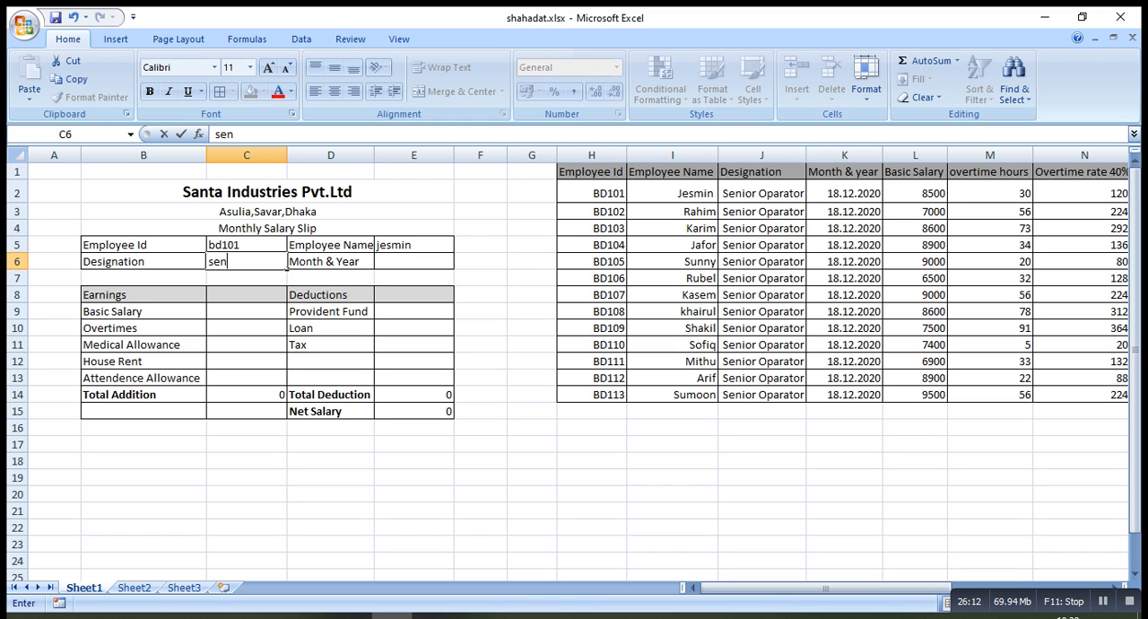
type("ior")
left_click(414, 261)
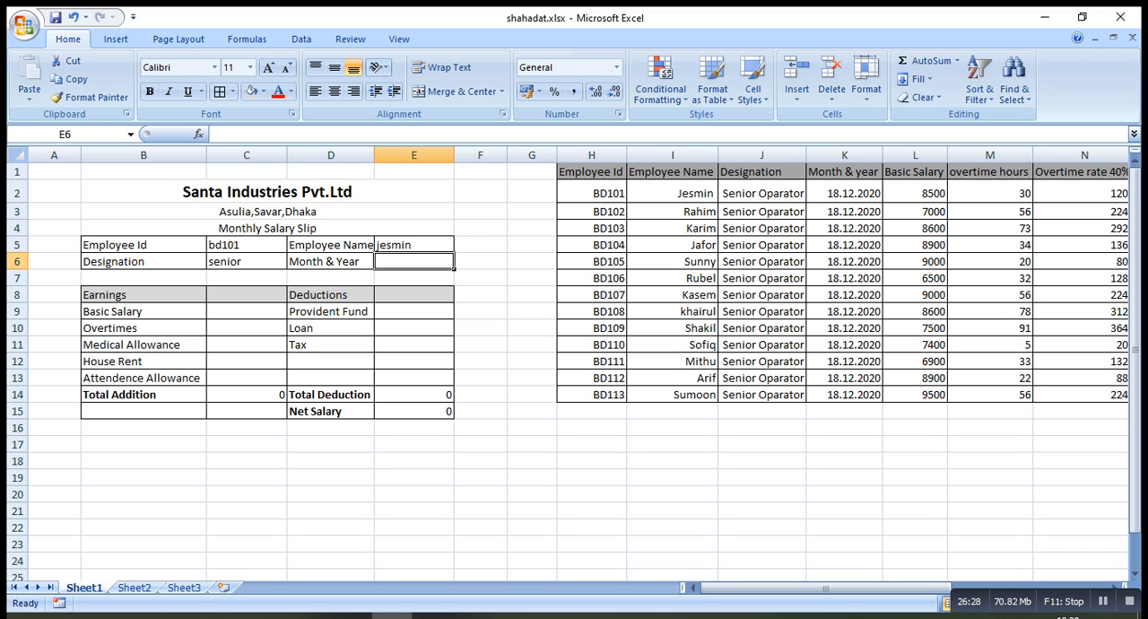
Clear the sample entries from the Designation, Employee Id and Employee Name cells C6, C5 and E5
left_click(246, 262)
key("BackSpace")
left_click(286, 253)
key("BackSpace")
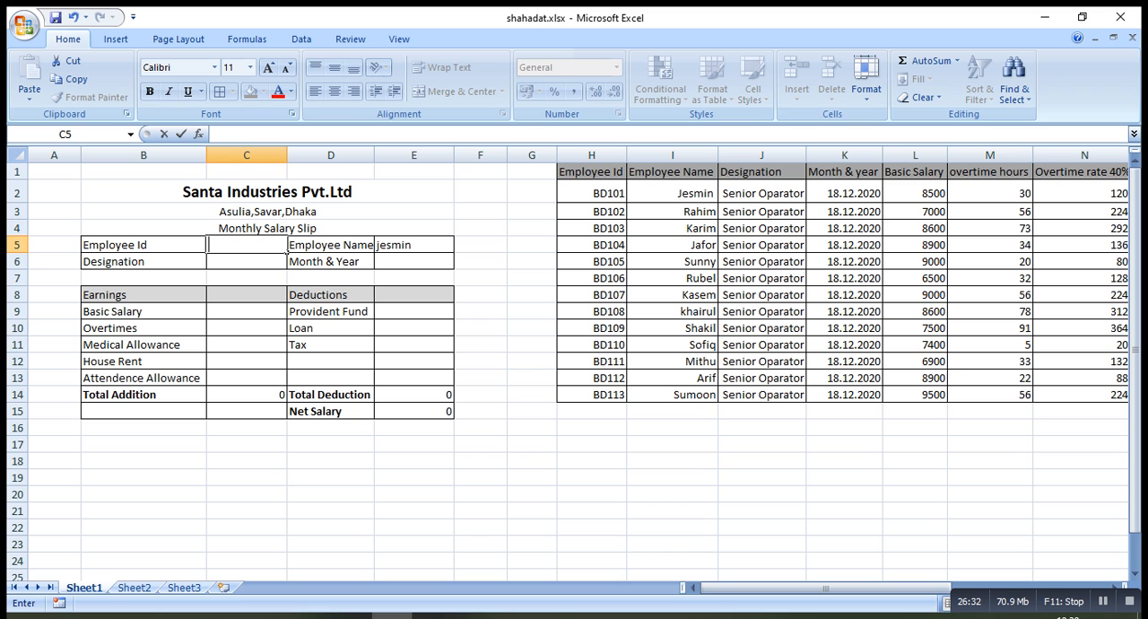
left_click(451, 252)
key("BackSpace")
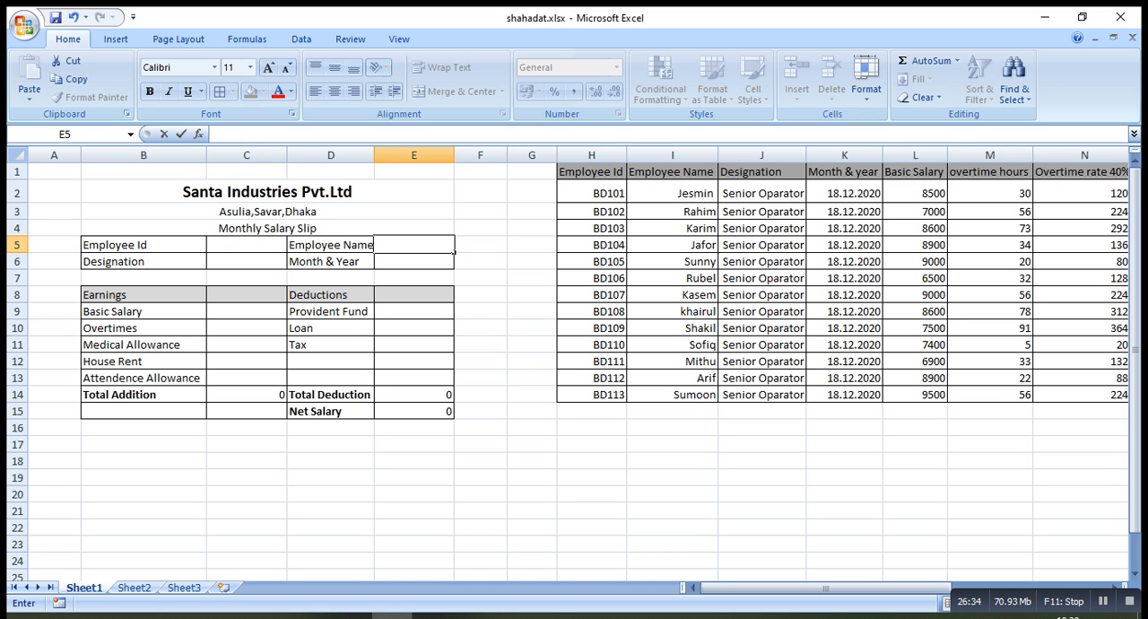
Start data validation for the Employee Id cell C5 and set its allowed values to List
left_click(286, 254)
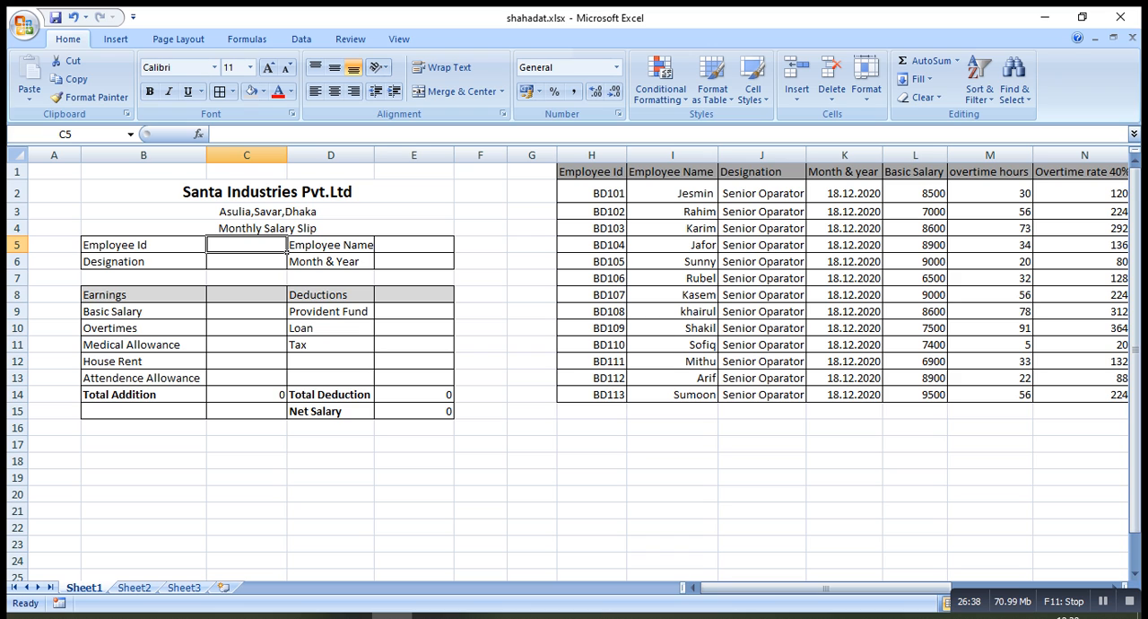
left_click(204, 252)
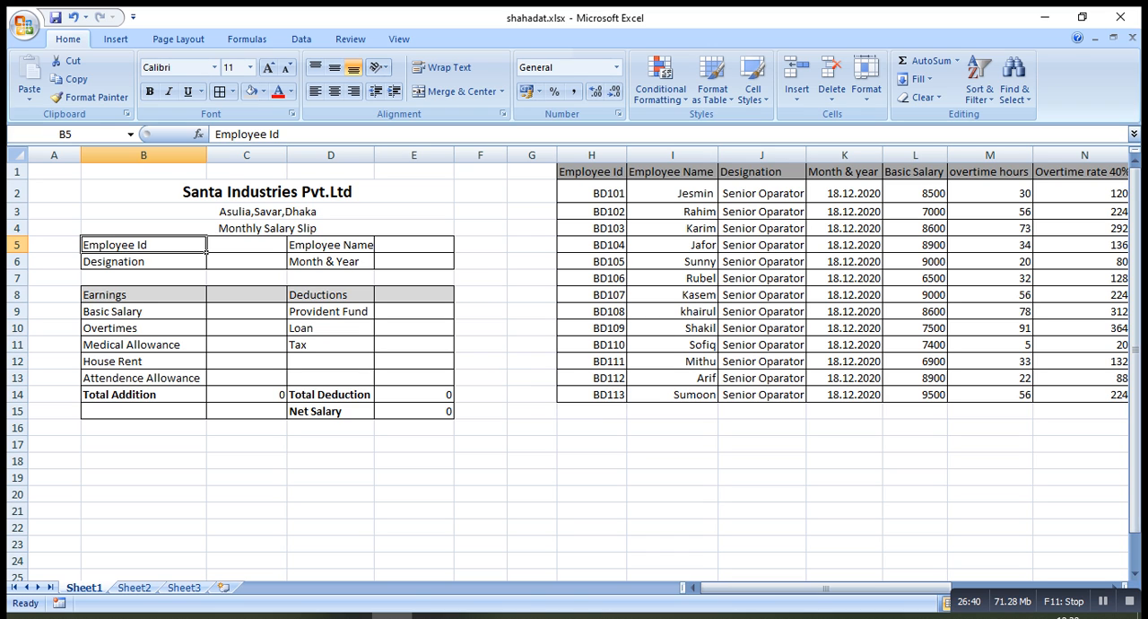
left_click(210, 252)
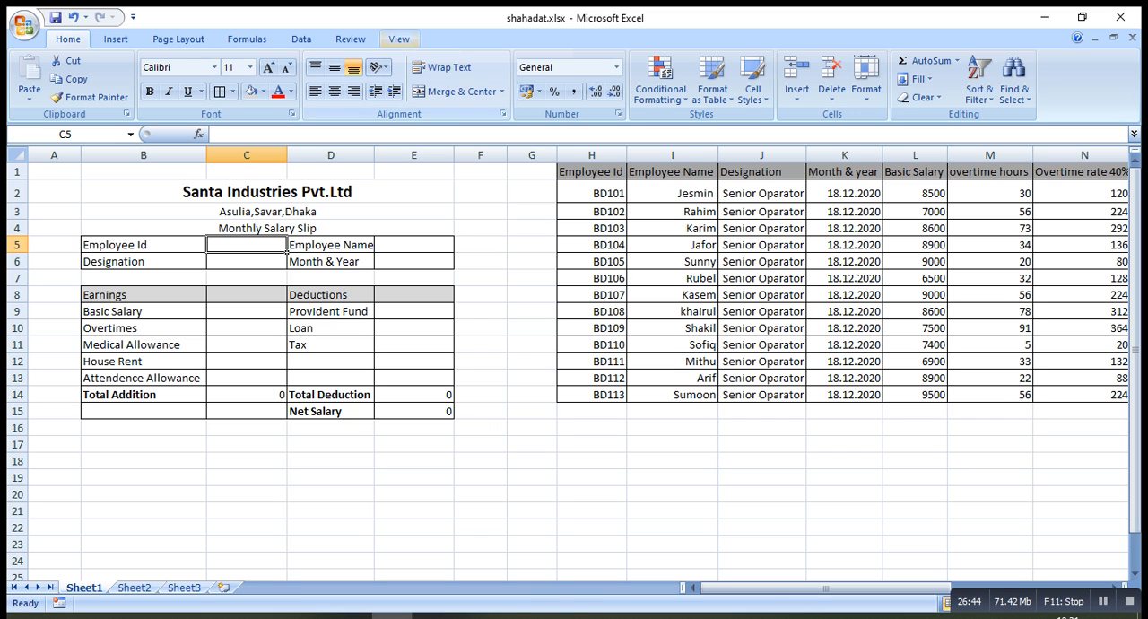
left_click(302, 39)
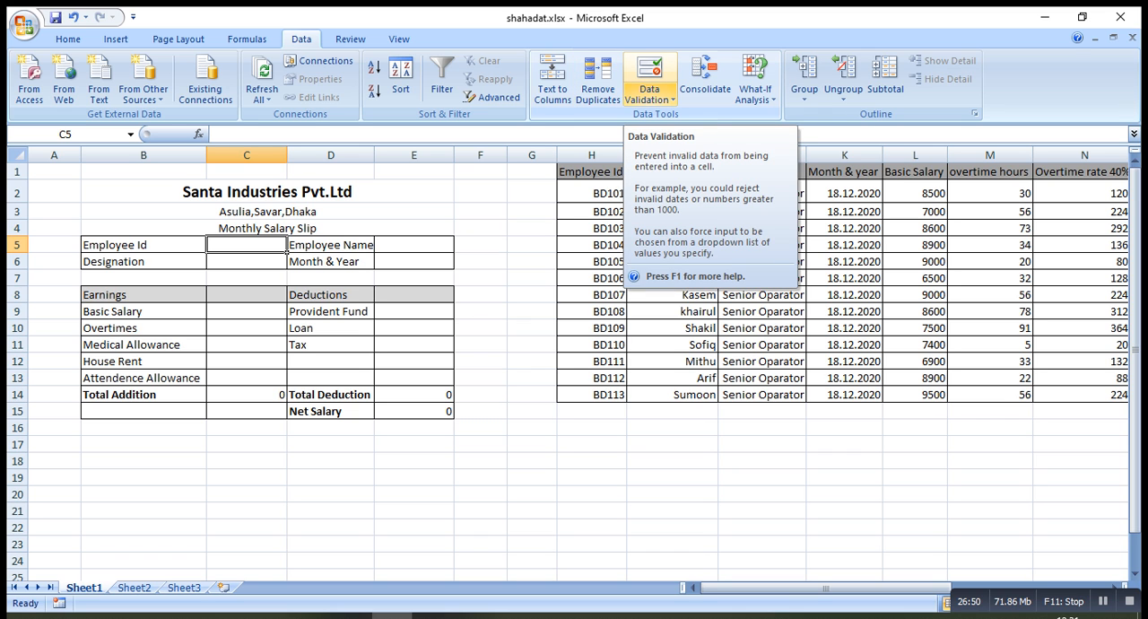
left_click(649, 94)
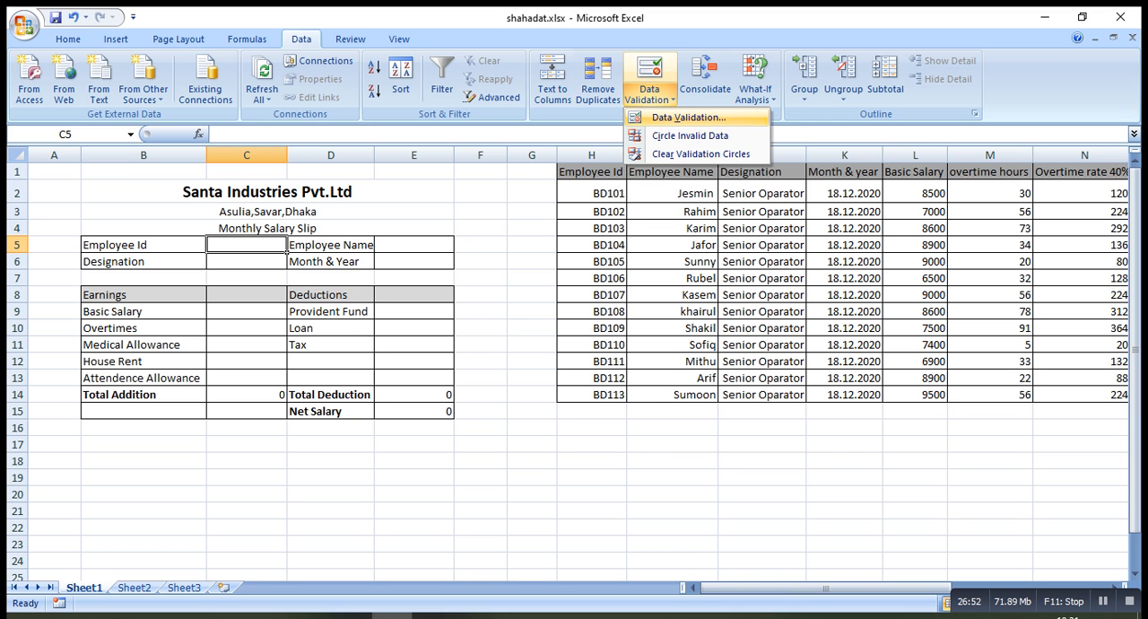
left_click(687, 117)
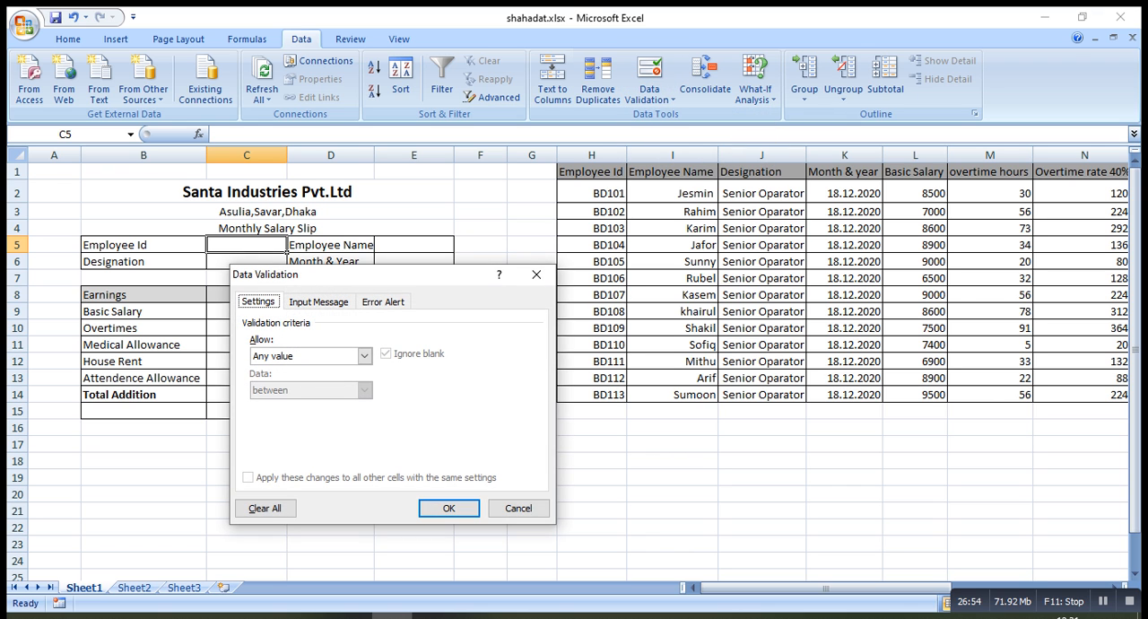
left_click_drag(386, 275, 861, 172)
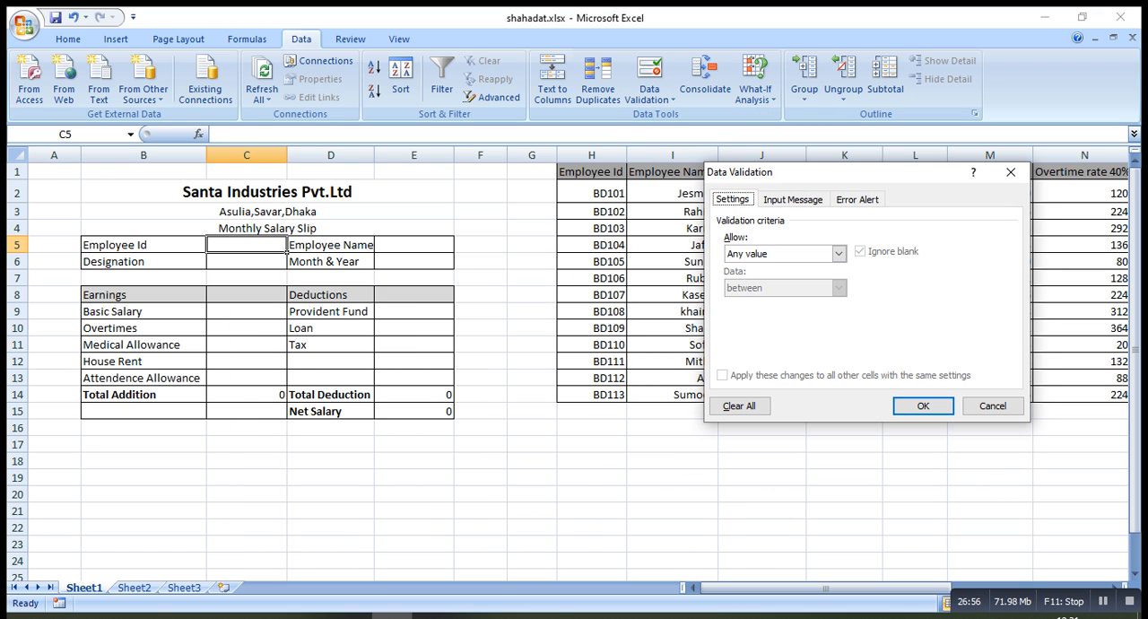
left_click(839, 253)
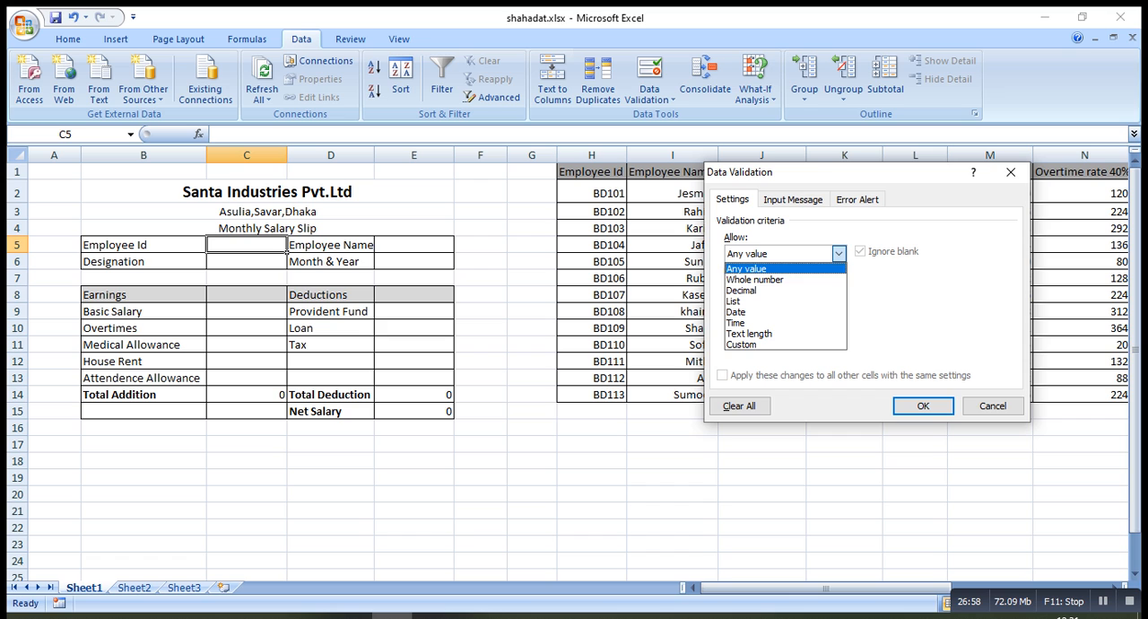
key("Return")
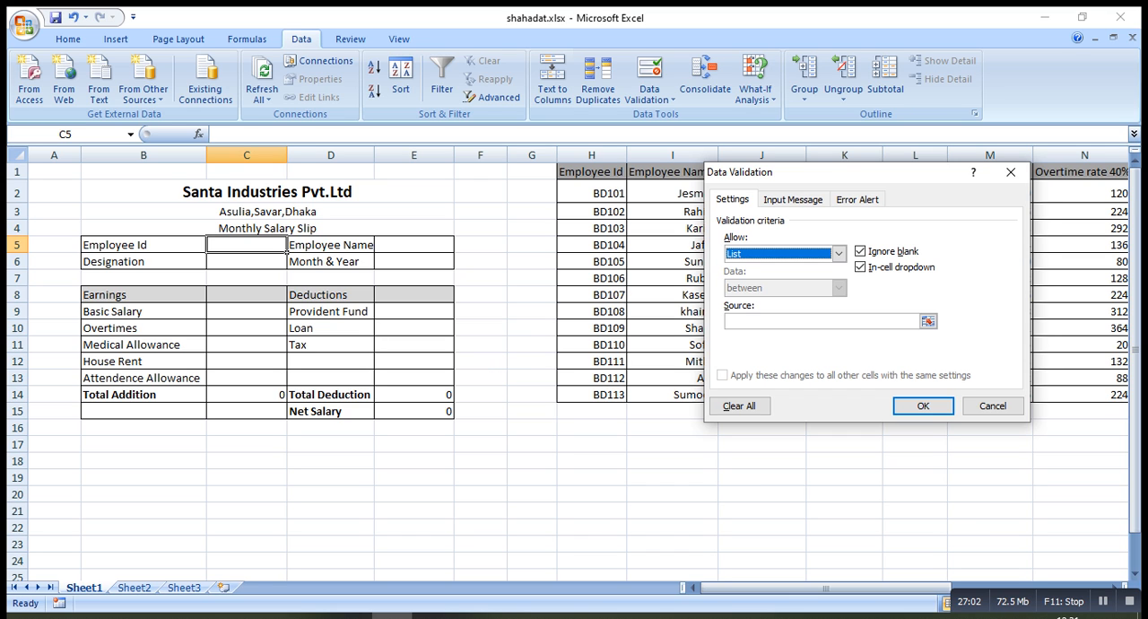
left_click(839, 253)
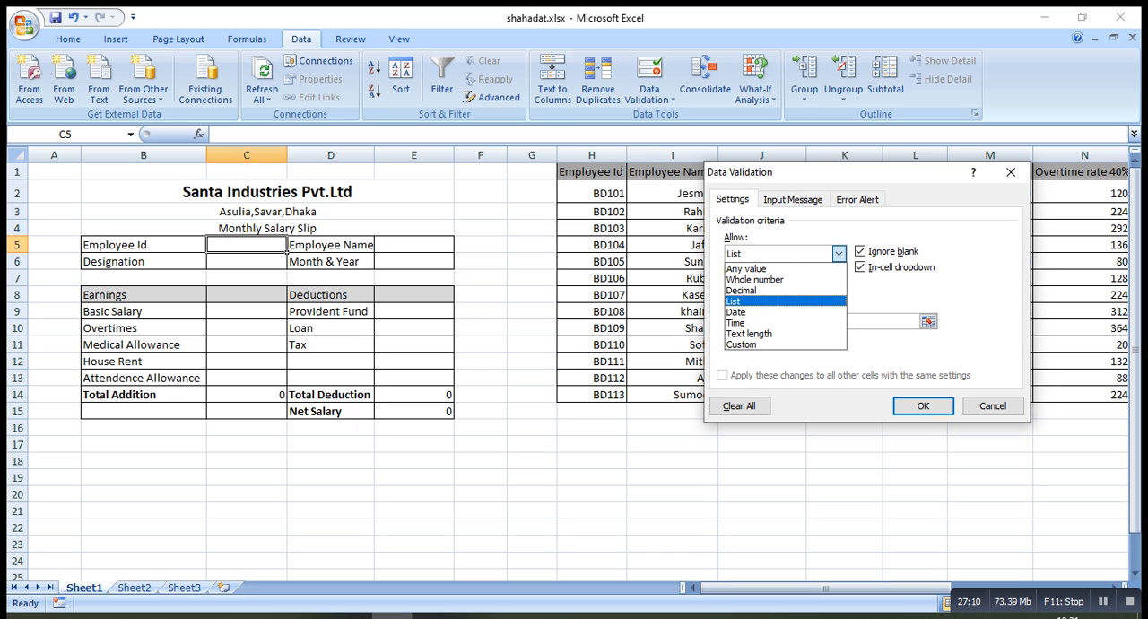
key("Return")
Set the validation list source to the employee IDs in =$H$2:$H$14 and apply it to C5
left_click(799, 321)
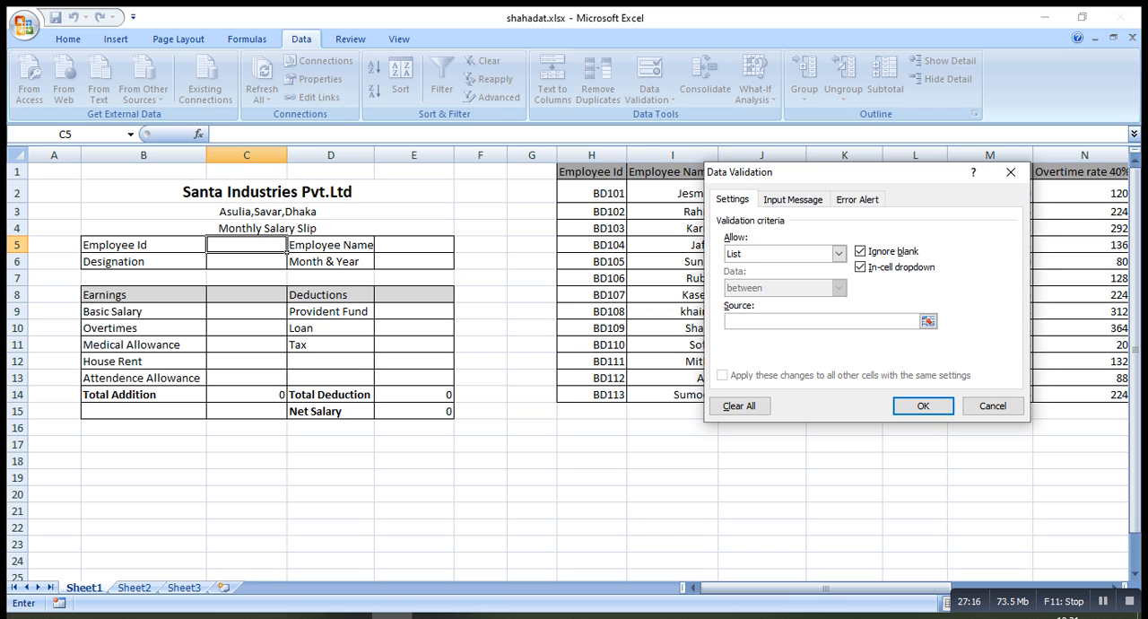
left_click_drag(594, 193, 619, 396)
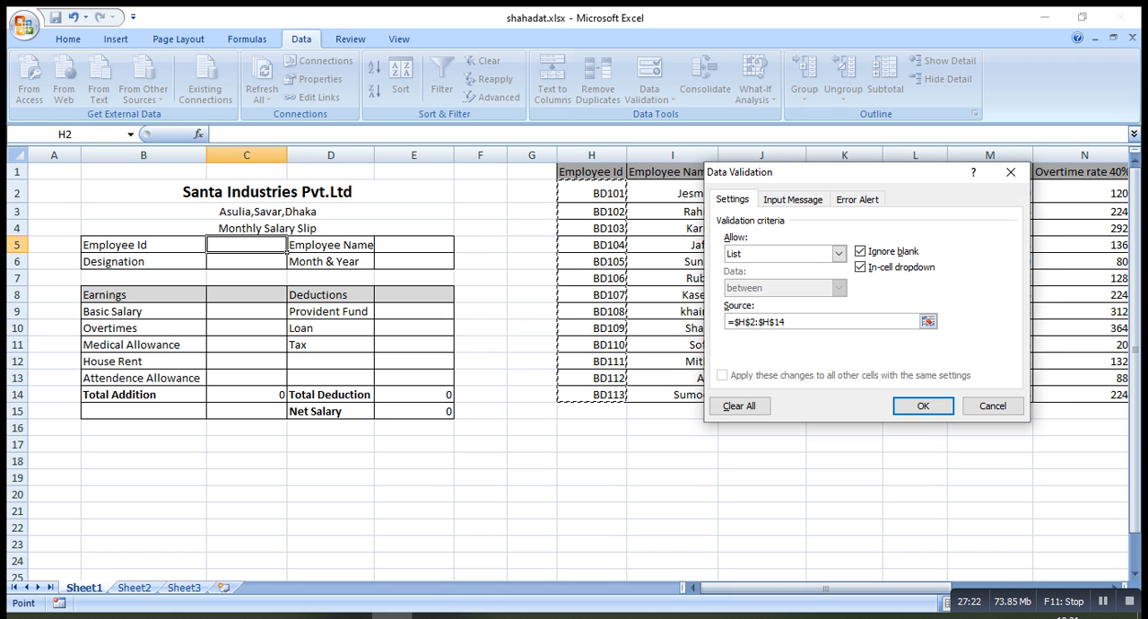
left_click(923, 405)
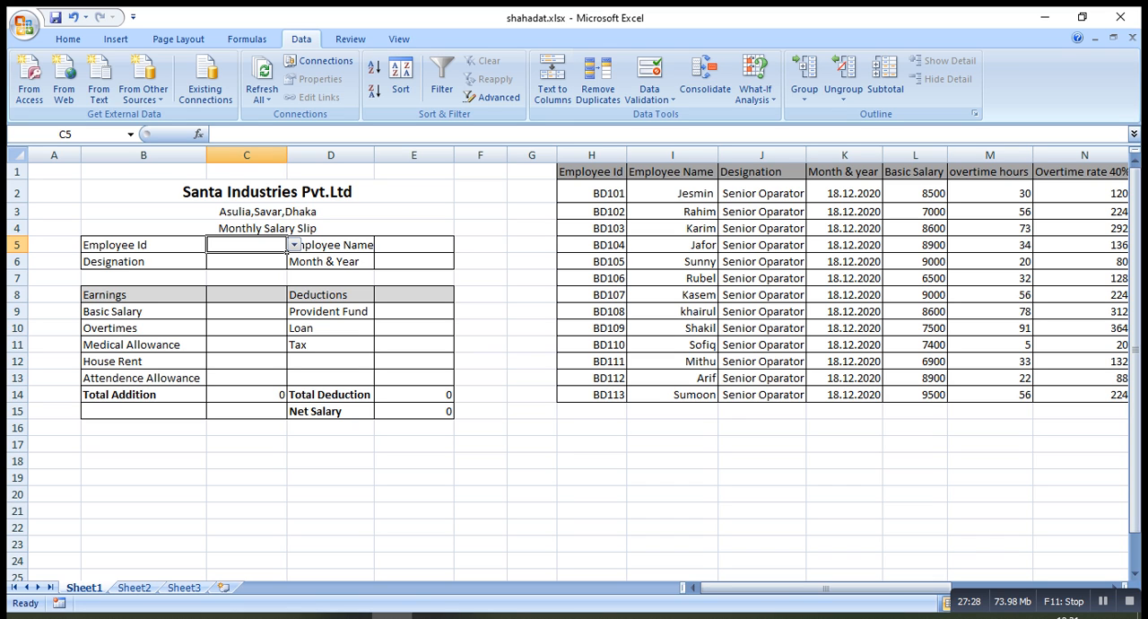
Check the employee IDs offered by the dropdown list in cell C5
left_click(292, 246)
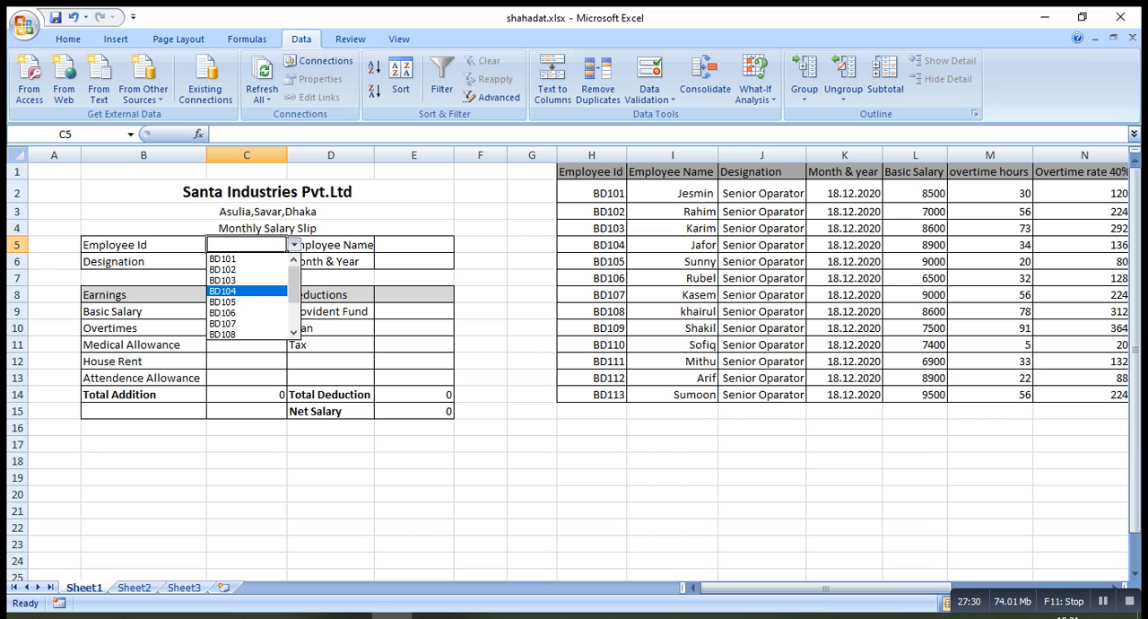
mouse_move(294, 283)
left_mouse_down()
mouse_move(294, 308)
mouse_move(294, 292)
left_mouse_up()
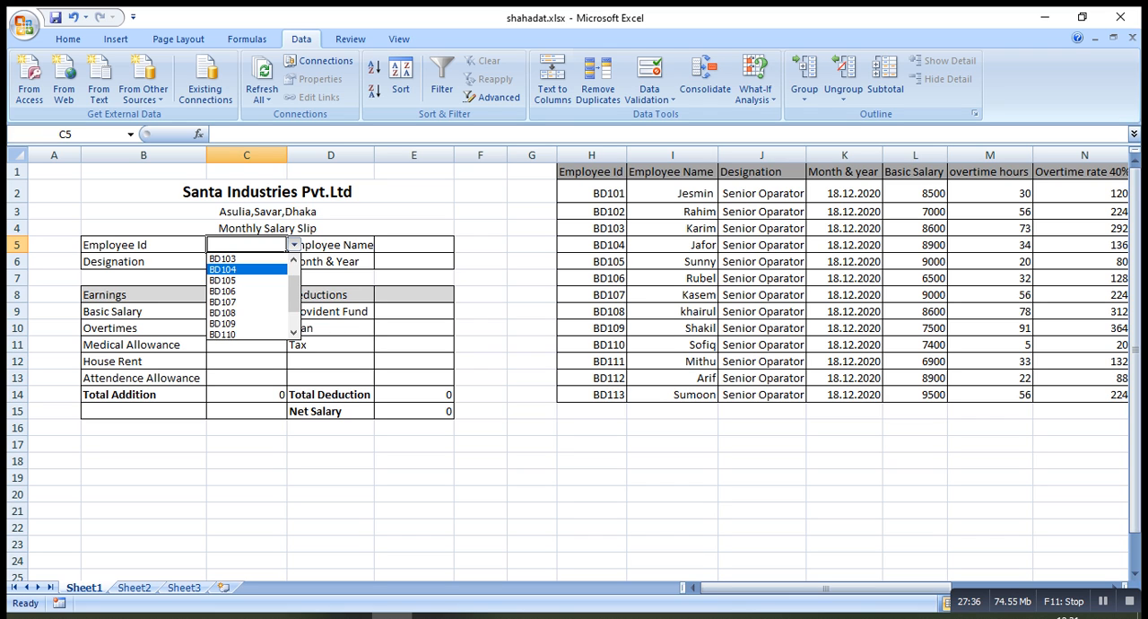
key("Escape")
left_click(413, 244)
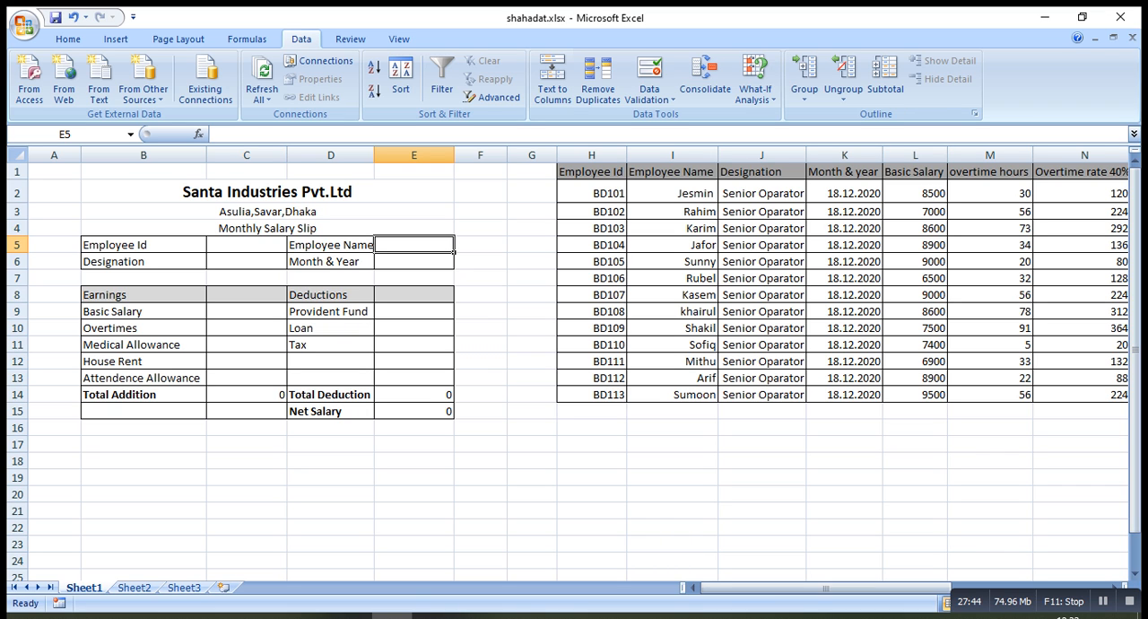
type("=")
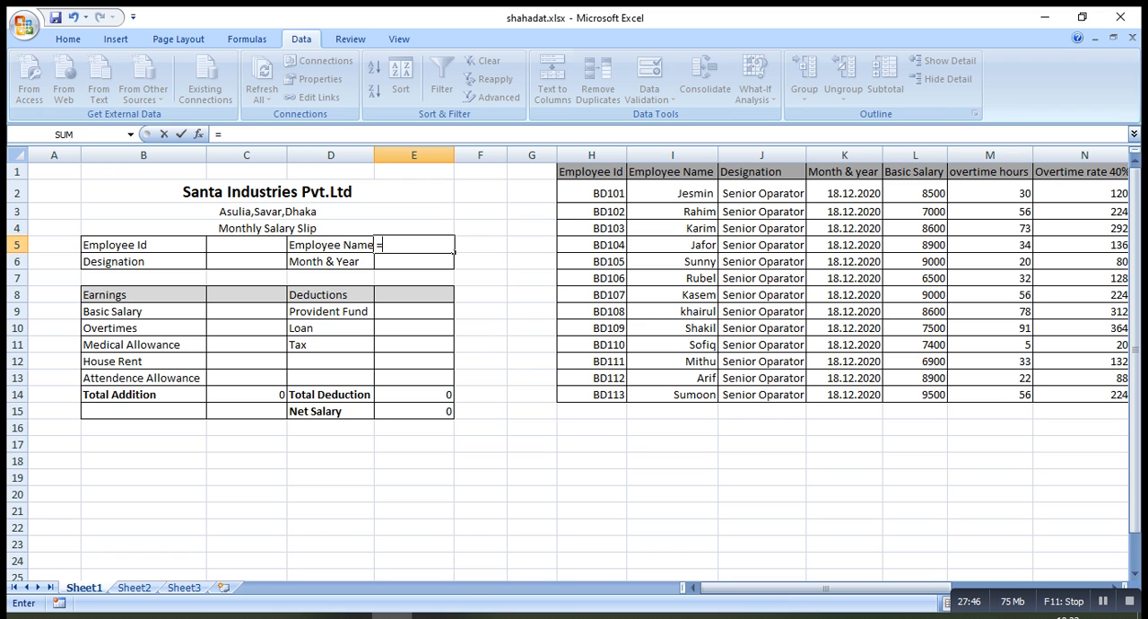
type("v")
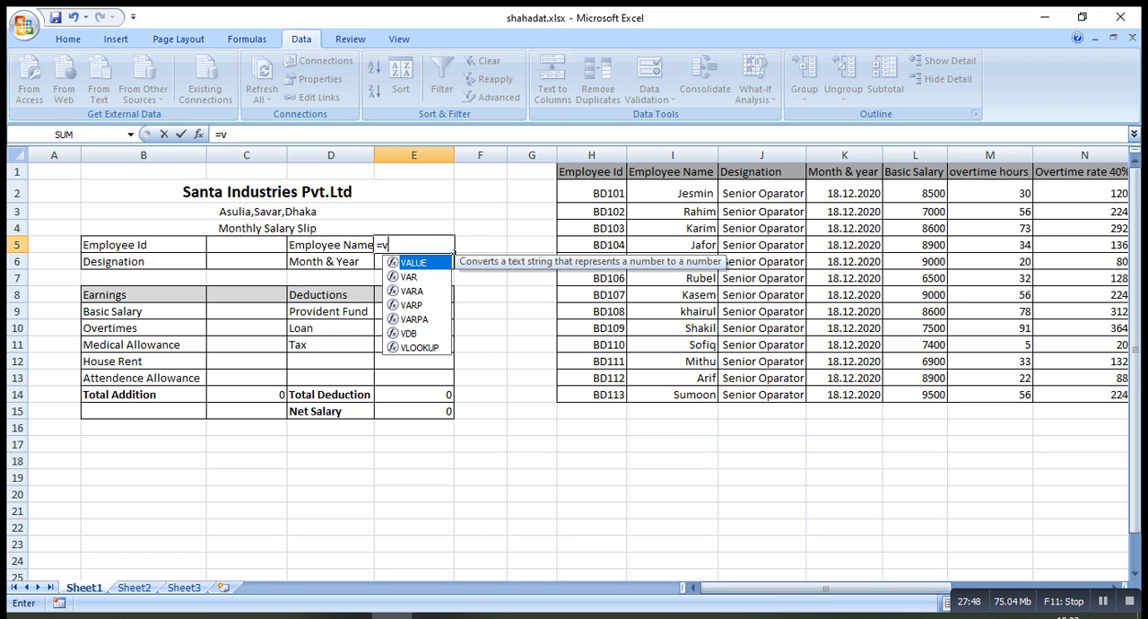
type("loo")
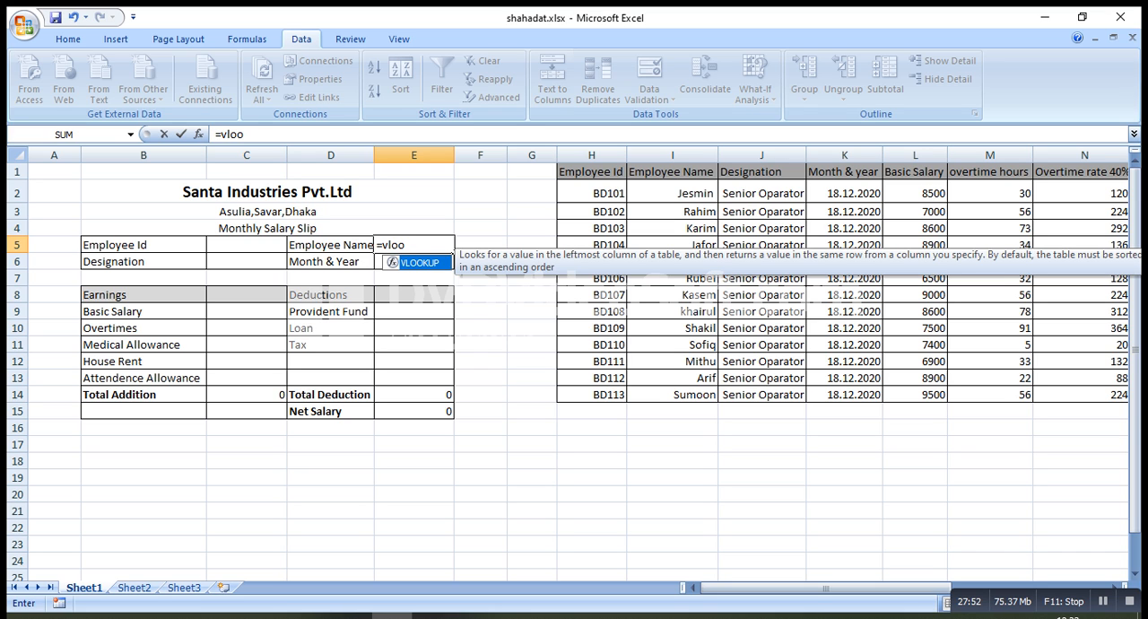
type("kup(")
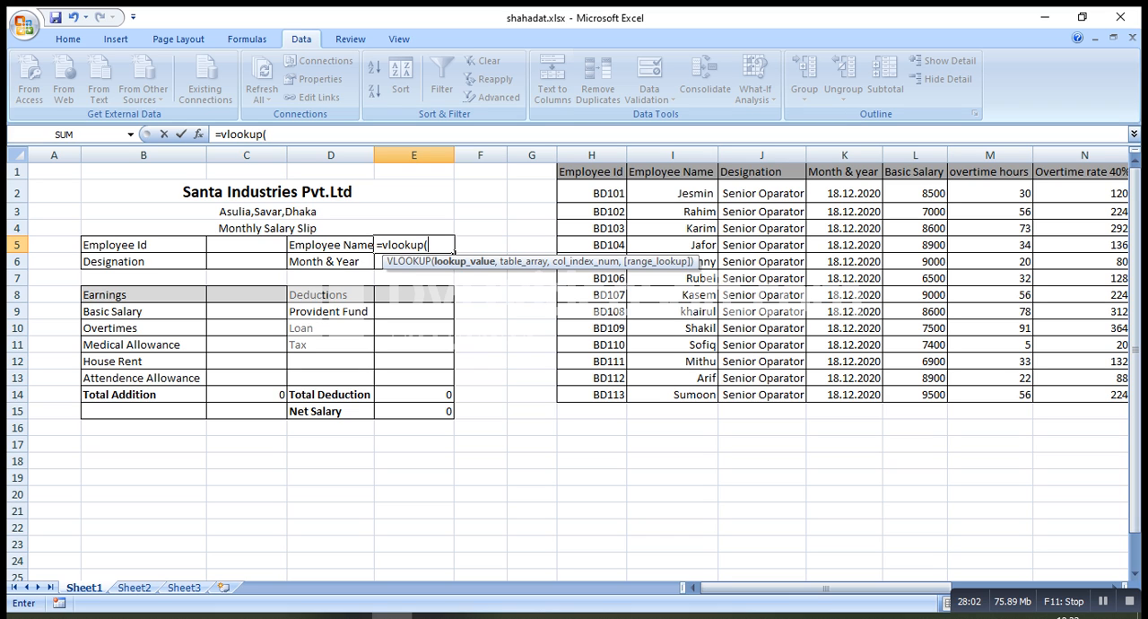
left_click(247, 245)
key("BackSpace")
key("BackSpace")
key("BackSpace")
key("BackSpace")
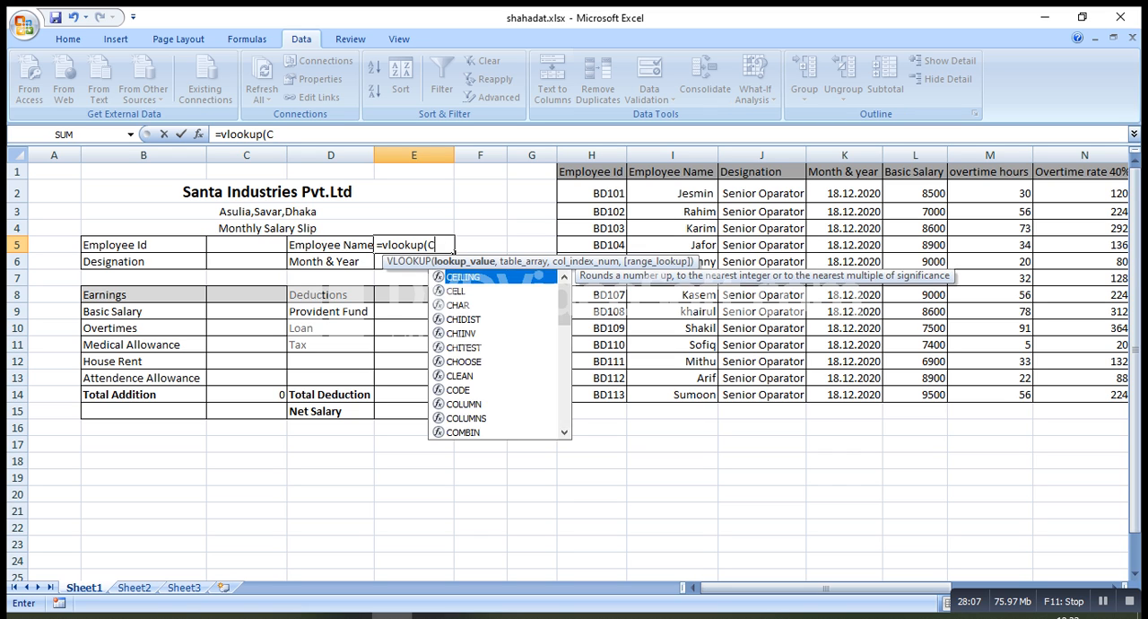
key("BackSpace")
key("BackSpace")
key("BackSpace")
key("BackSpace")
key("BackSpace")
key("BackSpace")
key("BackSpace")
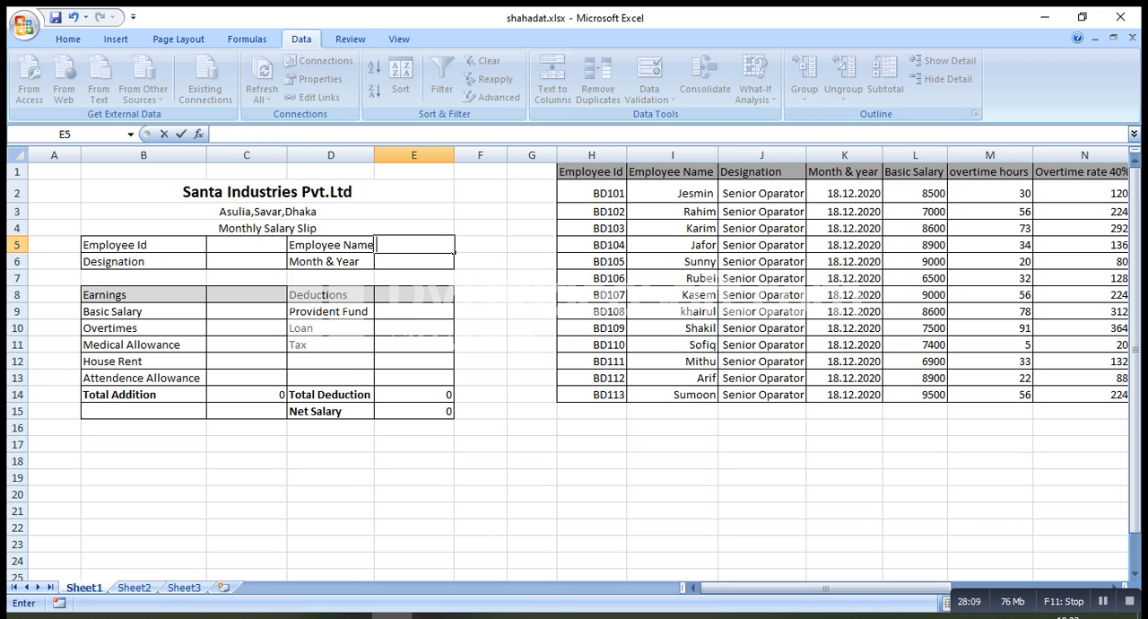
left_click(374, 252)
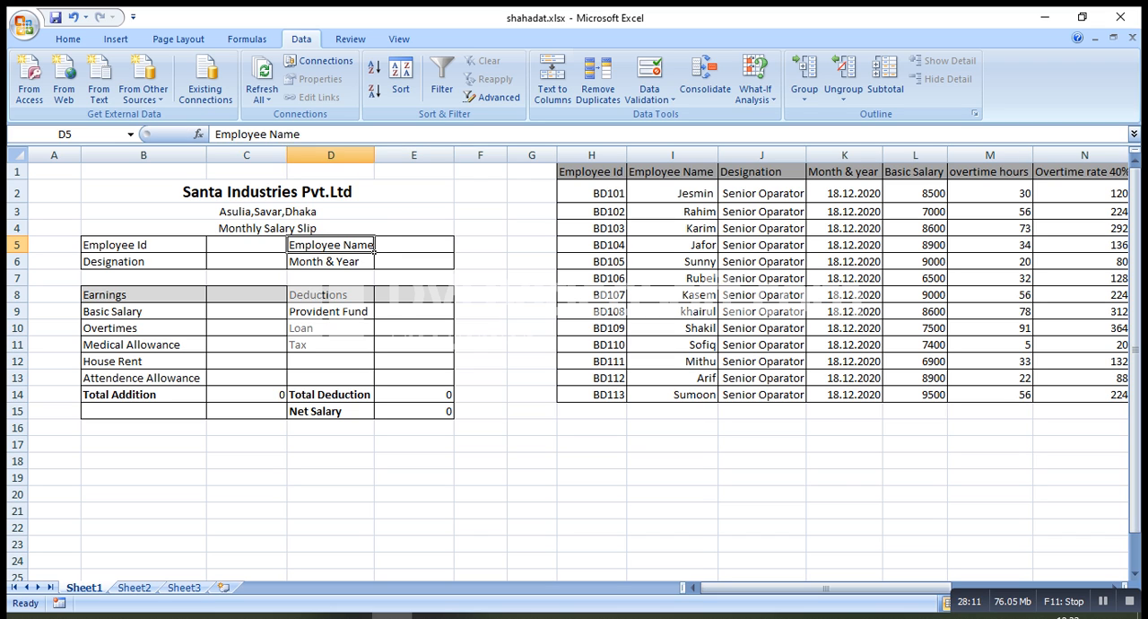
Choose the first employee ID from the dropdown list in cell C5
left_click(247, 244)
left_click(293, 244)
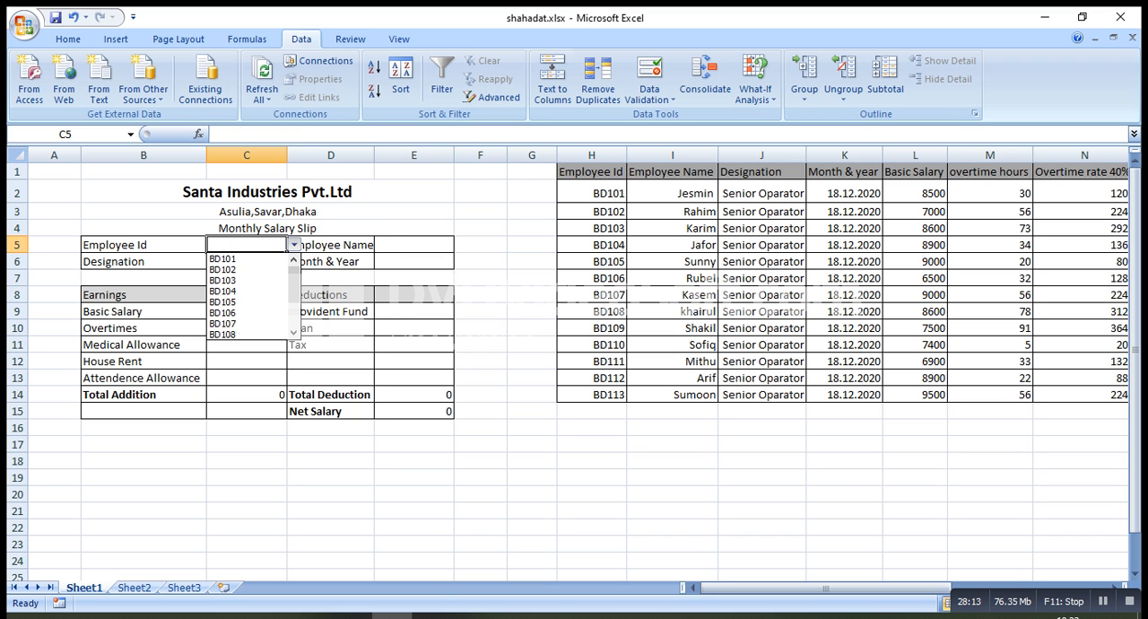
left_click(223, 258)
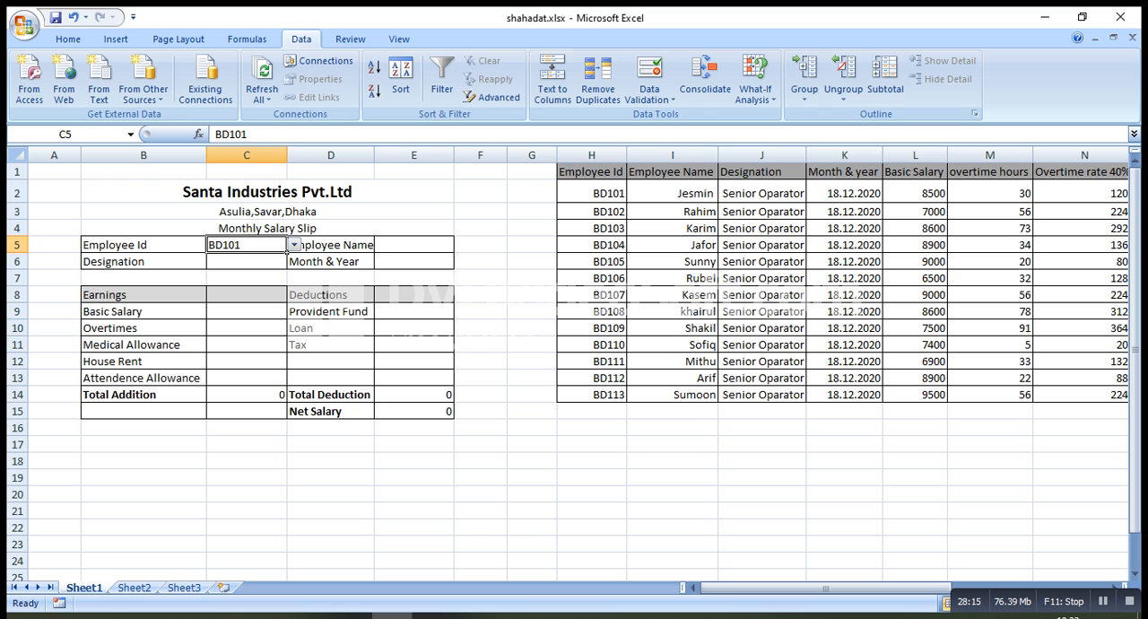
Begin a VLOOKUP formula in the Employee Name cell E5 with C5 as the lookup value
left_click(414, 245)
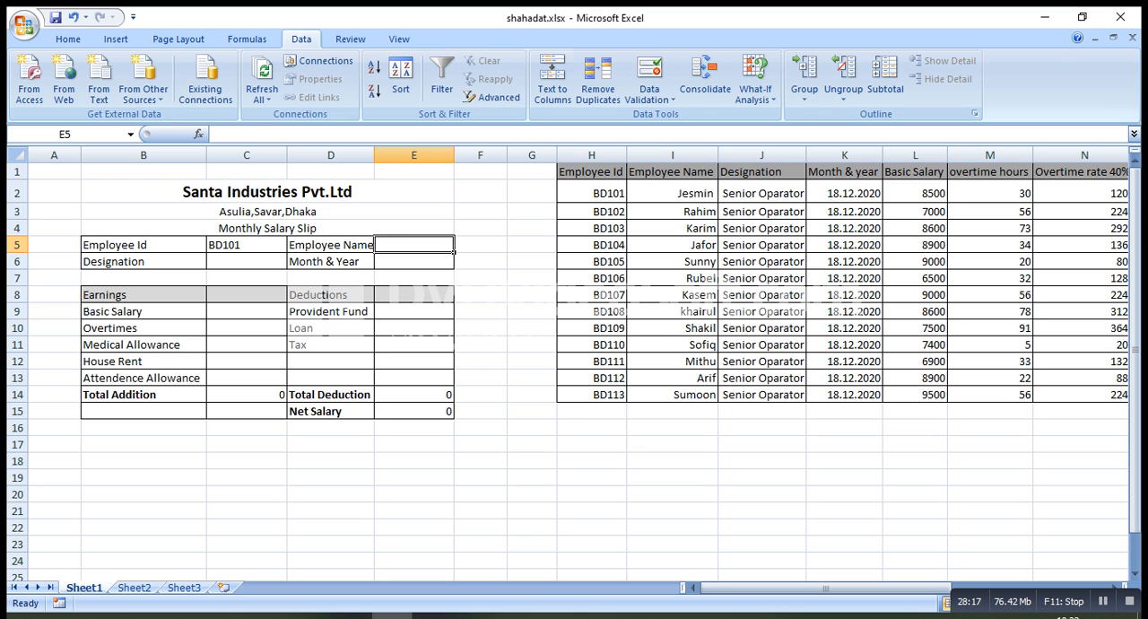
type("=")
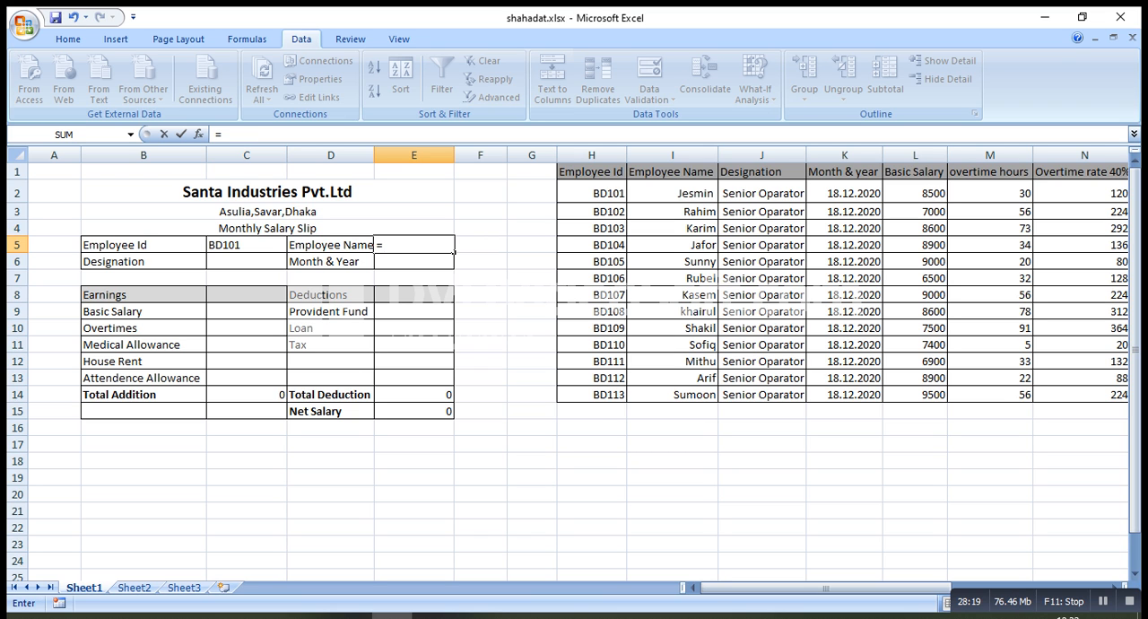
type("vl")
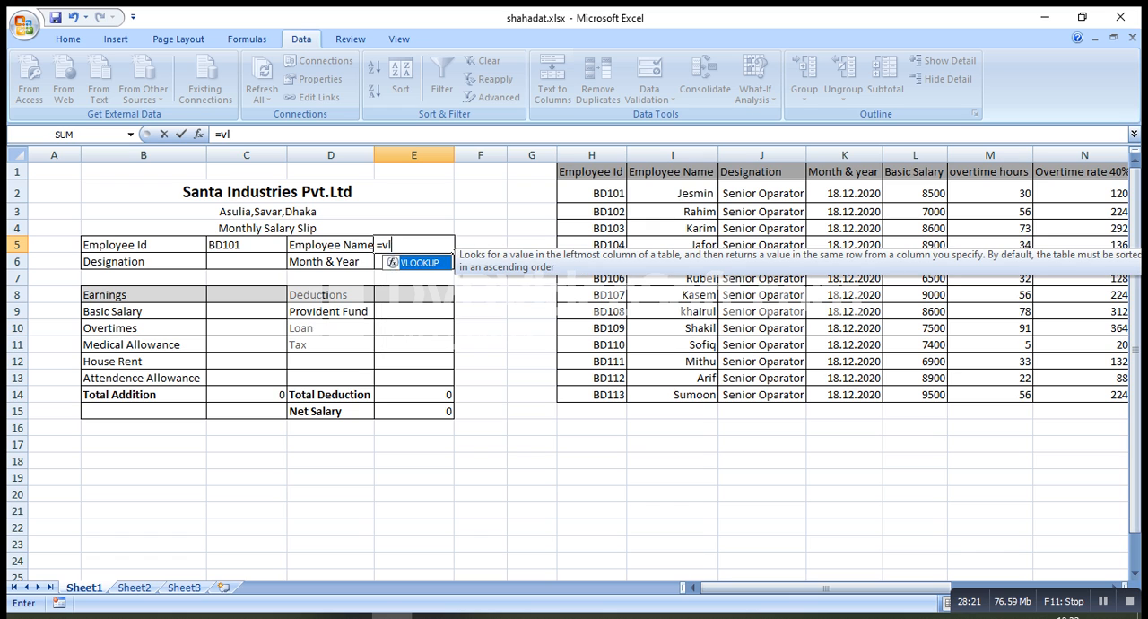
type("ookup(")
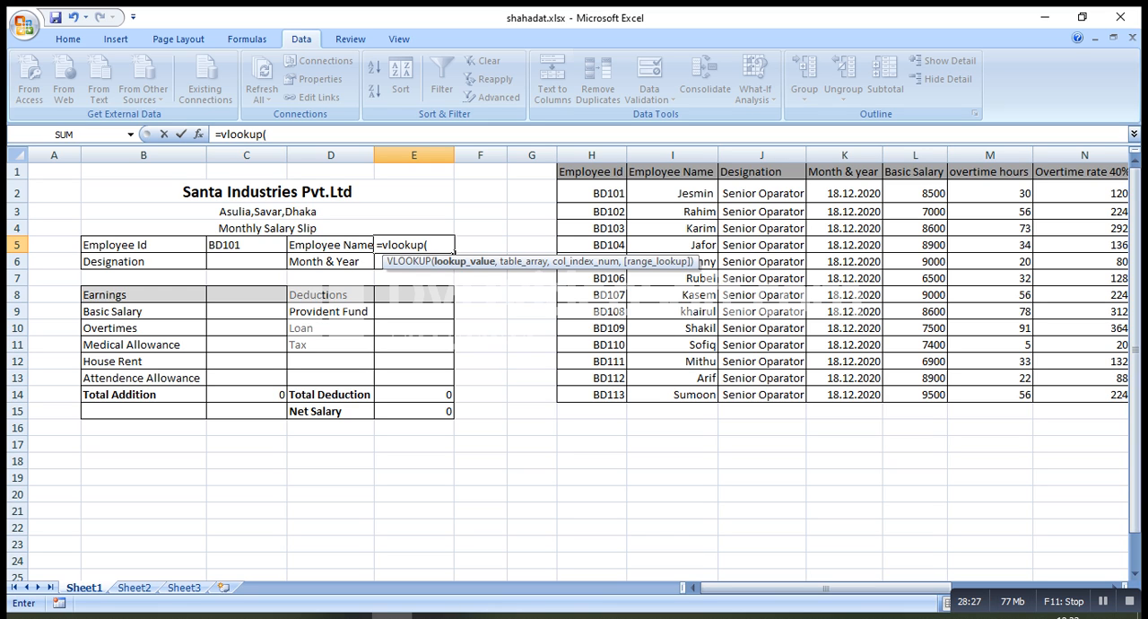
left_click(246, 245)
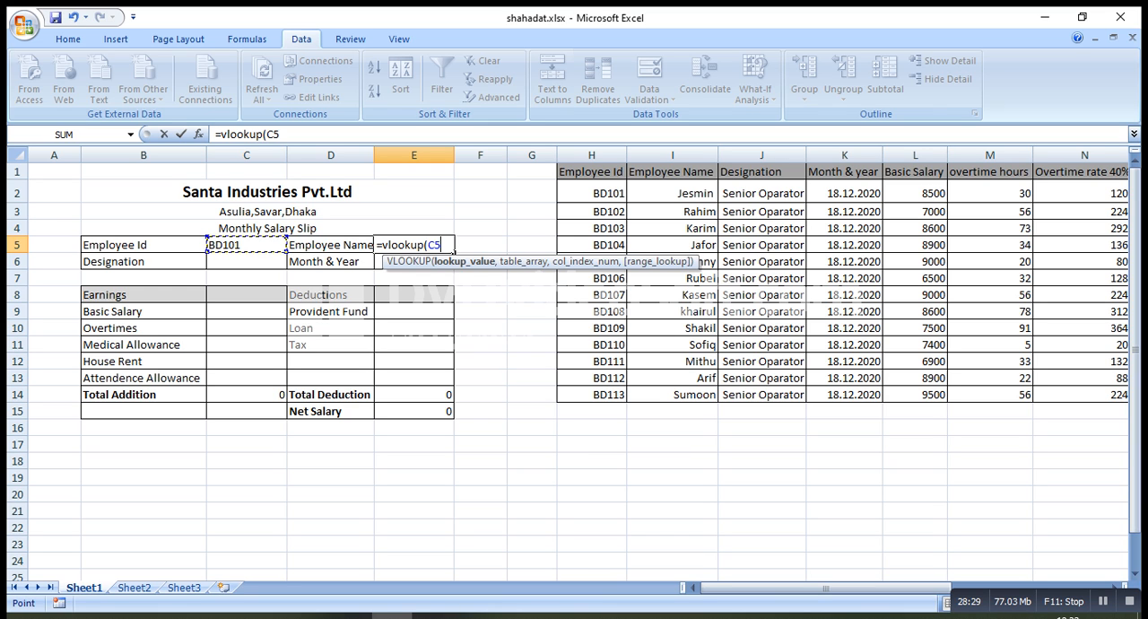
type(",")
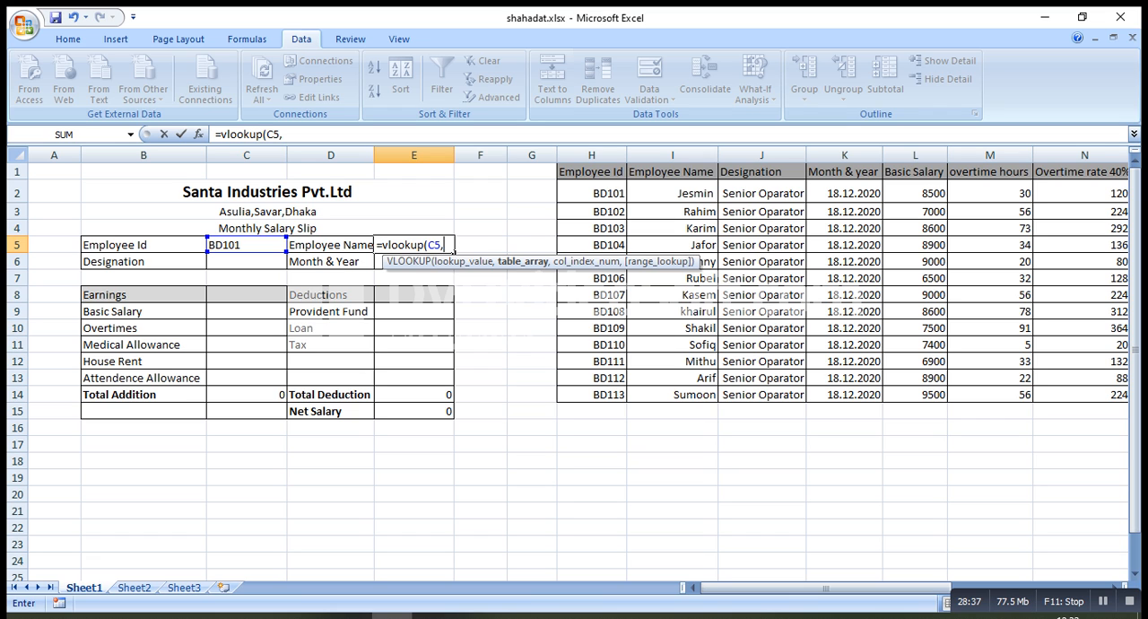
Set the table array of the VLOOKUP in E5 to the salary table range H2:U14
left_click_drag(592, 193, 852, 279)
left_click(737, 244)
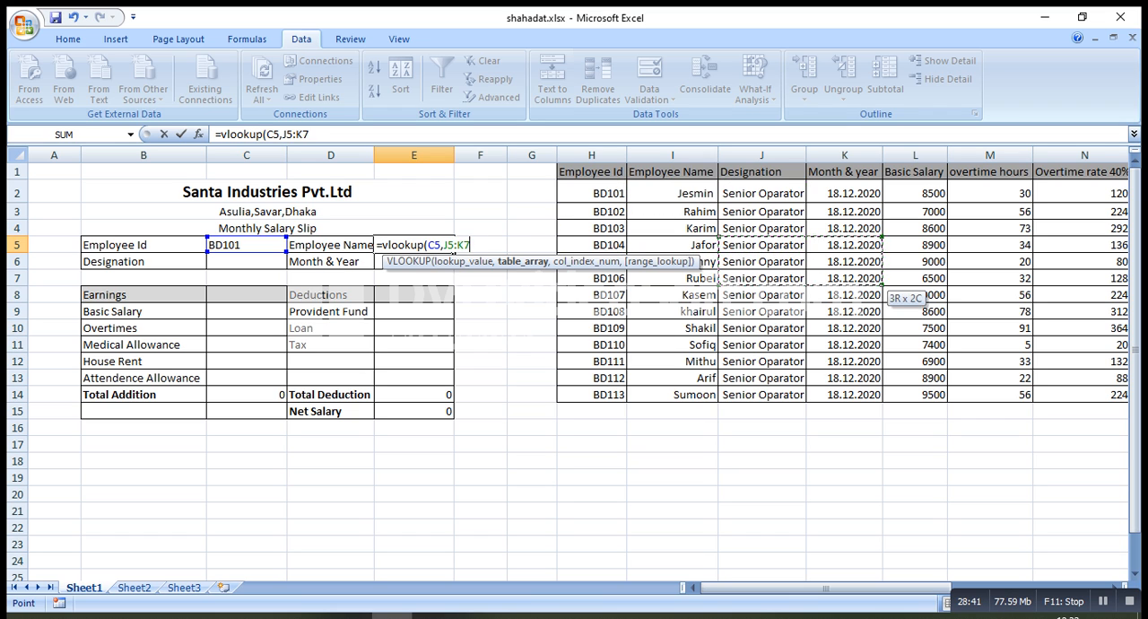
left_click(592, 194)
left_click_drag(592, 194, 978, 397)
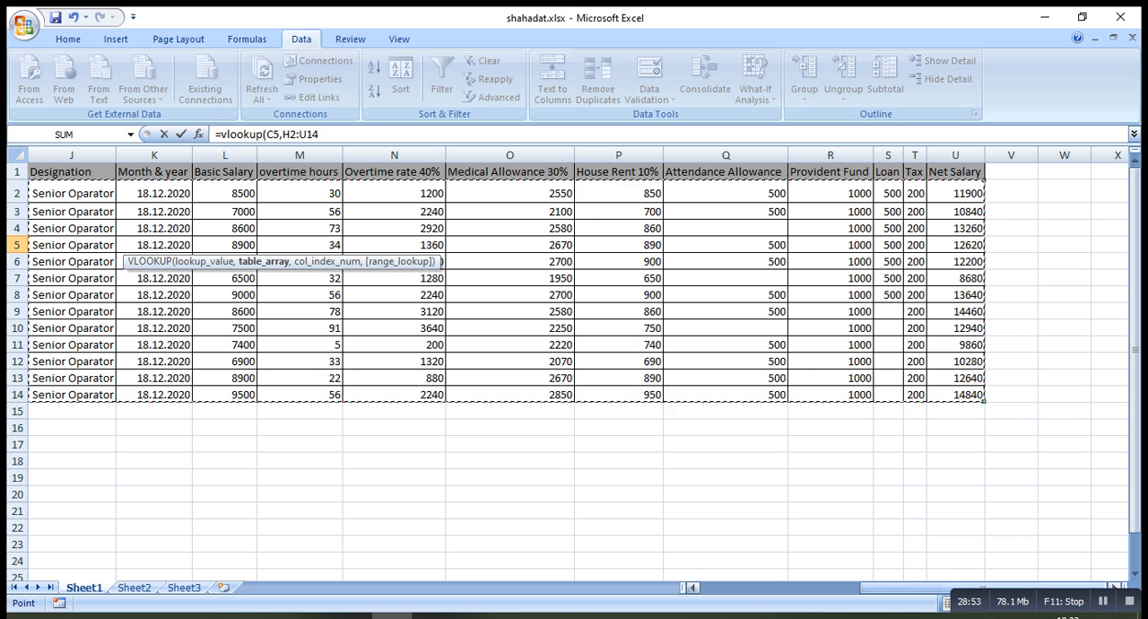
left_click_drag(897, 587, 740, 588)
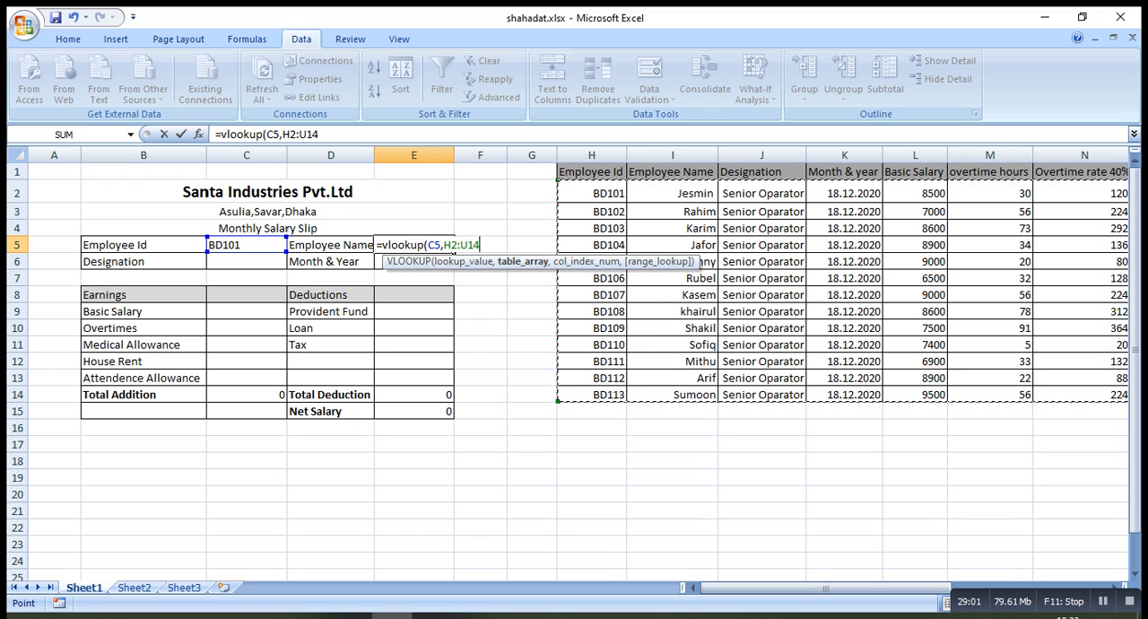
Complete the E5 formula as =vlookup(C5,H2:U14,2,0), with column index 2 and an exact match
left_click(320, 135)
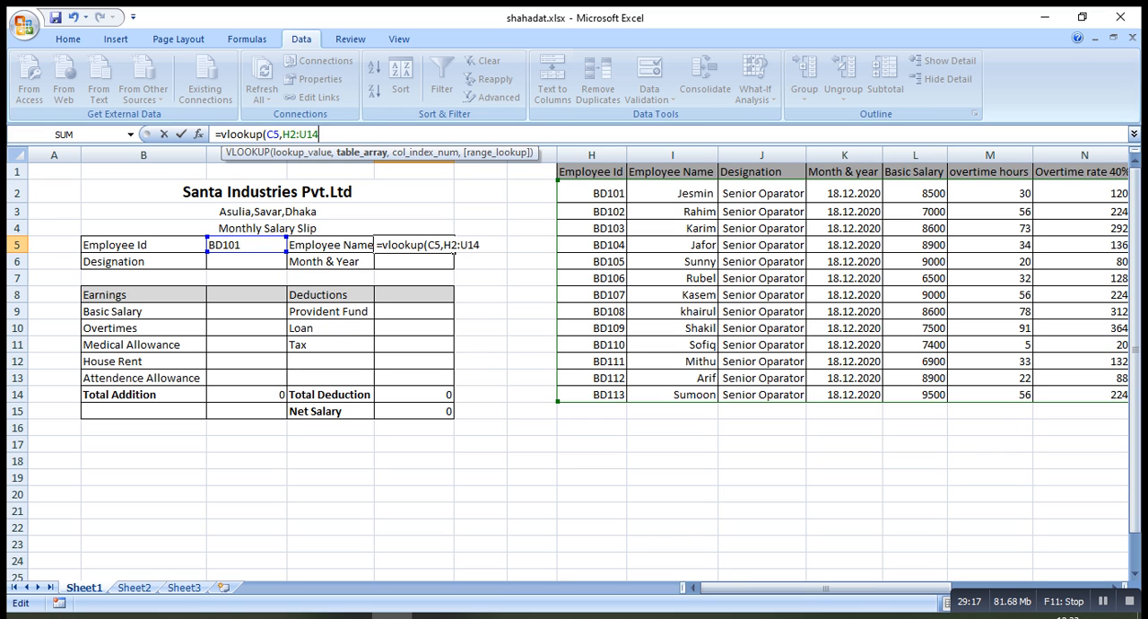
type(",")
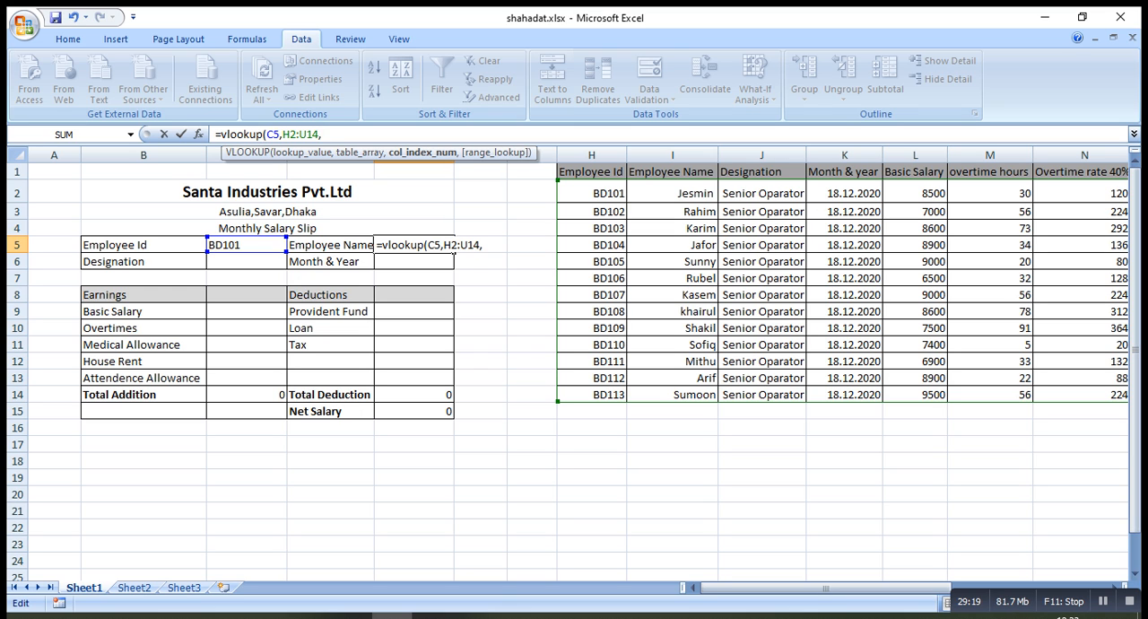
type("2,")
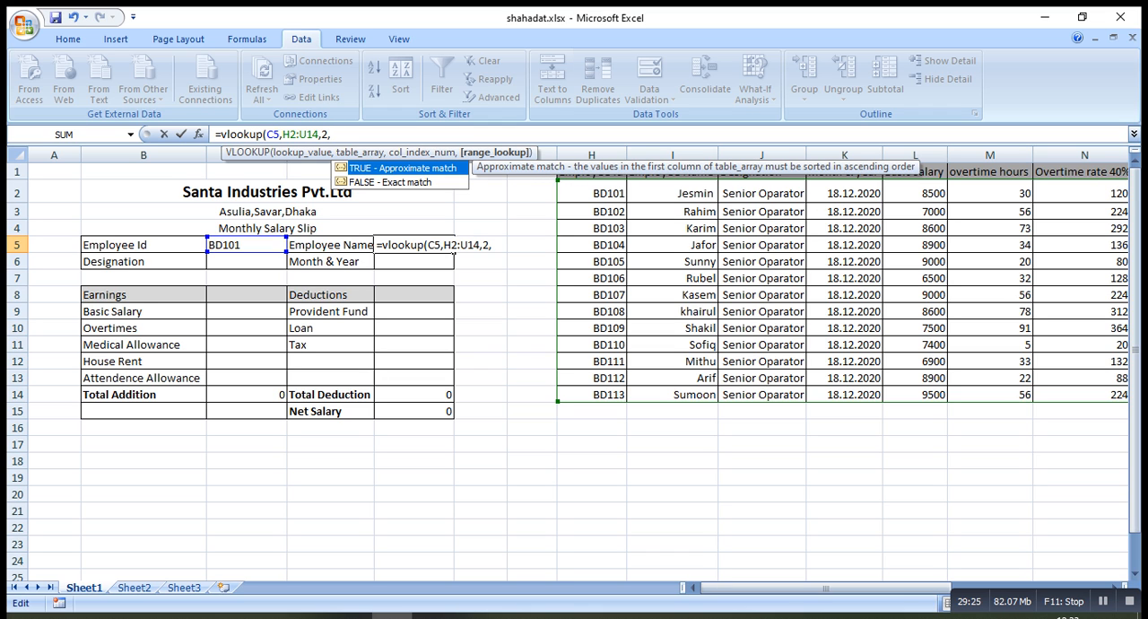
type("0)")
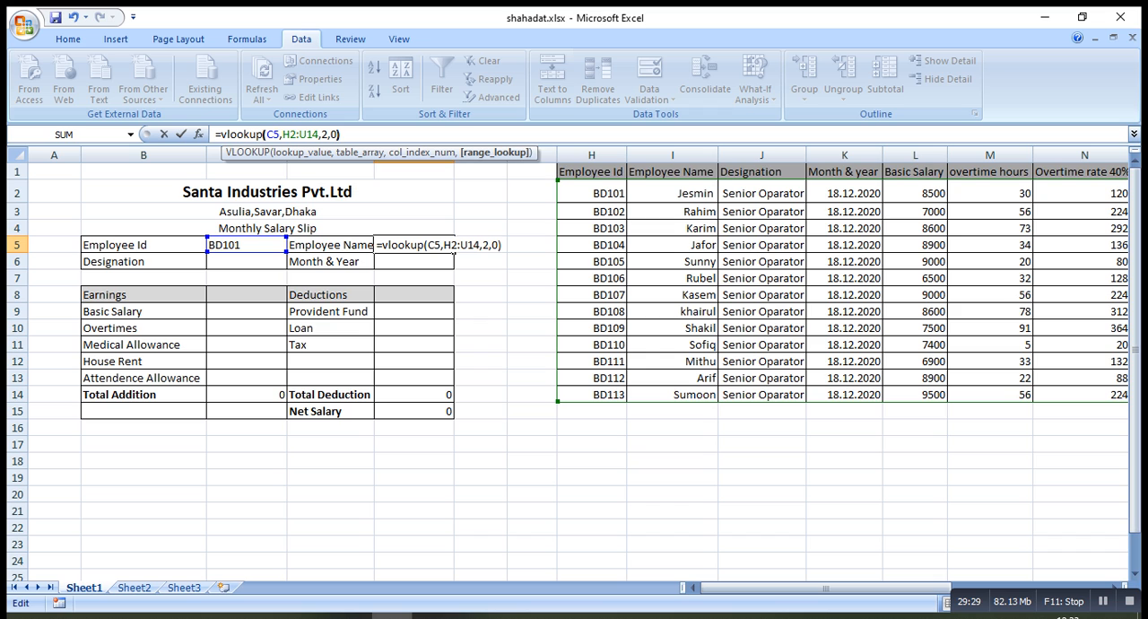
key("Return")
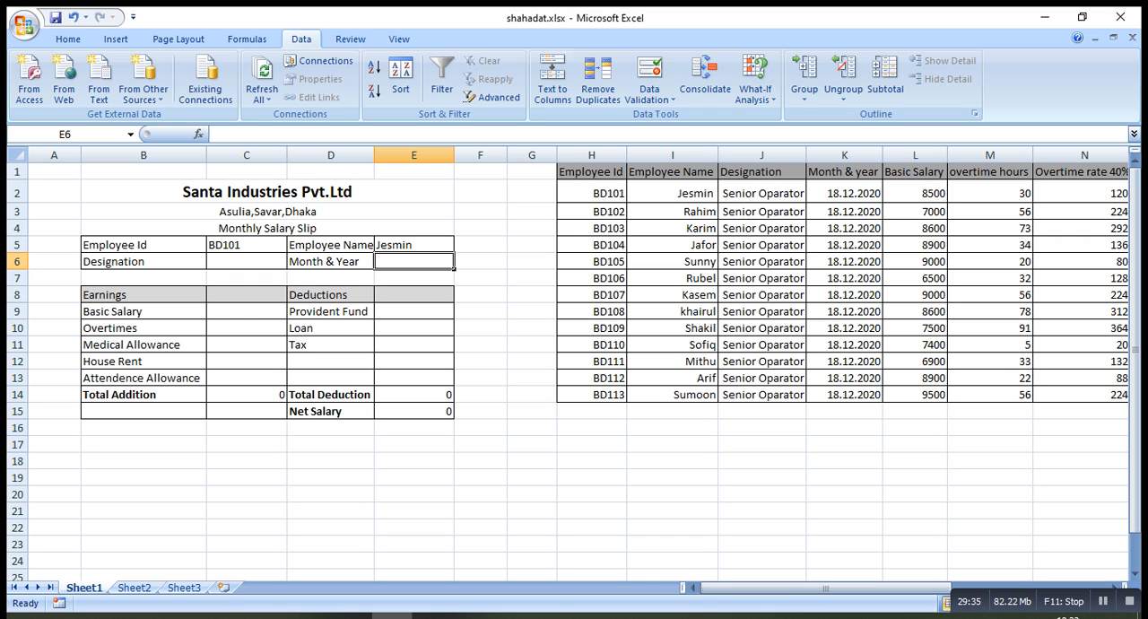
Count the salary table columns from Employee Id through Basic Salary in row 2 to work out their VLOOKUP column indexes
left_click(714, 198)
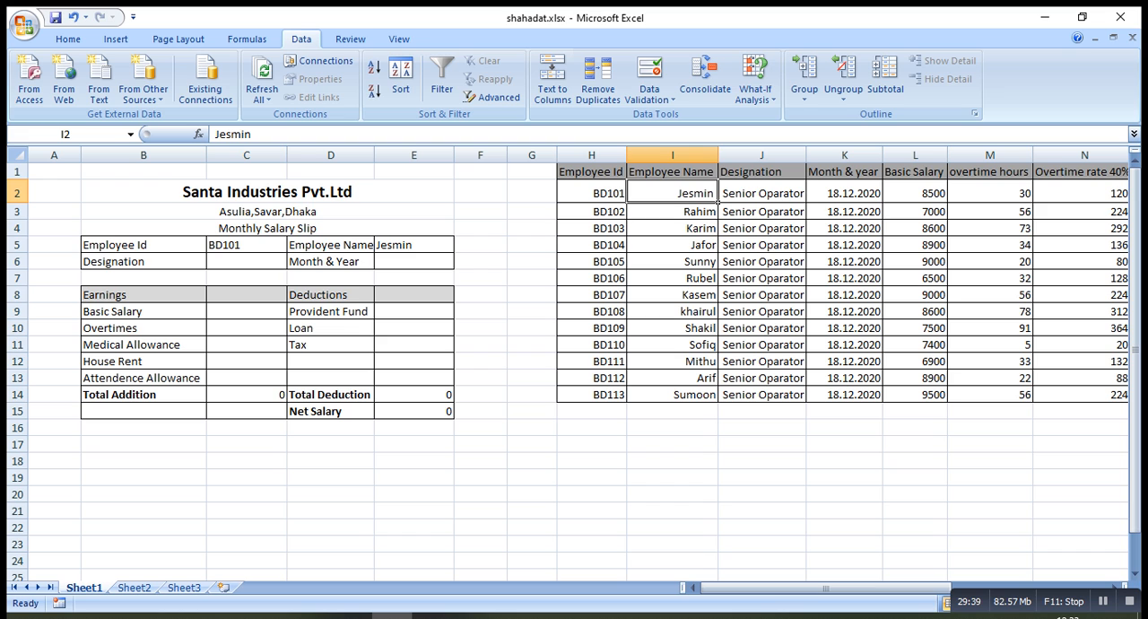
left_click(798, 196)
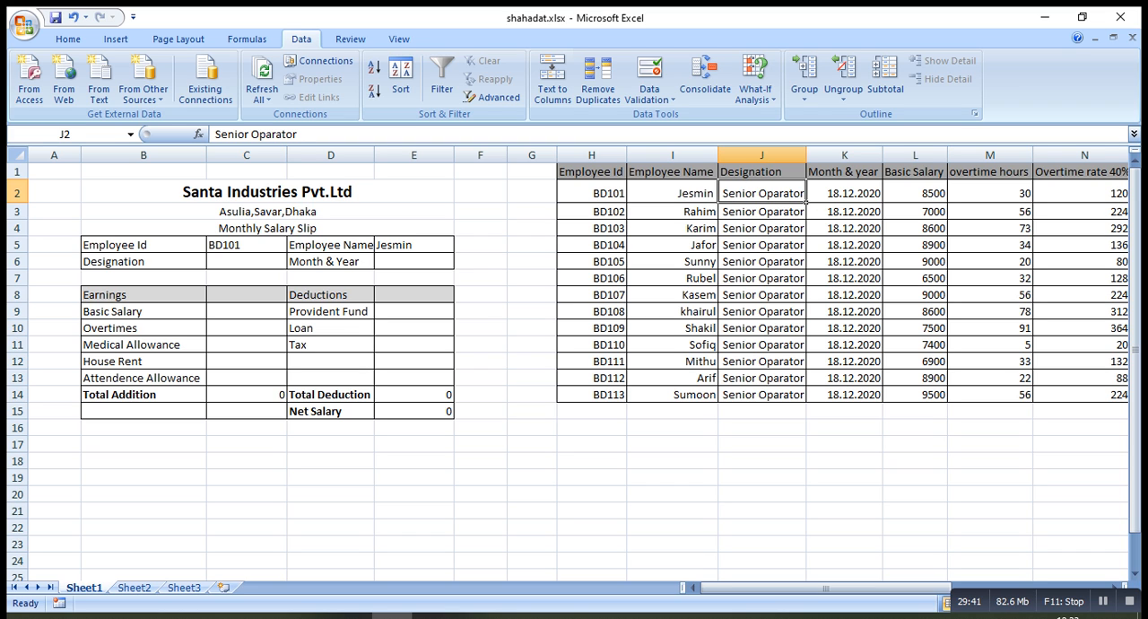
left_click(625, 200)
left_click(716, 201)
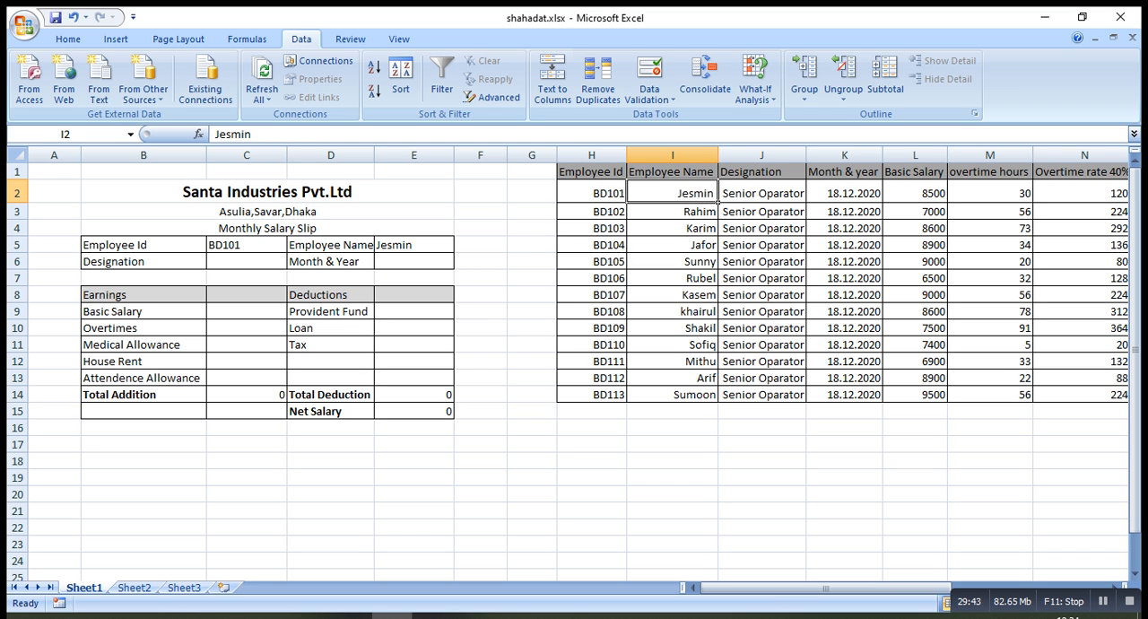
left_click(804, 201)
left_click(881, 201)
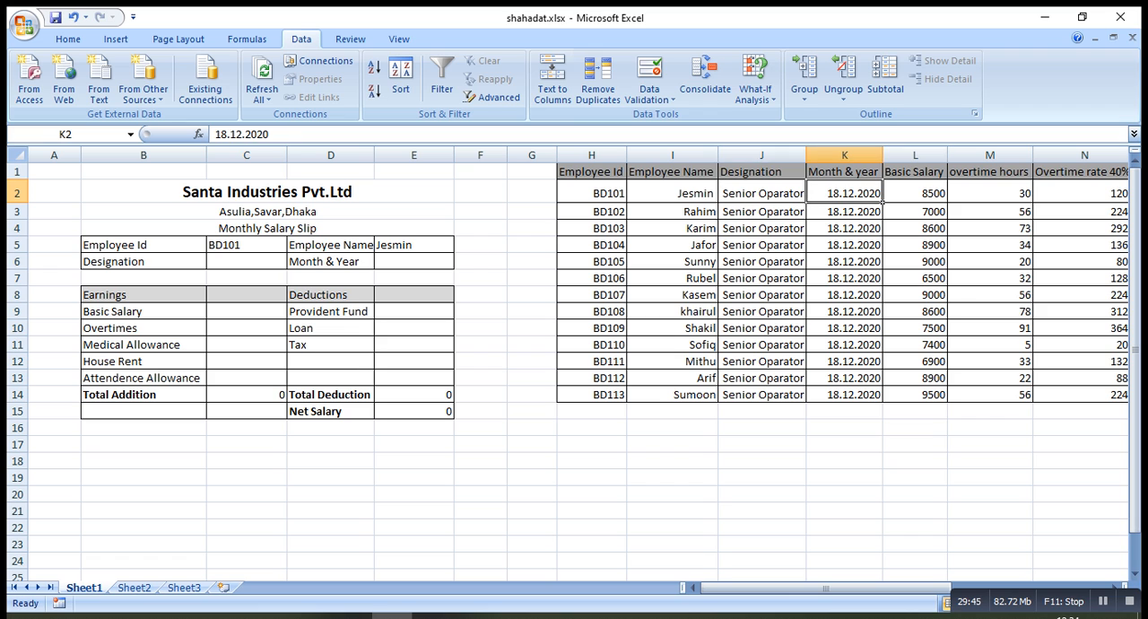
left_click(945, 202)
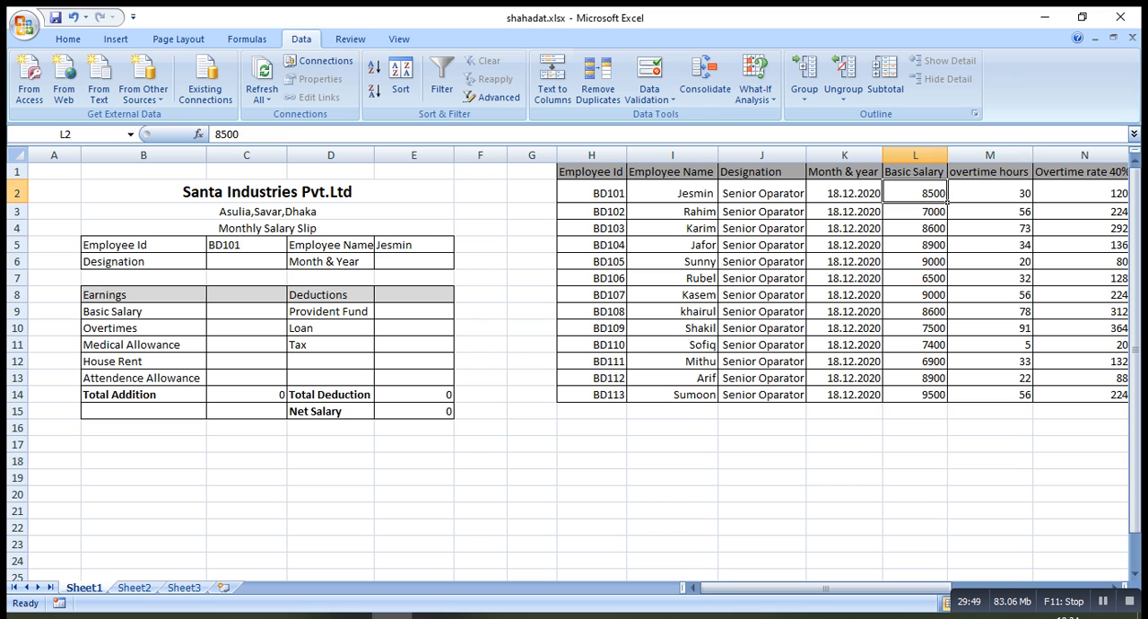
Copy the formula text =VLOOKUP(C5,H2:U14,2,0) from the Employee Name cell E5, leaving the cell's formula intact
left_click(454, 251)
left_click_drag(350, 133, 215, 134)
key("ctrl+c")
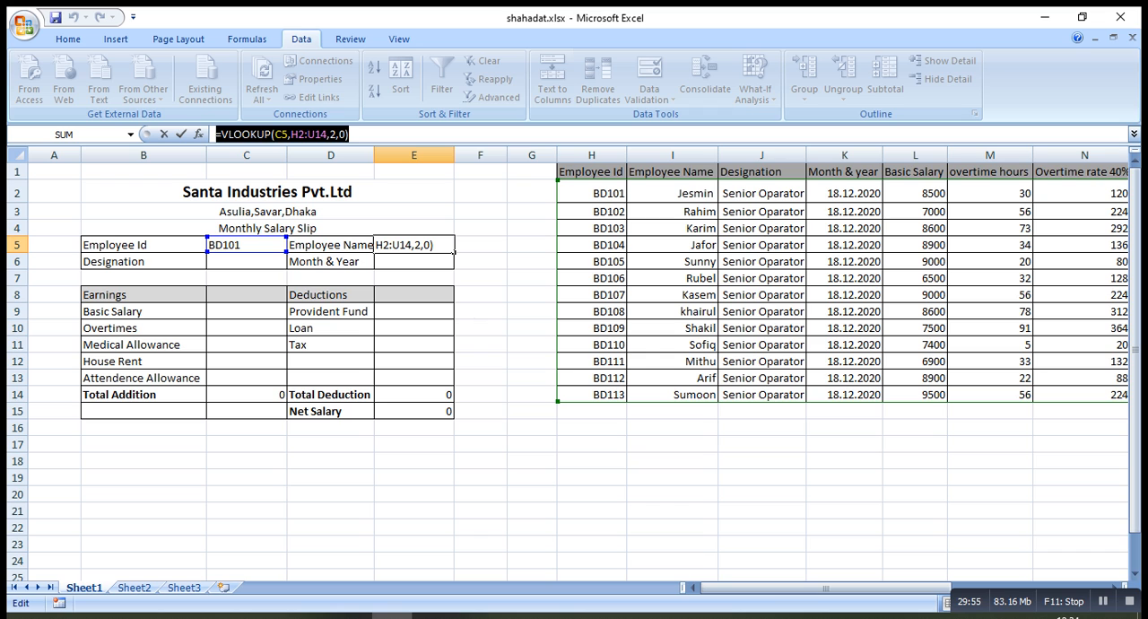
left_click(350, 134)
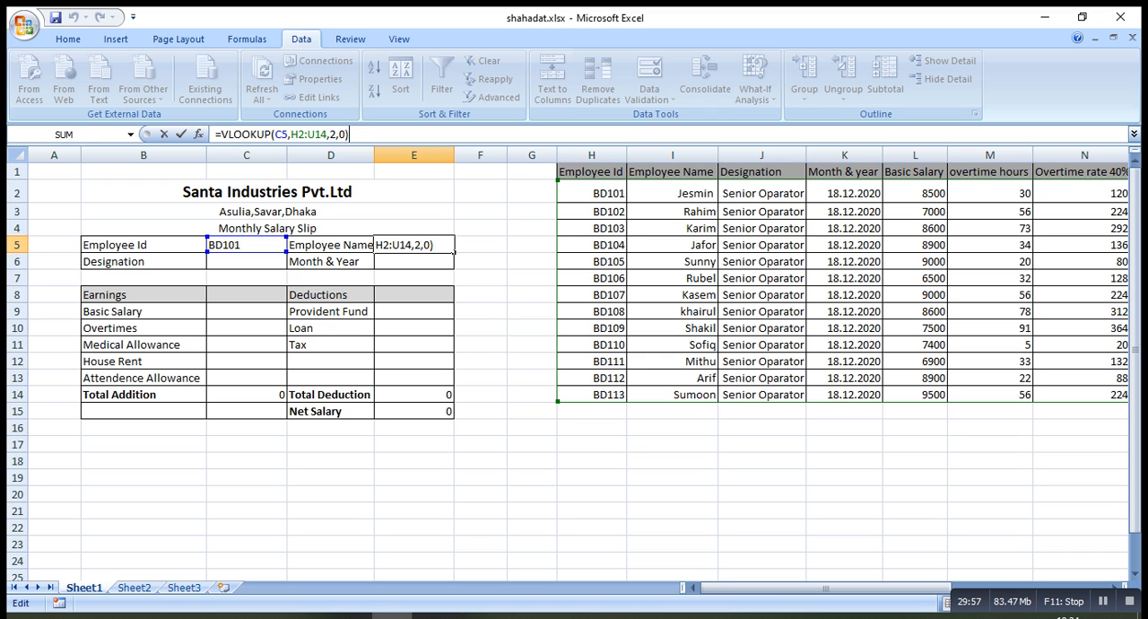
key("Return")
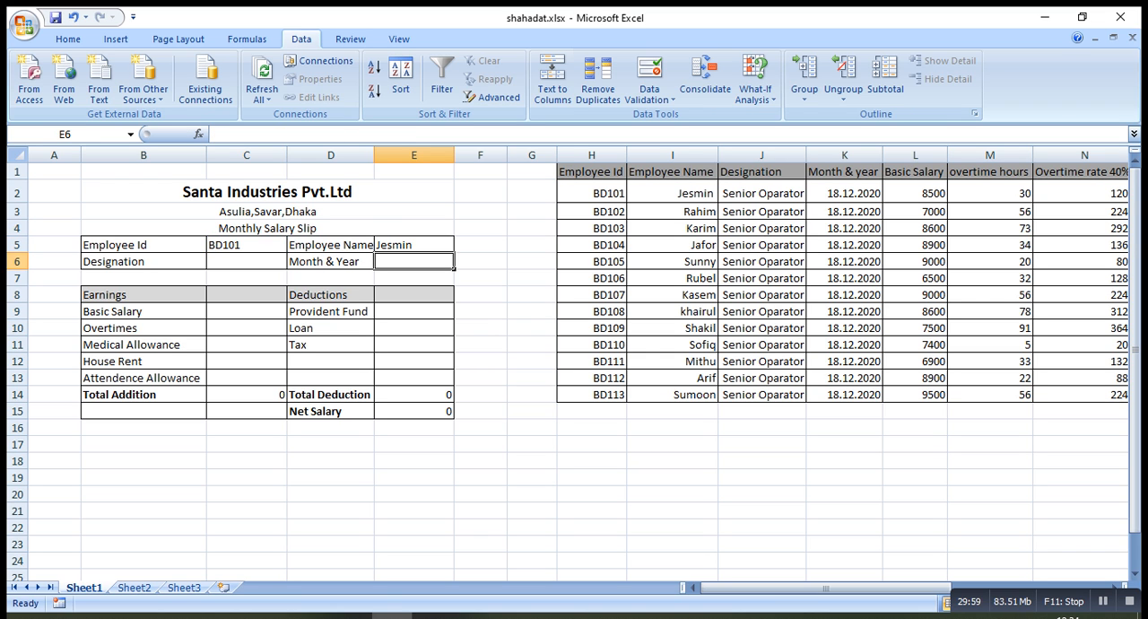
Paste the copied VLOOKUP into the Designation cell C6 and set its column index to 3, giving =VLOOKUP(C5,H2:U14,3,0)
left_click(247, 262)
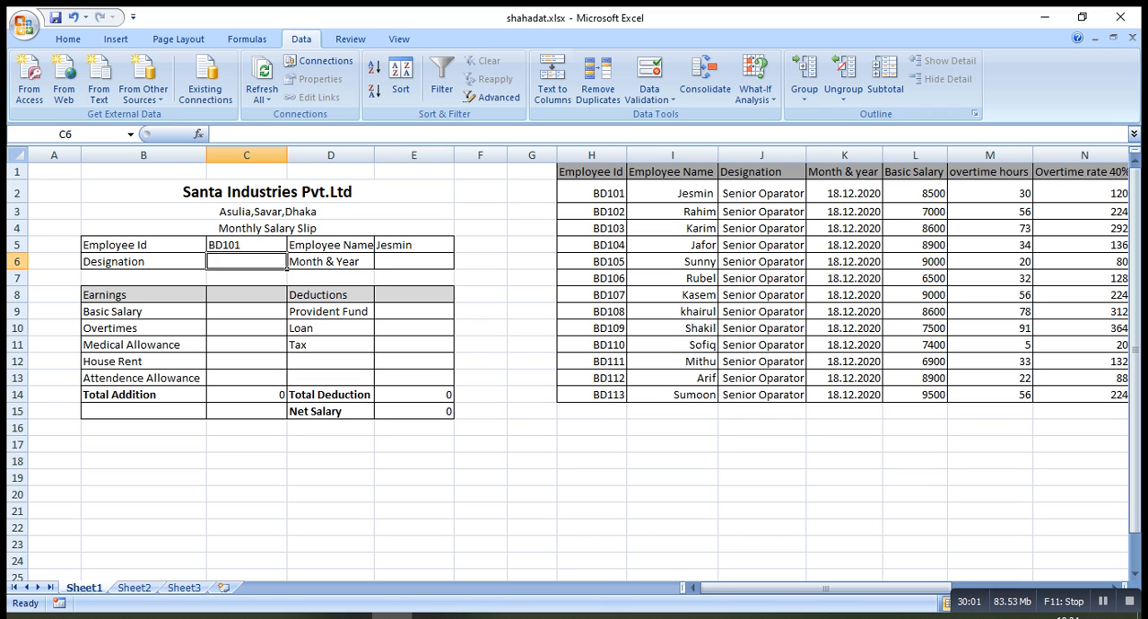
key("ctrl+v")
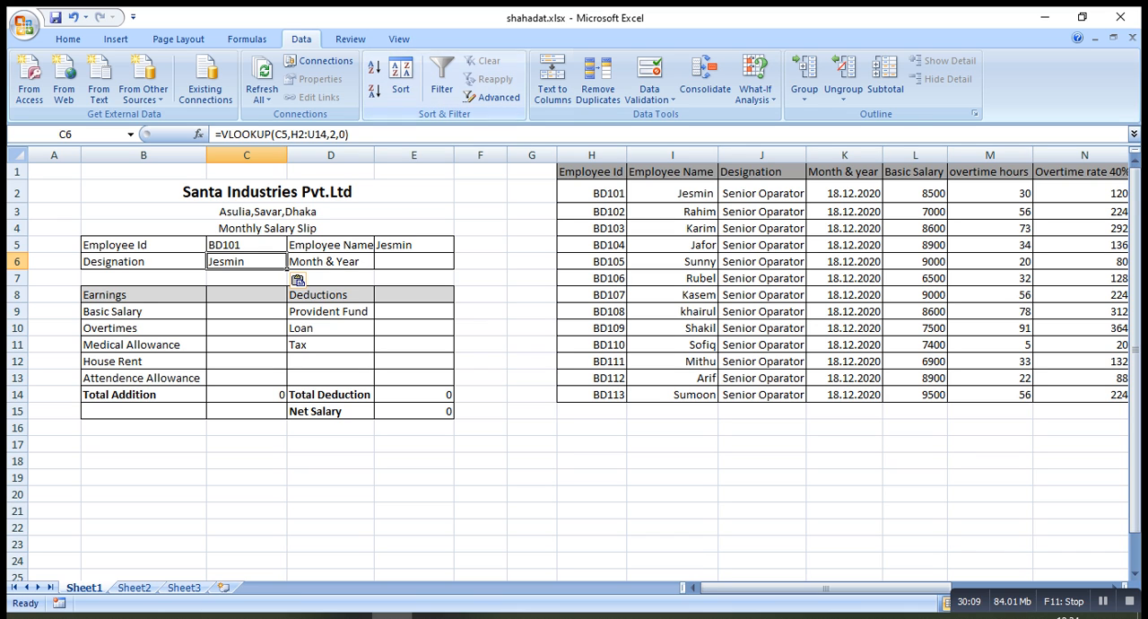
left_click(332, 134)
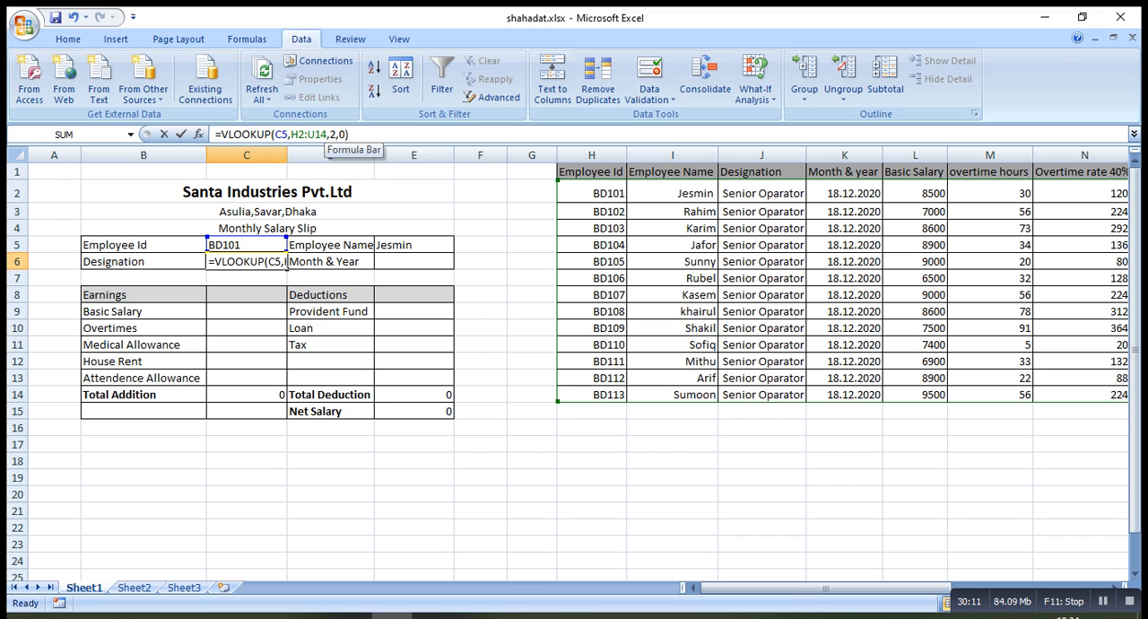
key("BackSpace")
type("3")
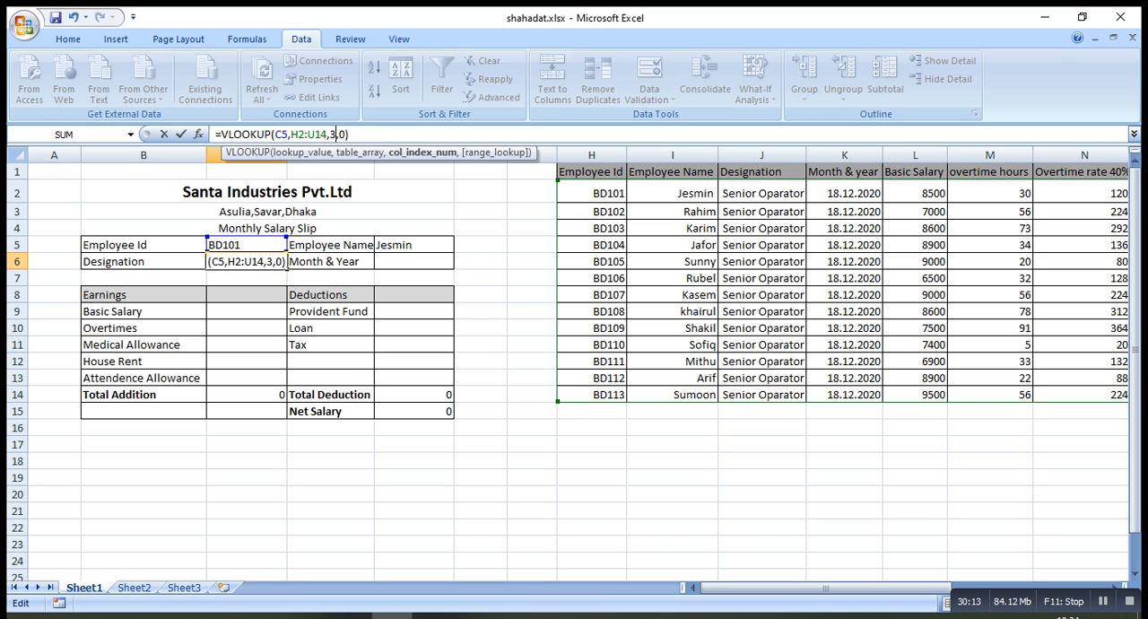
left_click(350, 134)
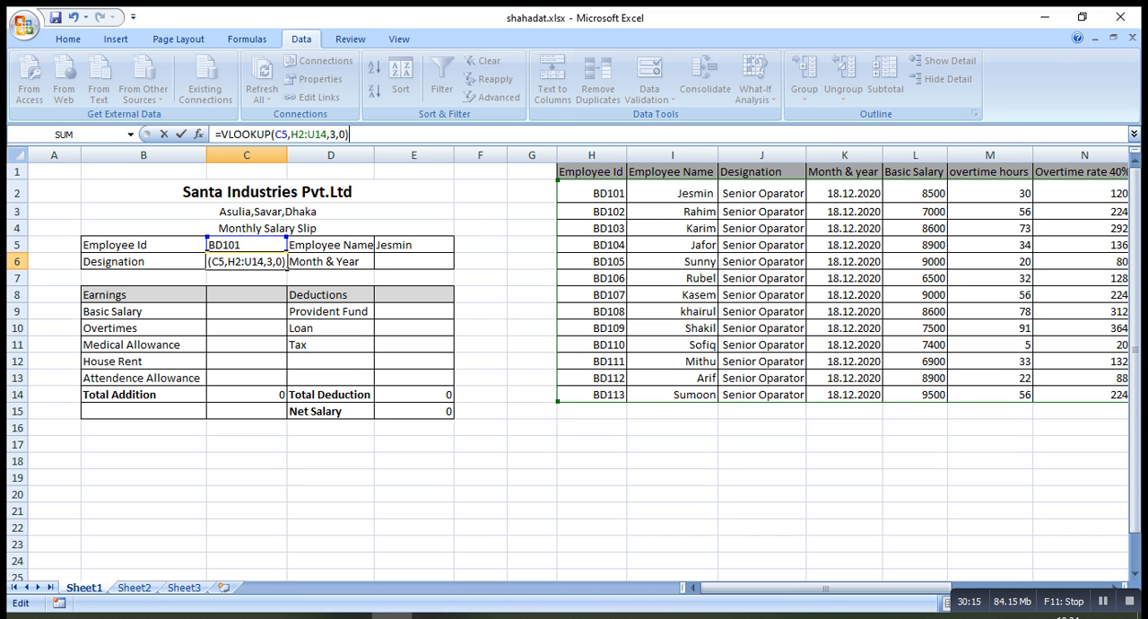
key("Return")
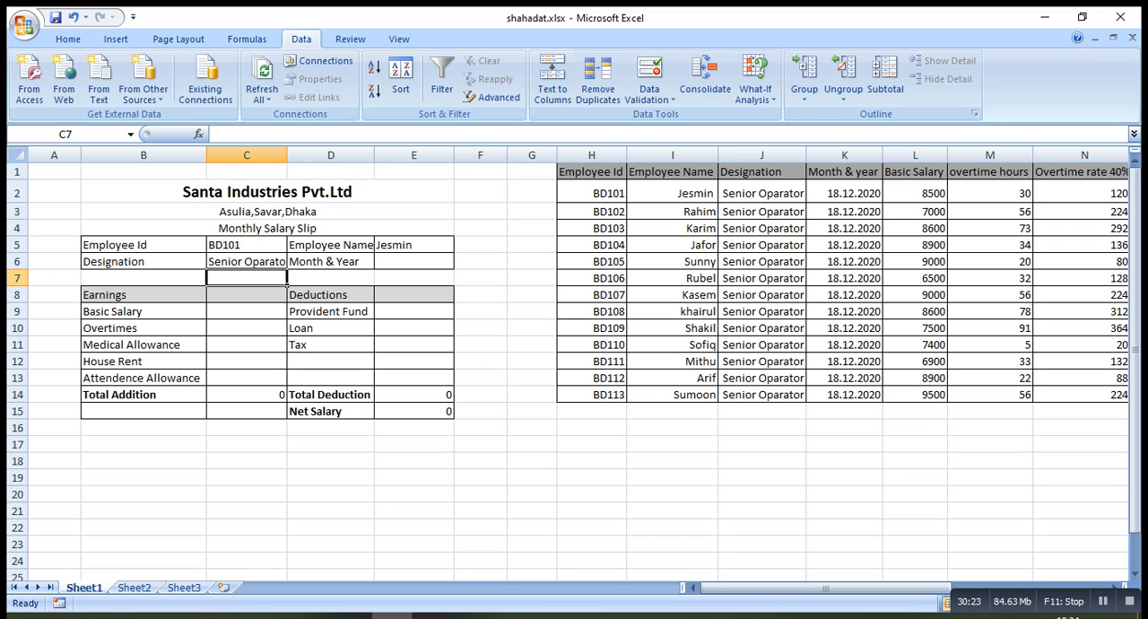
Paste the copied VLOOKUP into the Month & Year cell E6 and set its column index to 4
left_click(414, 261)
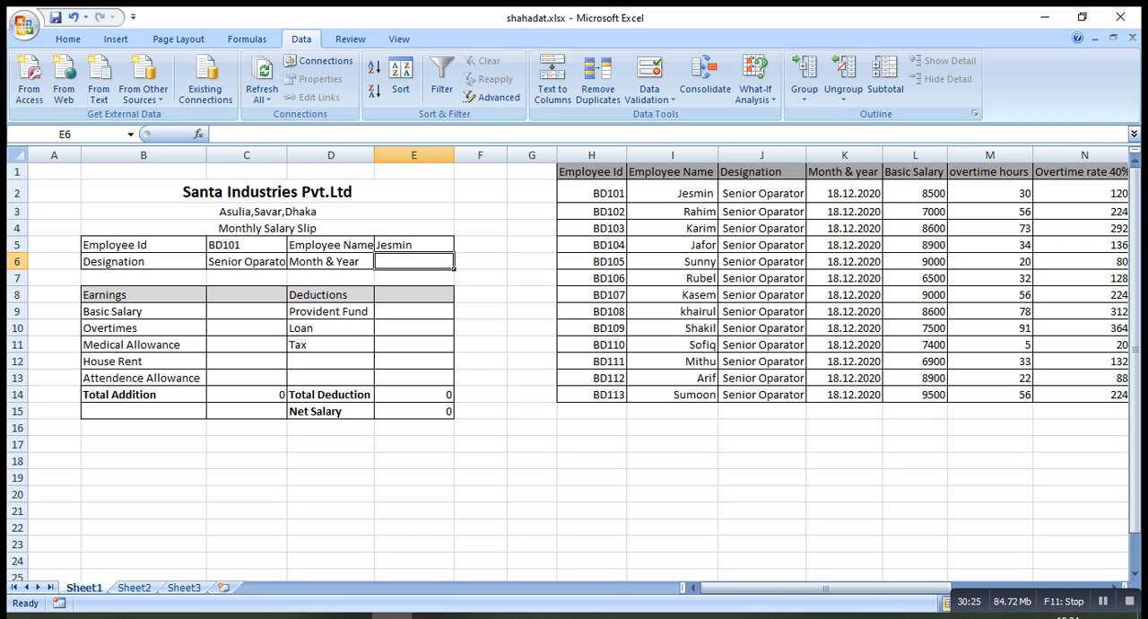
key("ctrl+v")
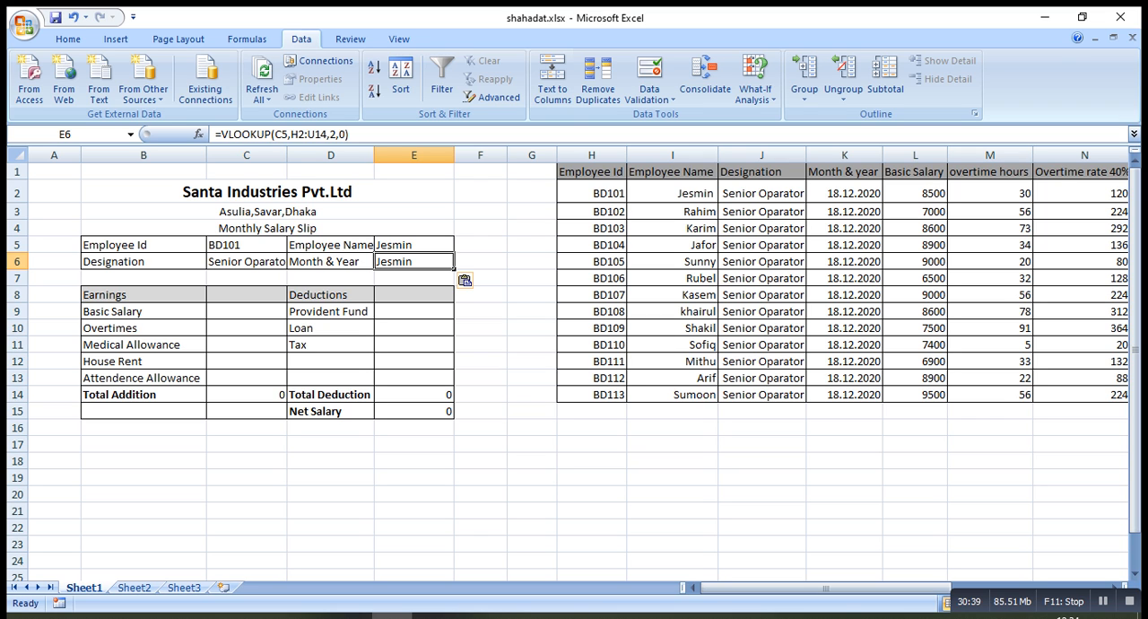
left_click(331, 134)
key("BackSpace")
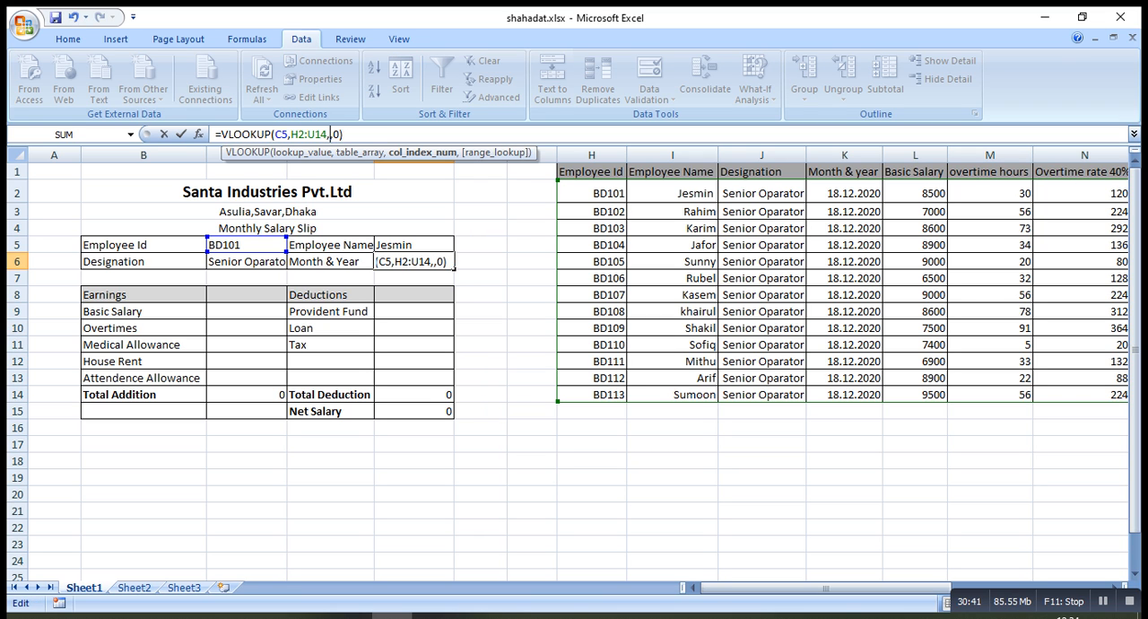
type("4")
key("Return")
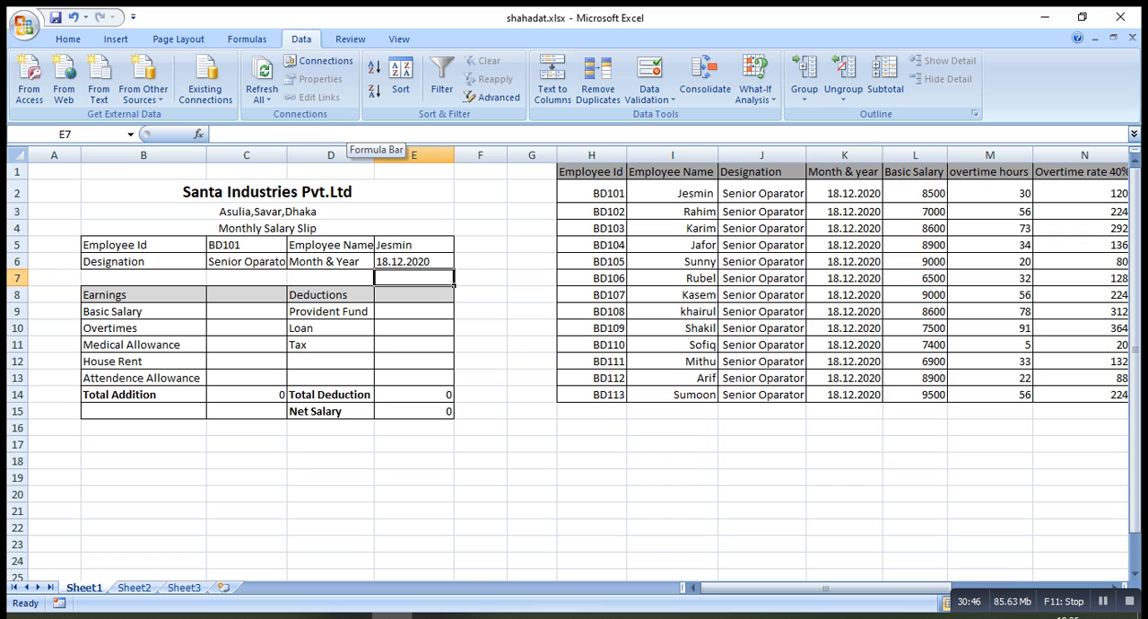
Count the table columns up to Basic Salary, and fill the Basic Salary cell C9 with the copied VLOOKUP using column index 5
left_click(247, 311)
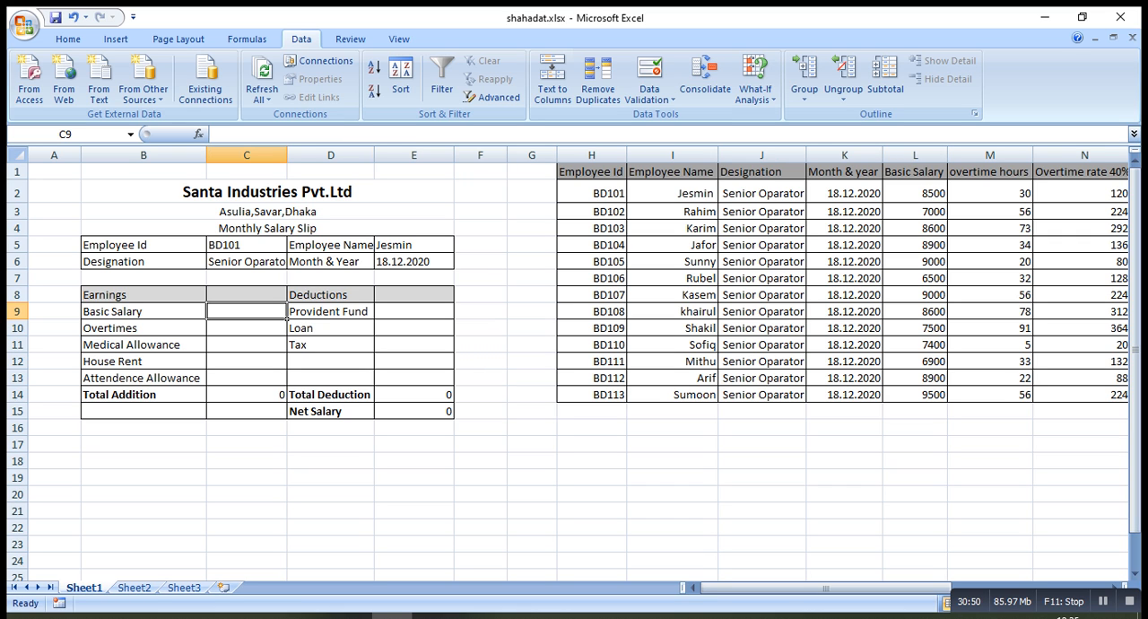
left_click(624, 197)
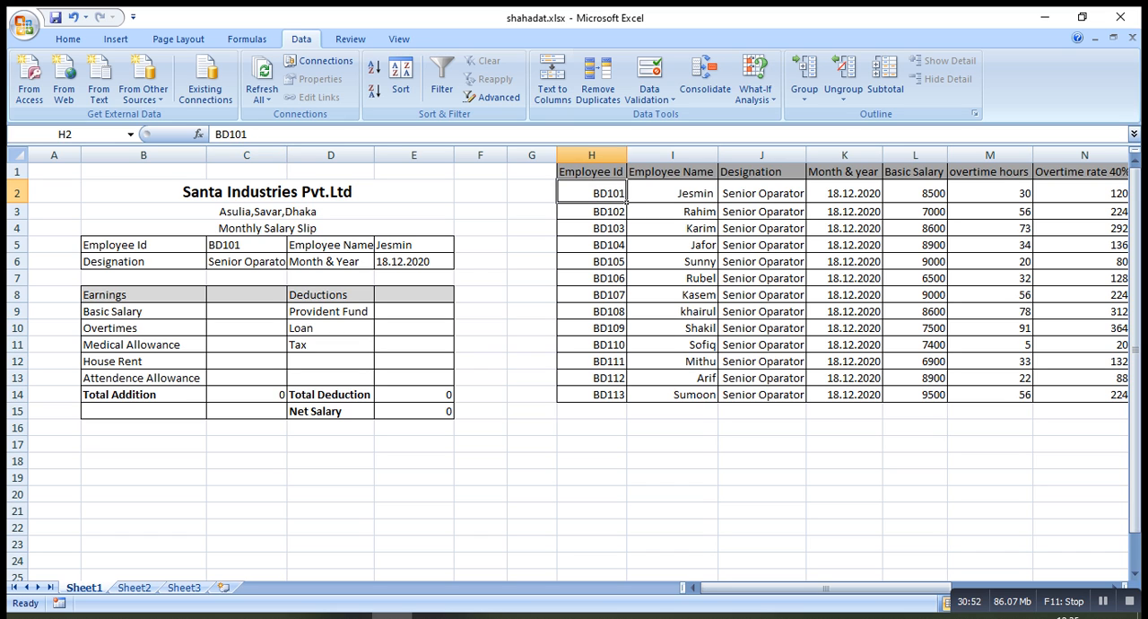
left_click(715, 199)
left_click(803, 199)
left_click(881, 201)
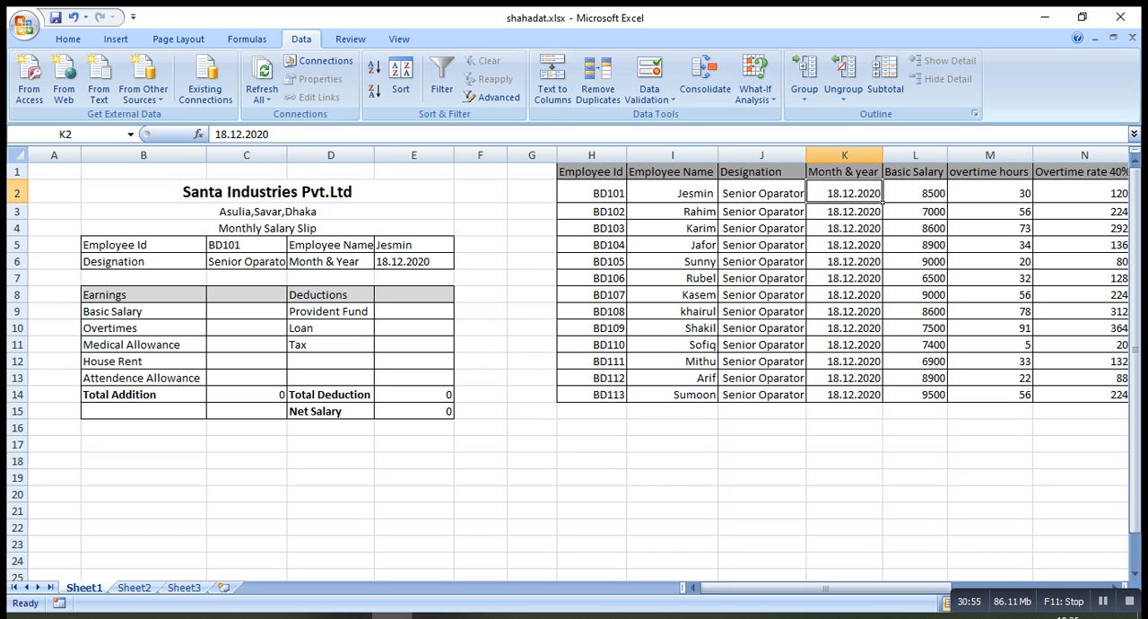
left_click(946, 201)
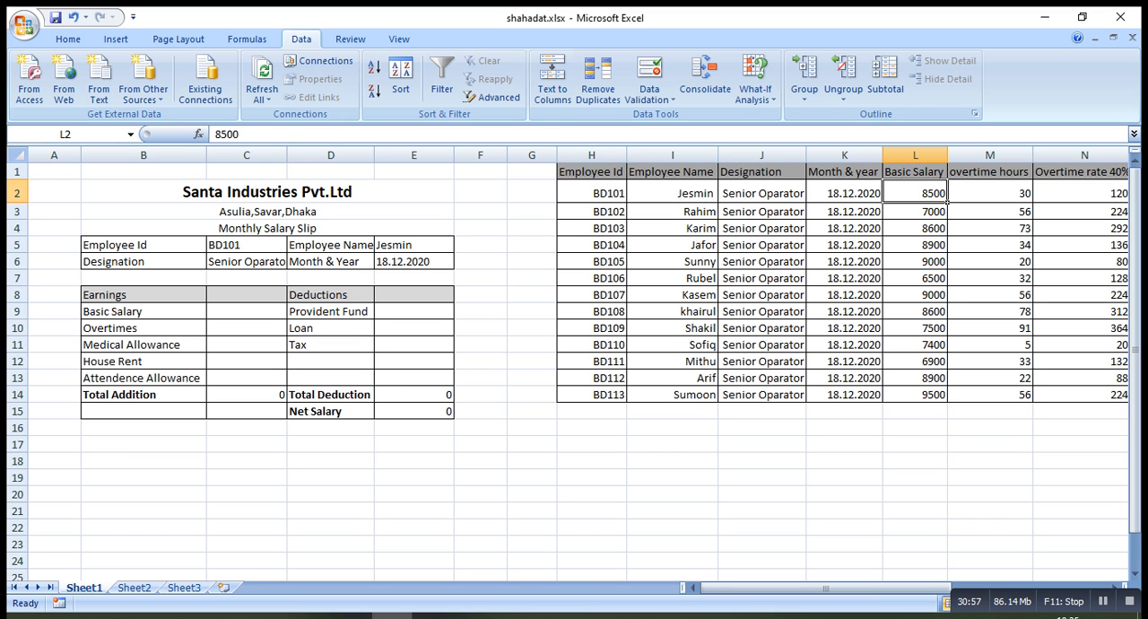
left_click(286, 314)
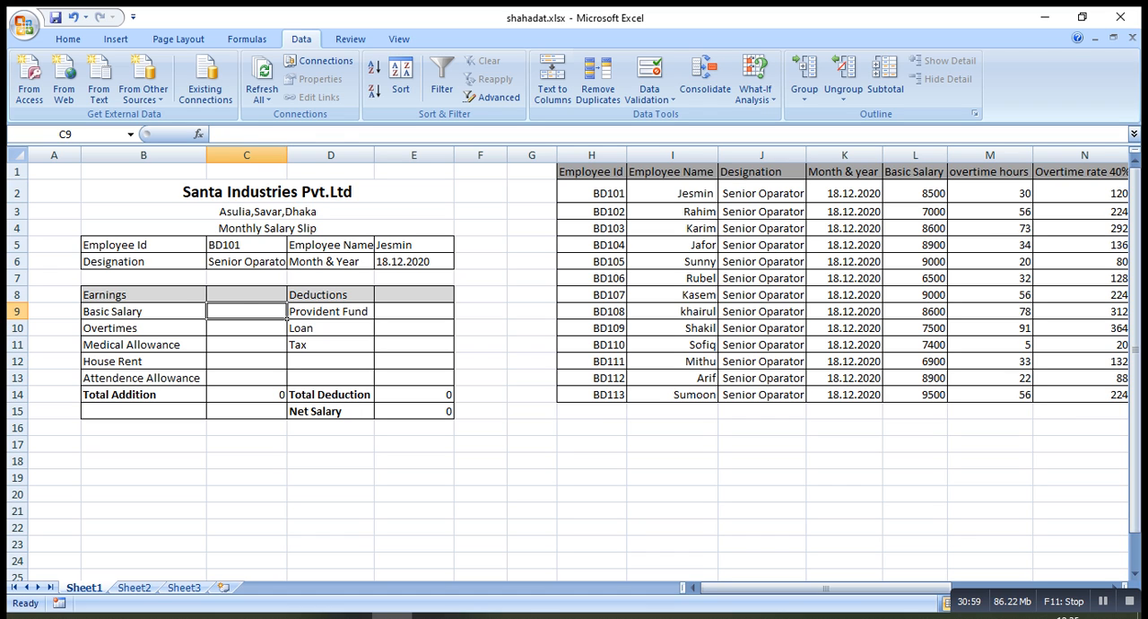
key("ctrl+v")
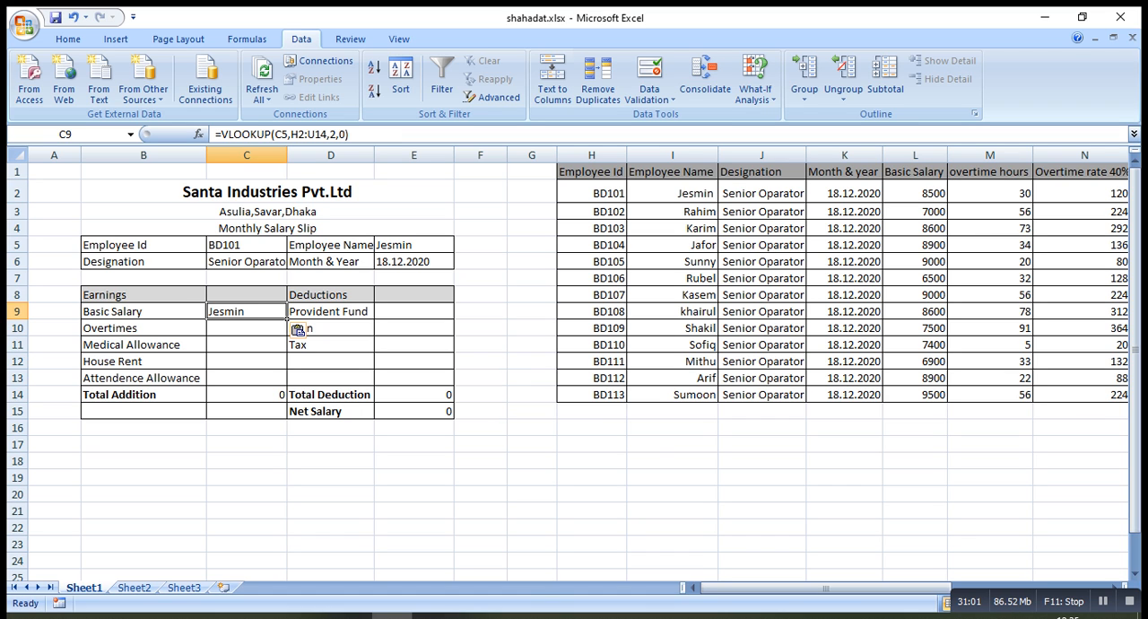
left_click(333, 133)
key("BackSpace")
type("5")
key("Right")
key("Right")
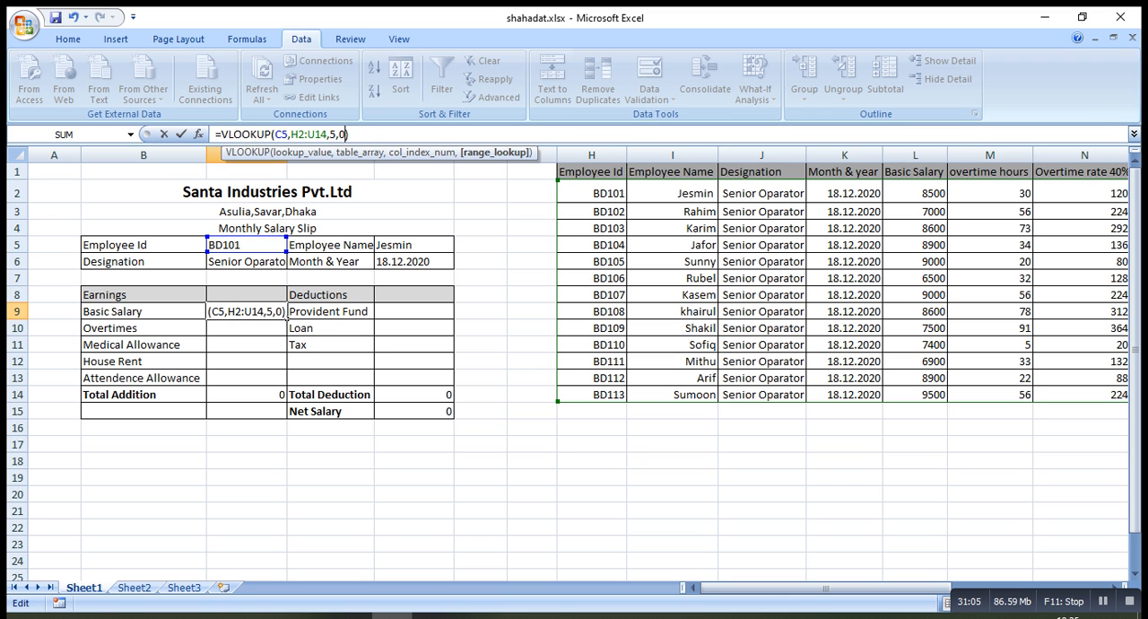
key("Return")
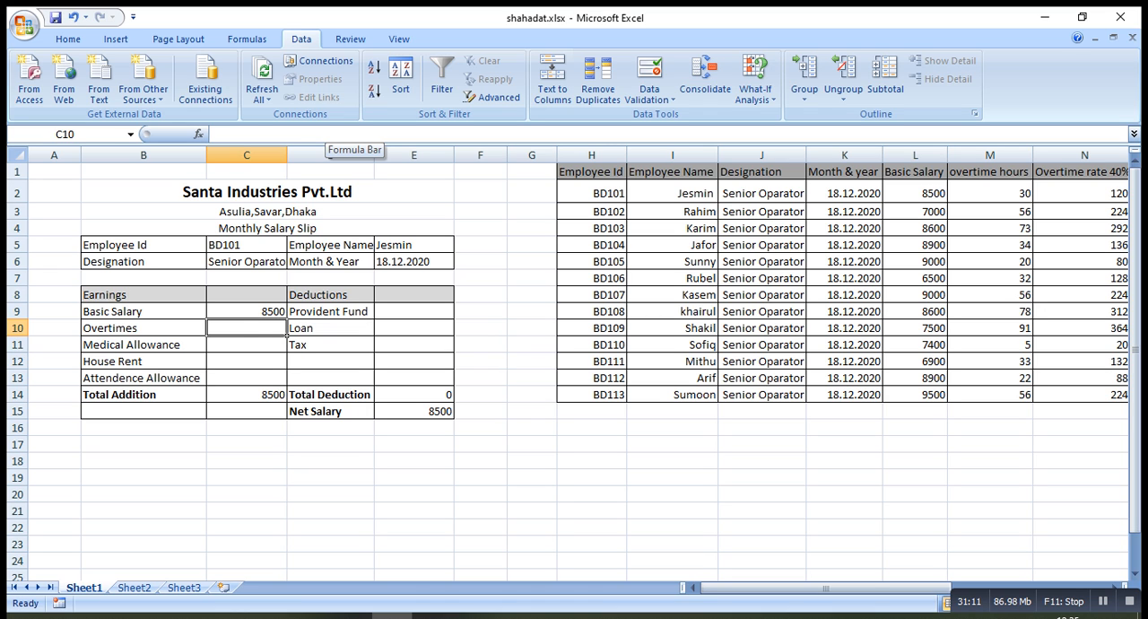
key("ctrl+v")
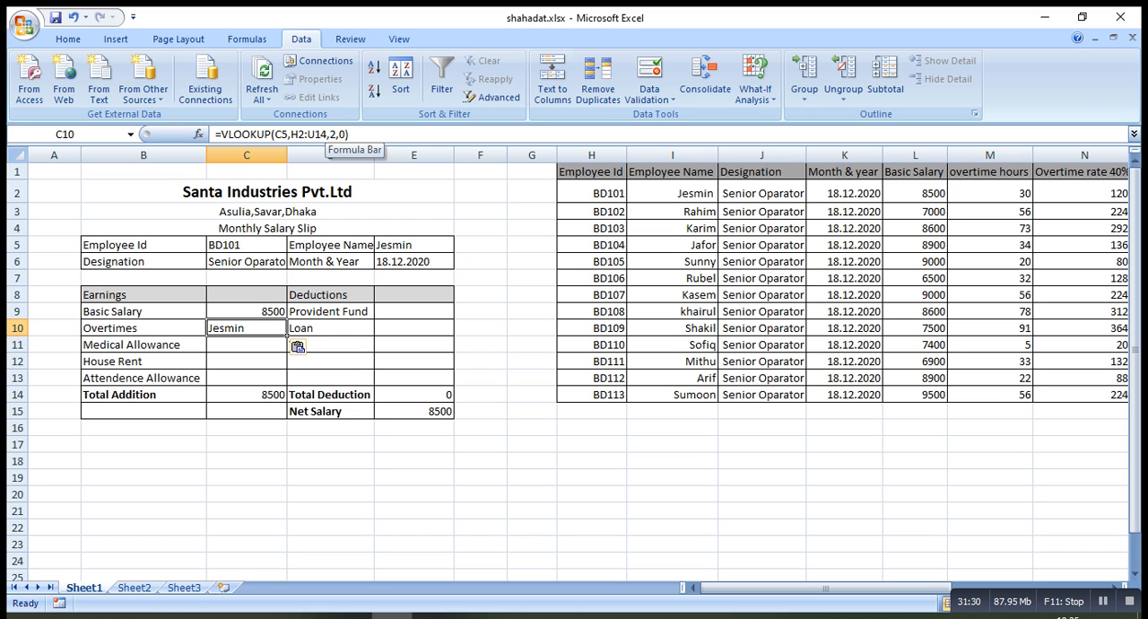
key("BackSpace")
type("7")
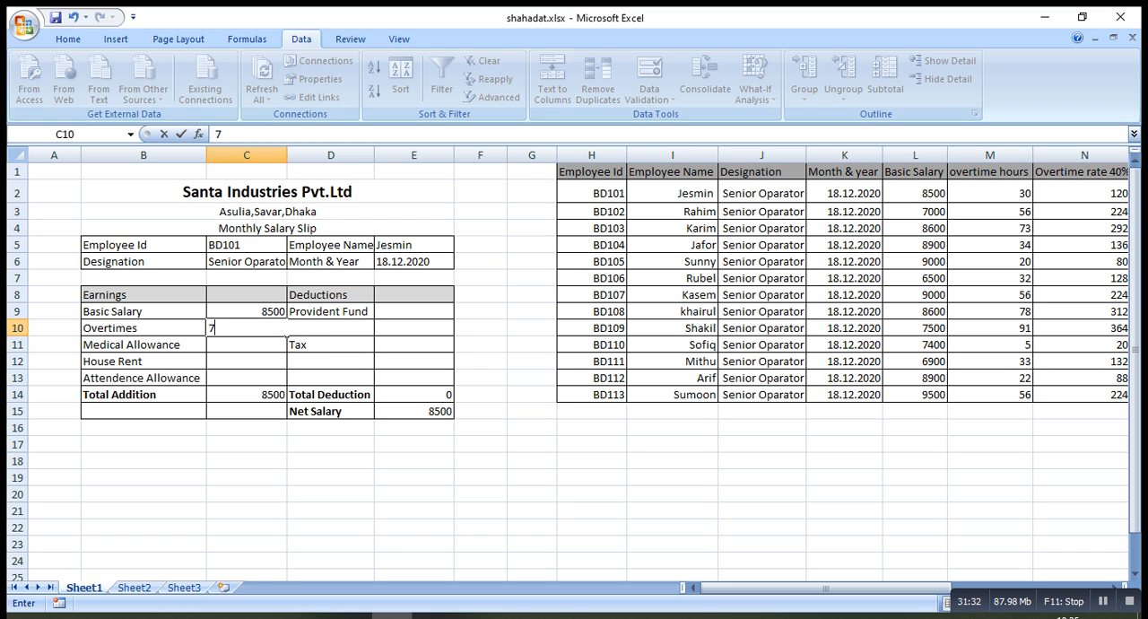
key("BackSpace")
key("Return")
key("Up")
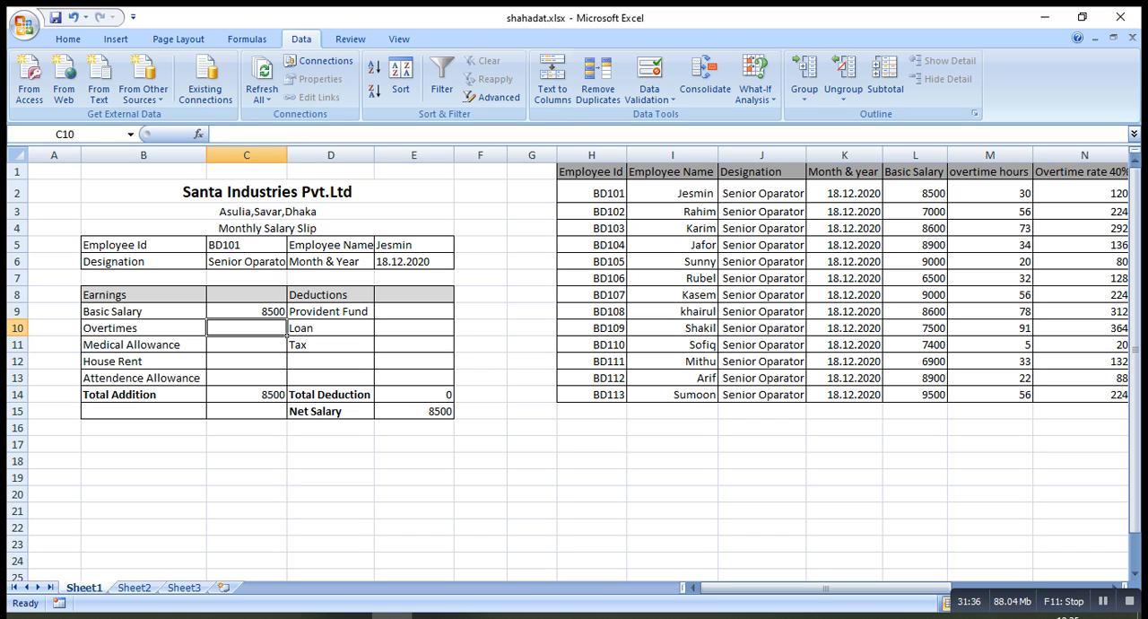
Paste the copied VLOOKUP into the Overtimes cell C10 and set its column index to 7
key("ctrl+v")
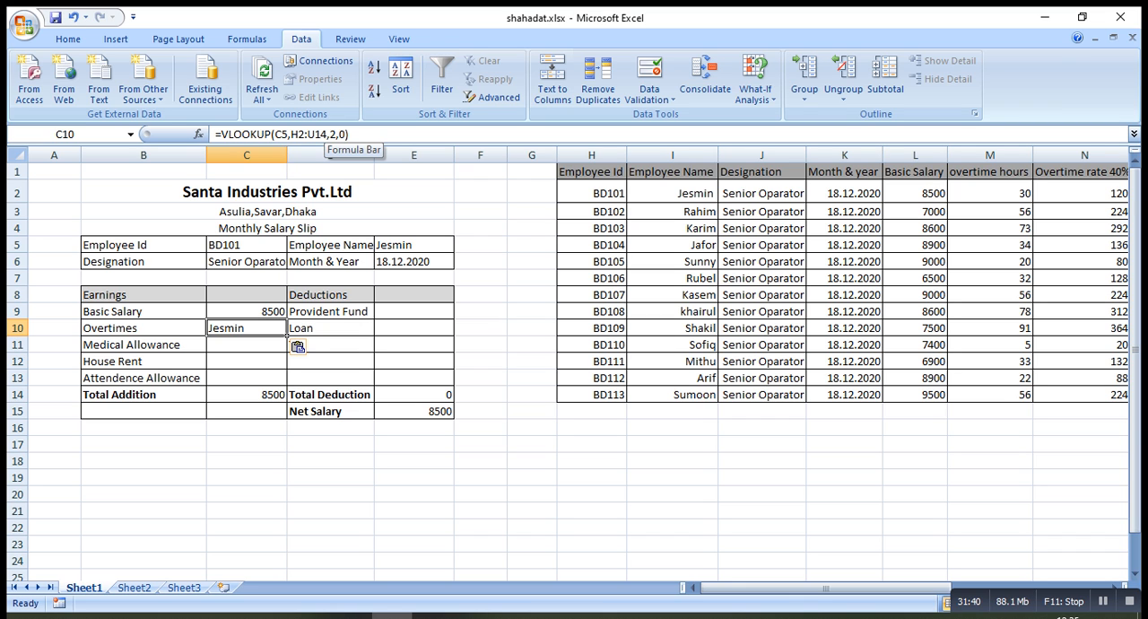
double_click(334, 134)
type("7")
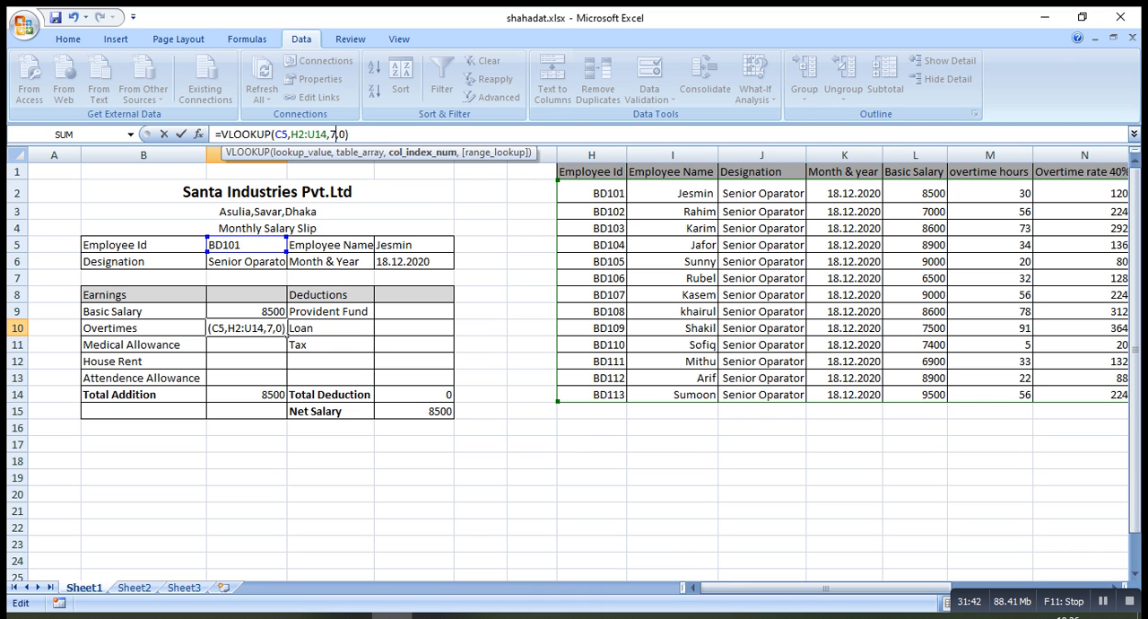
key("Return")
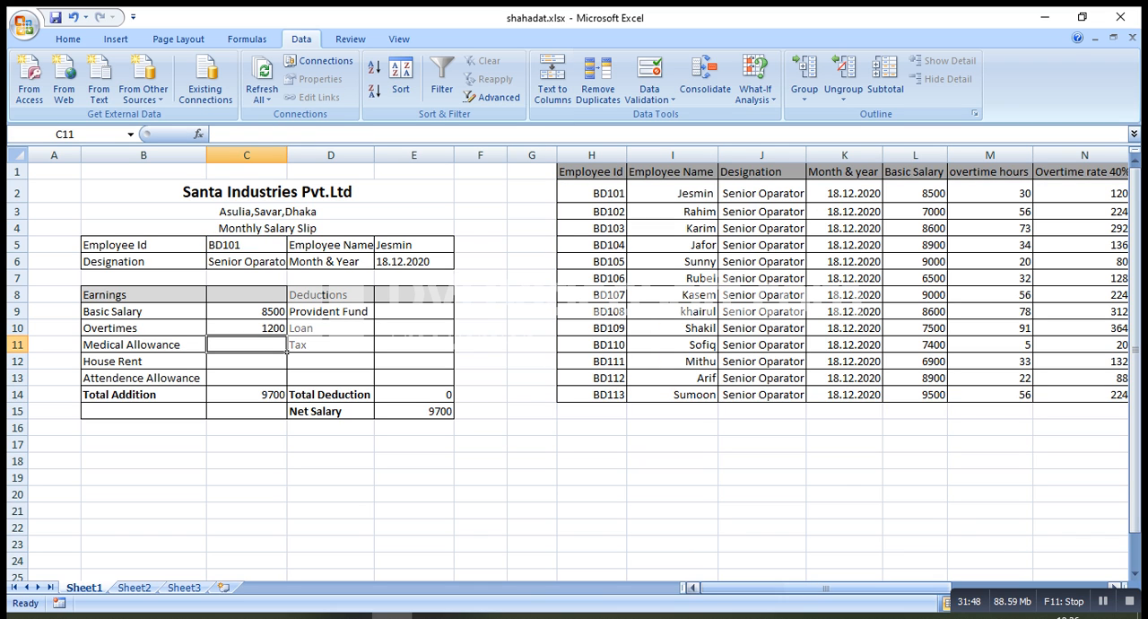
Paste the copied VLOOKUP into the Medical Allowance cell C11 and set its column index to 8
left_click_drag(825, 587, 844, 588)
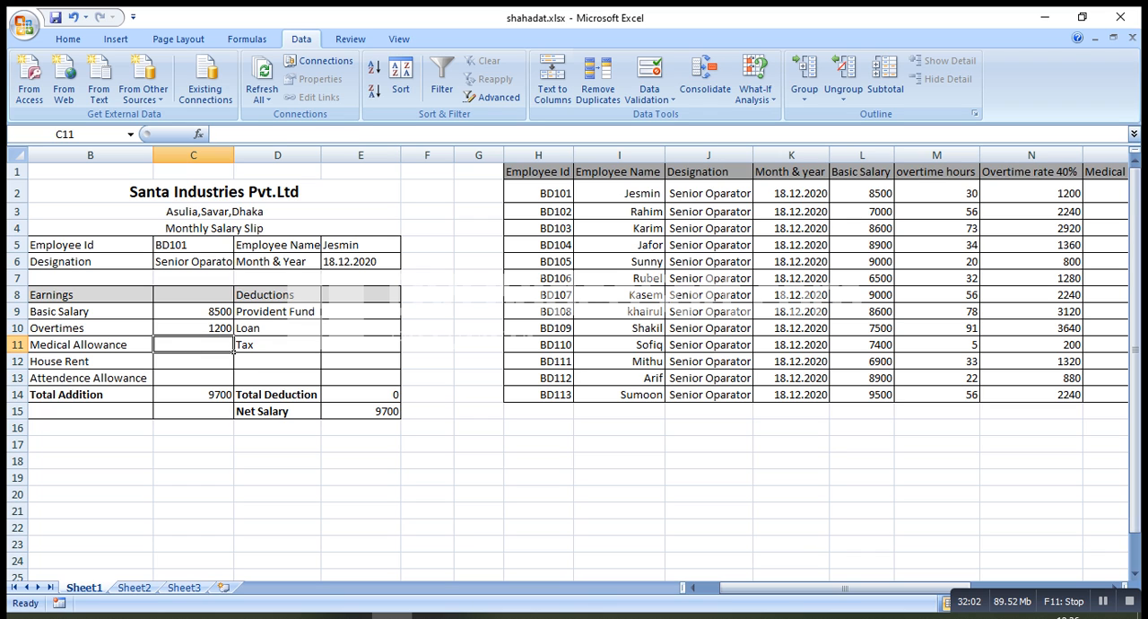
type("=VLOOKUP(C5,H2:U14,2,0)")
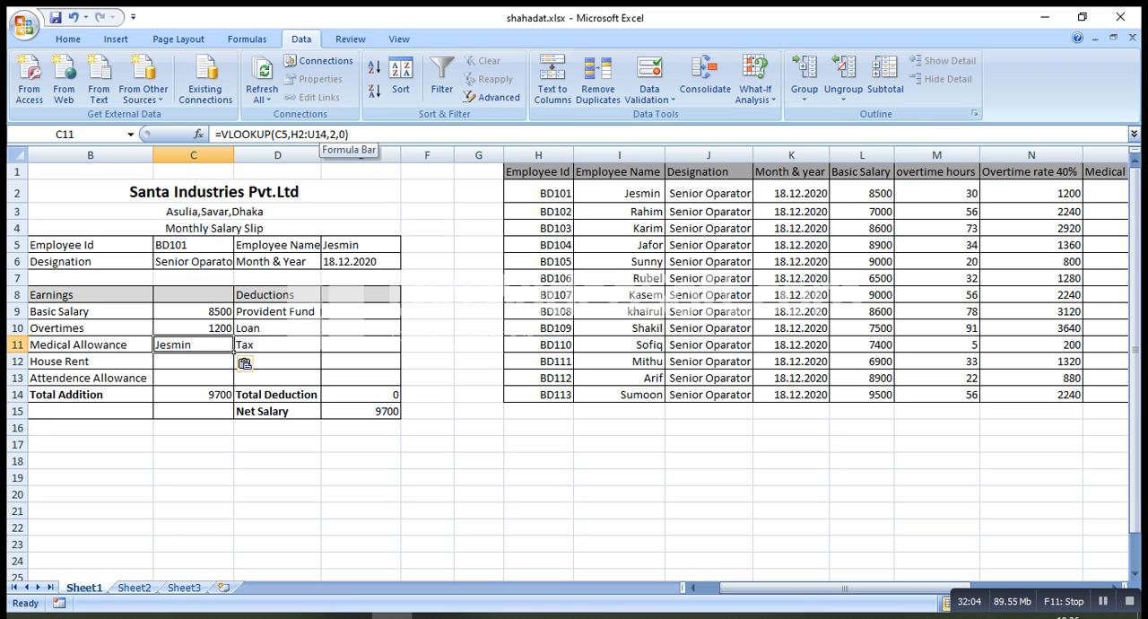
key("F2")
key("Right")
key("Right")
key("BackSpace")
type("8")
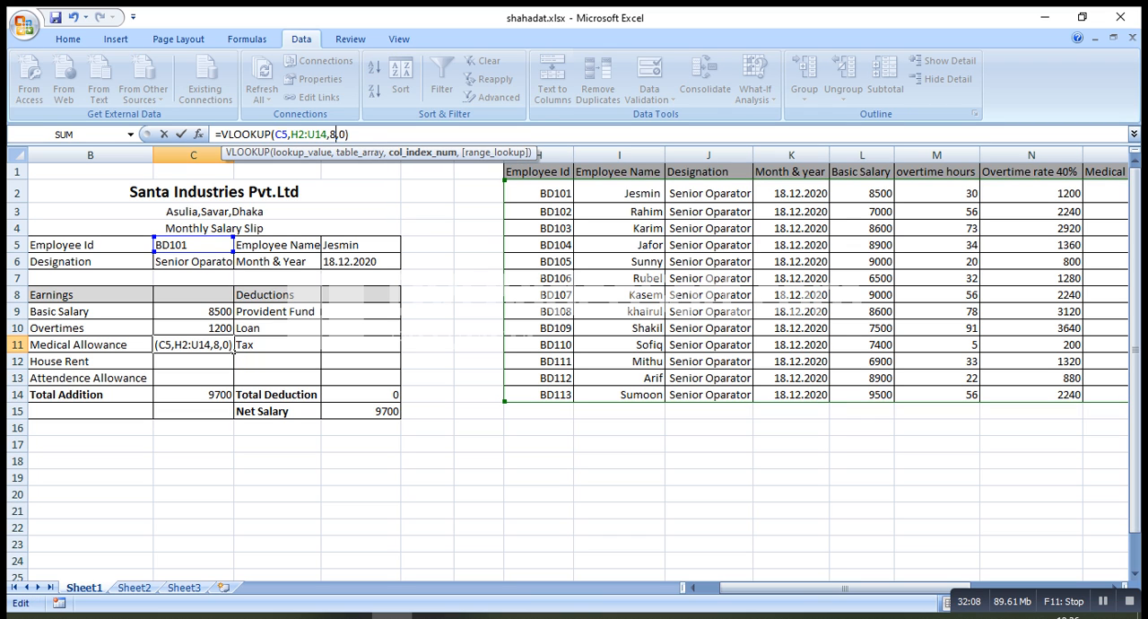
key("Return")
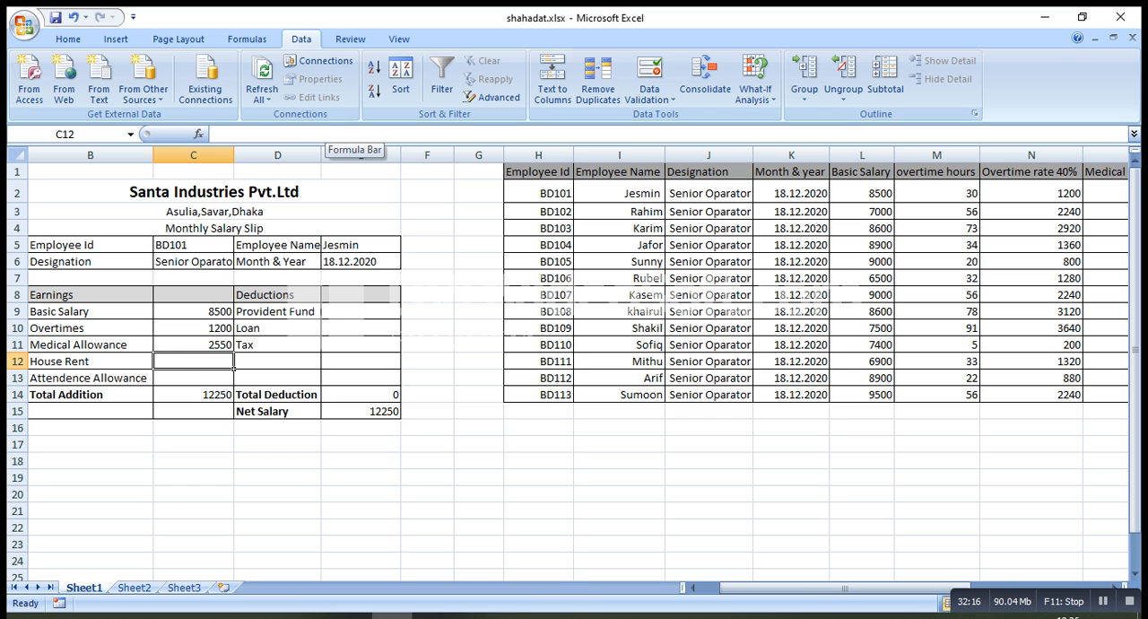
Paste the copied VLOOKUP into the House Rent cell C12 and set its column index to 9
type("=VLOOKUP(C5,H2:U14,2,0)")
left_click(332, 133)
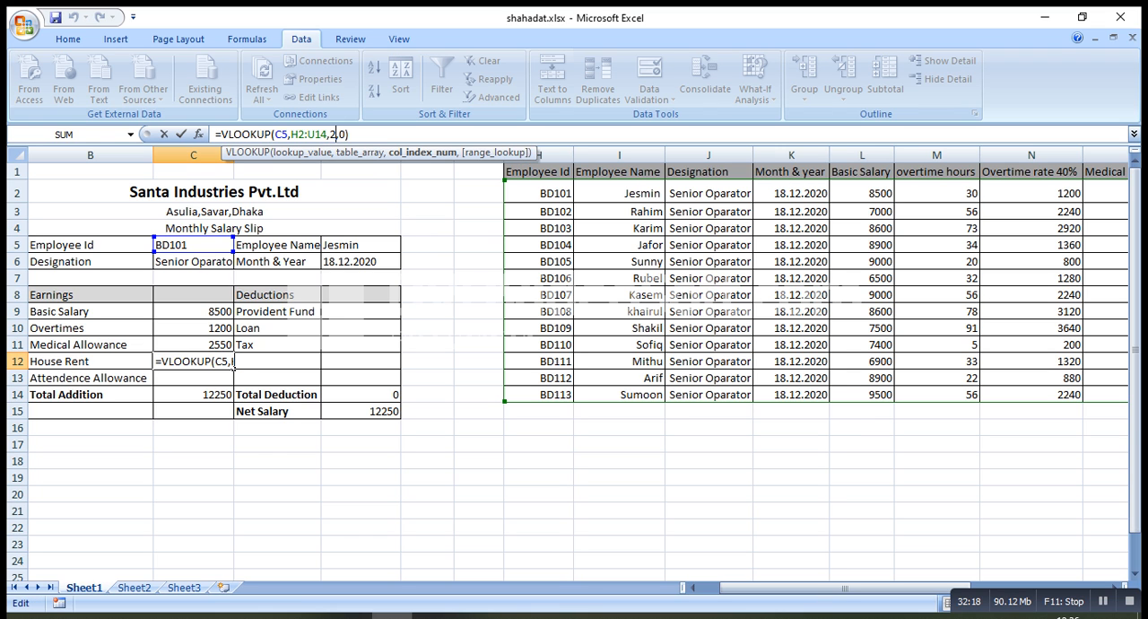
key("BackSpace")
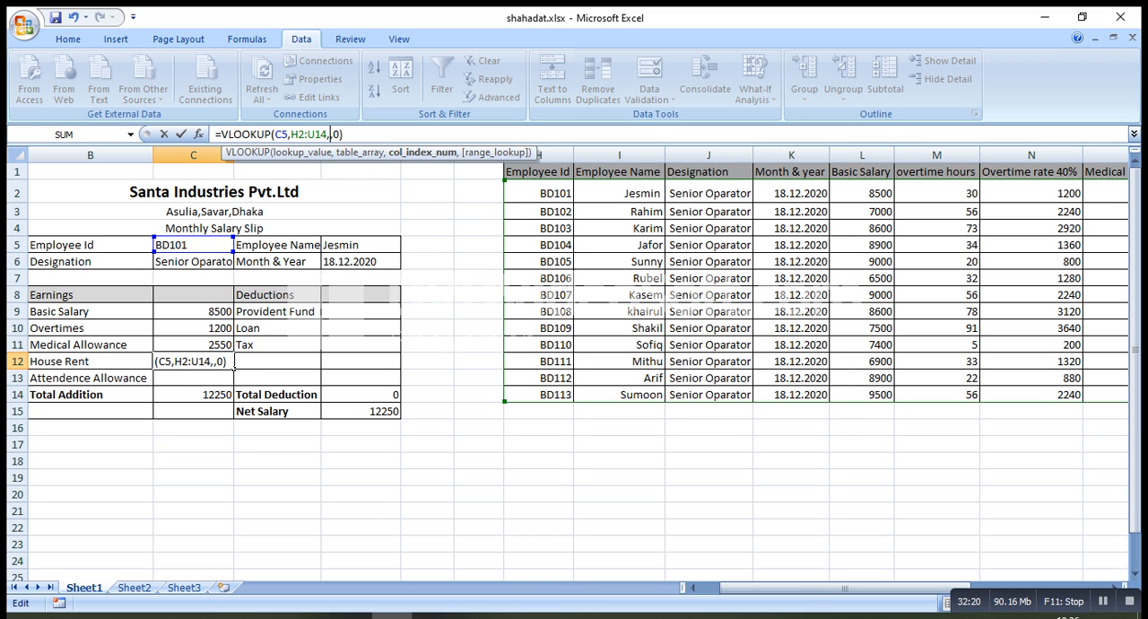
type("9")
left_click(352, 134)
key("Return")
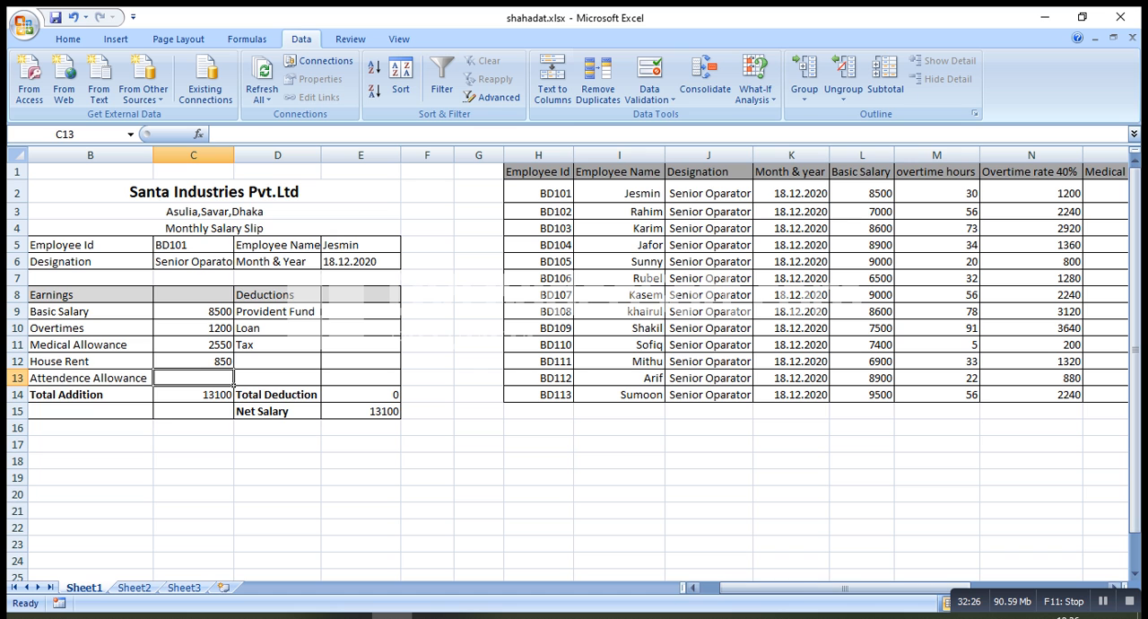
Count the table columns up to Attendance Allowance, and fill the Attendence Allowance cell C13 with the copied VLOOKUP using column index 10
left_click(936, 378)
key("Right")
key("Right")
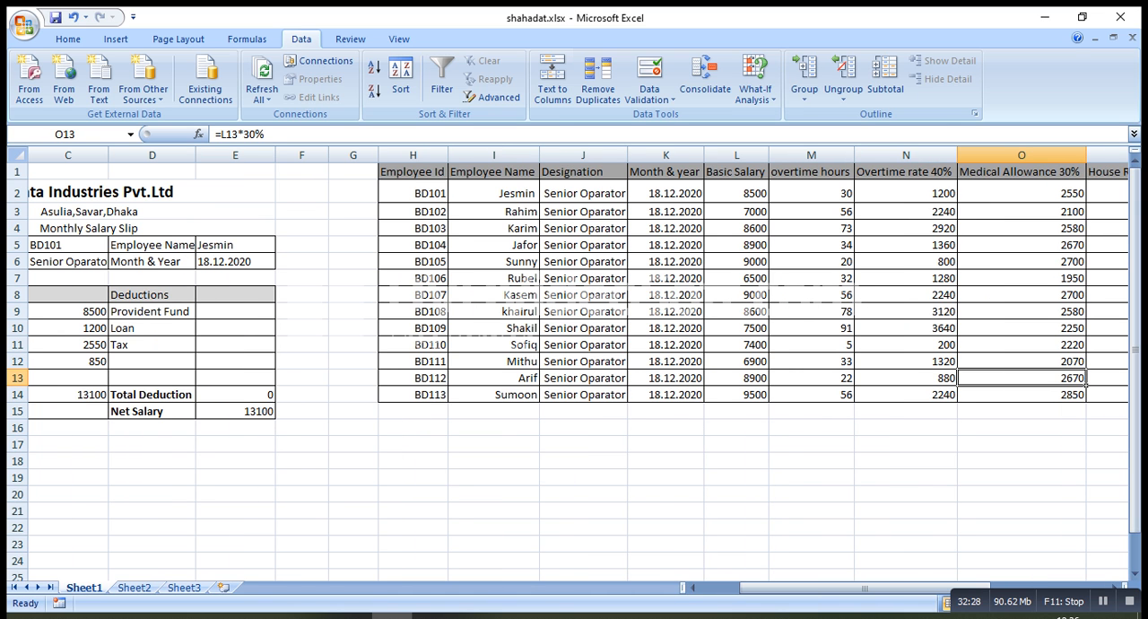
key("Right")
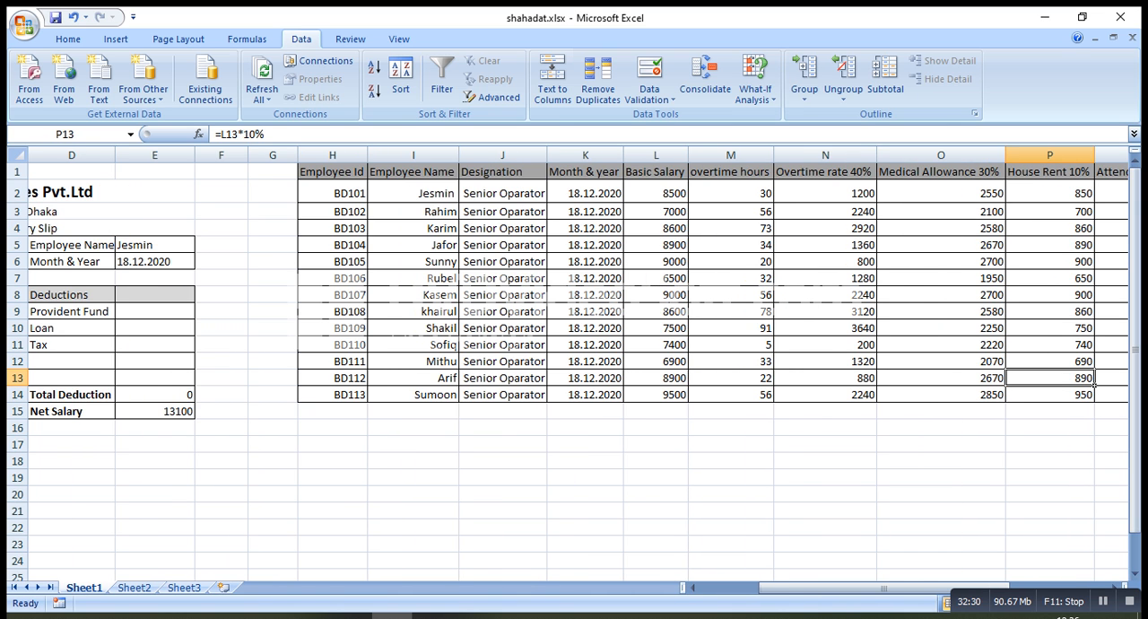
key("Right")
key("Right")
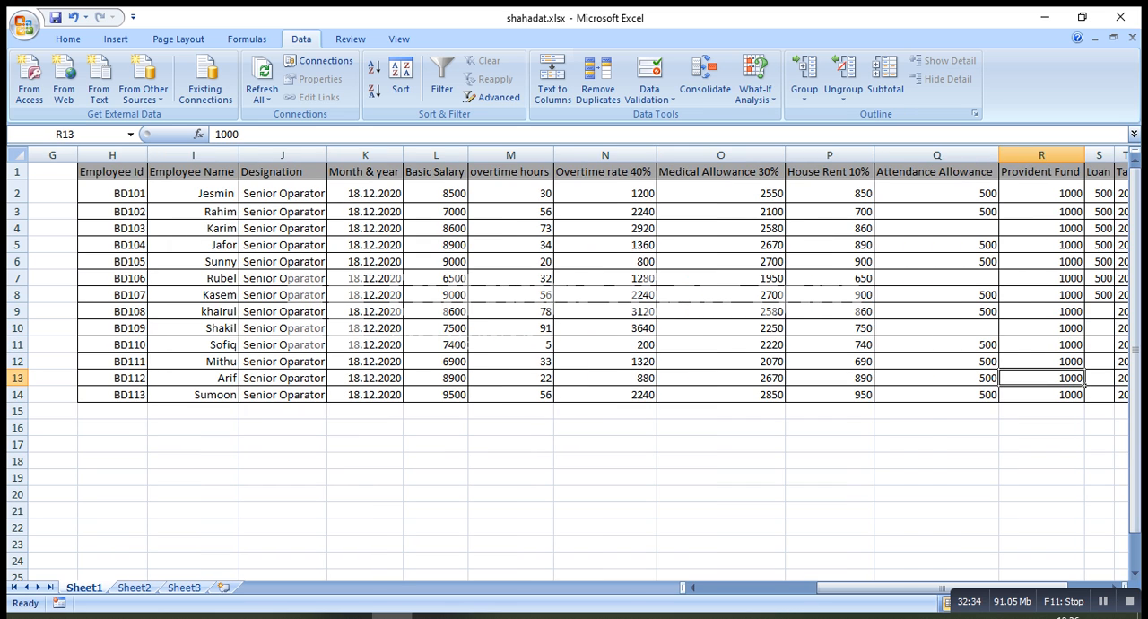
key("Left")
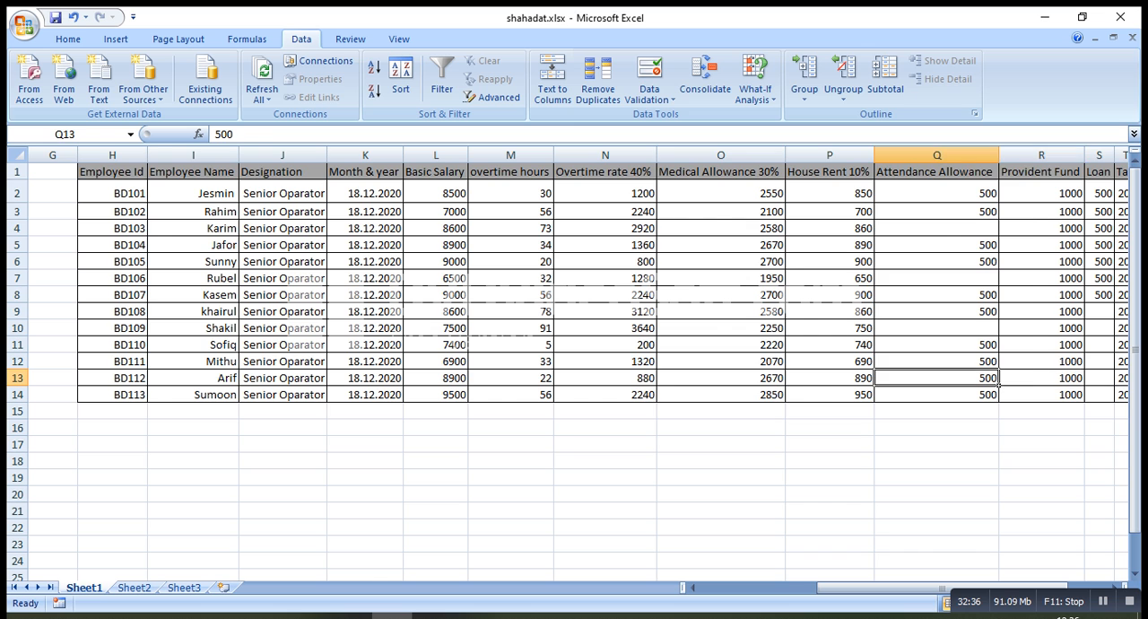
key("Home")
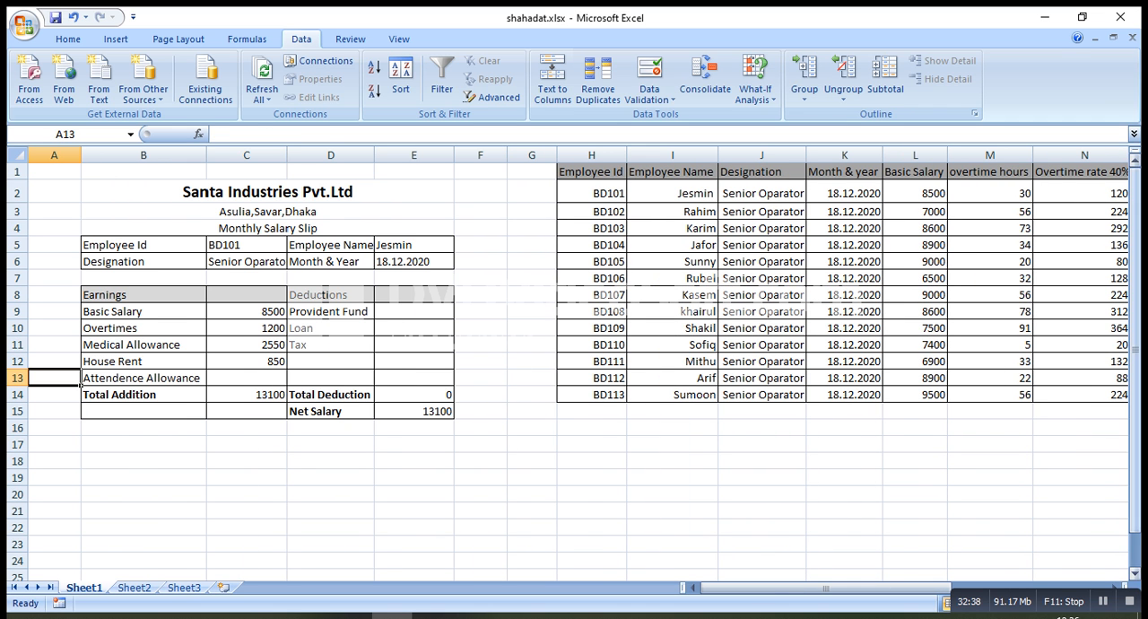
key("Right")
key("Right")
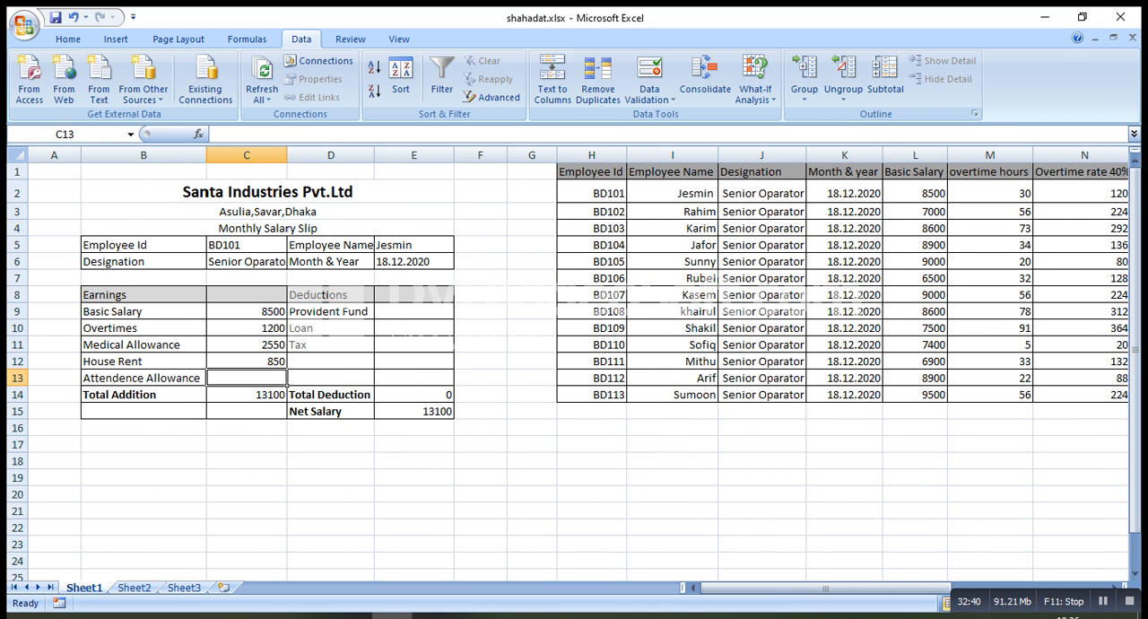
type("=VLOOKUP(C5,H2:U14,2,0)")
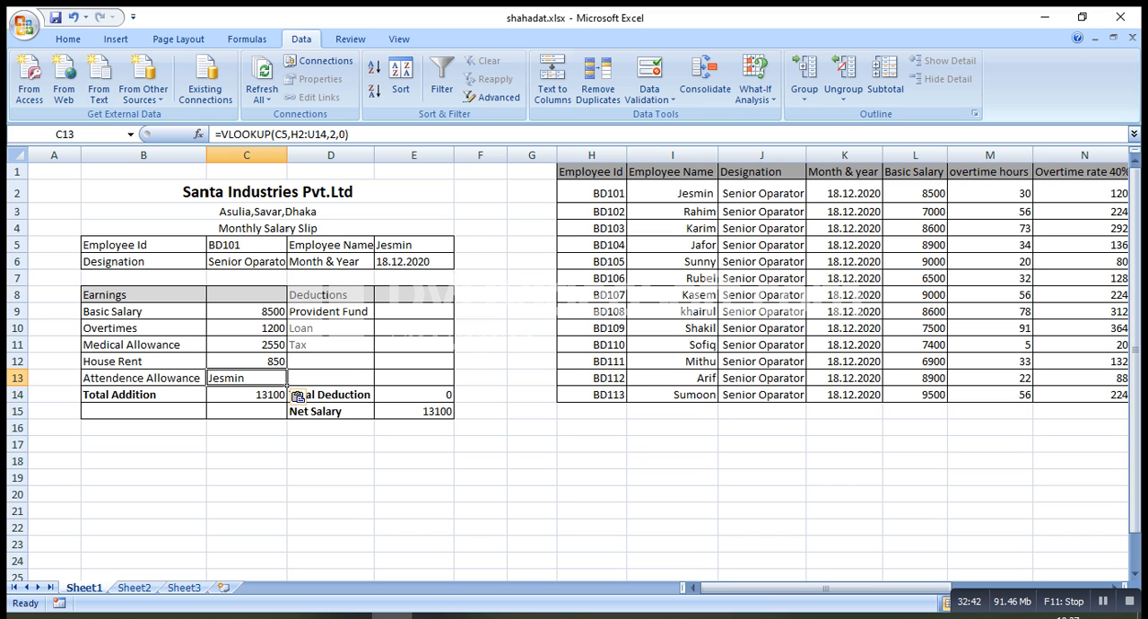
left_click(334, 135)
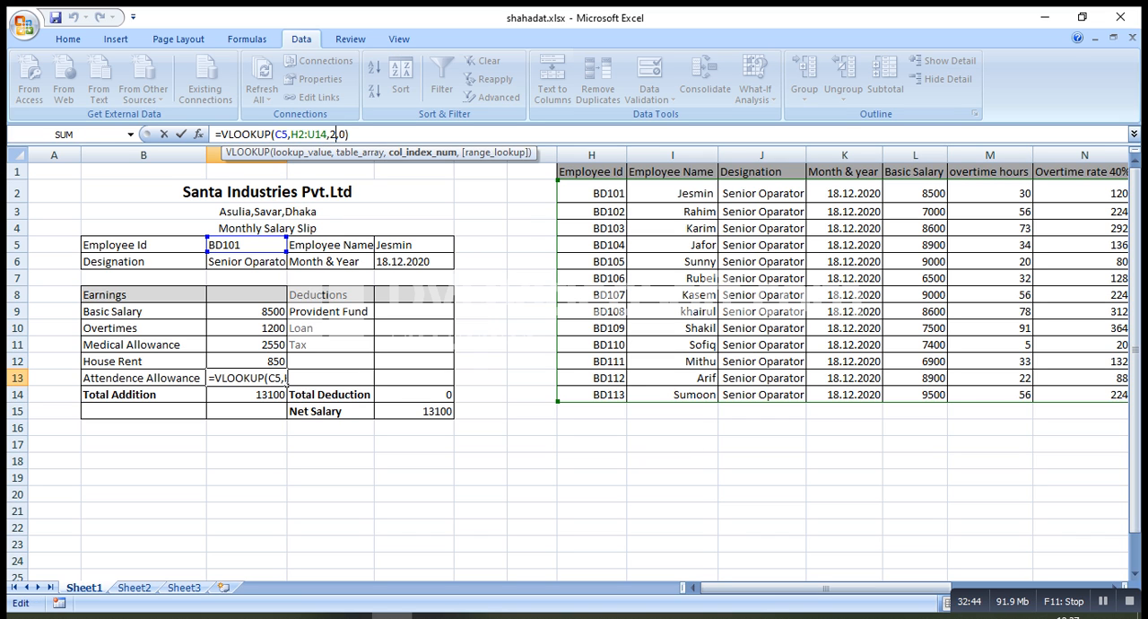
key("BackSpace")
type("10")
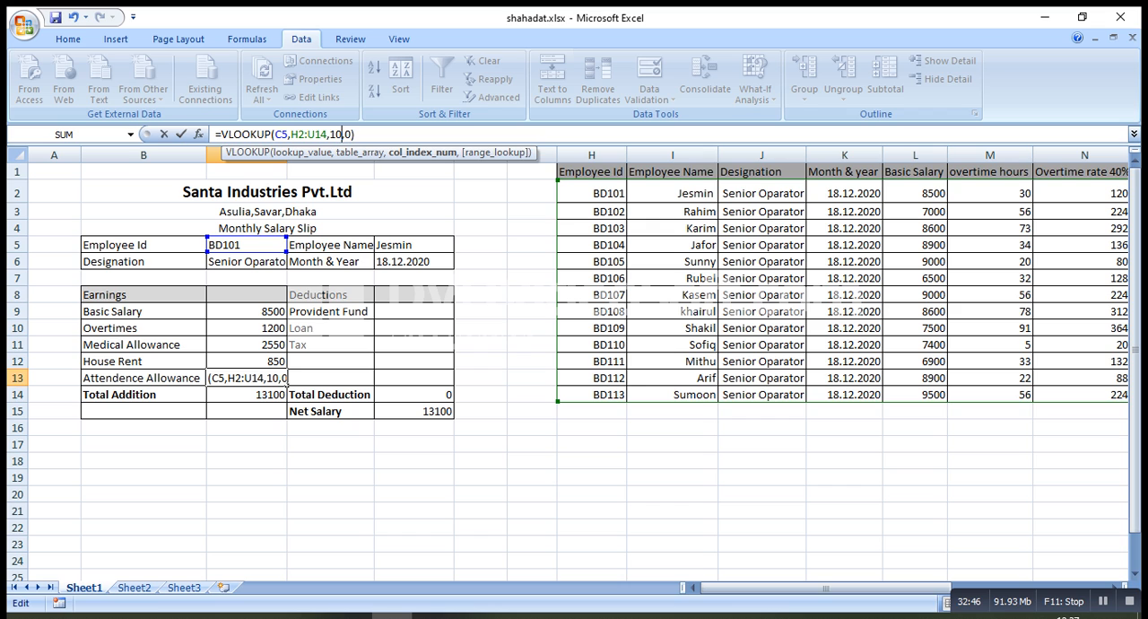
key("Return")
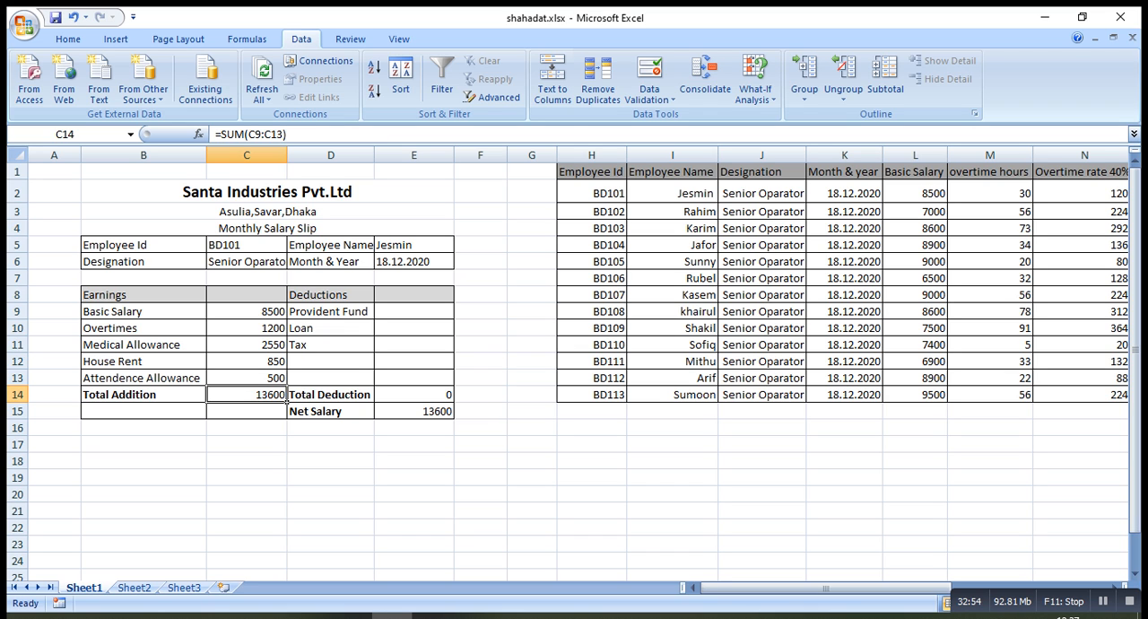
Paste the copied VLOOKUP into the Provident Fund cell E9, count the table columns up to Provident Fund, and set its column index to 11
left_click(414, 311)
type("=VLOOKUP(C5,H2:U14,2,0)")
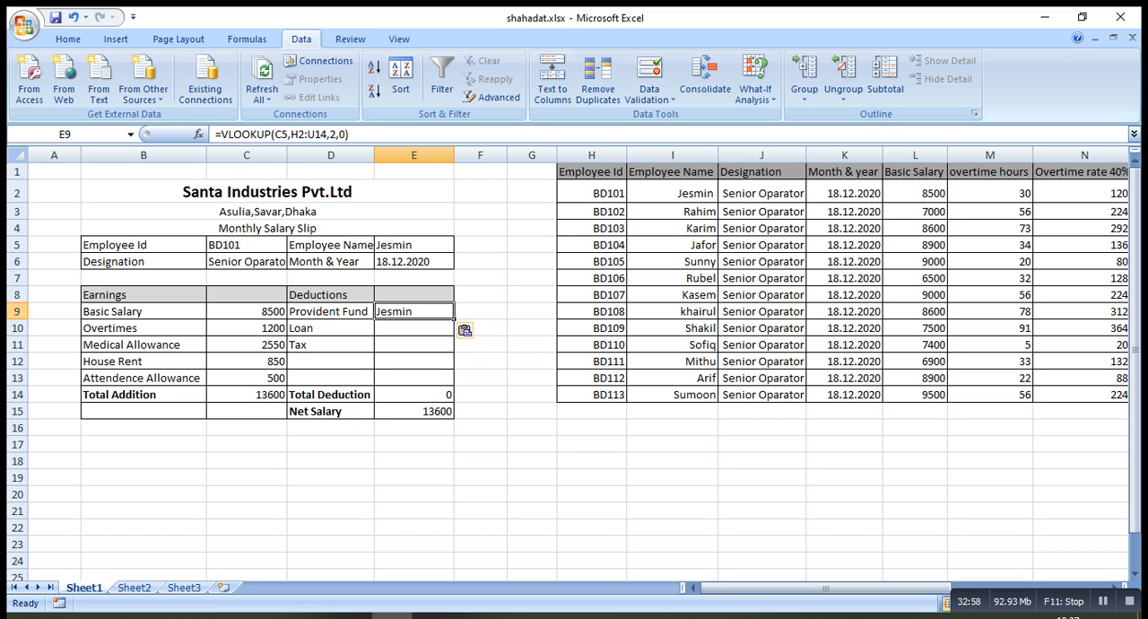
left_click(990, 378)
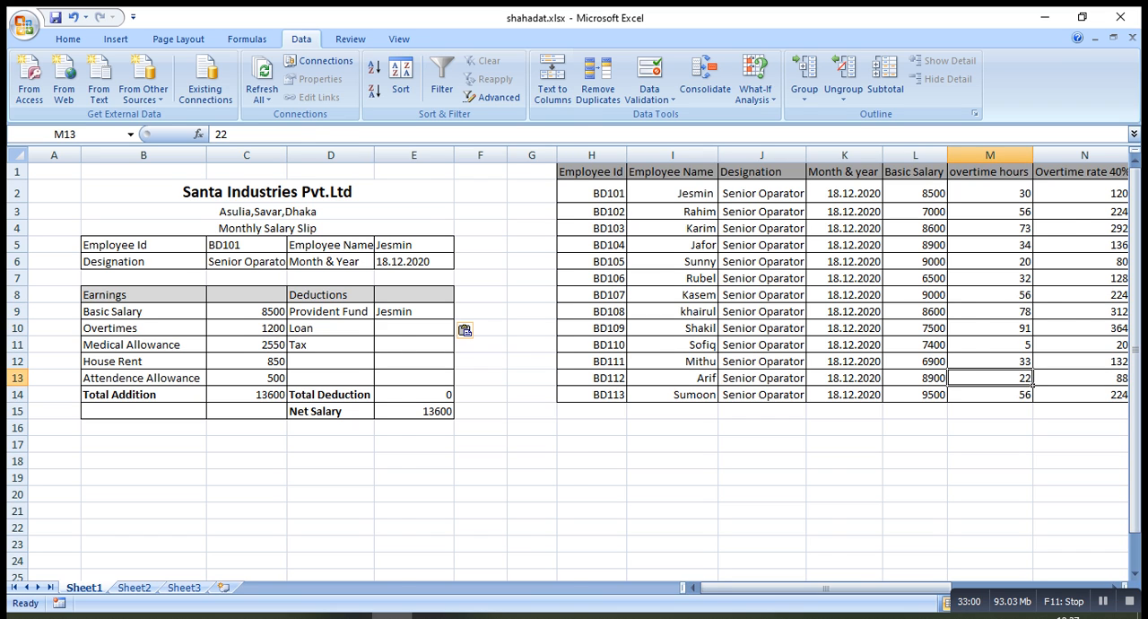
key("Right")
key("Right")
key("Right")
key("Right")
key("Right")
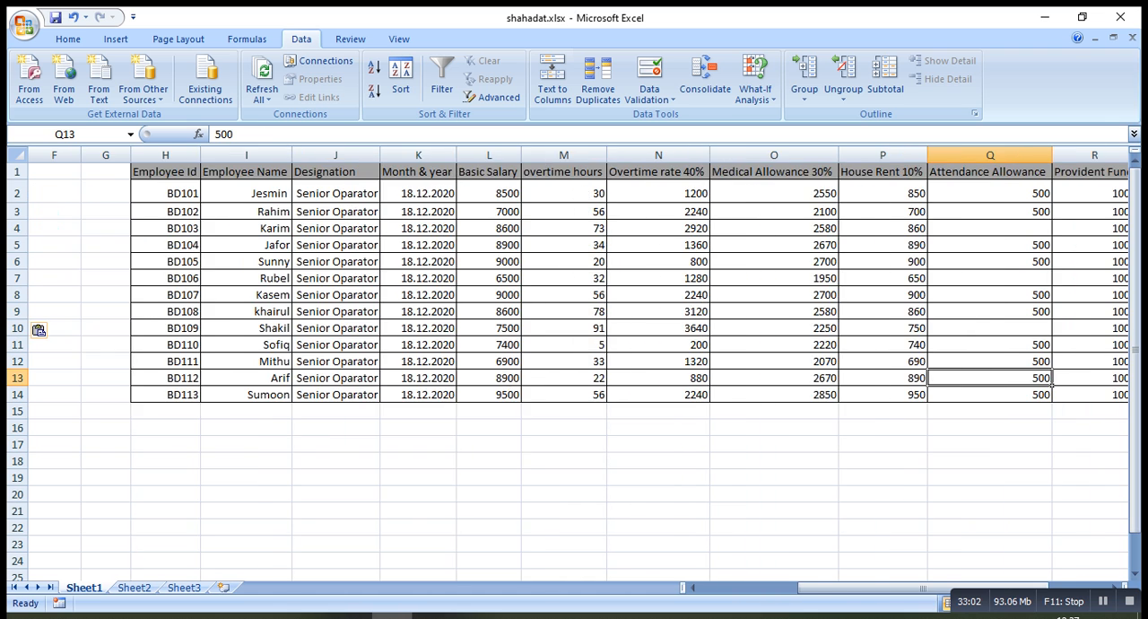
key("Right")
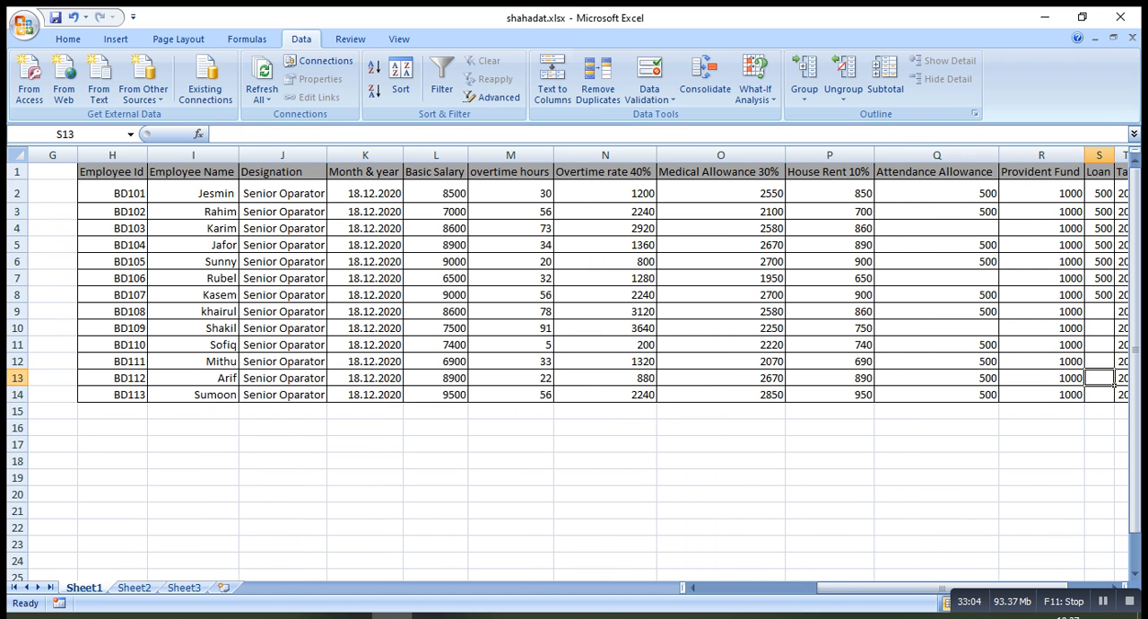
key("Left")
key("Left")
key("Left")
key("Left")
key("Left")
key("Left")
key("Left")
key("Left")
key("Left")
key("Left")
key("Left")
key("Left")
key("Left")
key("Left")
key("Left")
key("Left")
key("Left")
key("Left")
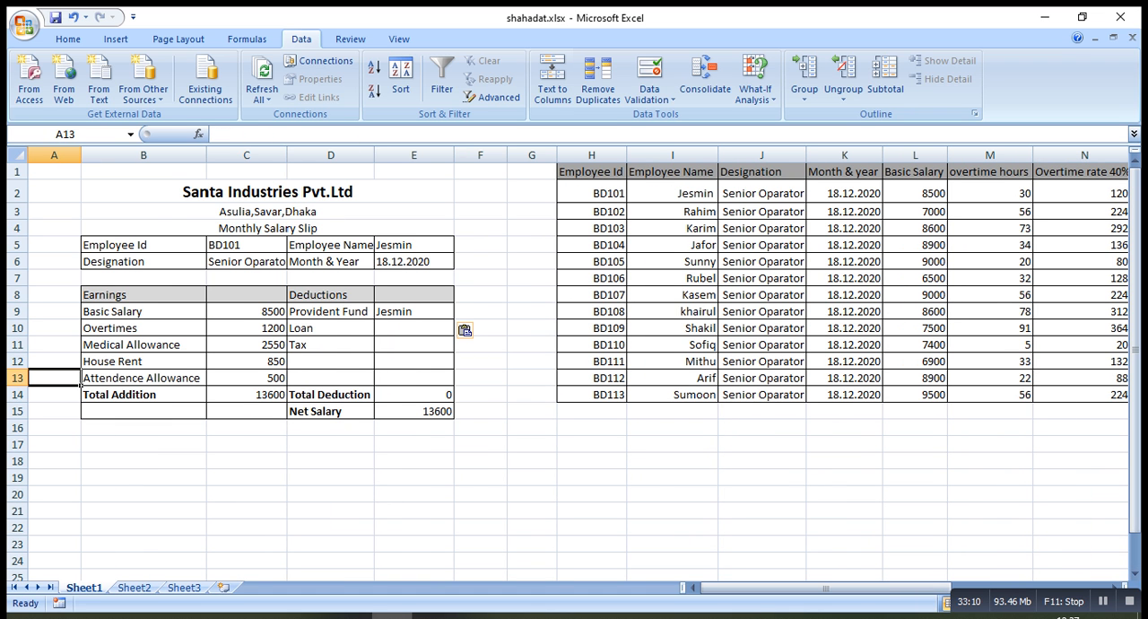
left_click(414, 311)
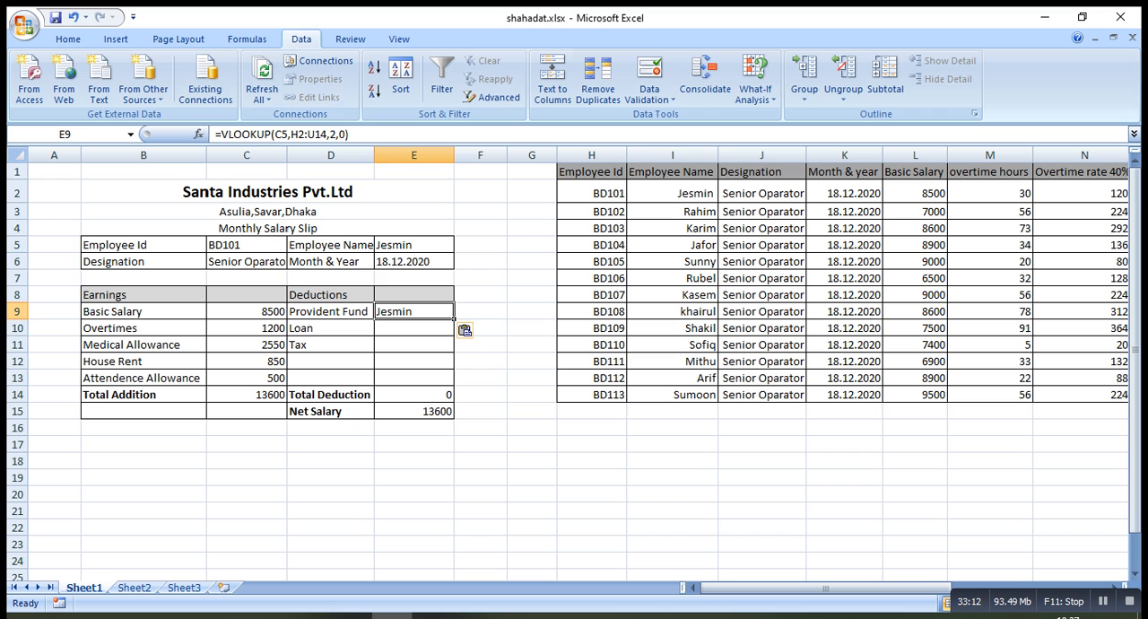
left_click(332, 134)
key("BackSpace")
type("11")
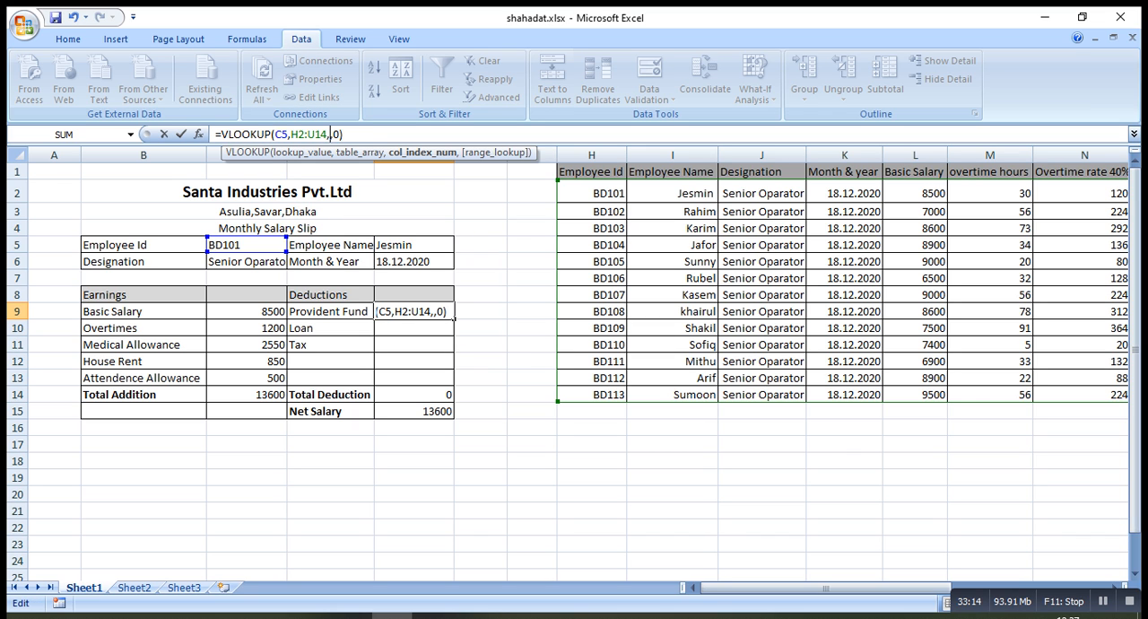
key("Right")
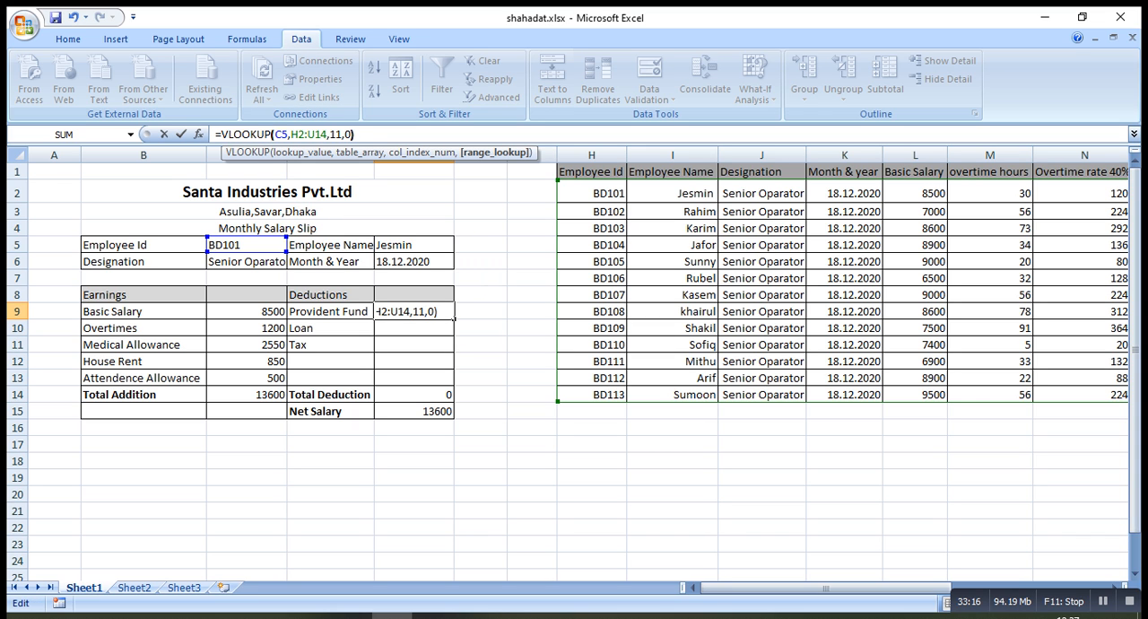
key("Return")
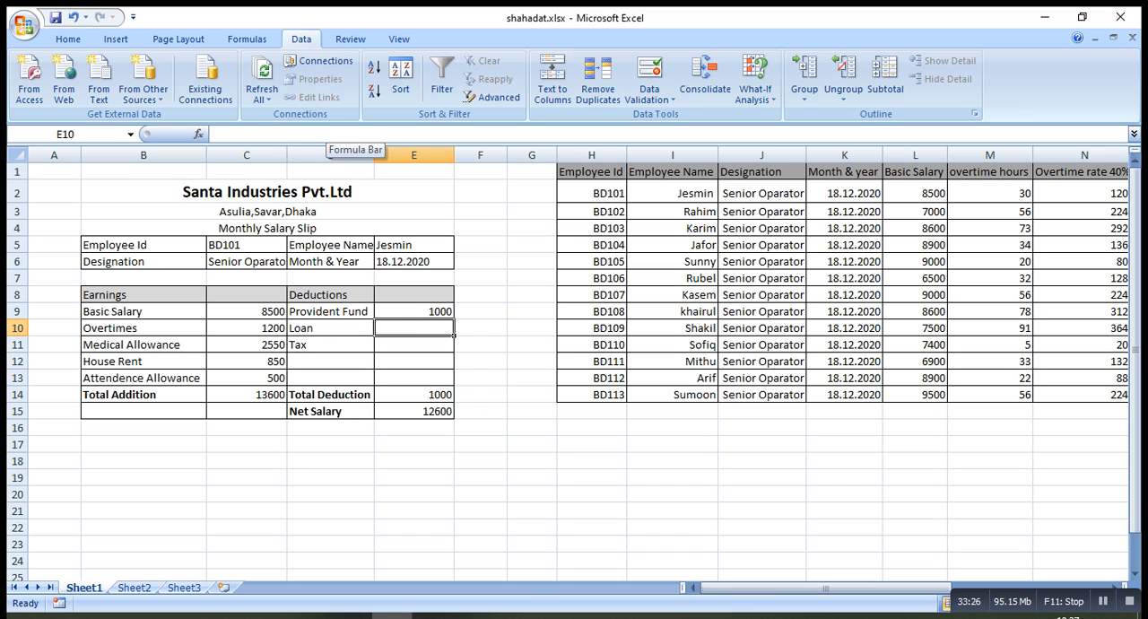
Paste the copied VLOOKUP into the Loan cell E10 and set its column index to 12
type("=VLOOKUP(C5,H2:U14,2,0)")
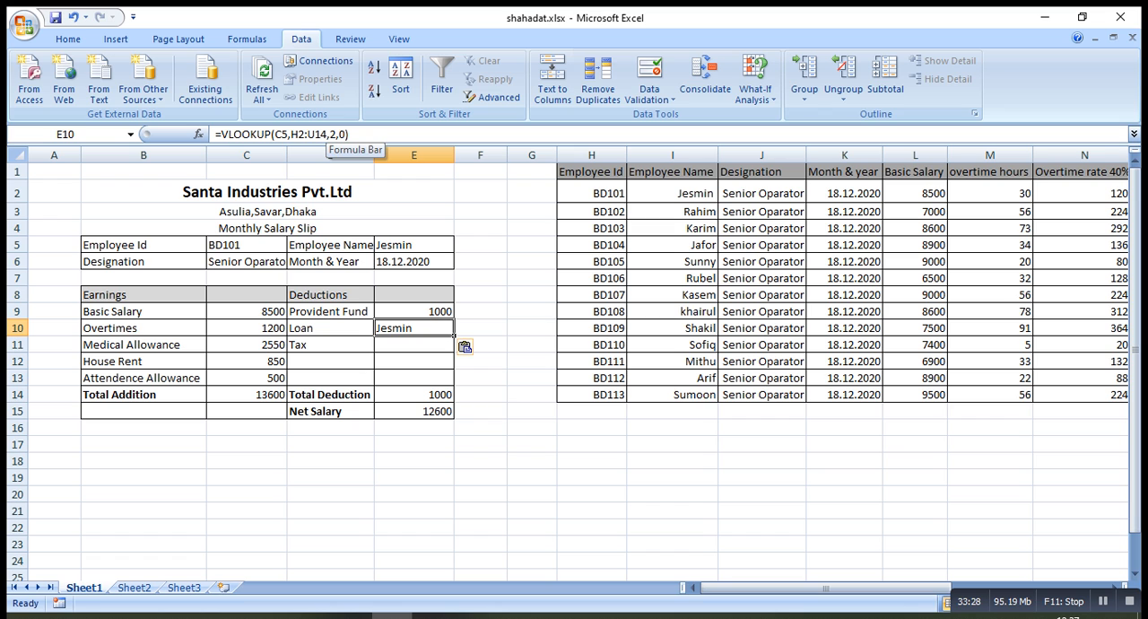
key("F2")
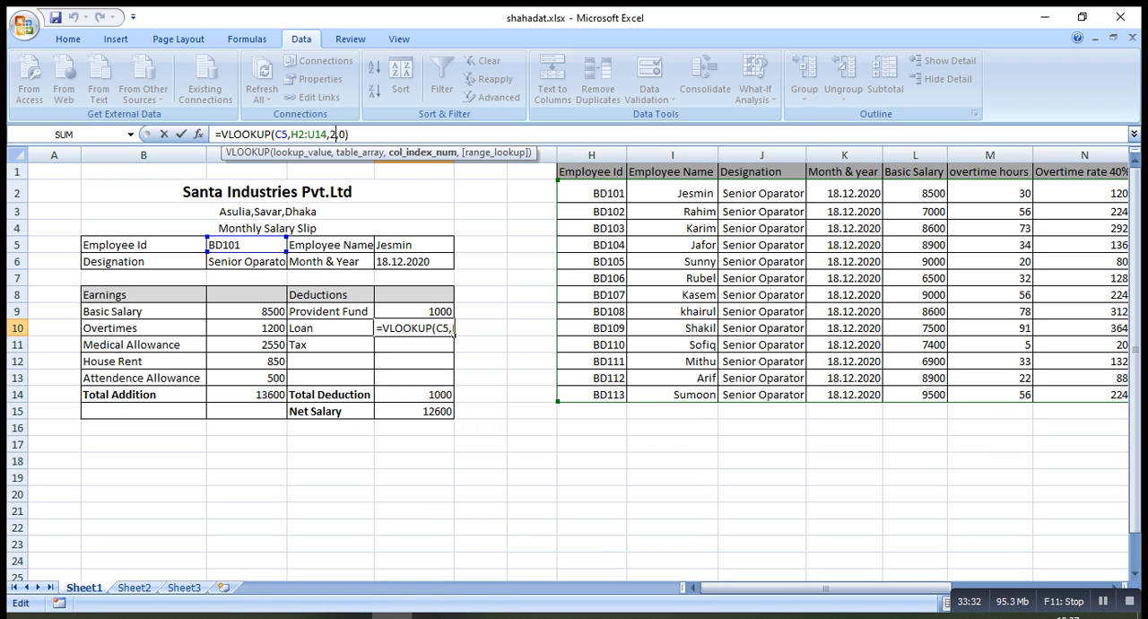
key("BackSpace")
type("12")
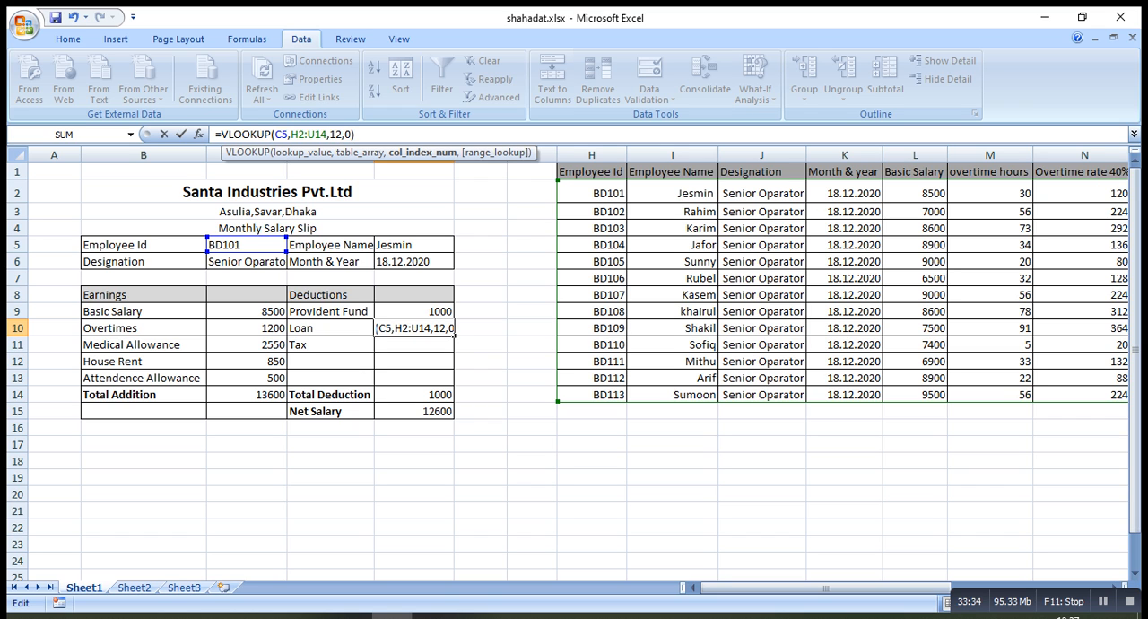
key("End")
key("Return")
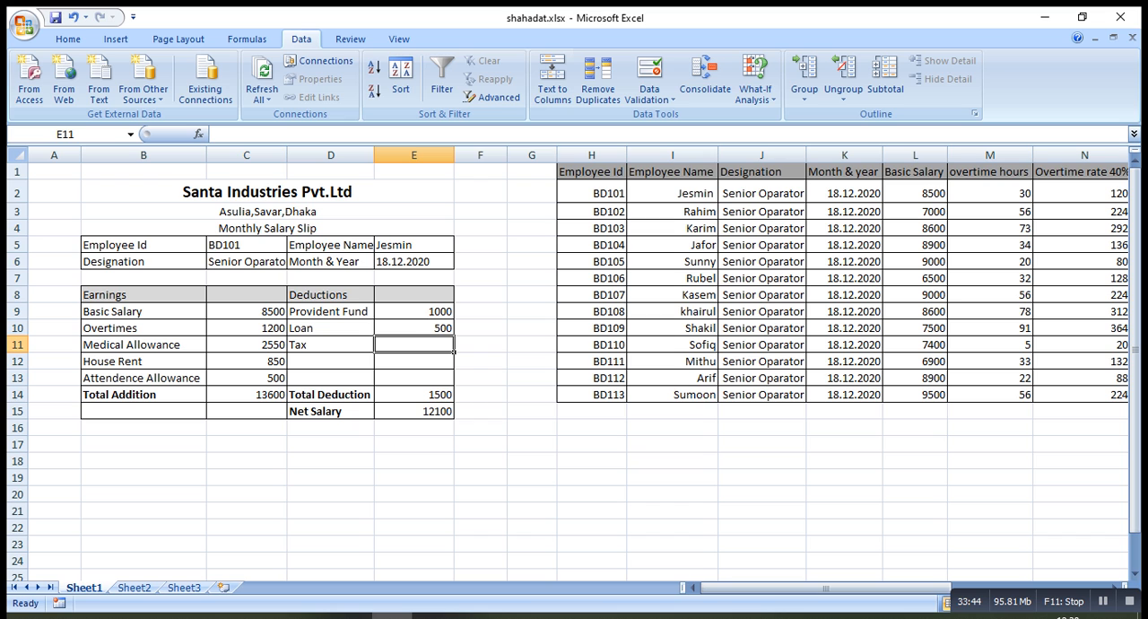
Paste the copied VLOOKUP into the Tax cell E11 and set its column index to 13
type("=VLOOKUP(C5,H2:U14,2,0)")
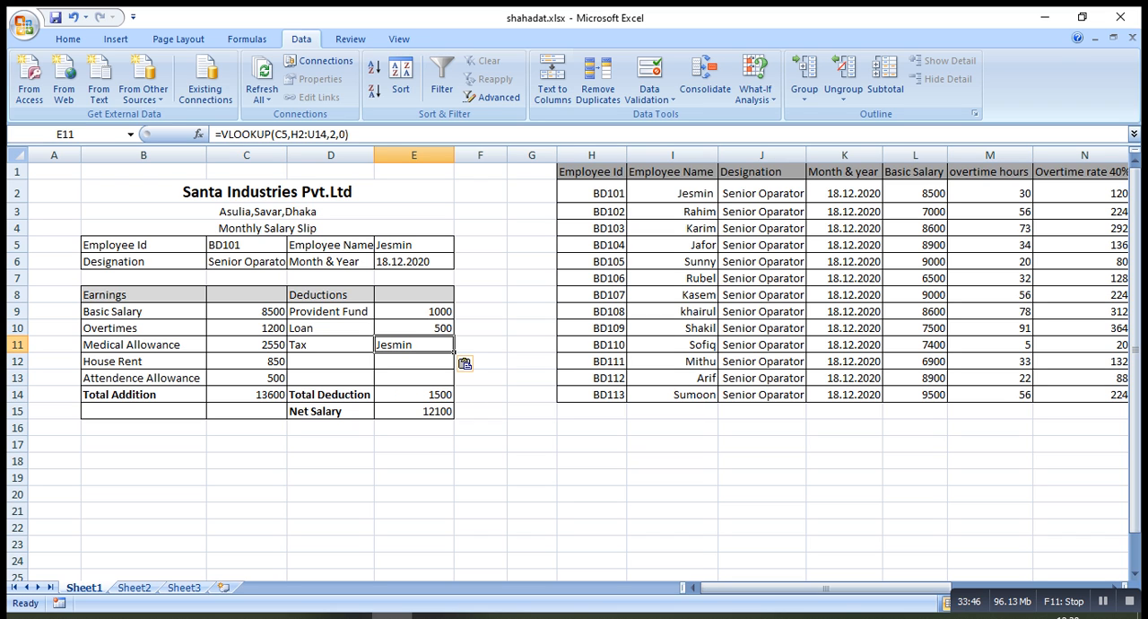
key("F2")
key("Left")
key("Left")
key("Left")
key("BackSpace")
type("13")
key("Return")
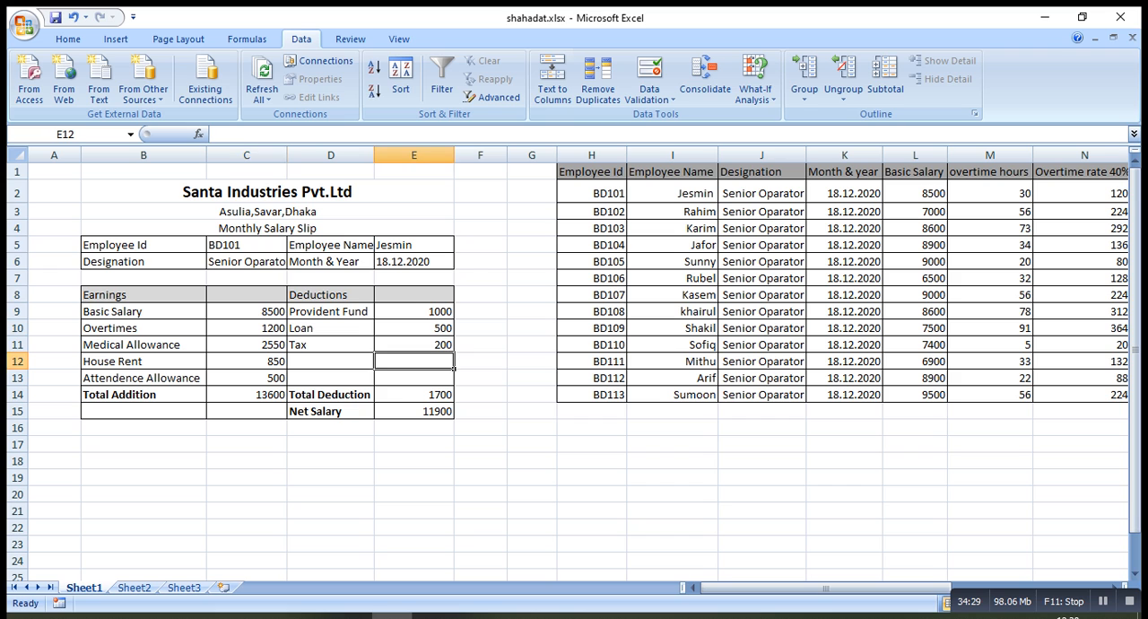
Test the salary slip by choosing the second, third, fifth and finally the last listed employee ID in the Employee Id cell C5
left_click(284, 250)
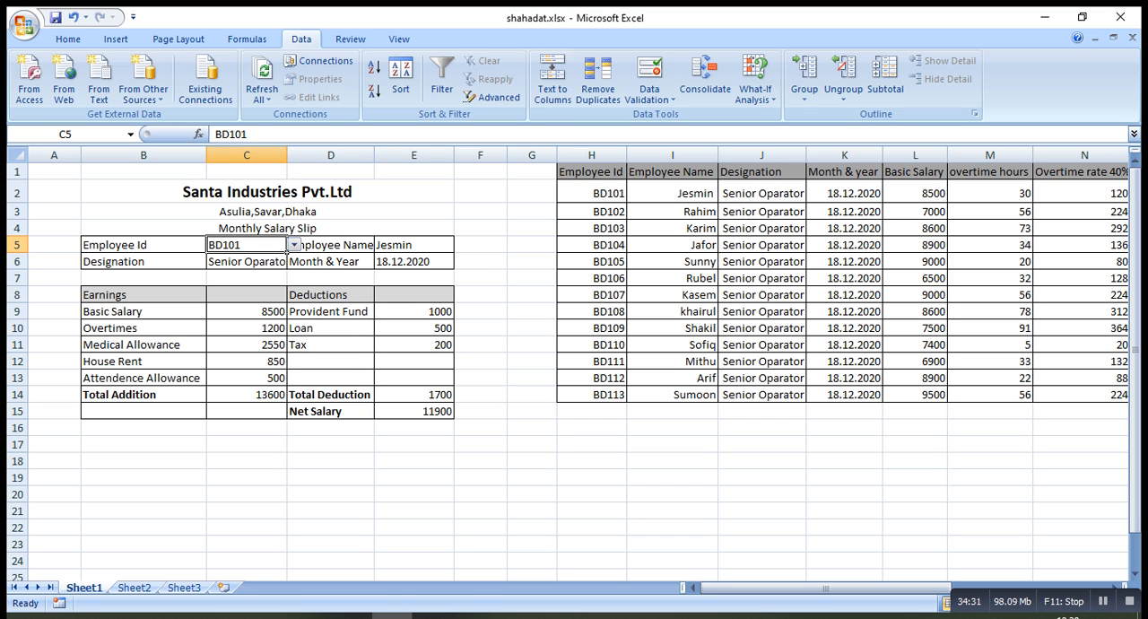
left_click(293, 245)
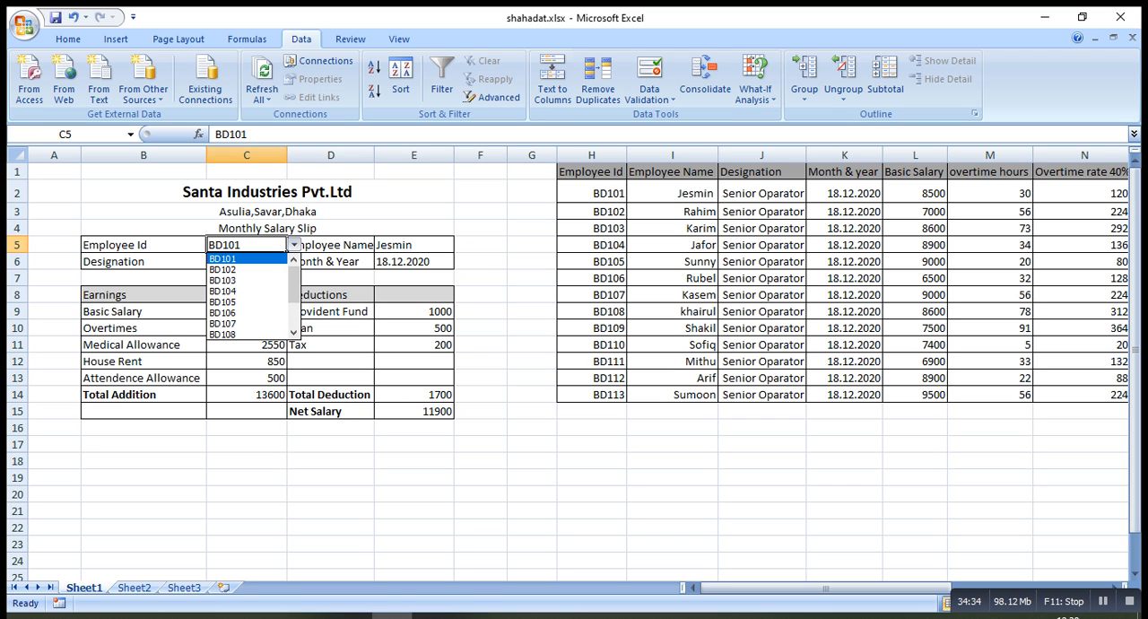
key("Down")
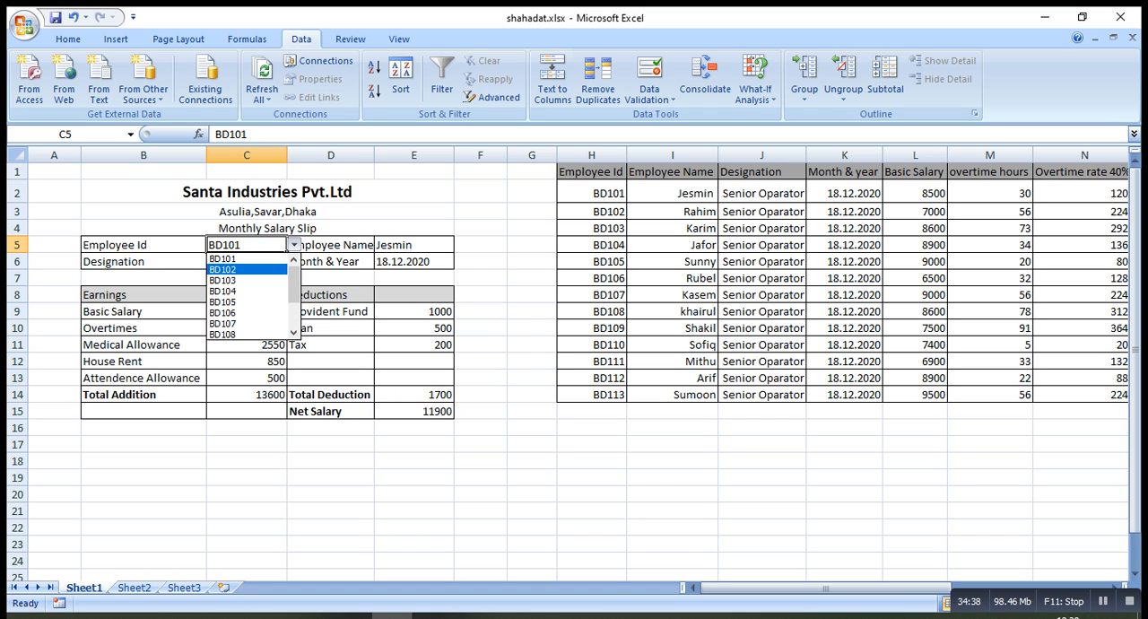
key("Return")
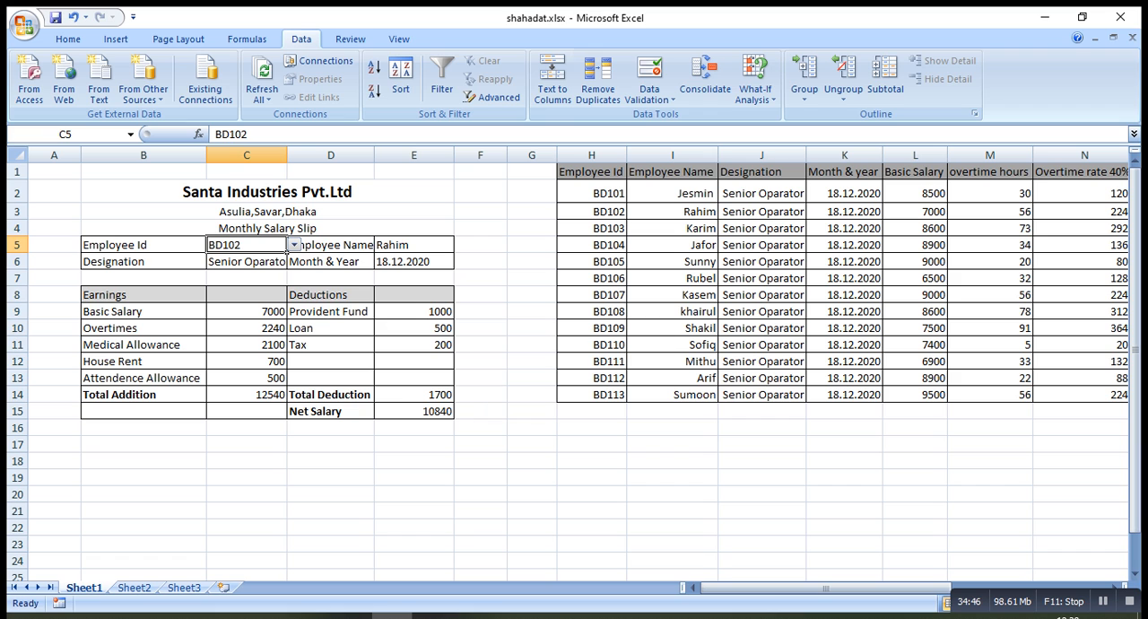
left_click(294, 244)
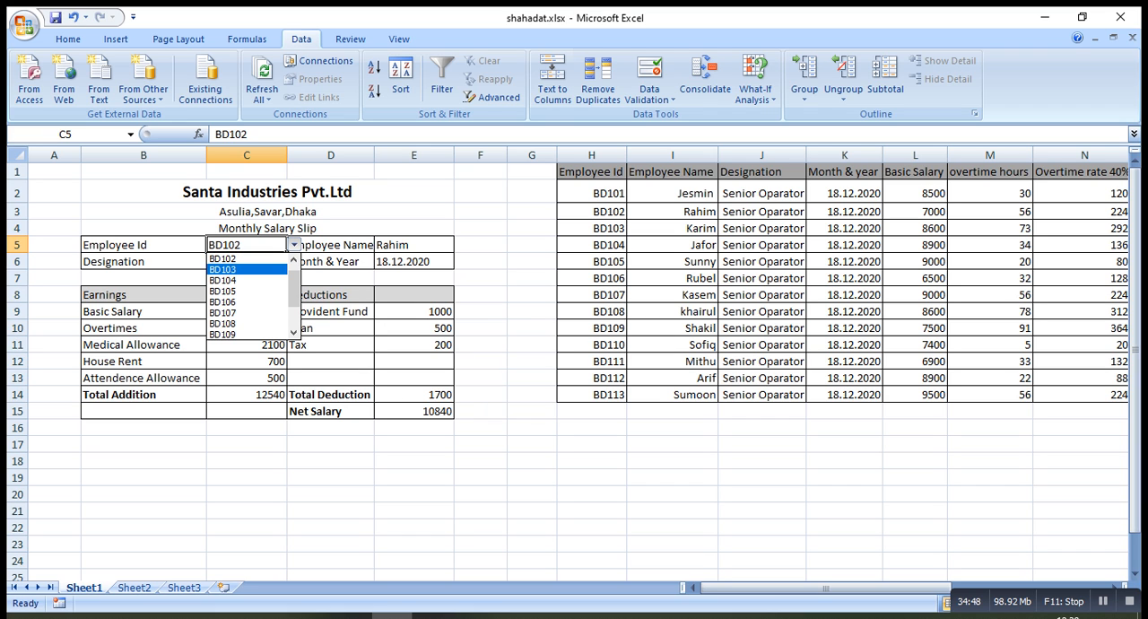
left_click(248, 269)
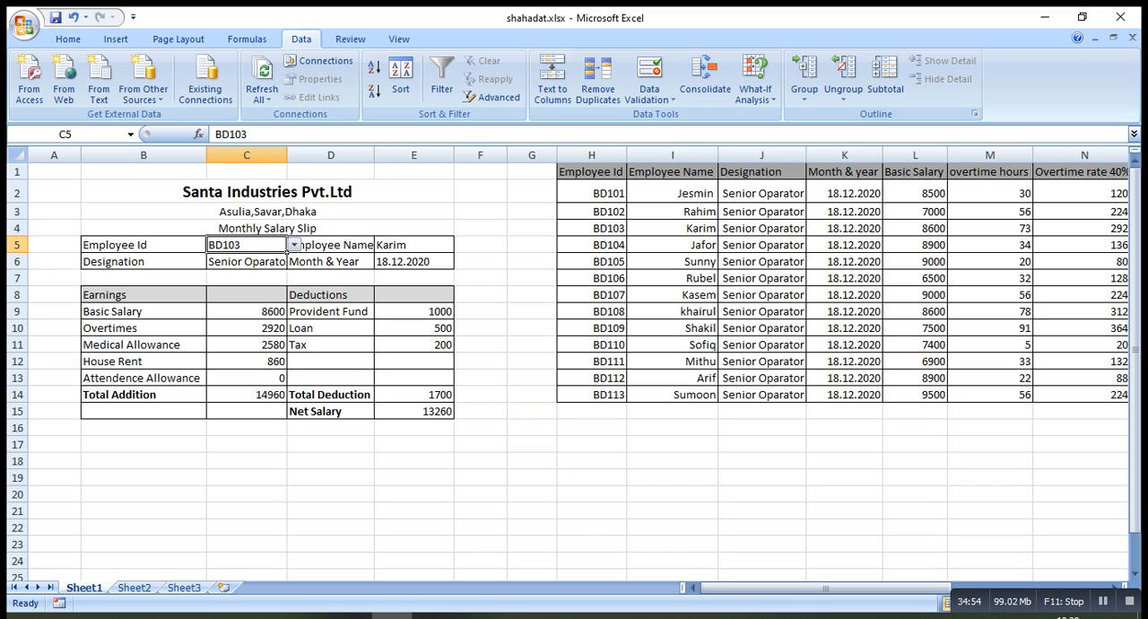
left_click(294, 244)
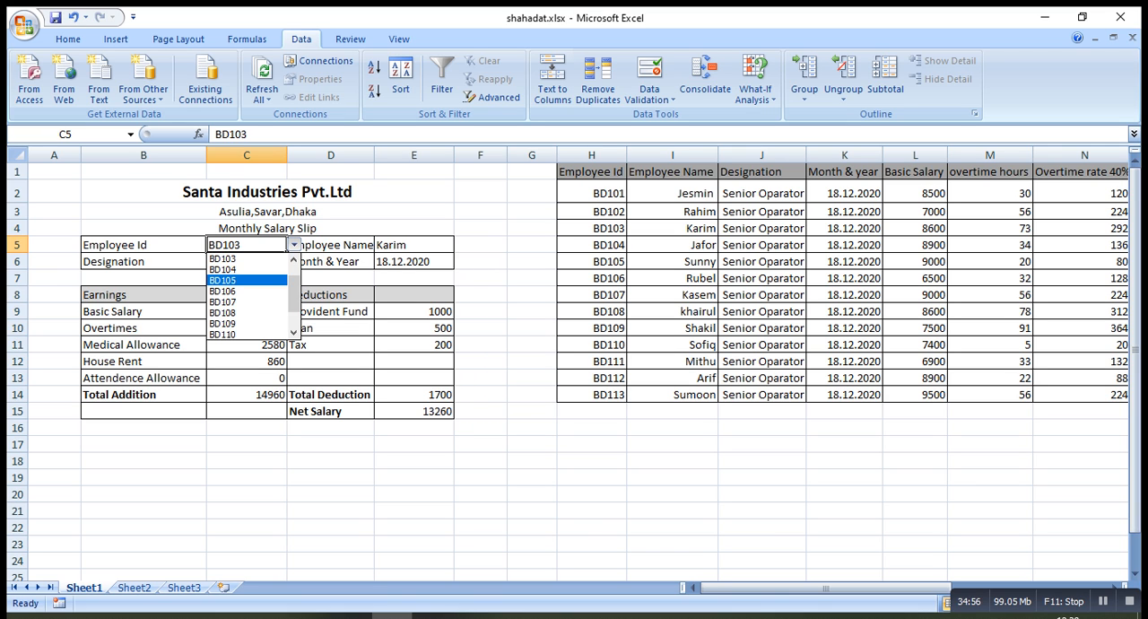
left_click(247, 287)
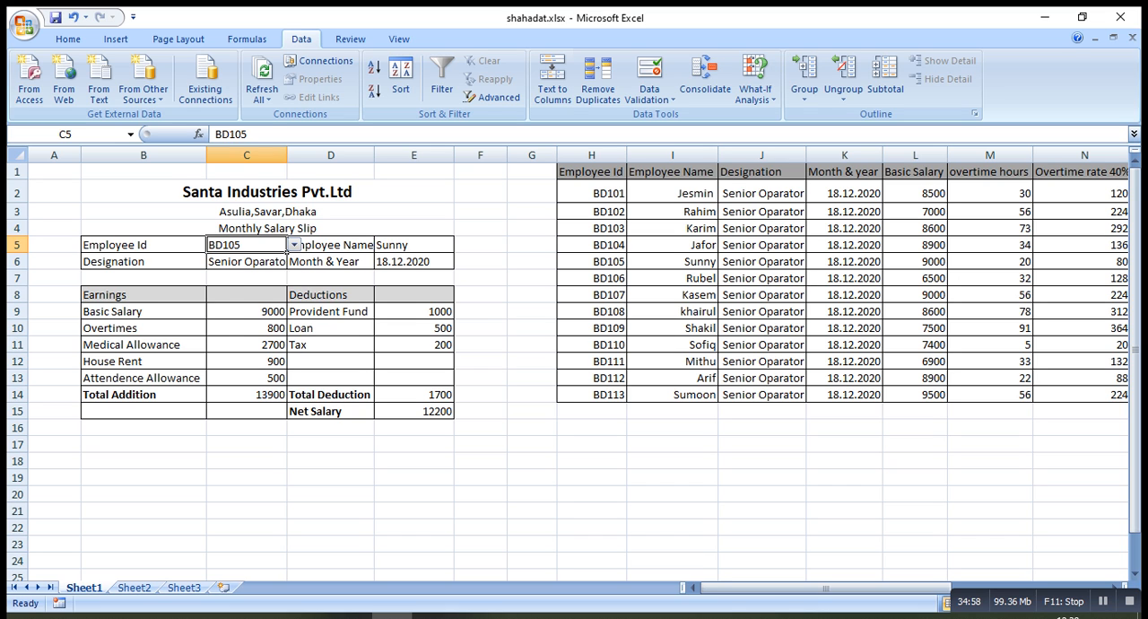
left_click(293, 244)
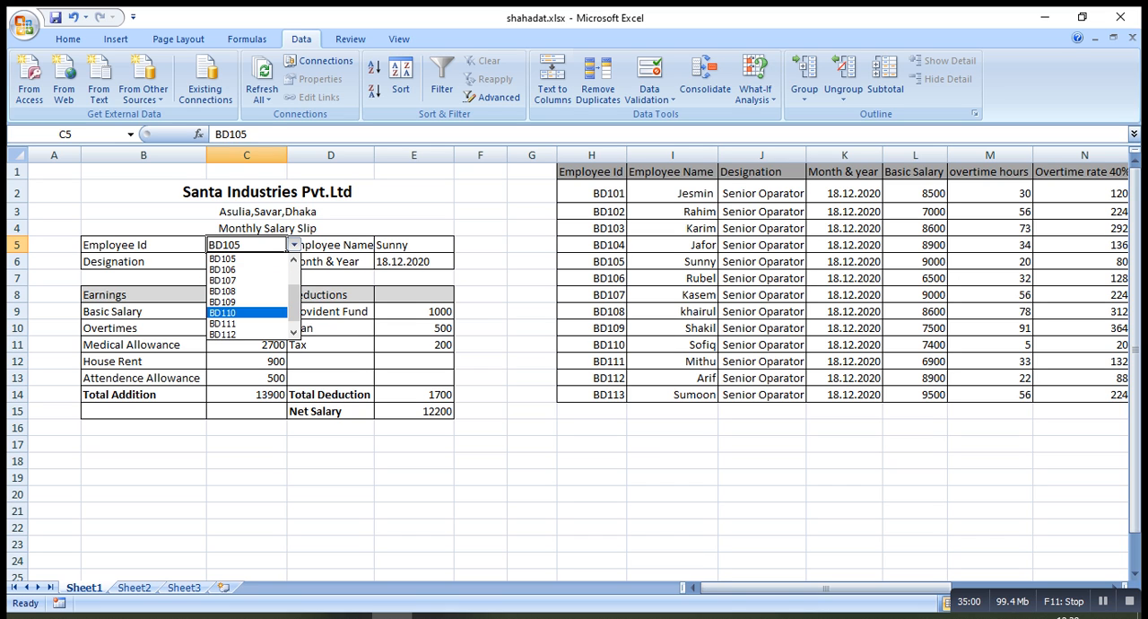
left_click_drag(294, 303, 294, 309)
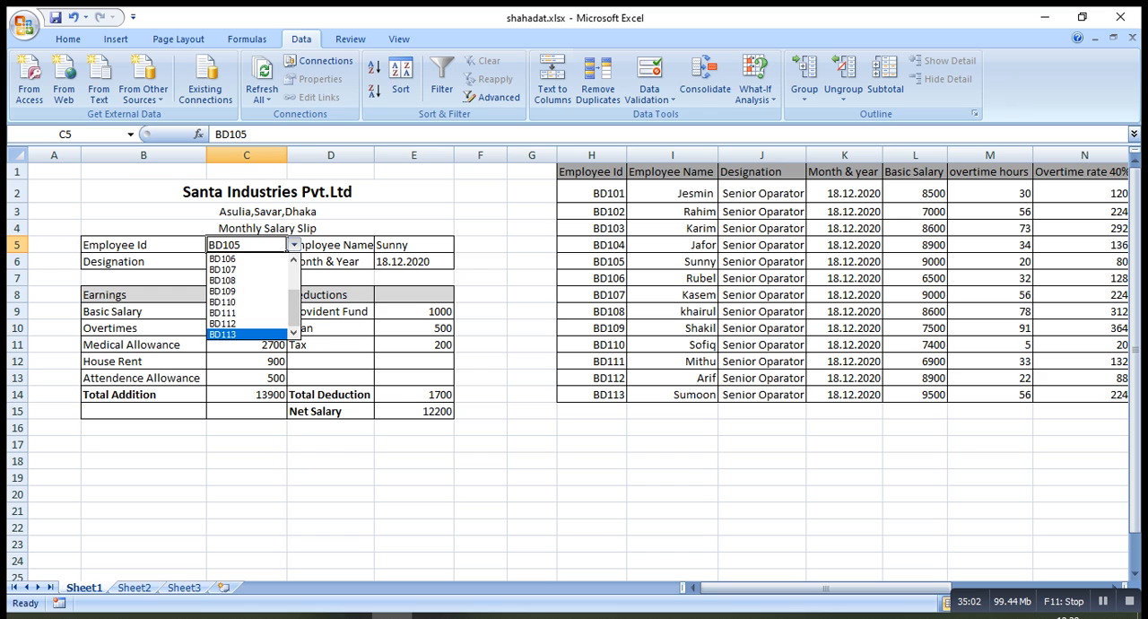
left_click(235, 334)
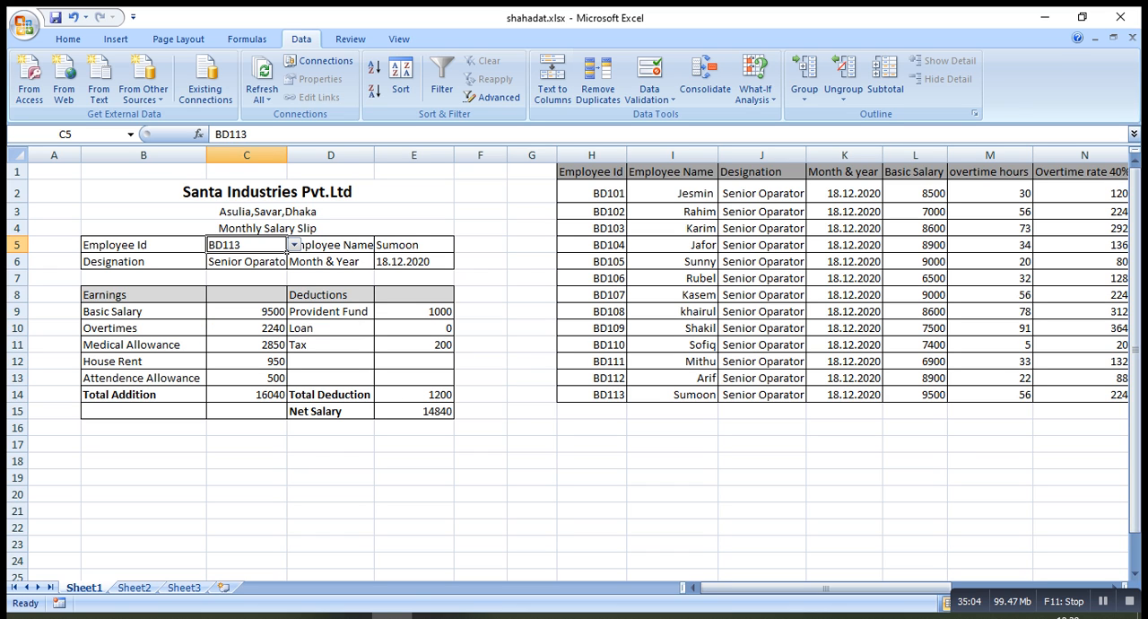